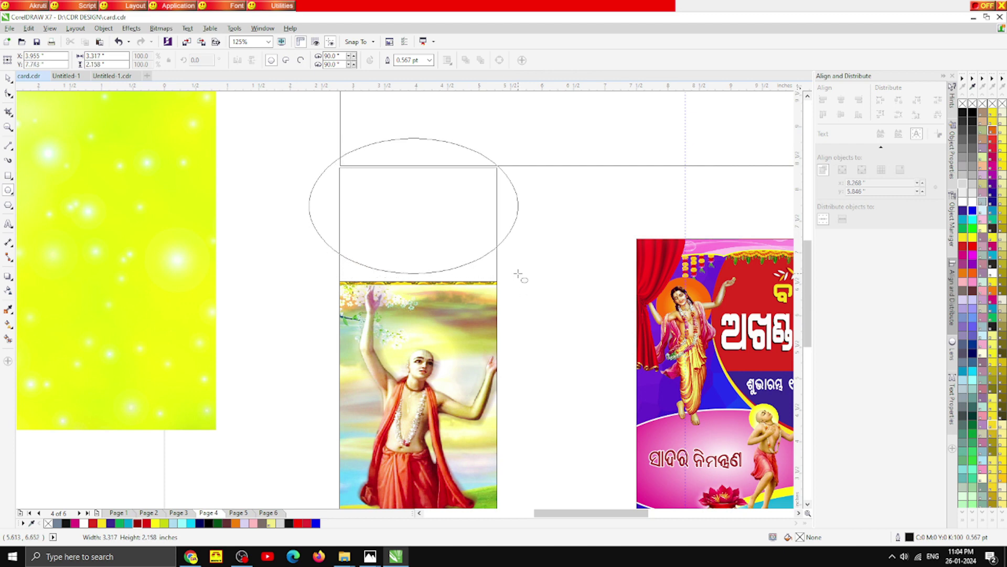
Step: Use Smart Fill on the area where the ellipse overlaps the empty space above the picture in the vertical panel
left_click(9, 338)
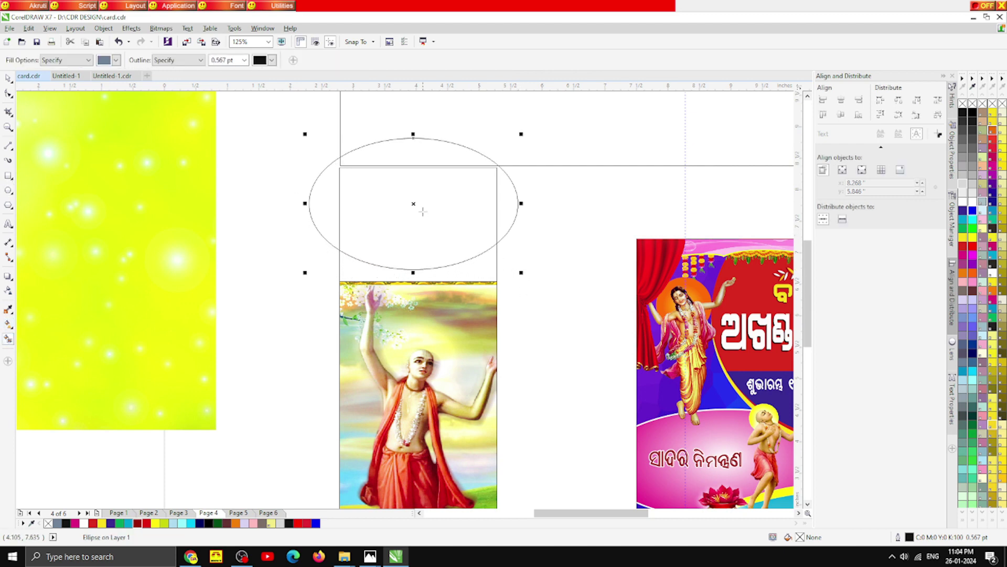
left_click(390, 203)
left_click(6, 77)
left_click(205, 165)
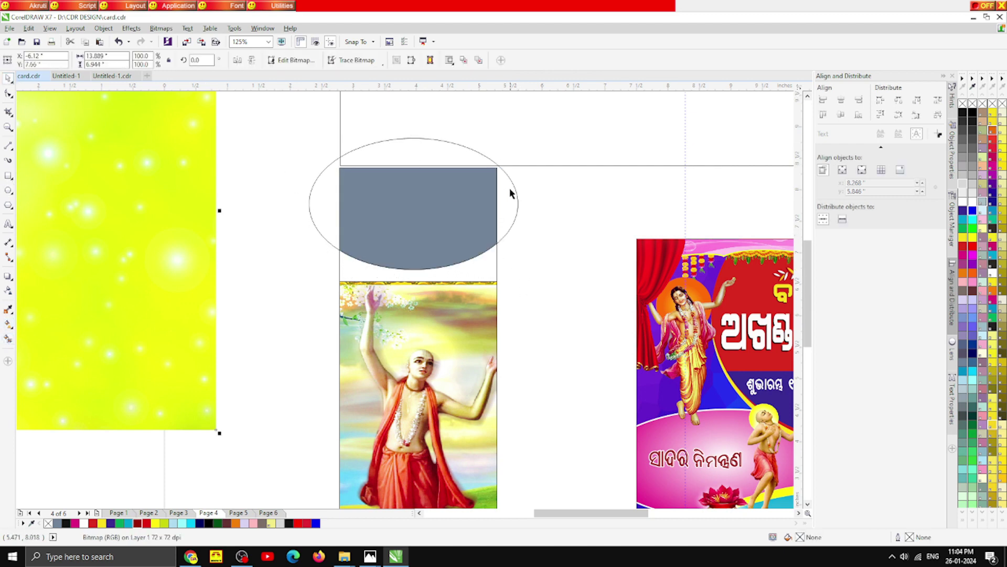
Step: Move the ellipse straight down so that it overlaps the upper part of the picture
left_click(510, 188)
left_click_drag(445, 150, 443, 265)
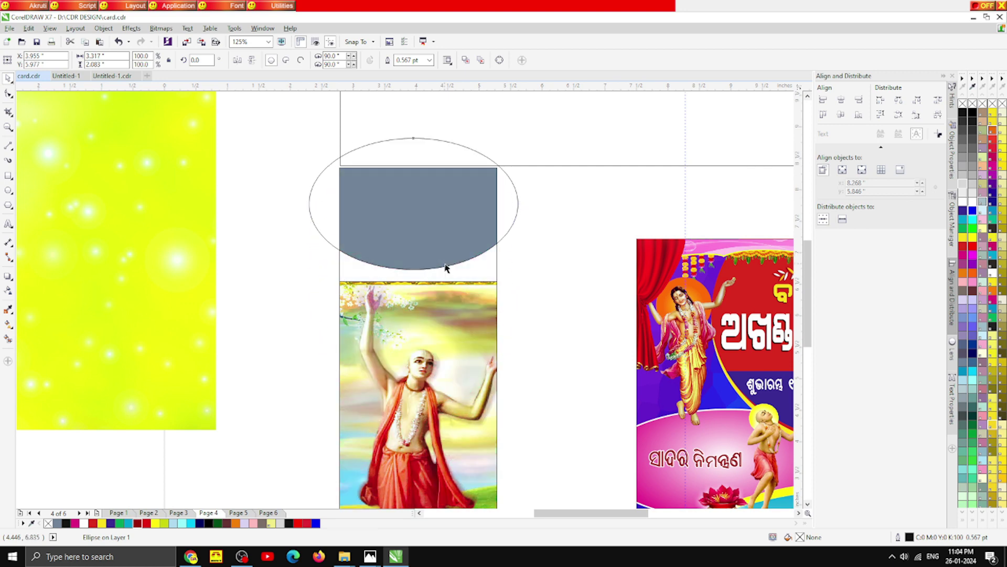
key("Escape")
Step: Draw a horizontal line about 4.08 inches long across the panel, just below the picture's gold top border
scroll(439, 301, "up", 3)
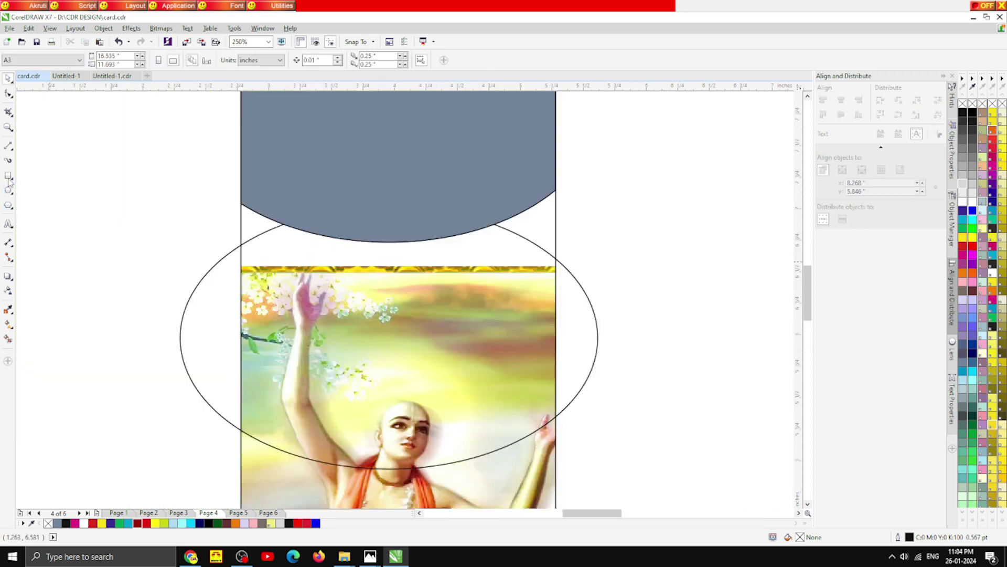
left_click(6, 148)
left_click_drag(167, 354, 584, 275)
key("ctrl+z")
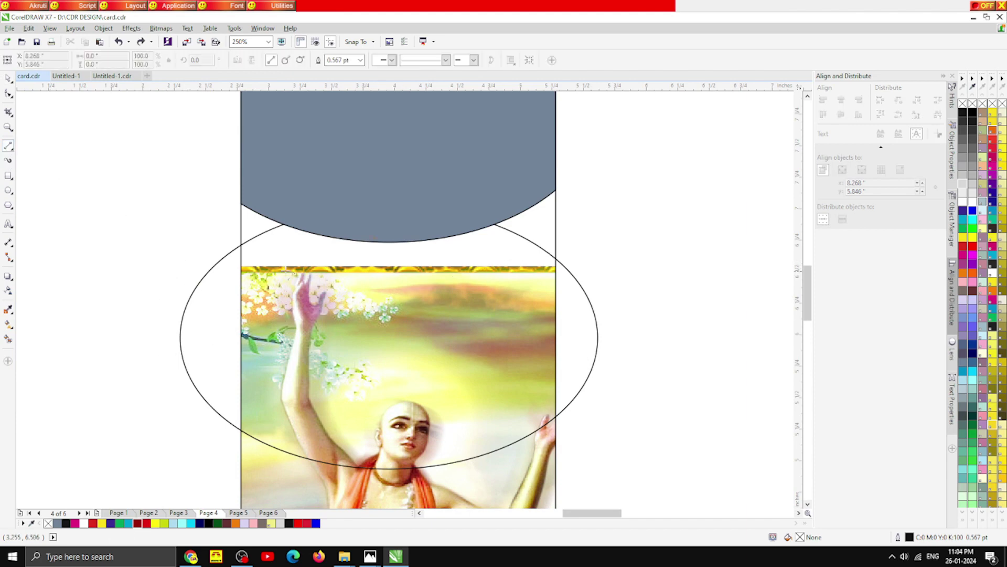
left_click_drag(167, 278, 685, 277)
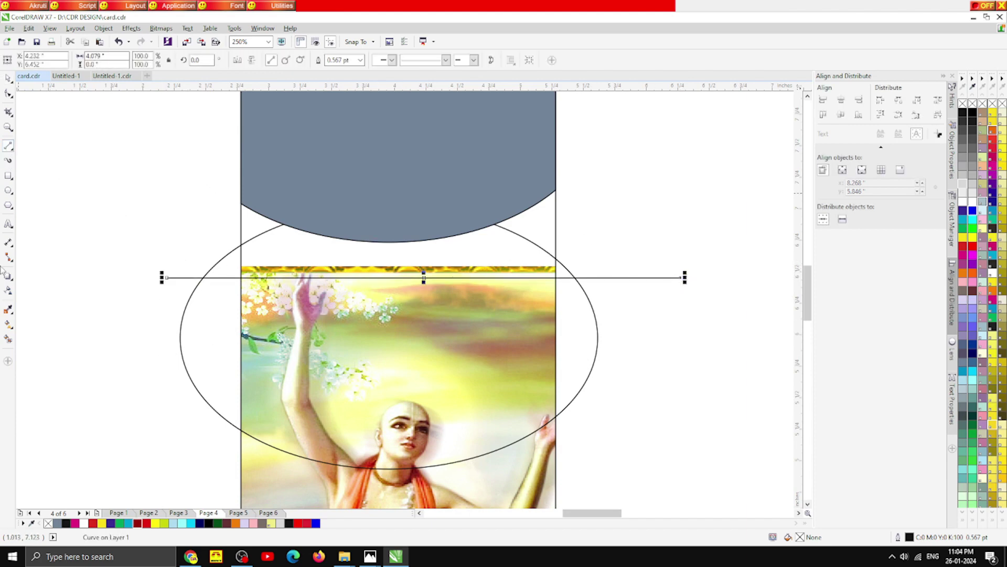
Step: Use Smart Fill on the area enclosed by the horizontal line, the lowered ellipse and the curved shape above it
left_click(9, 337)
left_click(296, 260)
left_click(8, 78)
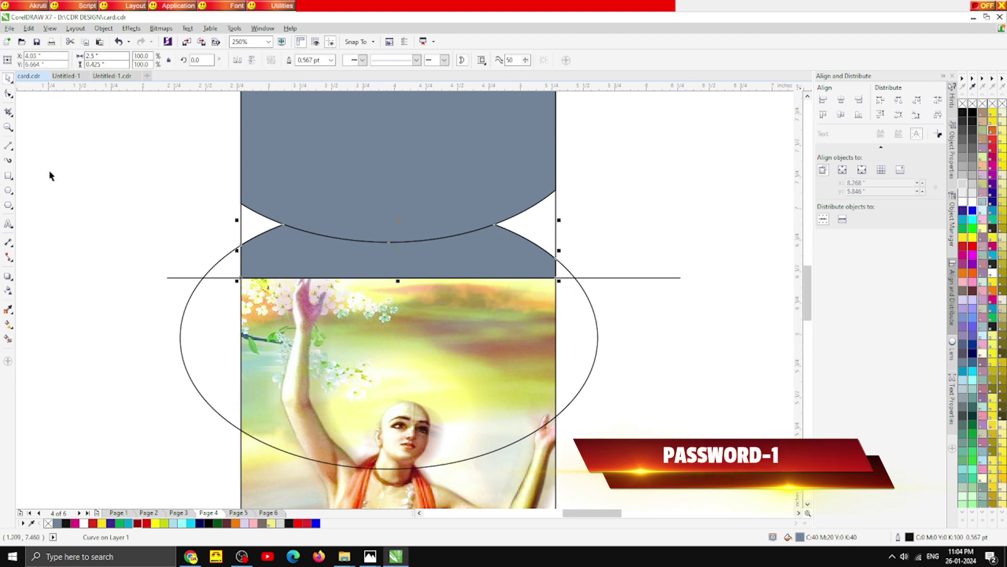
left_click(49, 175)
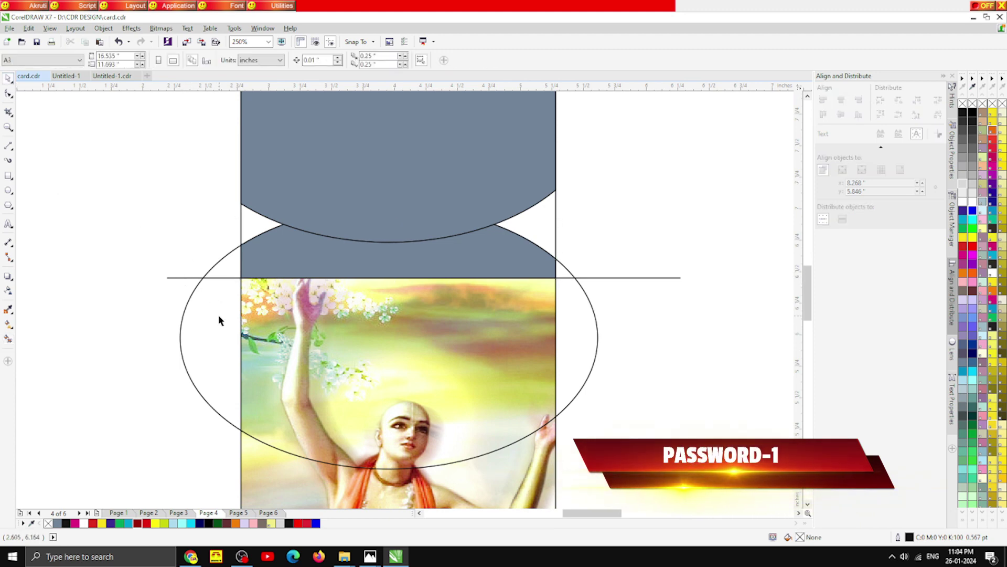
Step: Delete the construction ellipse and the horizontal line
left_click(218, 317)
key("Delete")
left_click(186, 278)
key("Delete")
Step: Fill the upper curved shape with red and remove its outline
left_click(324, 242)
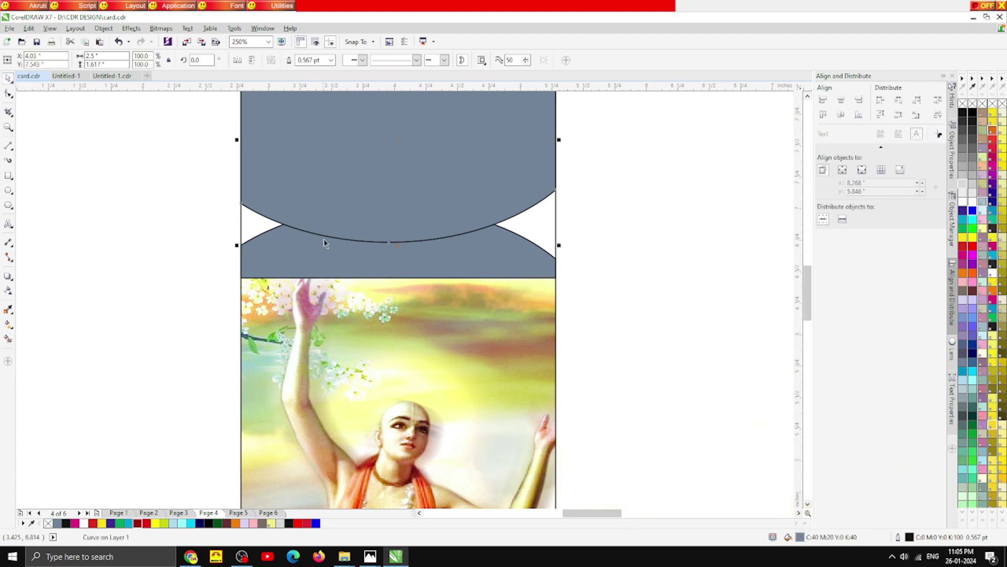
left_click(92, 523)
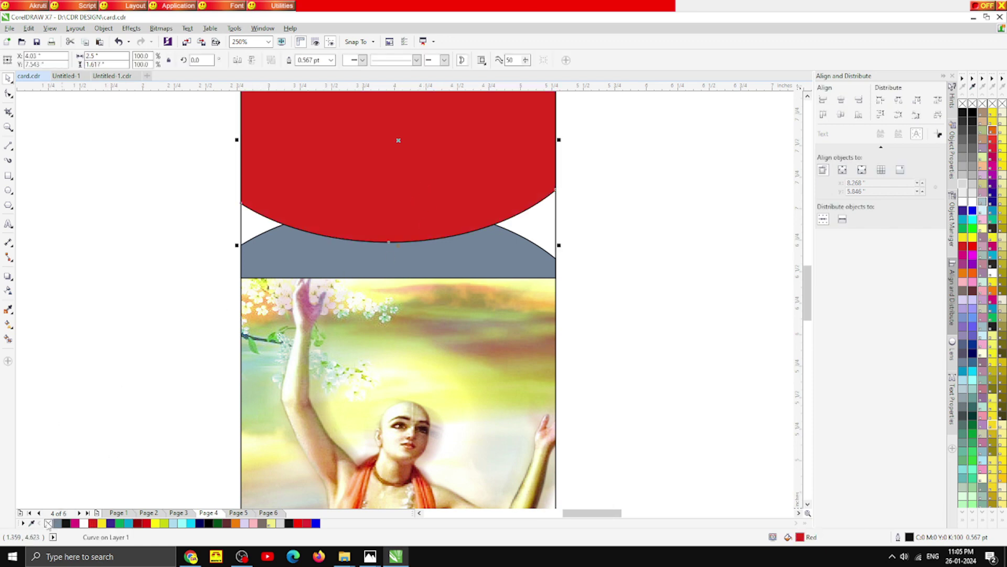
right_click(48, 523)
scroll(327, 324, "down", 3)
scroll(333, 299, "up", 3)
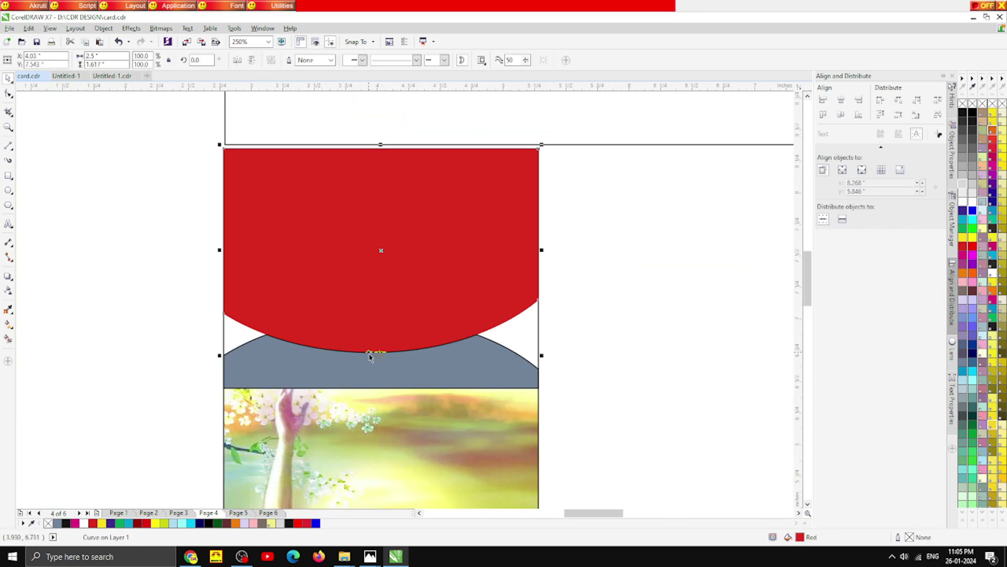
Step: Create a slightly shorter copy of the red shape with its lower edge raised, and fill the original behind it yellow
left_click(372, 356)
left_click_drag(382, 352, 382, 339)
key("ctrl+z")
left_click(569, 349)
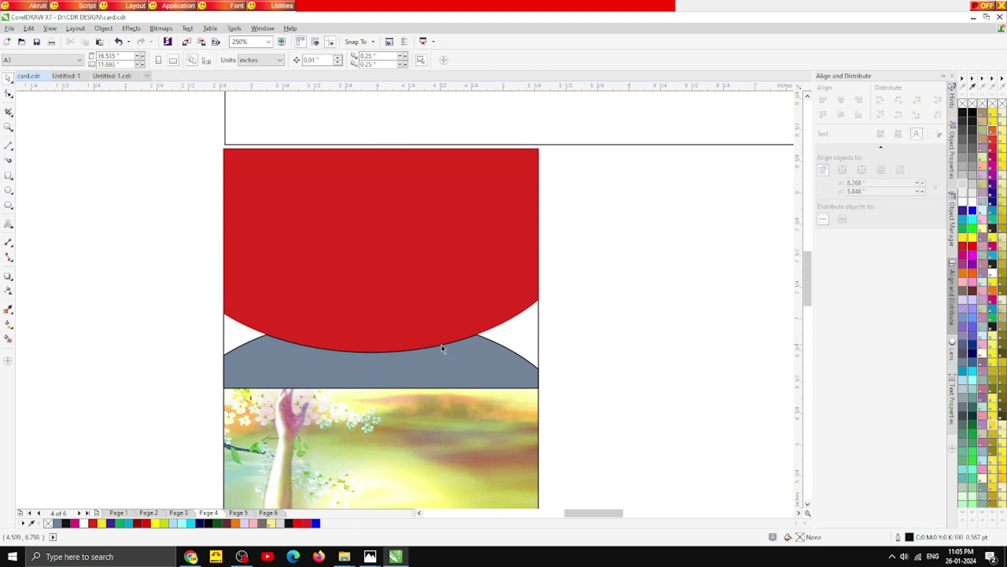
left_click(442, 349)
left_click(325, 345)
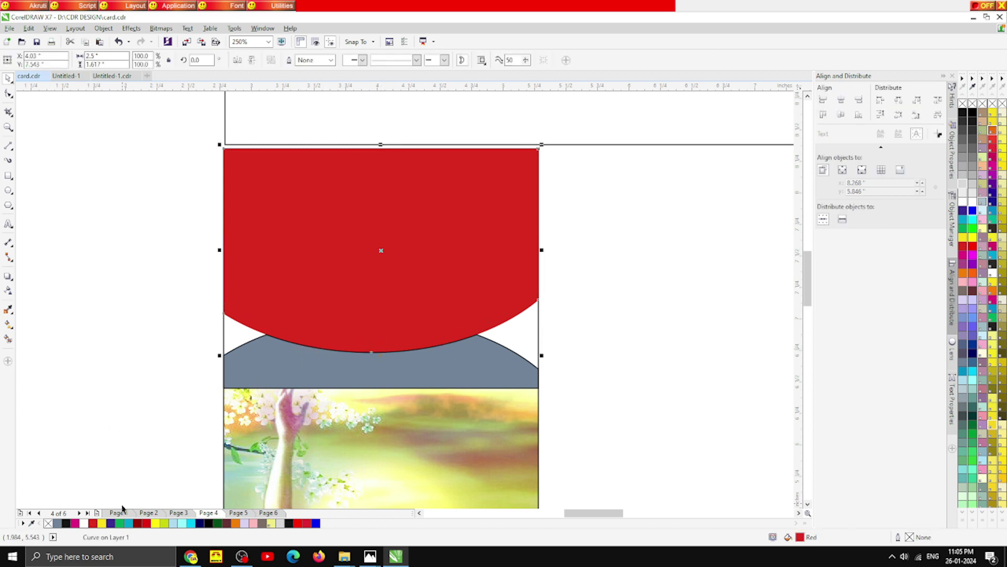
left_click(102, 523)
Step: Fill the gray shape directly above the picture with blue and remove its outline
left_click(281, 359)
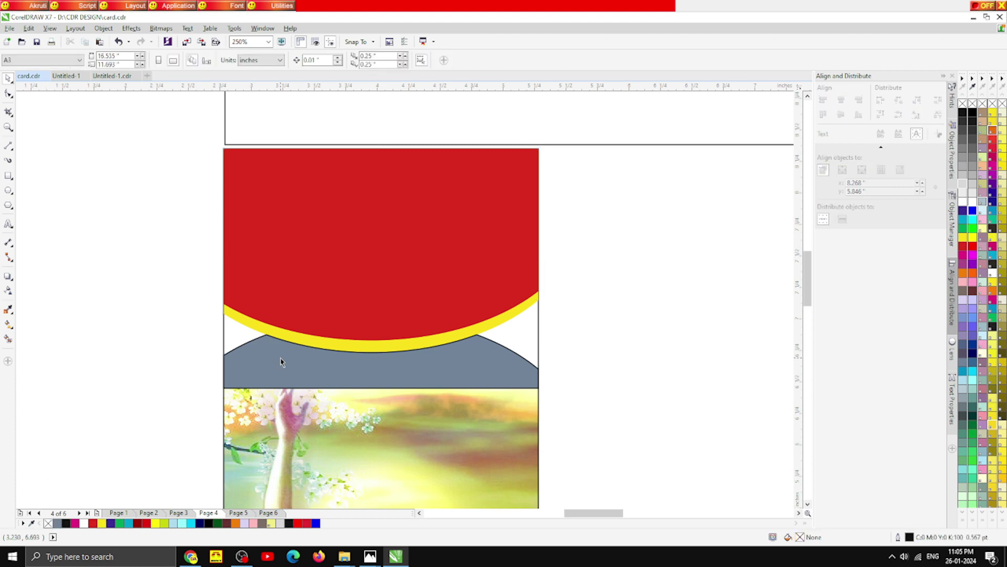
left_click(110, 523)
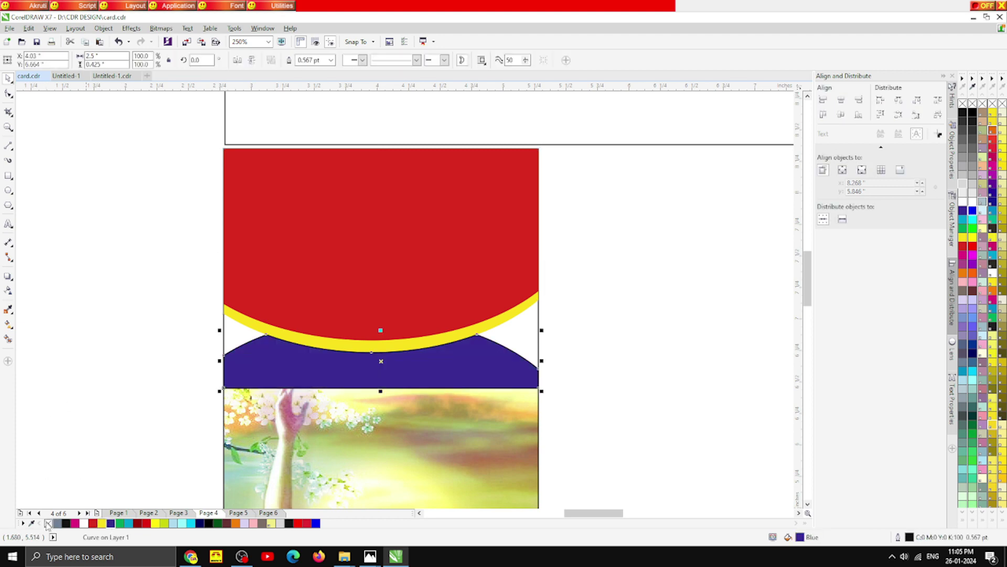
key("Escape")
Step: Fill the panel's PowerClip rectangle with cyan as its background
scroll(314, 275, "down", 4)
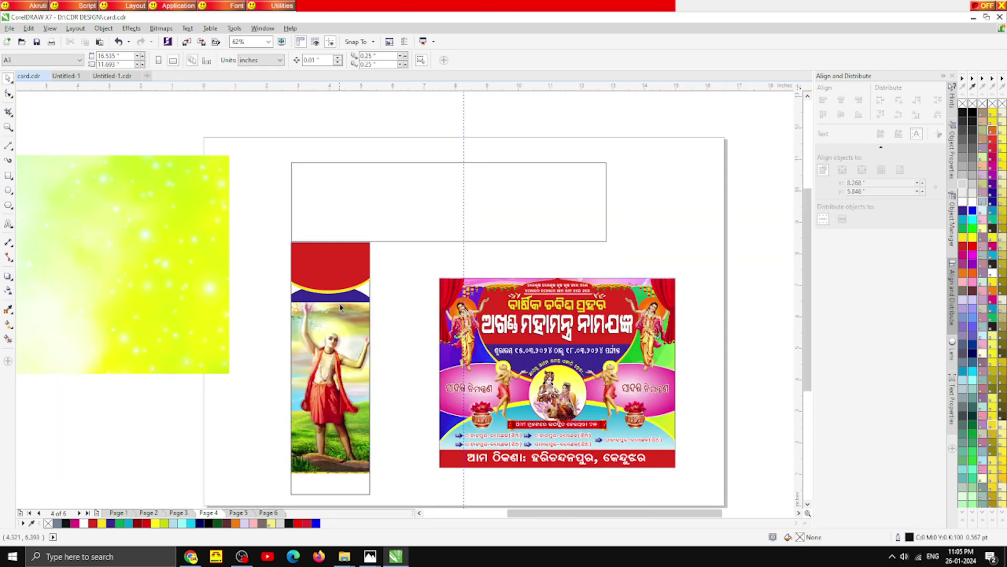
scroll(340, 307, "up", 4)
left_click(439, 255)
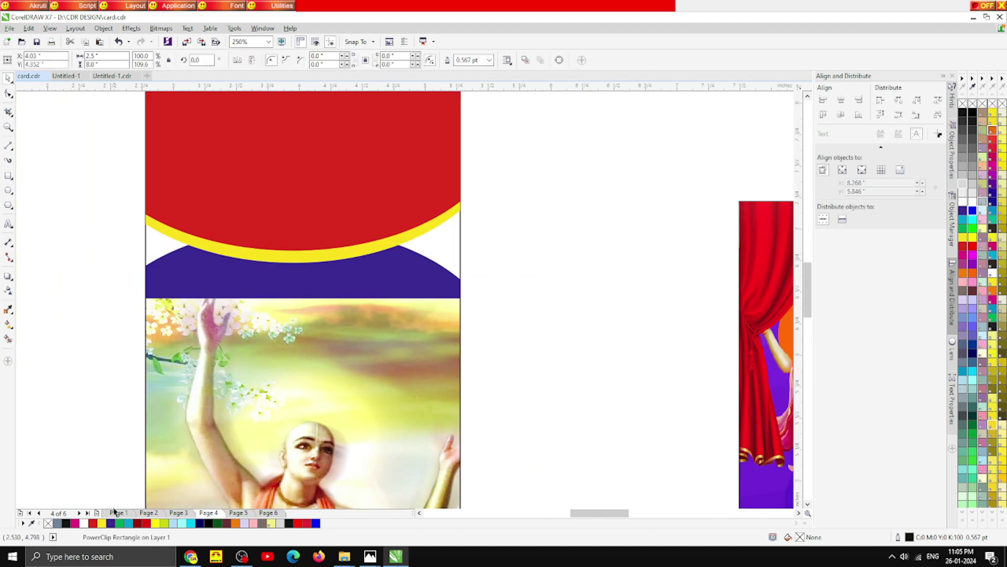
left_click(120, 523)
key("Escape")
Step: Place a copy of the blue curved shape straight below, over the cyan strip at the foot of the panel
scroll(439, 190, "down", 4)
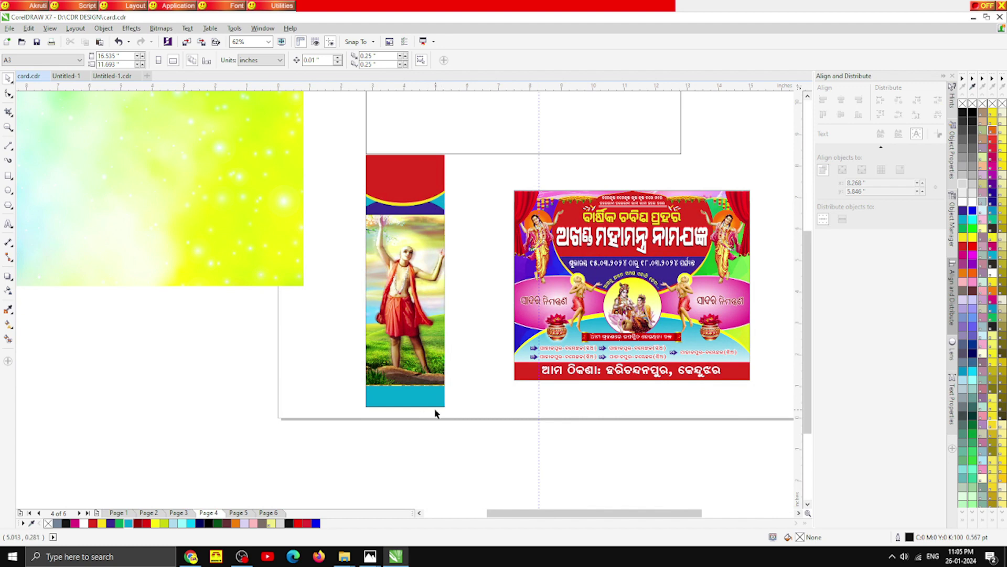
left_click_drag(431, 215, 431, 319)
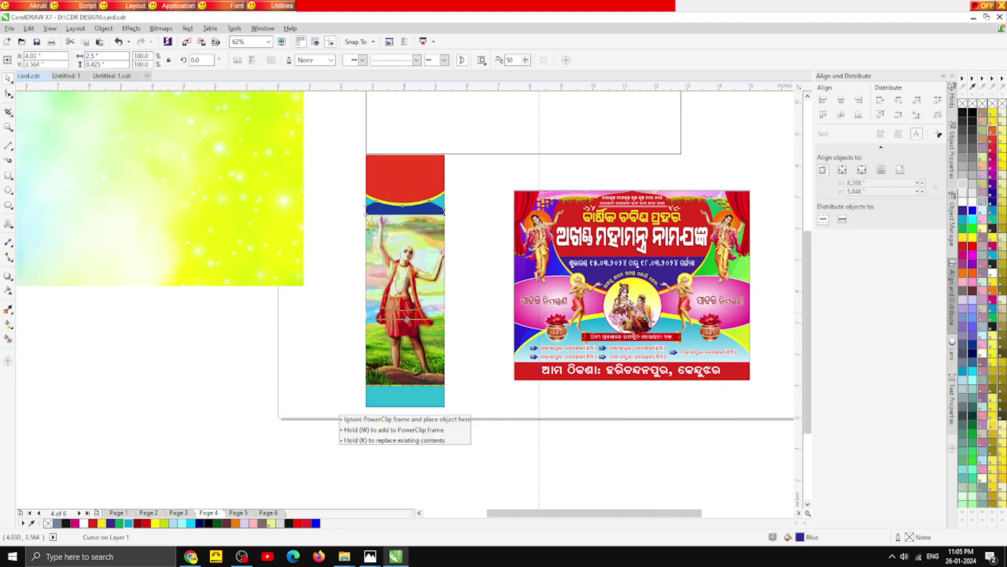
left_click_drag(424, 399, 424, 398)
scroll(424, 398, "up", 8)
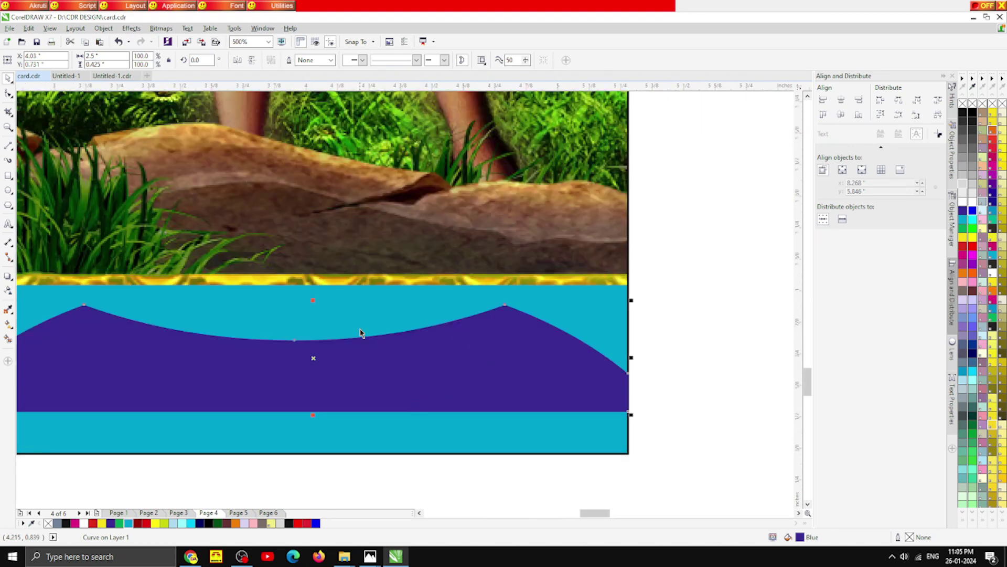
Step: Stretch the copied blue shape upward to 0.81 inches high and widen it about its center to 2.788 inches
scroll(360, 332, "down", 3)
left_click_drag(341, 313, 341, 262)
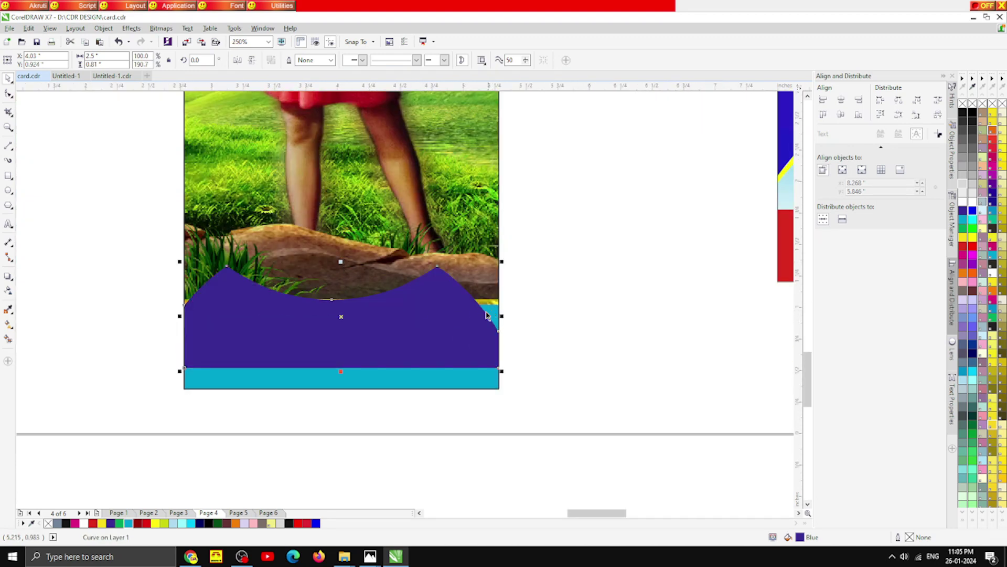
left_click_drag(504, 318, 520, 318)
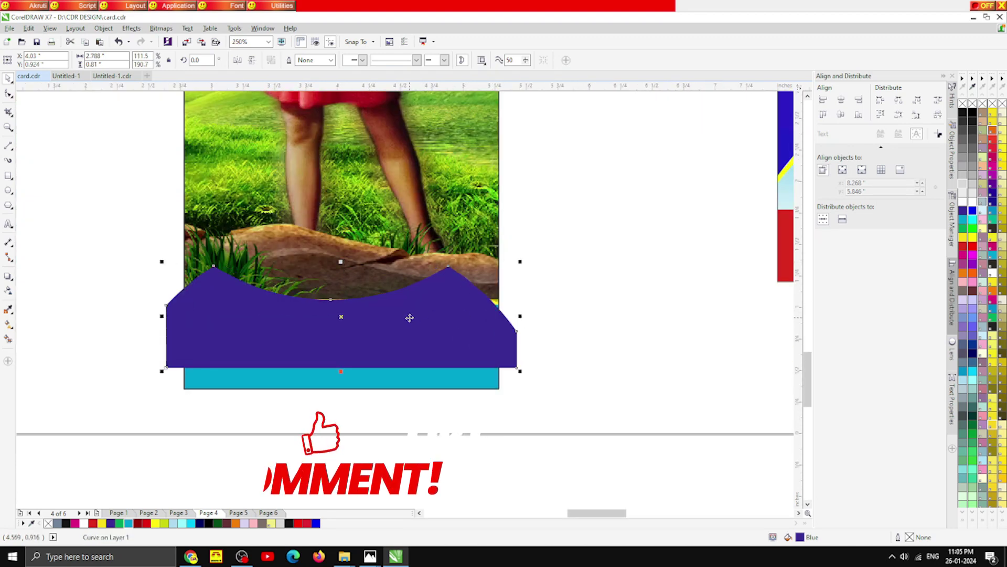
Step: PowerClip the stretched blue shape inside the vertical panel rectangle
right_click(409, 317)
left_click(474, 52)
left_click(393, 377)
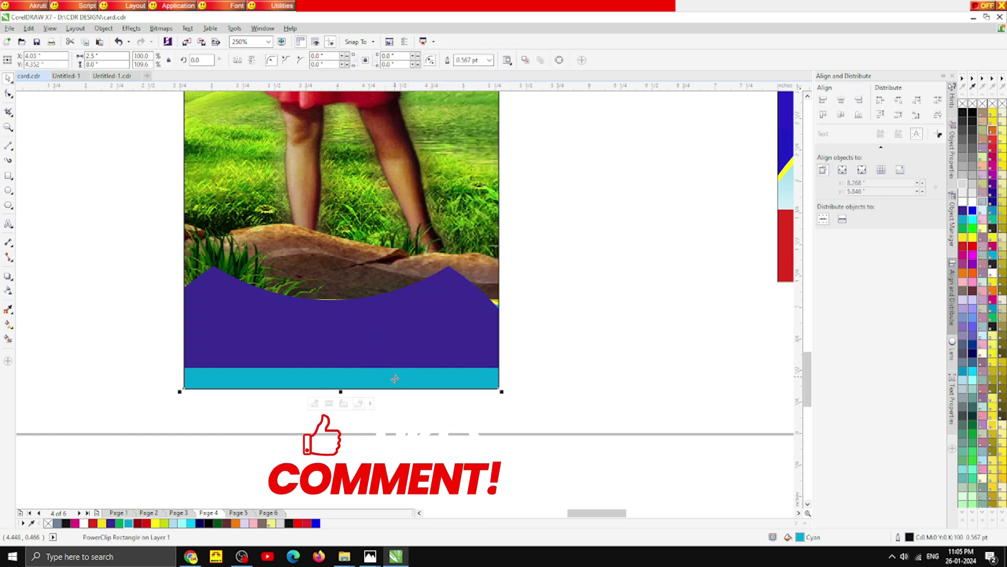
Step: Open the panel's PowerClip contents, fill the bottom curved shape with red and place a copy of it slightly lower
left_click(354, 400)
scroll(365, 363, "down", 3)
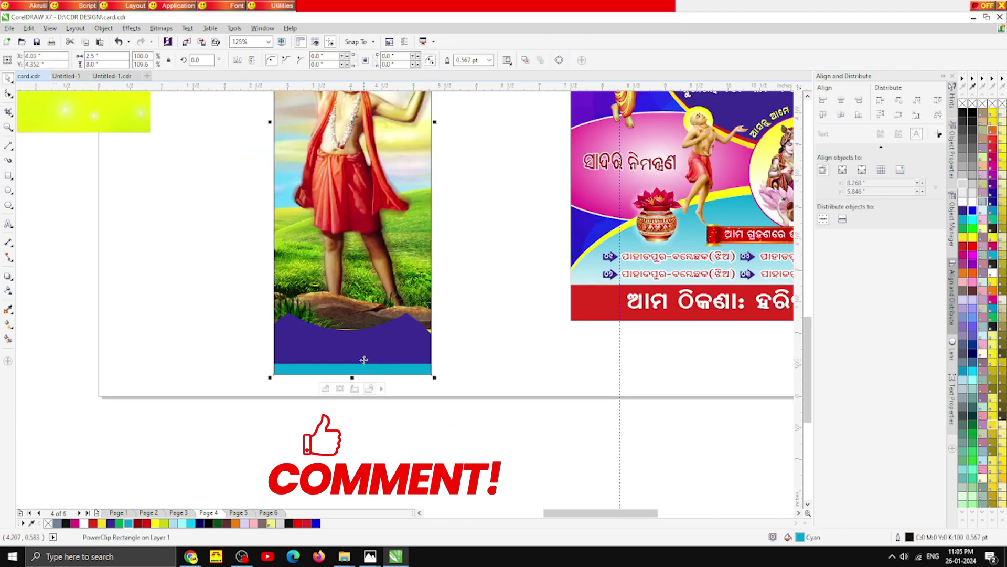
left_click(328, 389)
left_click(146, 523)
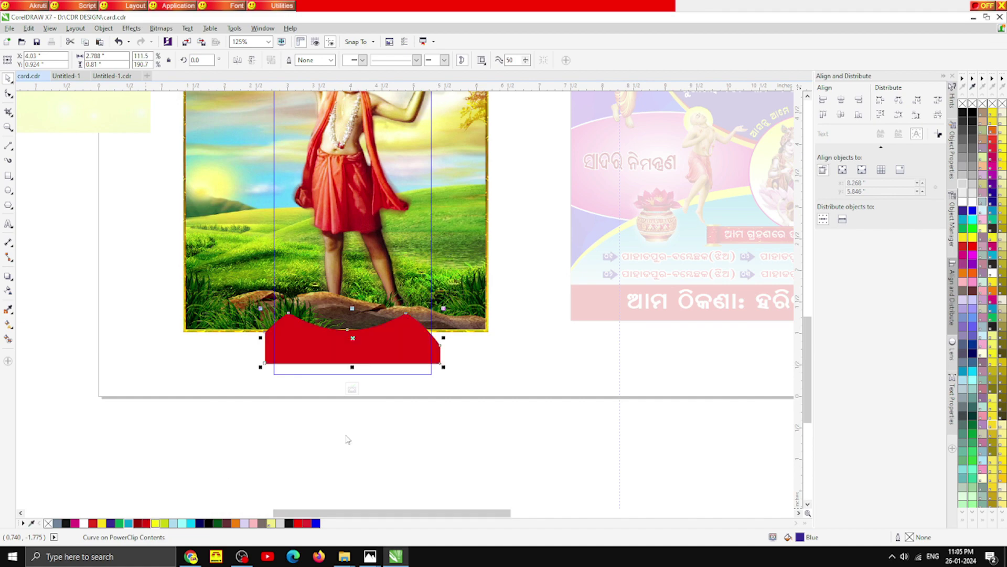
left_click_drag(361, 339, 361, 356)
Step: Widen the rear bottom shape to 3.346 inches and fill it dark red, shifting it slightly to the right
scroll(361, 356, "up", 3)
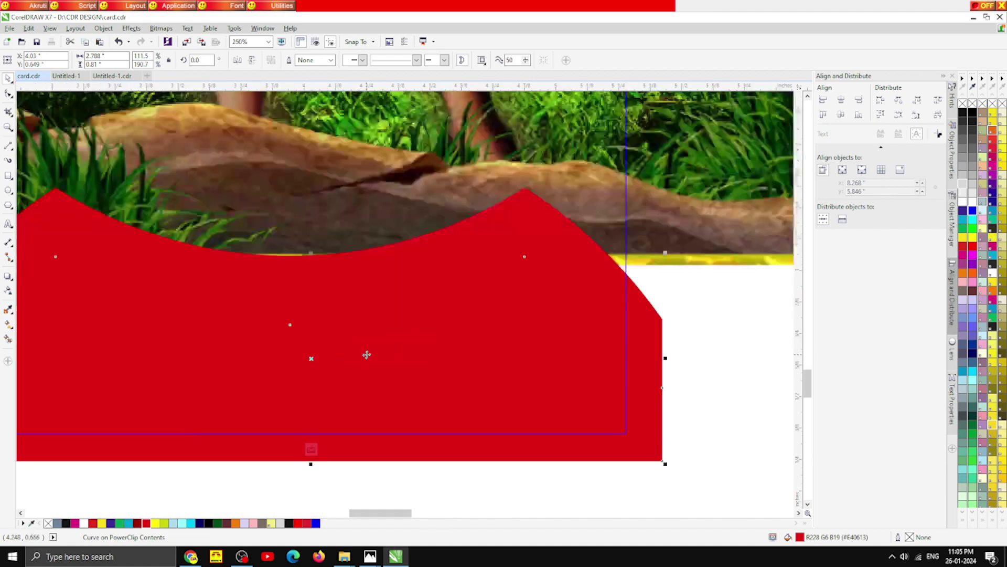
scroll(387, 360, "down", 1)
left_click(646, 437)
left_click(445, 301)
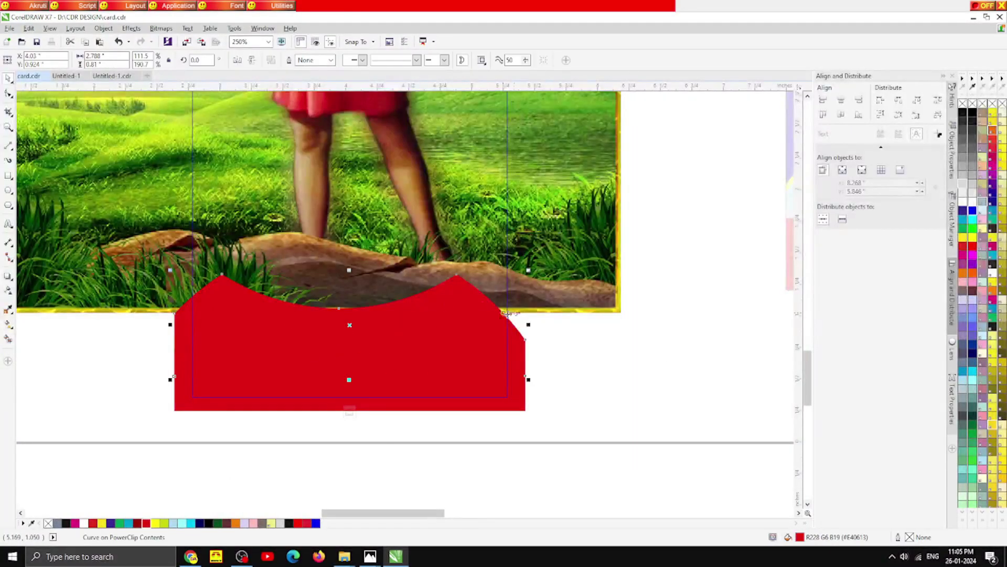
left_click_drag(528, 327, 564, 327)
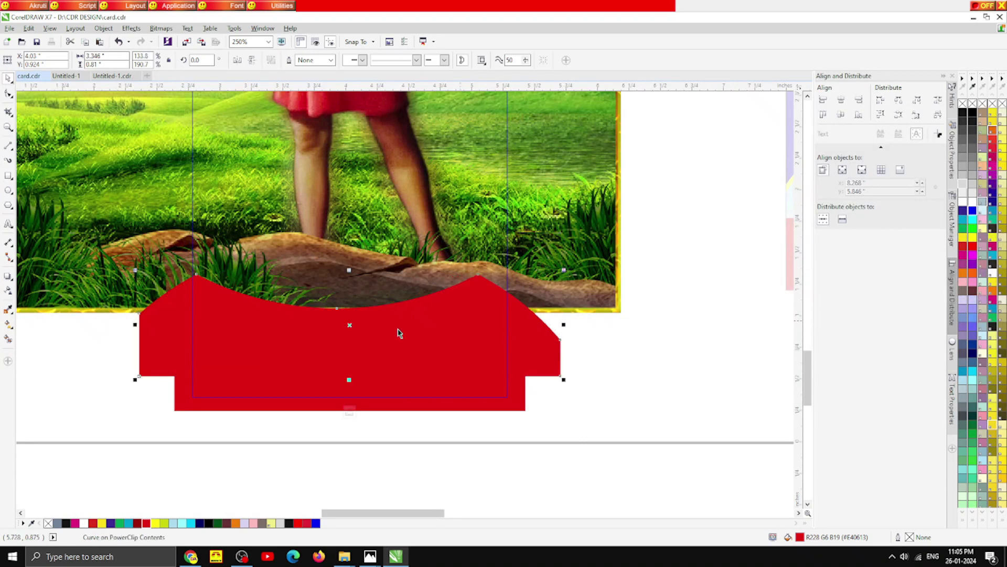
left_click(137, 523)
mouse_move(297, 309)
left_mouse_down()
mouse_move(301, 320)
mouse_move(302, 308)
left_mouse_up()
Step: Resize the front red shape to 3.188 by 0.942 inches and finish editing the PowerClip contents
left_click(398, 353)
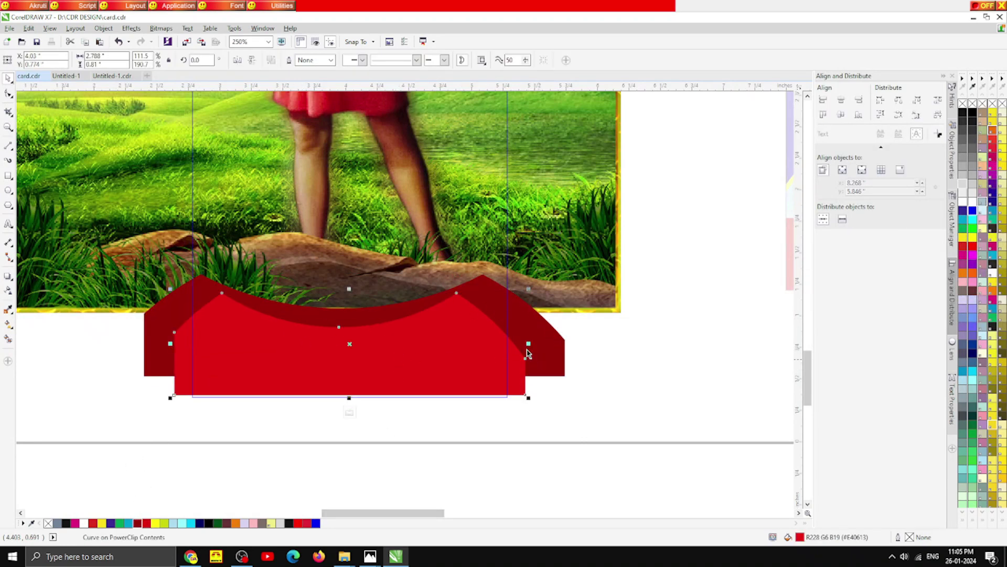
left_click_drag(530, 344, 556, 344)
left_click_drag(407, 342, 412, 333)
left_click_drag(350, 389, 353, 407)
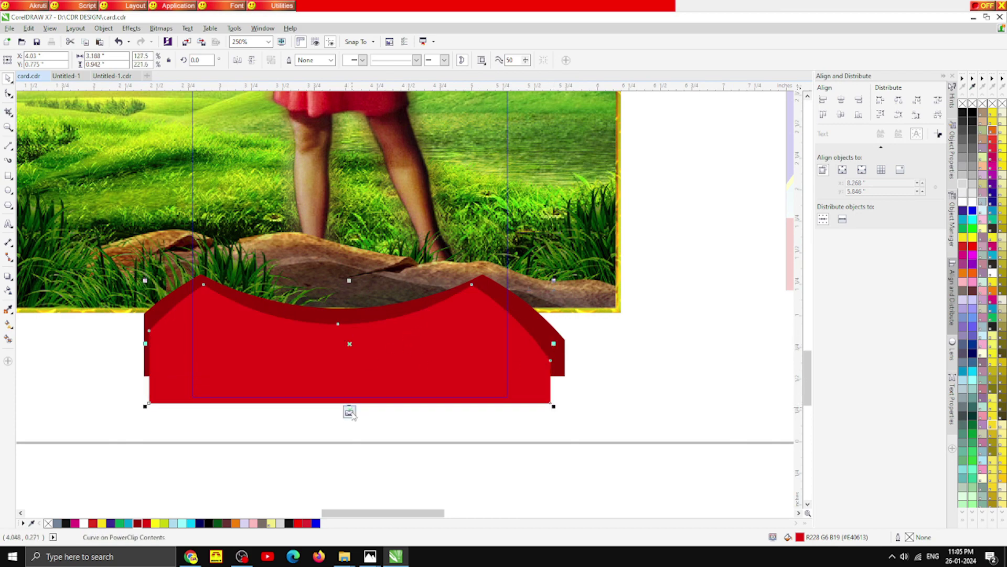
left_click(350, 412)
left_click(390, 444)
Step: Reopen the panel's PowerClip contents and fill the front bottom shape with magenta
scroll(382, 405, "down", 2)
scroll(386, 404, "down", 3)
scroll(392, 395, "up", 1)
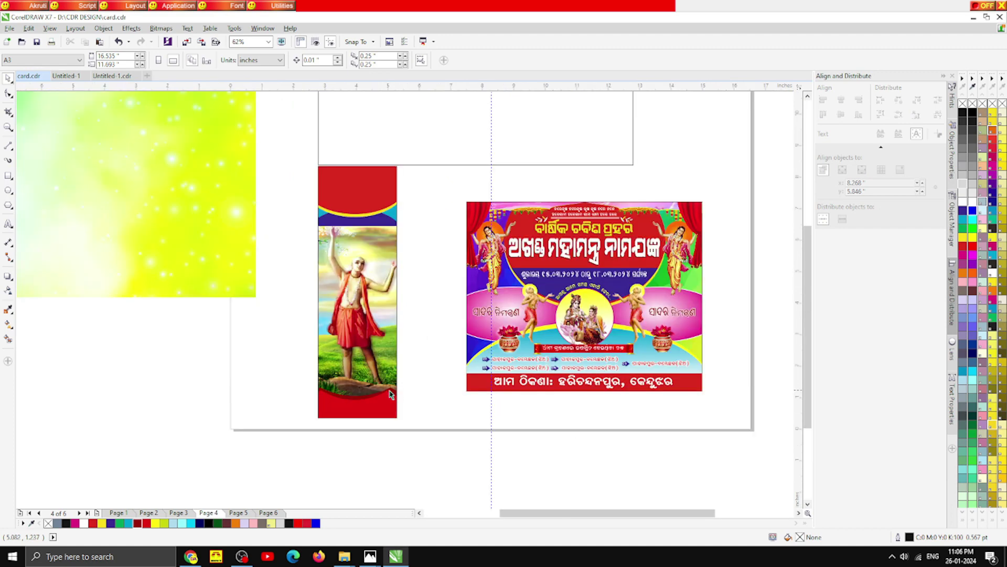
scroll(367, 420, "up", 2)
left_click(366, 414)
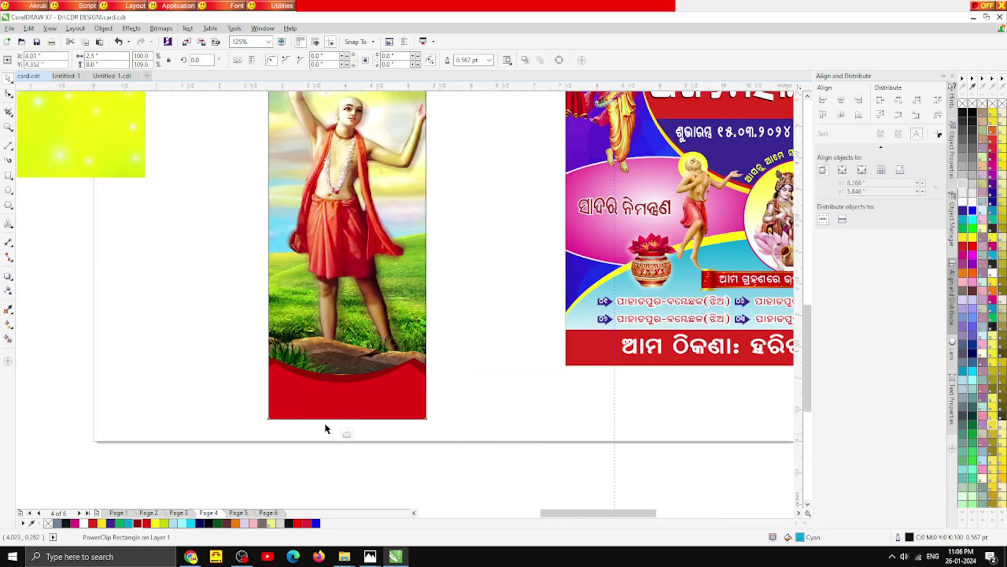
left_click(326, 429)
left_click(321, 416)
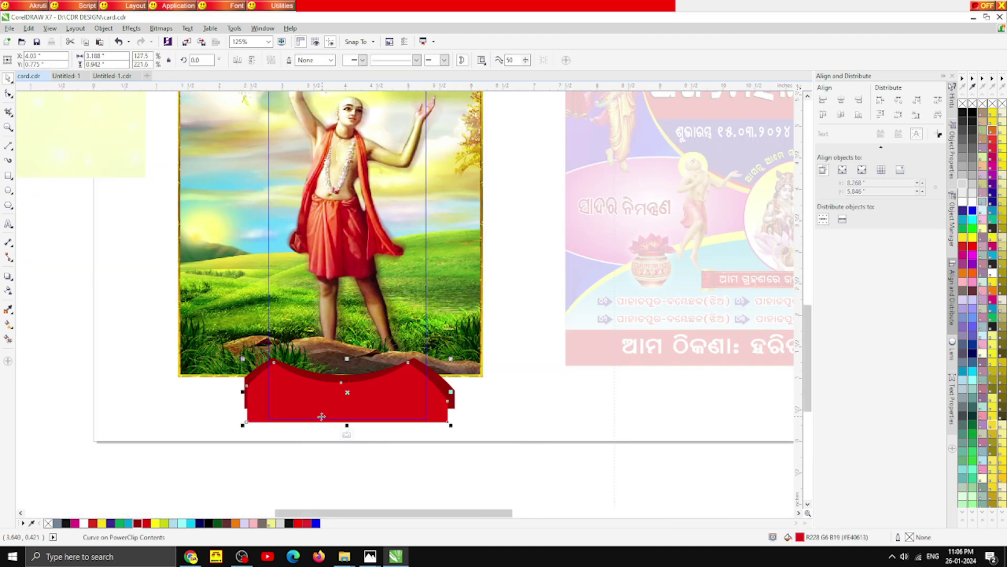
left_click(75, 523)
Step: Fill the rear dark red shape with yellow and finish editing the PowerClip contents
left_click(346, 383)
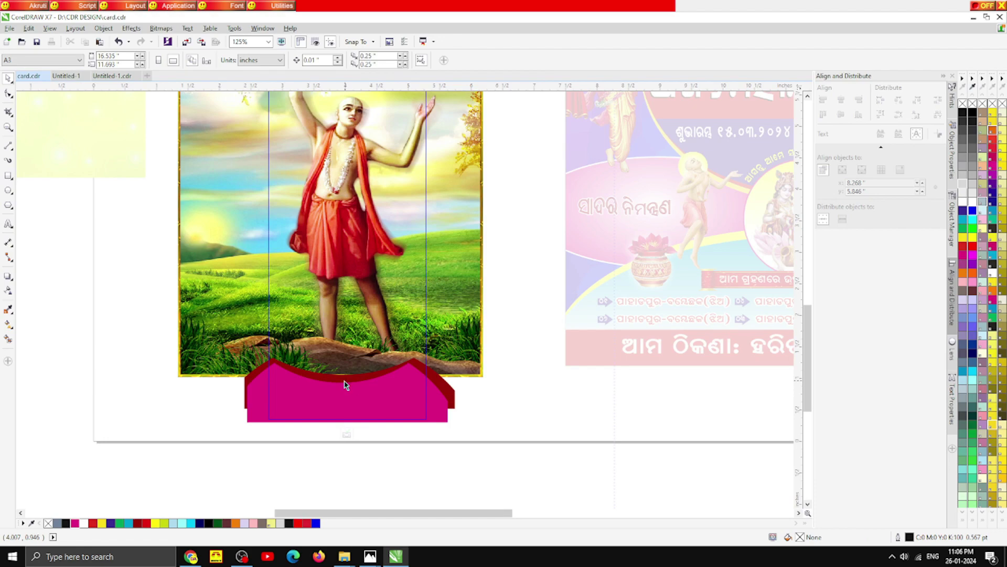
left_click(156, 523)
left_click(347, 434)
left_click(367, 448)
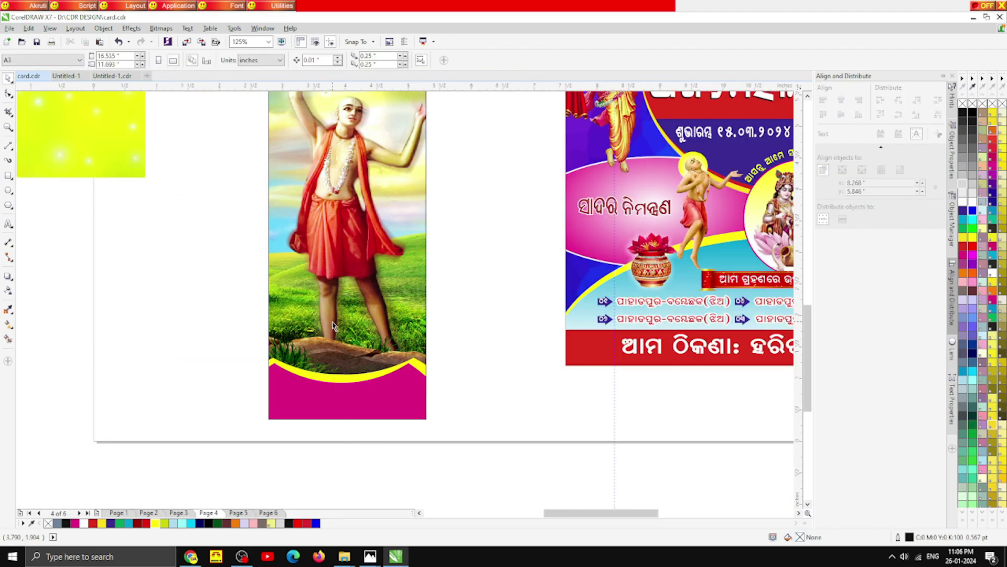
Step: Move the whole finished invitation poster to the right until it sits clear of the page
scroll(332, 325, "down", 2)
left_click_drag(750, 393, 426, 126)
left_click_drag(504, 197, 643, 178)
left_click(425, 254)
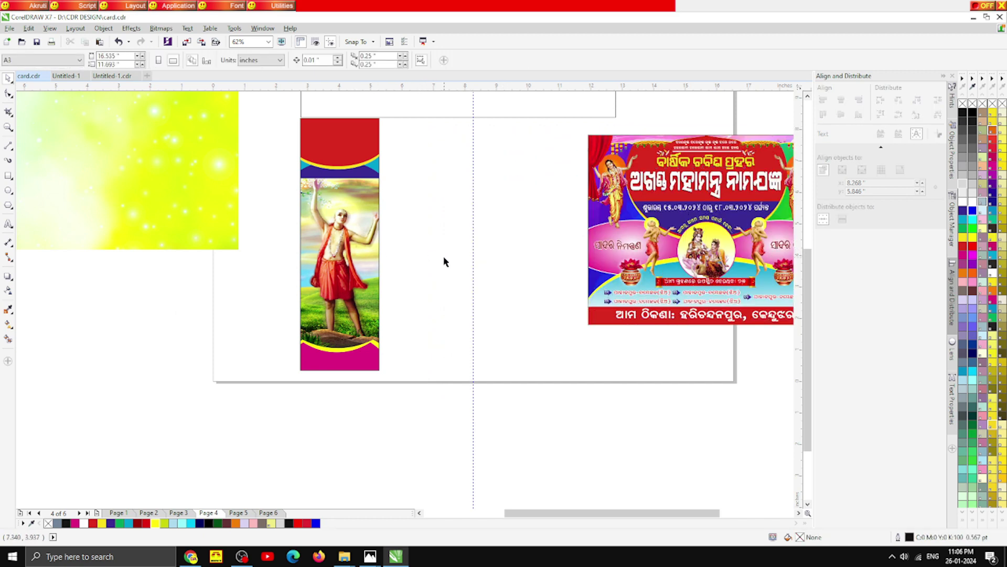
scroll(431, 285, "down", 4)
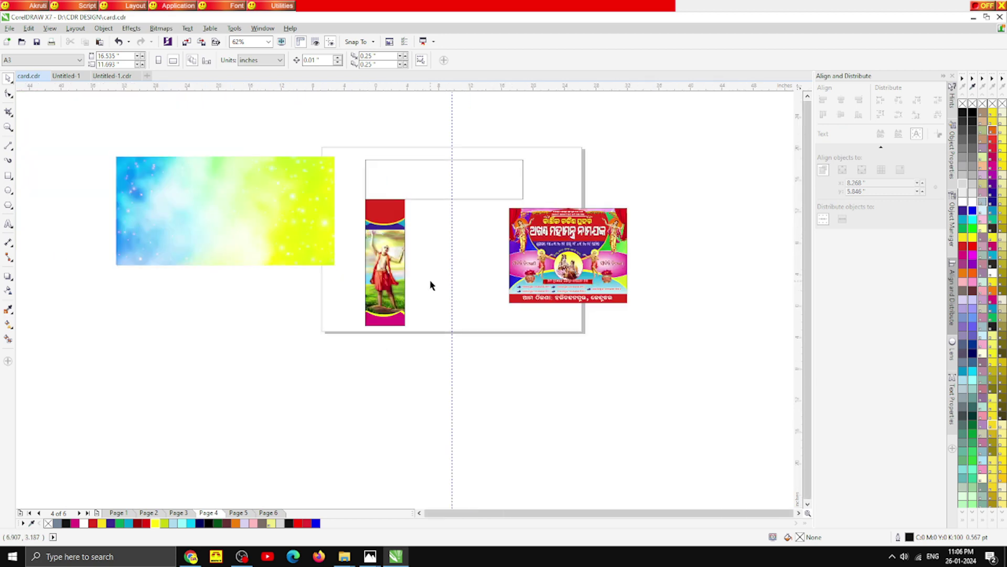
scroll(641, 371, "up", 2)
left_click_drag(640, 367, 433, 231)
left_click_drag(488, 309, 581, 294)
left_click(467, 367)
scroll(337, 326, "up", 2)
scroll(317, 300, "down", 1)
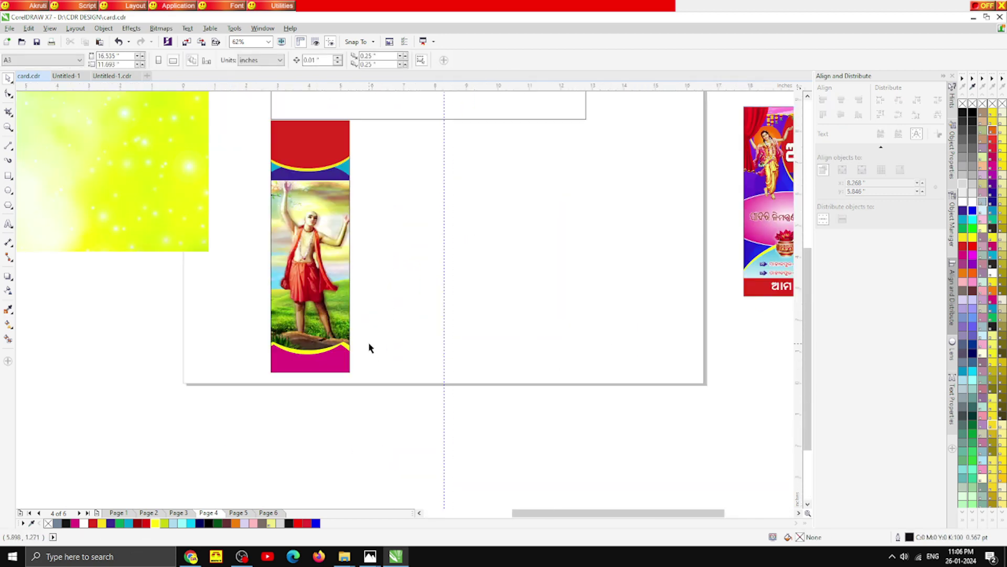
Step: Move the left lotus pot from the invitation poster onto the base of the side panel
scroll(308, 225, "up", 2)
scroll(309, 225, "down", 2)
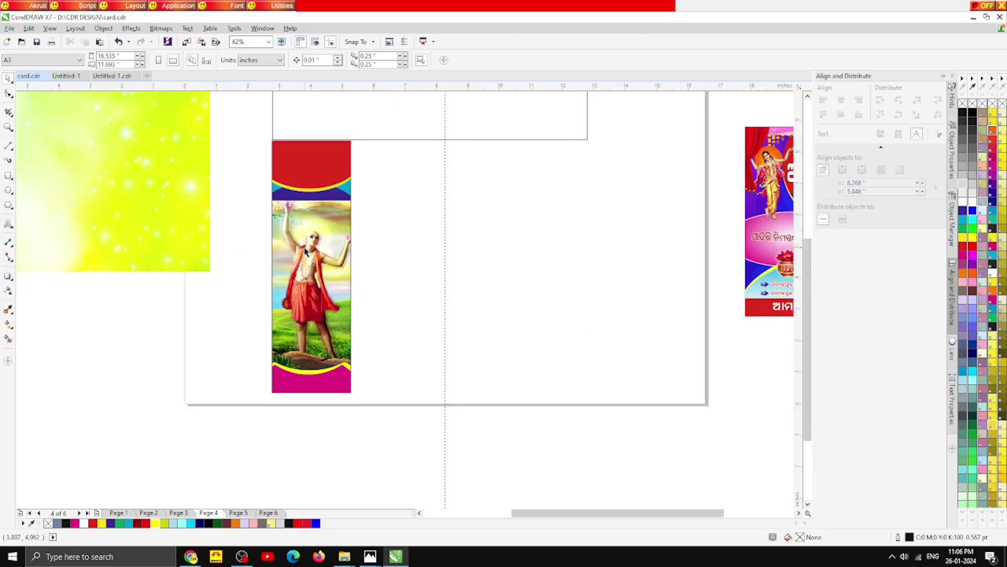
scroll(310, 242, "down", 2)
scroll(310, 243, "up", 2)
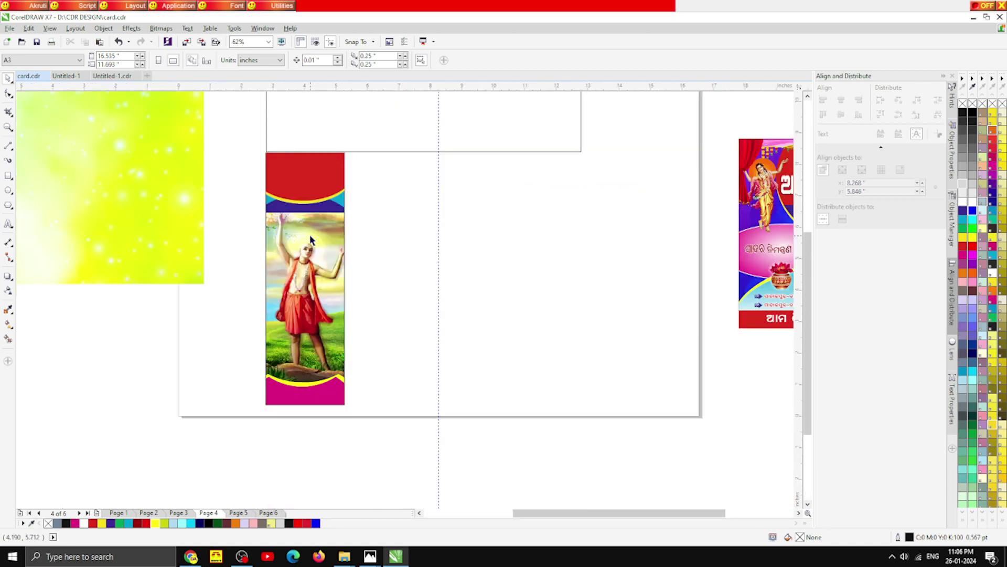
scroll(311, 239, "down", 2)
left_click(308, 303)
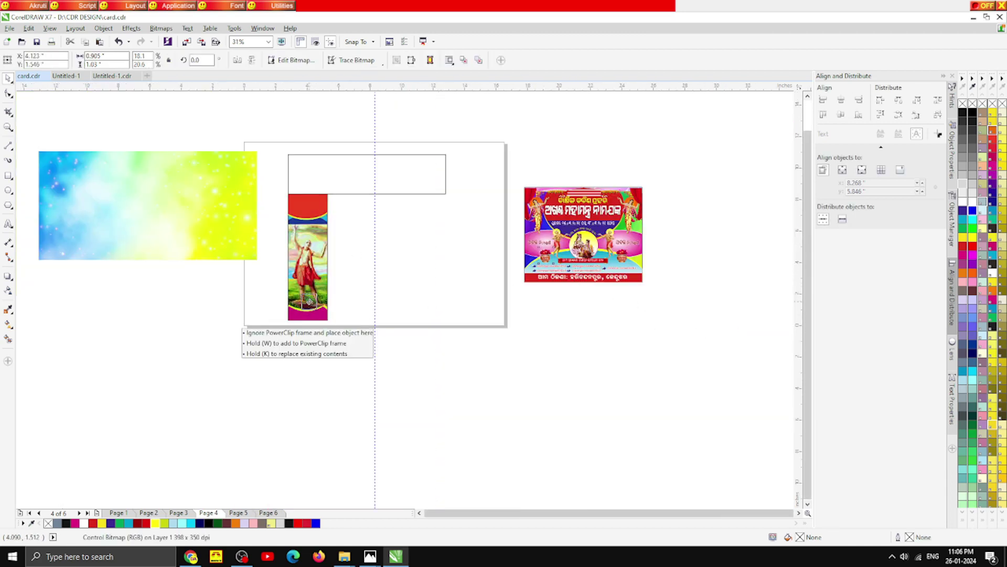
Step: Enlarge the lotus pot to about 1.636 by 1.671 inches and center it over the panel's magenta base
scroll(309, 302, "up", 6)
left_click_drag(309, 301, 361, 431)
left_click_drag(281, 359, 318, 364)
left_click_drag(293, 198, 294, 222)
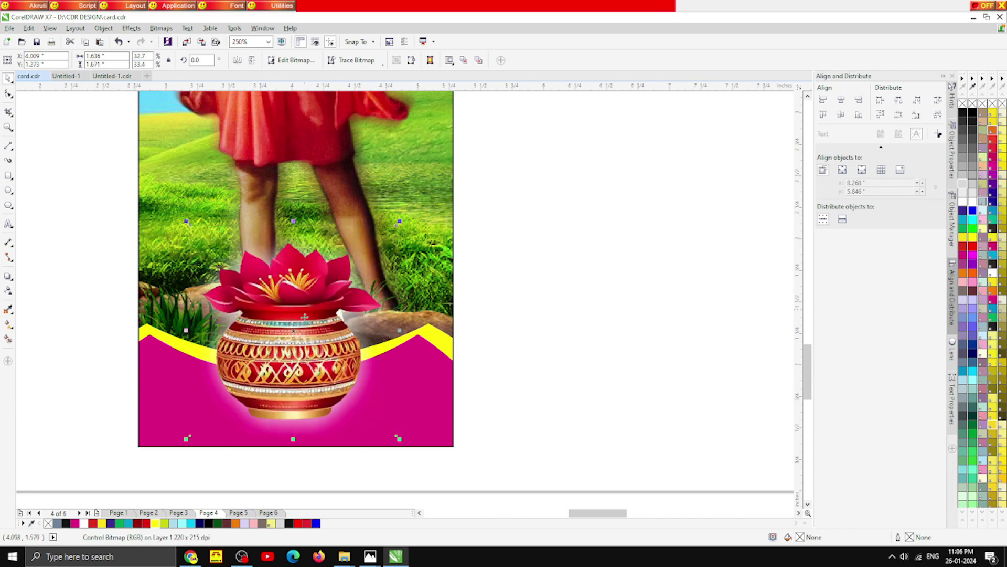
left_click_drag(306, 339, 312, 339)
left_click(537, 410)
scroll(375, 314, "down", 2)
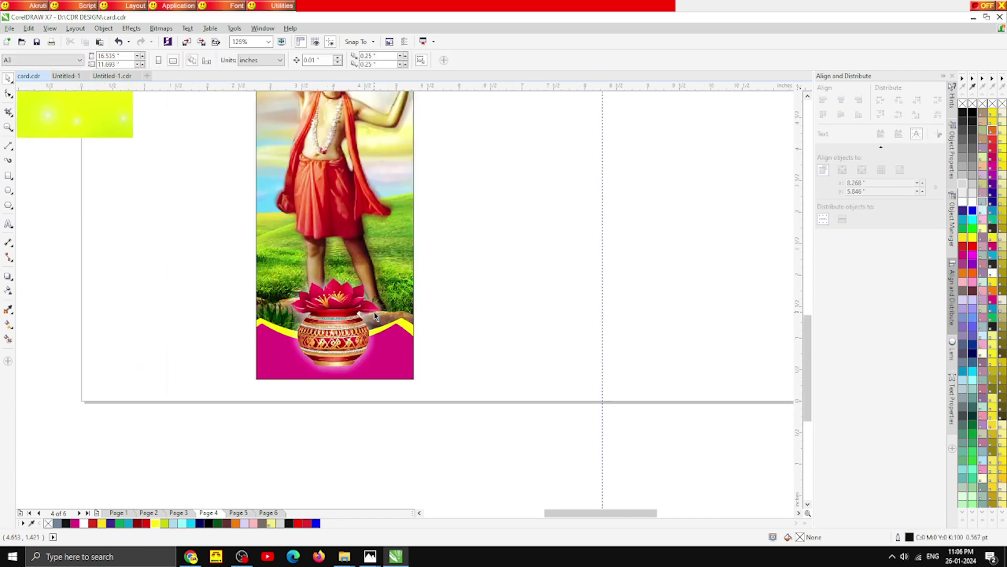
scroll(353, 335, "up", 2)
left_click(346, 336)
left_click(516, 366)
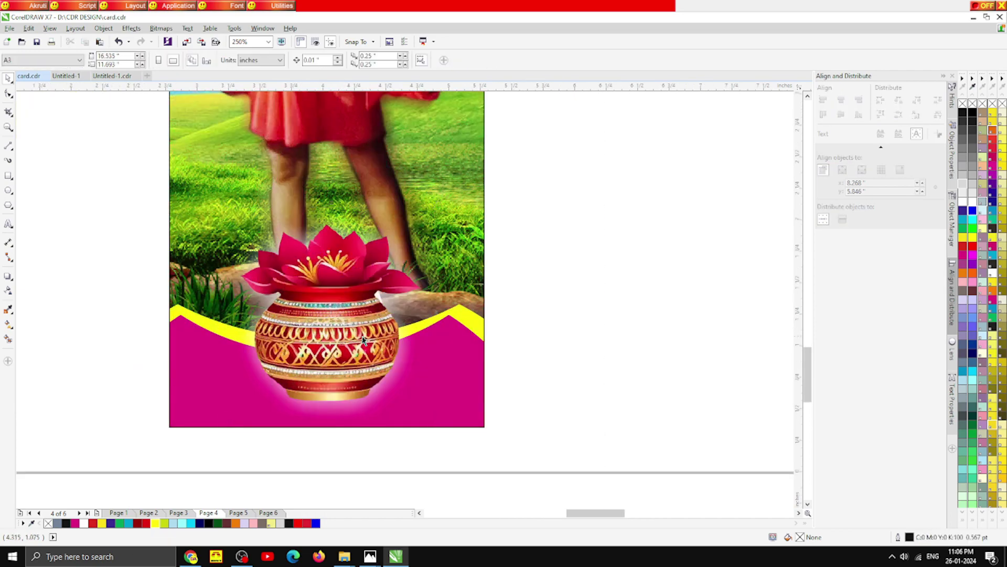
Step: Draw a flat ellipse about 1.87 by 0.35 inches across the pot's base, fill it orange, and remove its outline
scroll(351, 389, "down", 2)
scroll(353, 391, "up", 2)
left_click(8, 190)
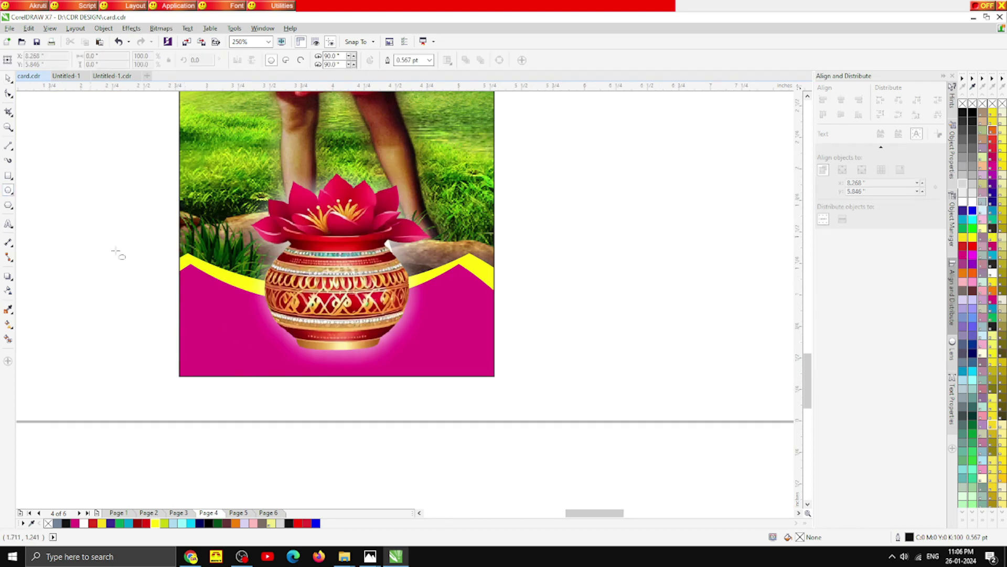
left_click_drag(223, 321, 461, 364)
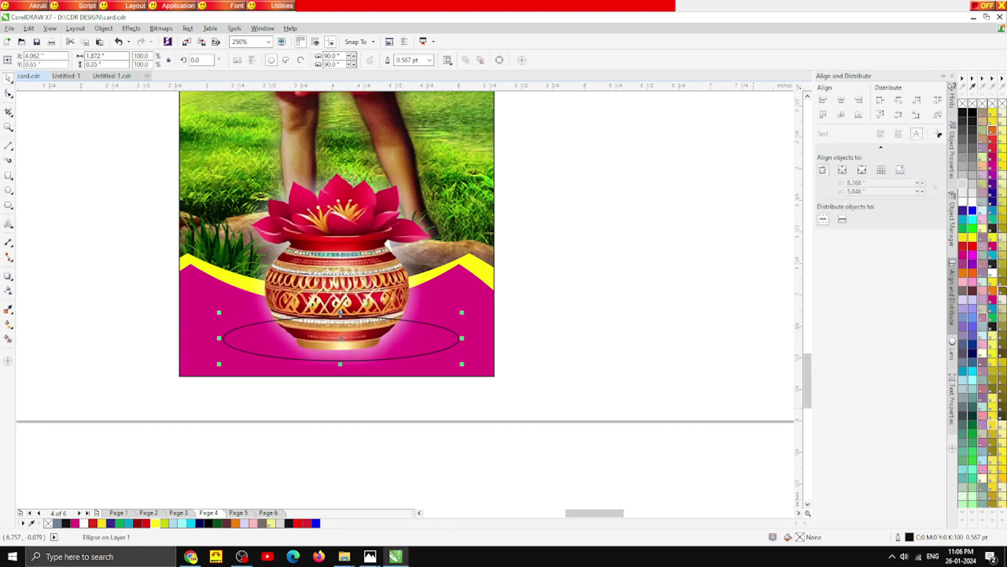
left_click(968, 280)
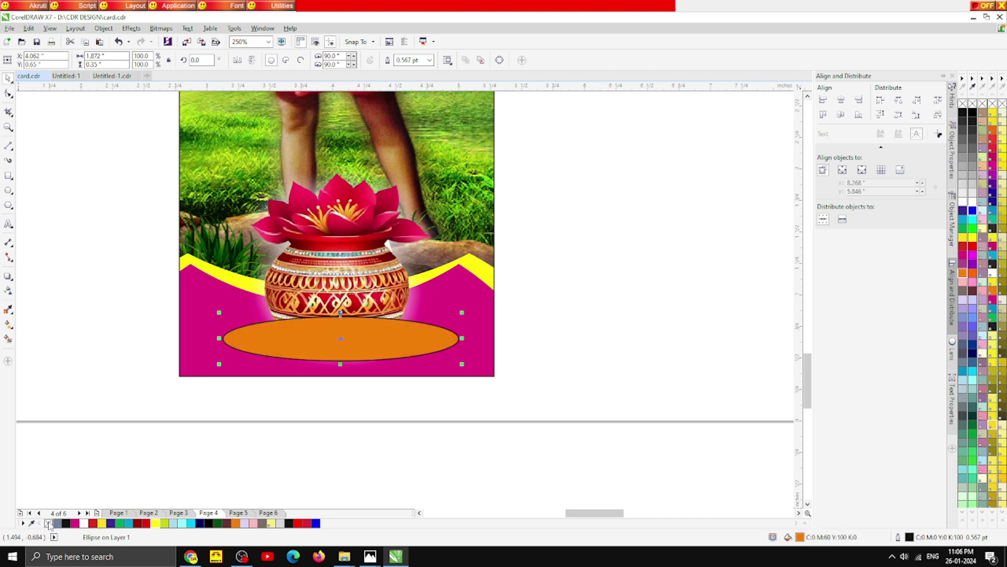
right_click(48, 523)
left_click(147, 423)
Step: Give the ellipse an elliptical fountain fill running from a white center to orange edges
left_click(325, 339)
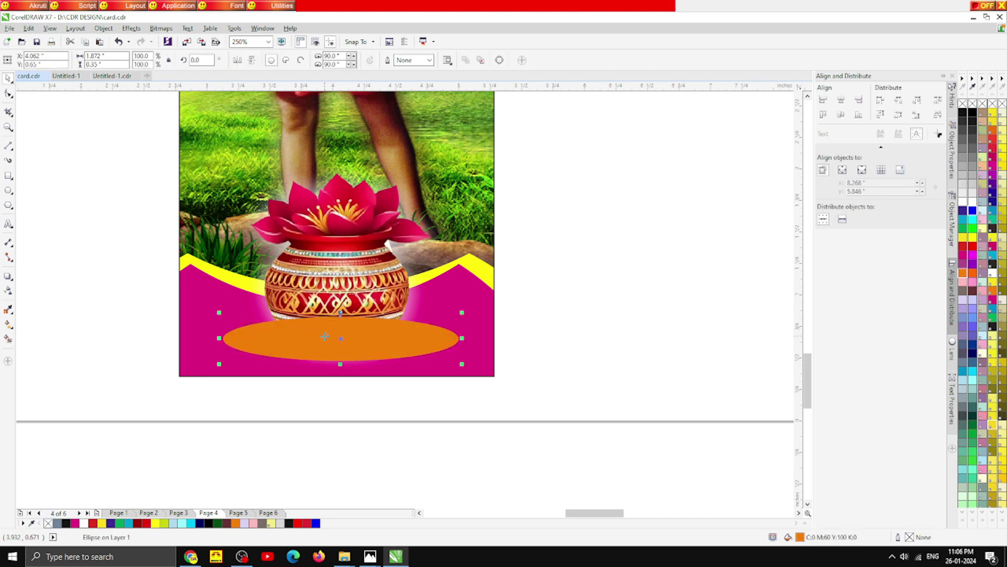
key("g")
left_click_drag(383, 333, 423, 332)
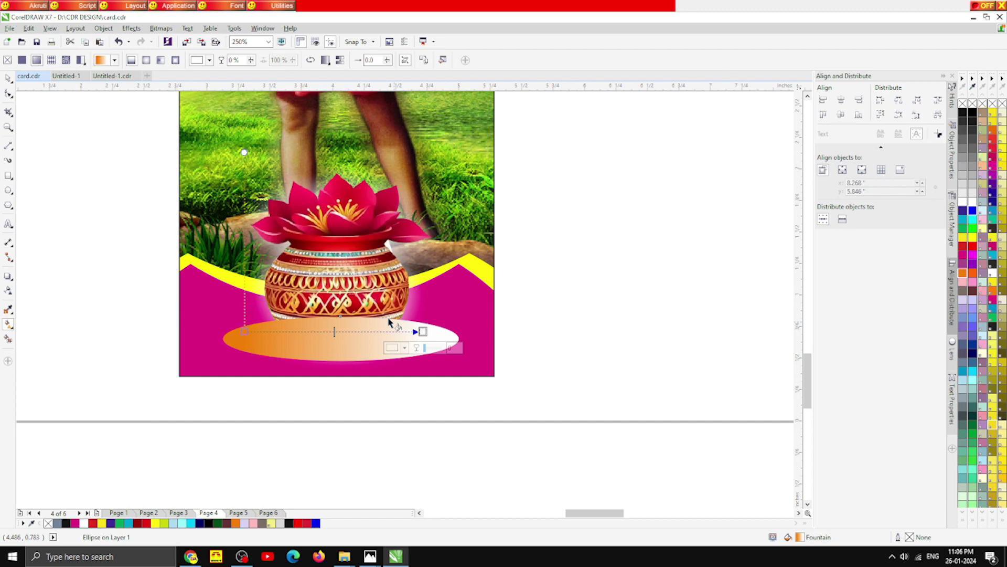
left_click(145, 61)
mouse_move(333, 315)
left_mouse_down()
mouse_move(334, 288)
mouse_move(335, 334)
left_mouse_up()
left_click(9, 78)
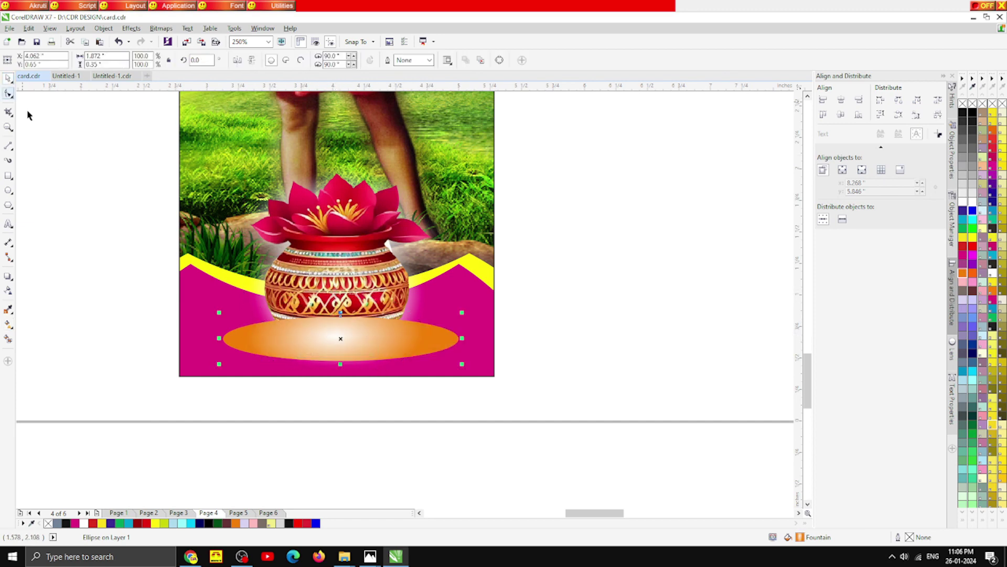
Step: Bring the lotus pot in front of the gradient ellipse
left_click(339, 273)
key("shift+Page_Up")
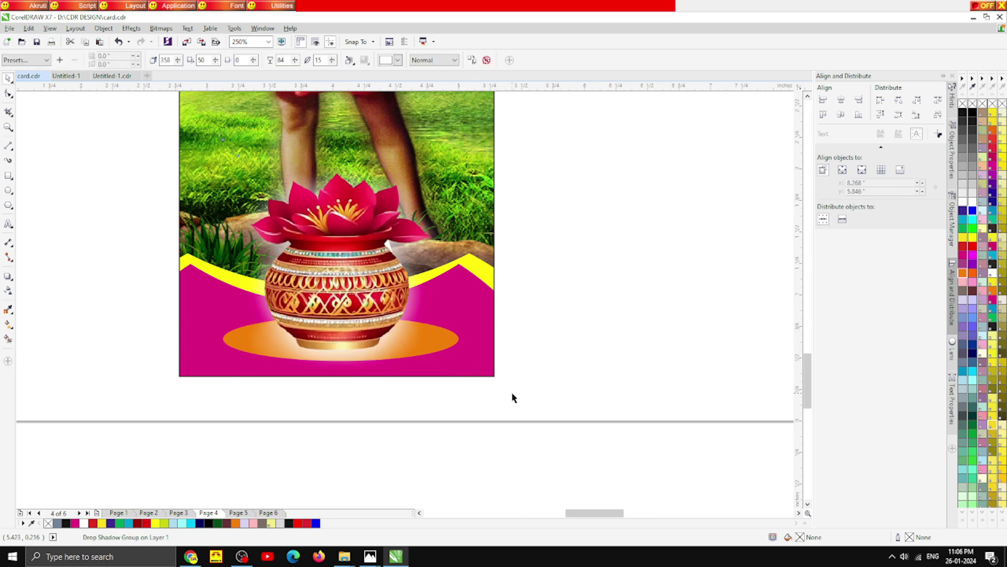
left_click(512, 395)
scroll(369, 398, "down", 2)
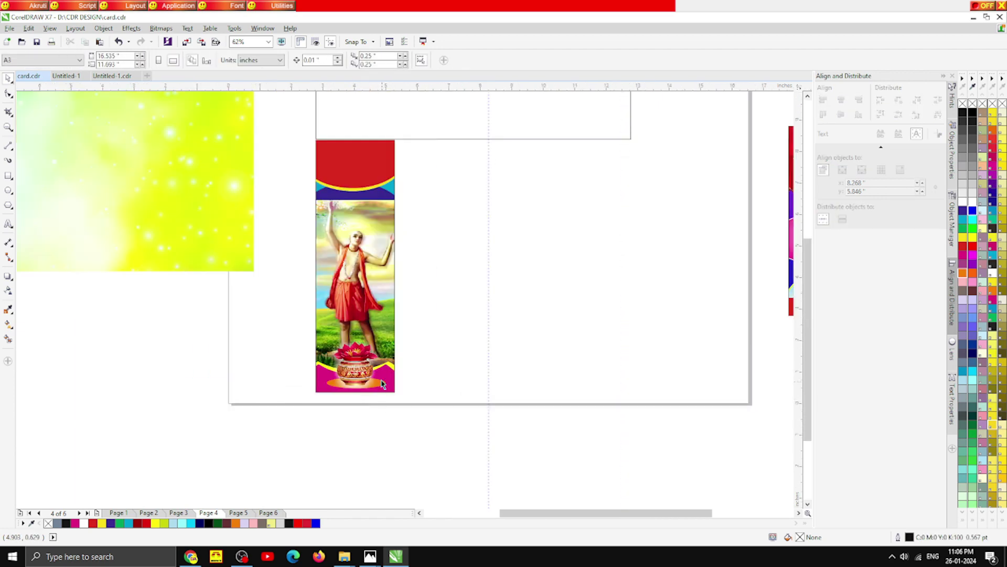
Step: PowerClip the blue-to-yellow background image inside the empty header rectangle above the side panel
scroll(382, 384, "down", 1)
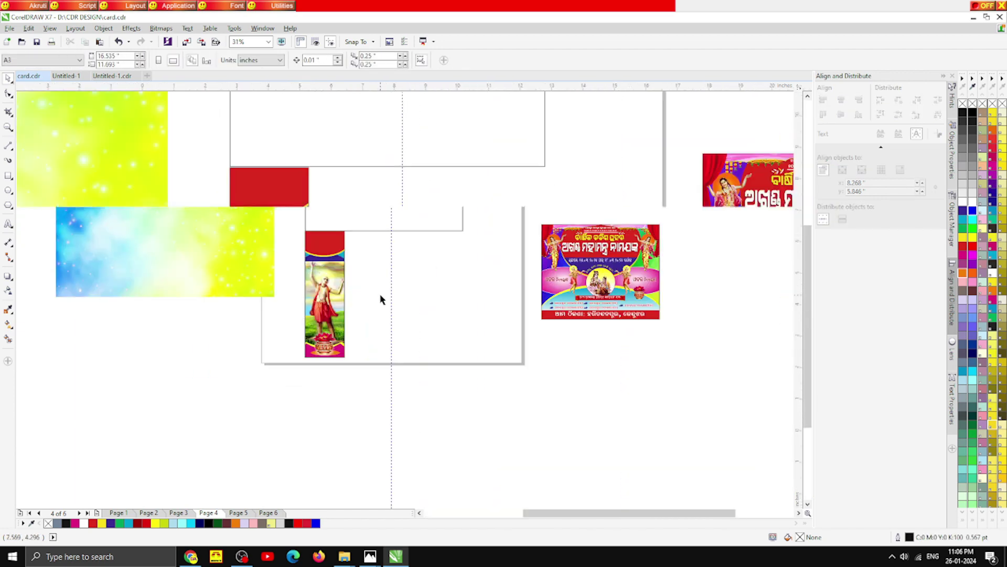
scroll(380, 299, "up", 1)
scroll(316, 294, "down", 1)
left_click_drag(180, 243, 225, 171)
right_click(208, 161)
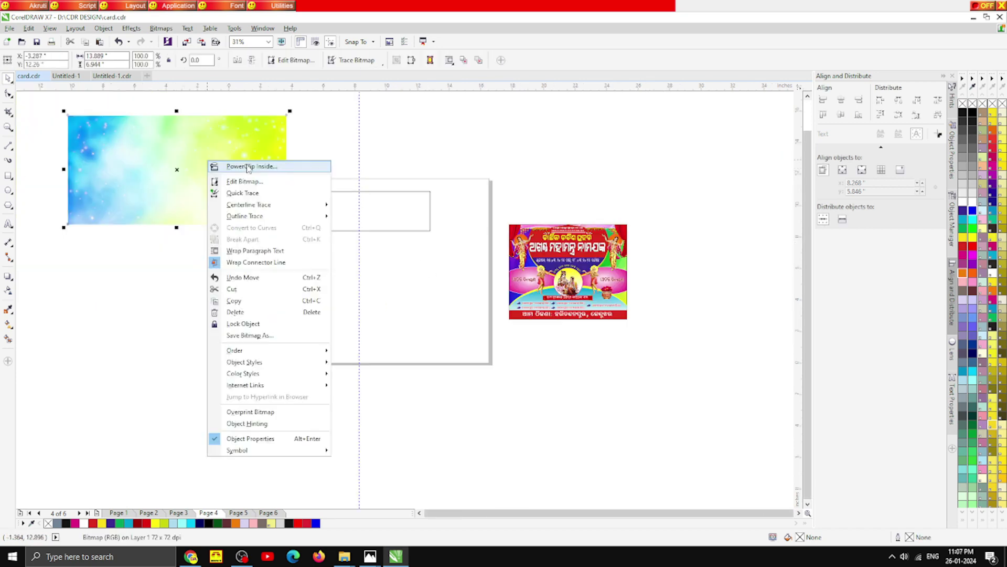
left_click(248, 166)
left_click(350, 209)
scroll(357, 206, "up", 1)
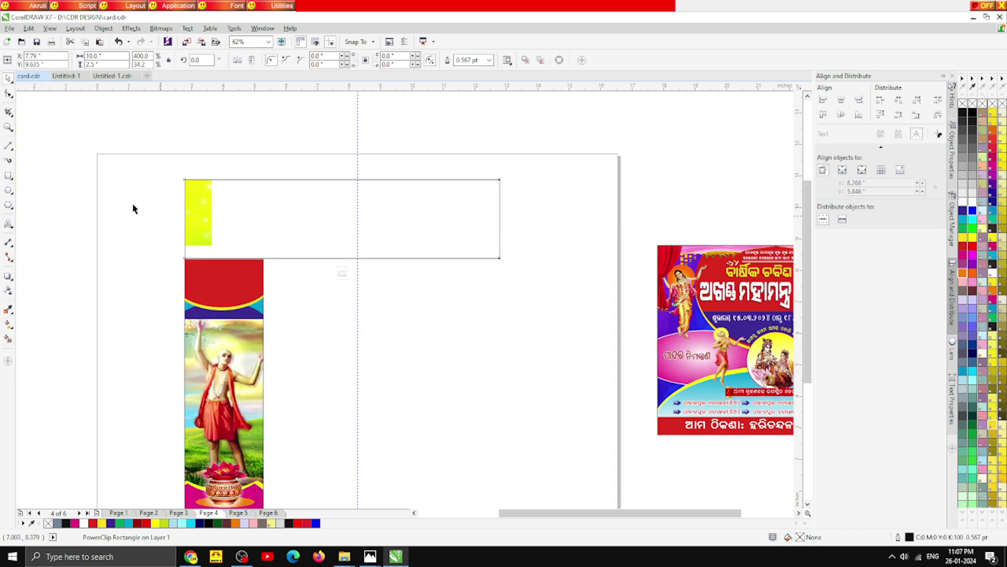
Step: Edit the header's PowerClip contents, resize the background image to 10.174 by 2.77 inches over the frame, and finish editing
left_click(195, 210, "ctrl")
left_click_drag(135, 205, 472, 246)
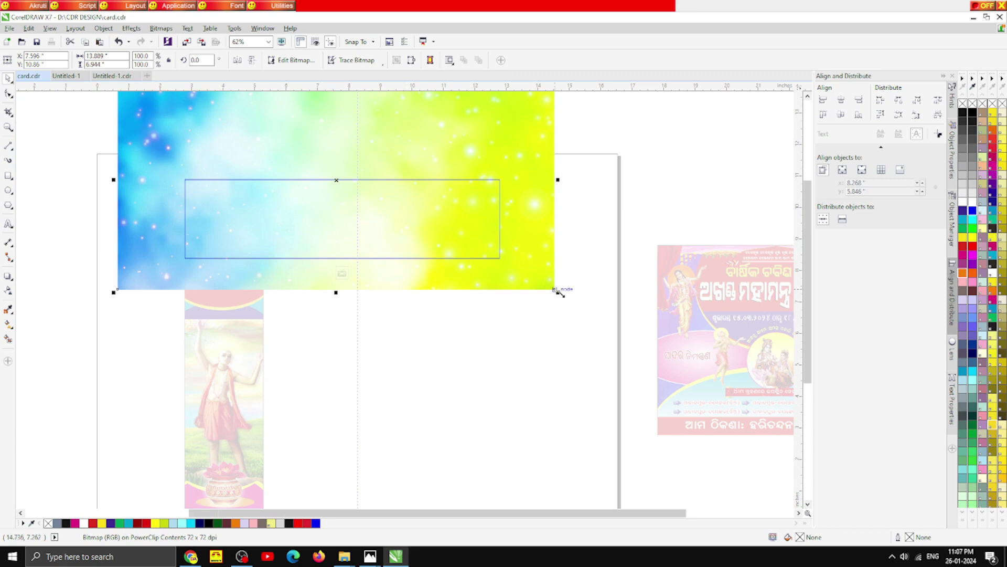
left_click_drag(560, 294, 461, 242)
left_click_drag(252, 147, 315, 232)
left_click_drag(528, 349, 506, 340)
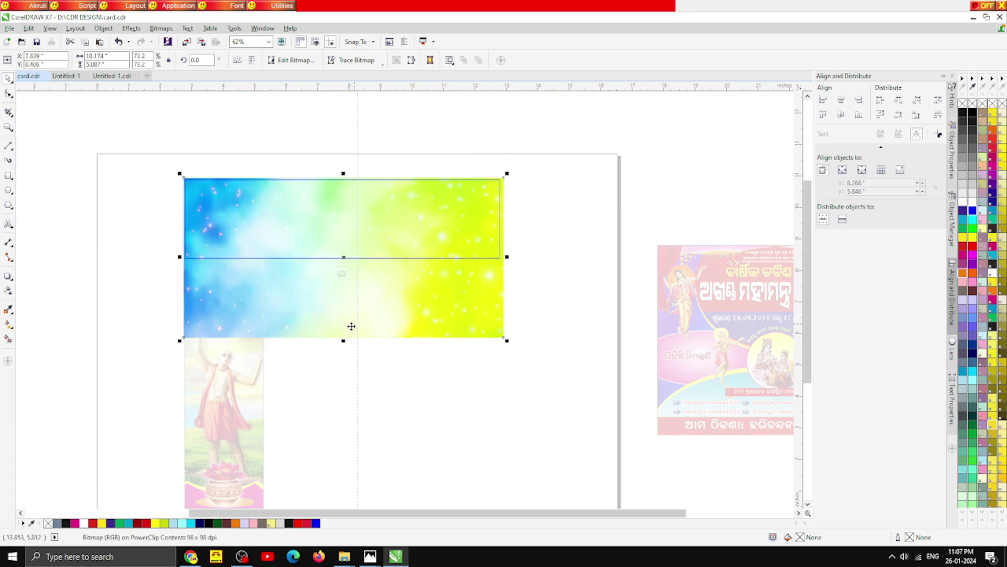
left_click_drag(343, 342, 344, 268)
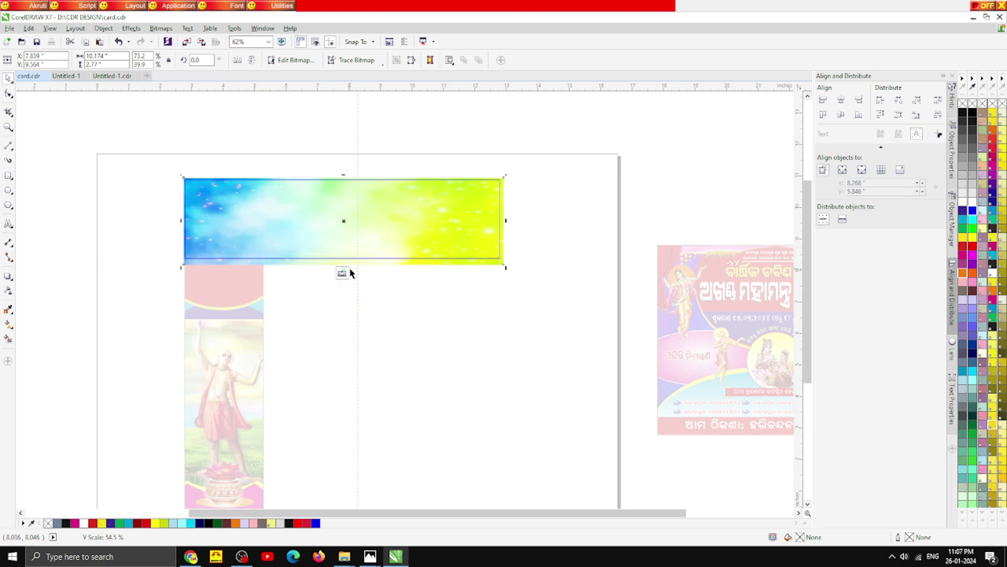
left_click(342, 273)
left_click(131, 263)
scroll(342, 202, "down", 2)
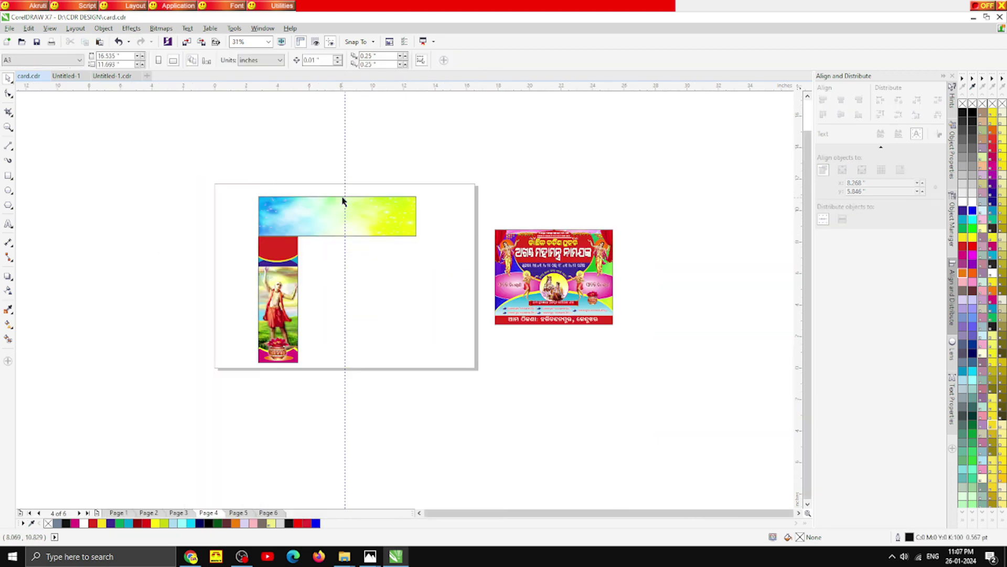
Step: Move the vertical guideline to the horizontal center of the header banner
scroll(350, 223, "up", 2)
left_click(350, 223)
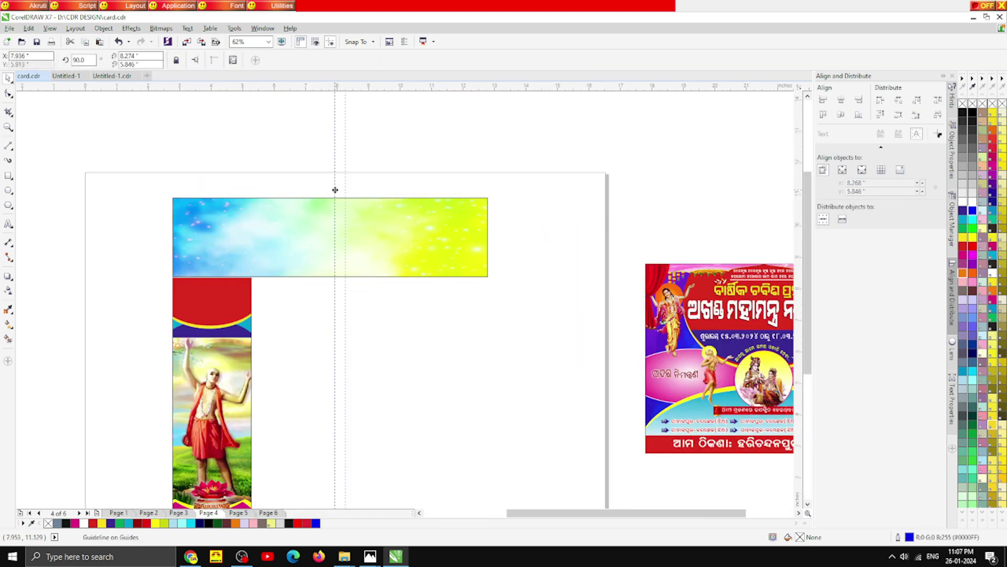
scroll(322, 192, "up", 4)
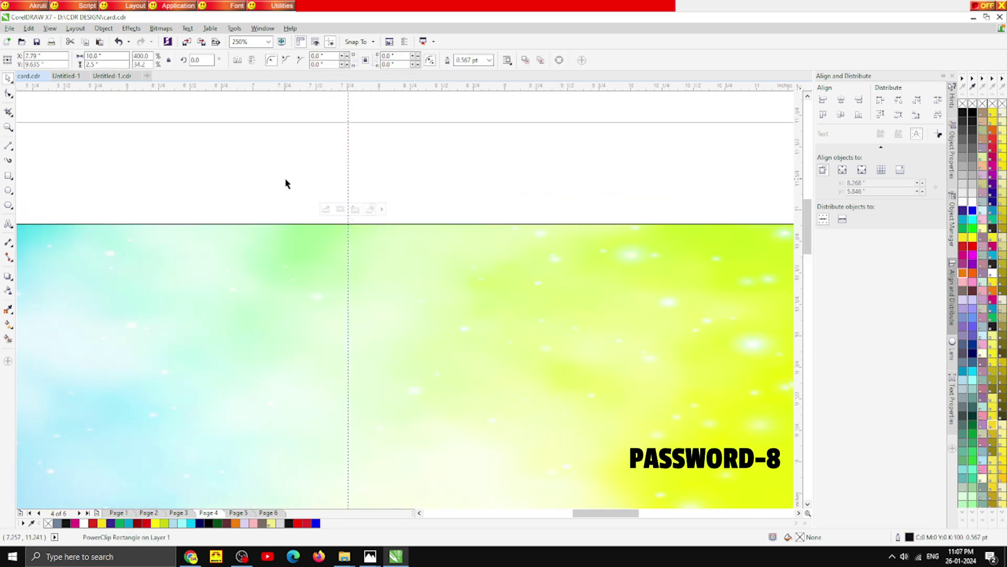
left_click(286, 193)
scroll(286, 193, "down", 2)
left_click(8, 192)
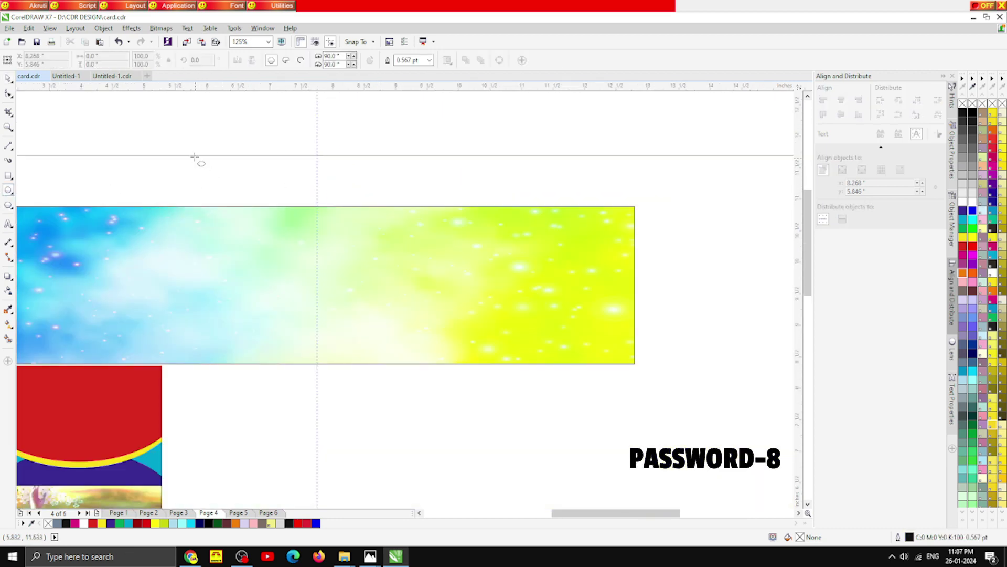
left_click_drag(185, 140, 402, 306)
key("ctrl+z")
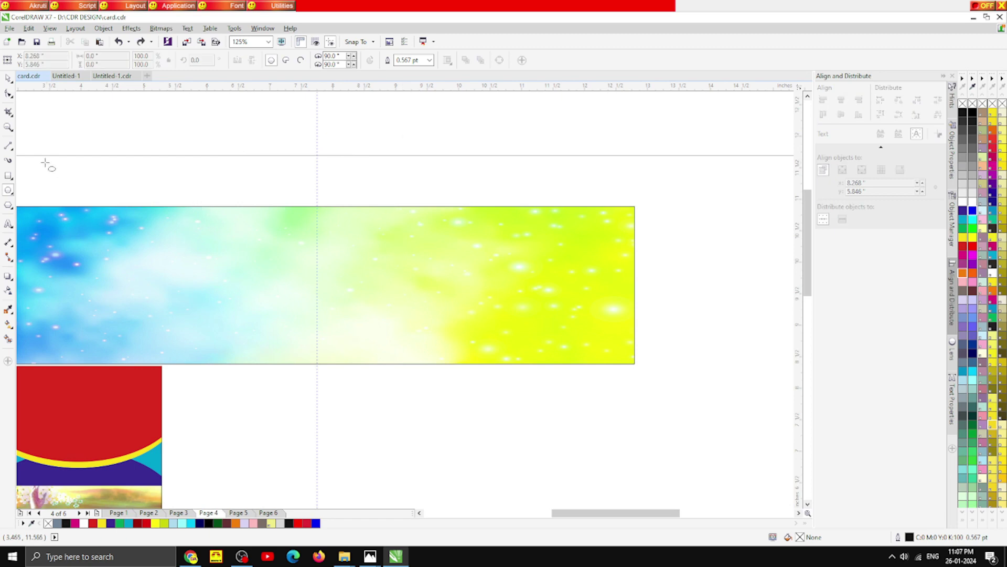
Step: Draw a rectangle over the header, center it on the guideline, and widen it to about 4.892 by 2.742 inches
left_click(8, 175)
left_click_drag(175, 149, 366, 323)
left_click_drag(249, 200, 296, 197)
left_click_drag(415, 236, 478, 244)
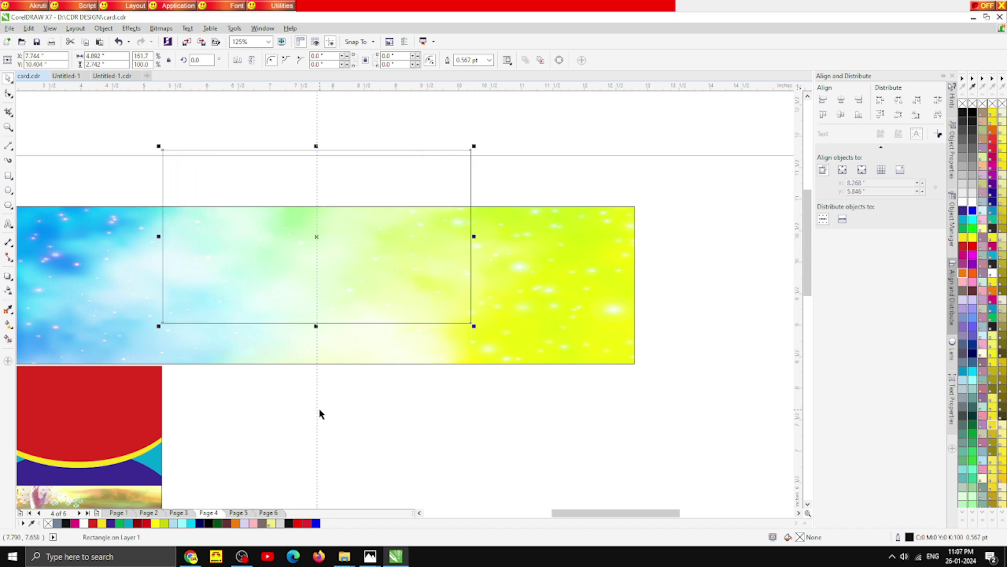
Step: Round the rectangle's two bottom corners to about 0.375 inches on the left and 0.358 inches on the right
left_click(9, 95)
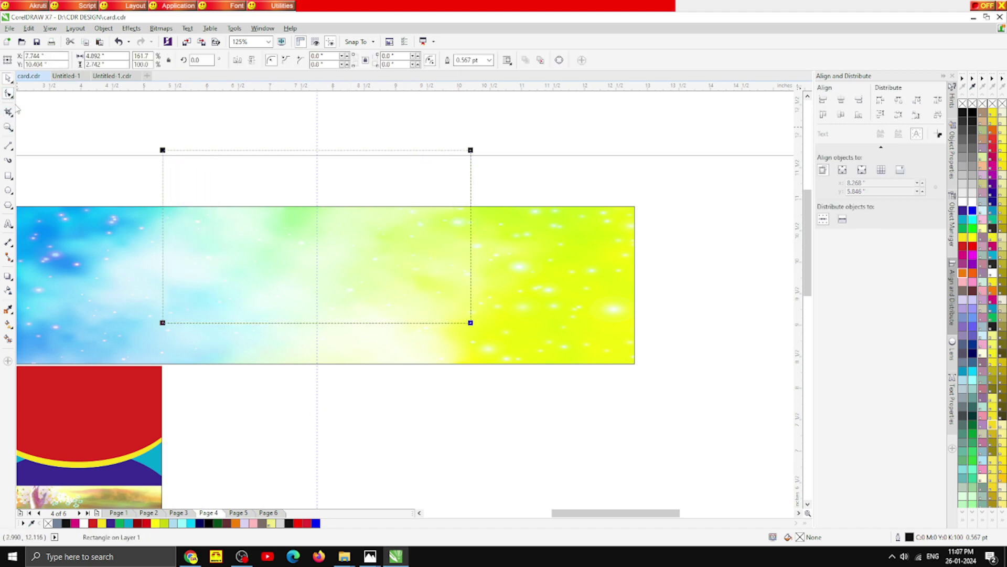
left_click_drag(164, 324, 188, 308)
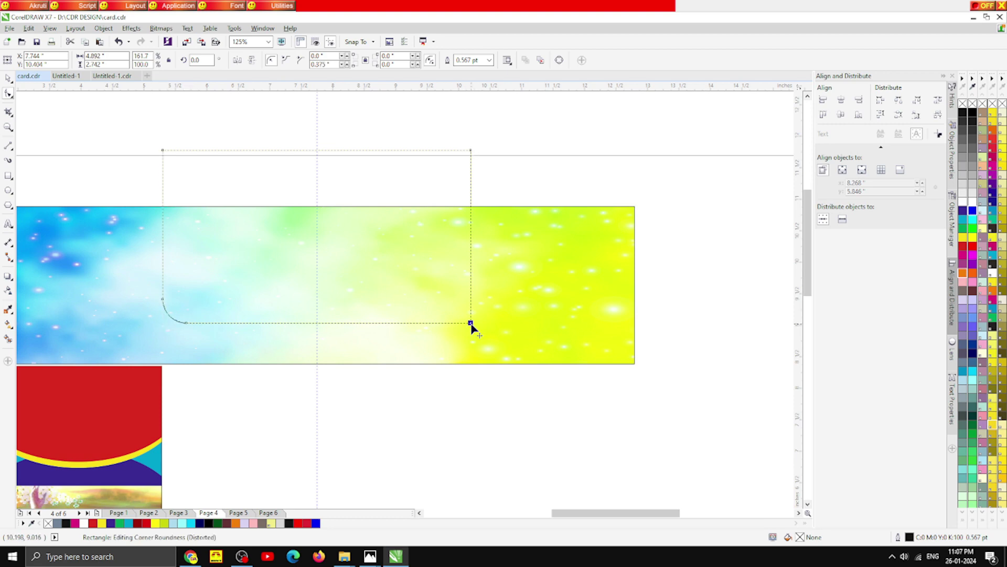
left_click_drag(470, 323, 448, 322)
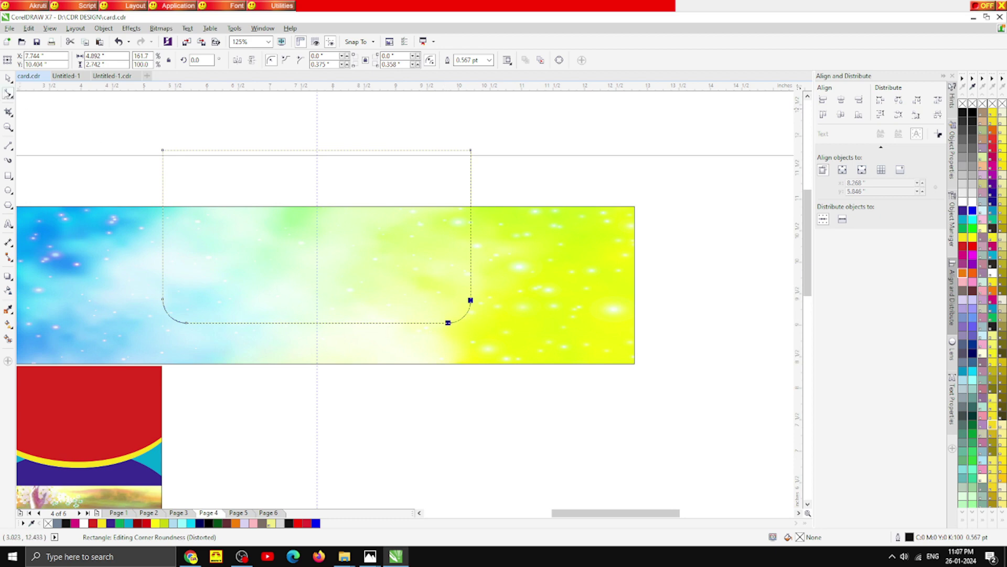
key("space")
Step: Stretch the rounded rectangle to about 5.167 inches tall and move it up so it extends well above the header banner
scroll(256, 216, "down", 3)
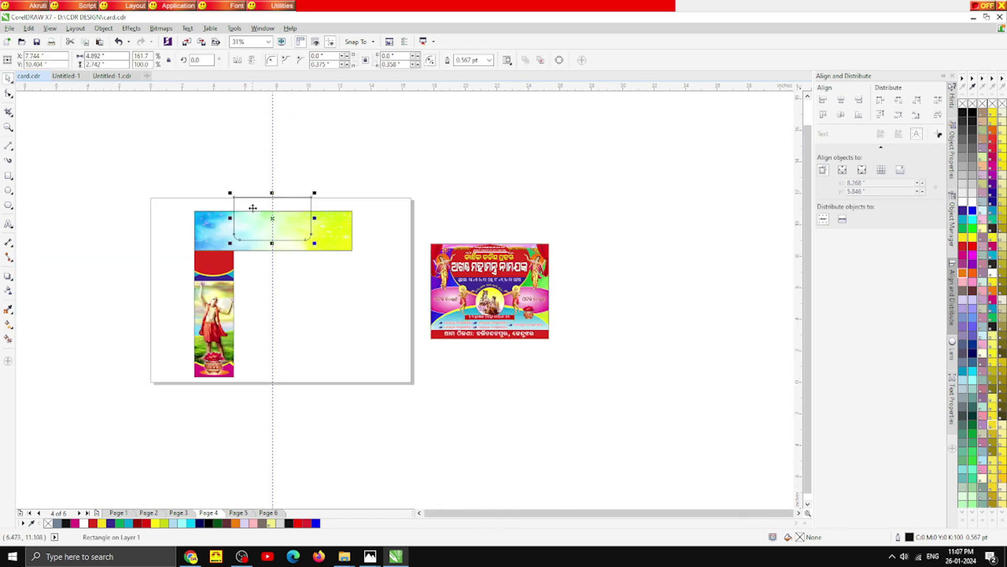
scroll(252, 208, "up", 1)
left_click_drag(292, 274, 292, 281)
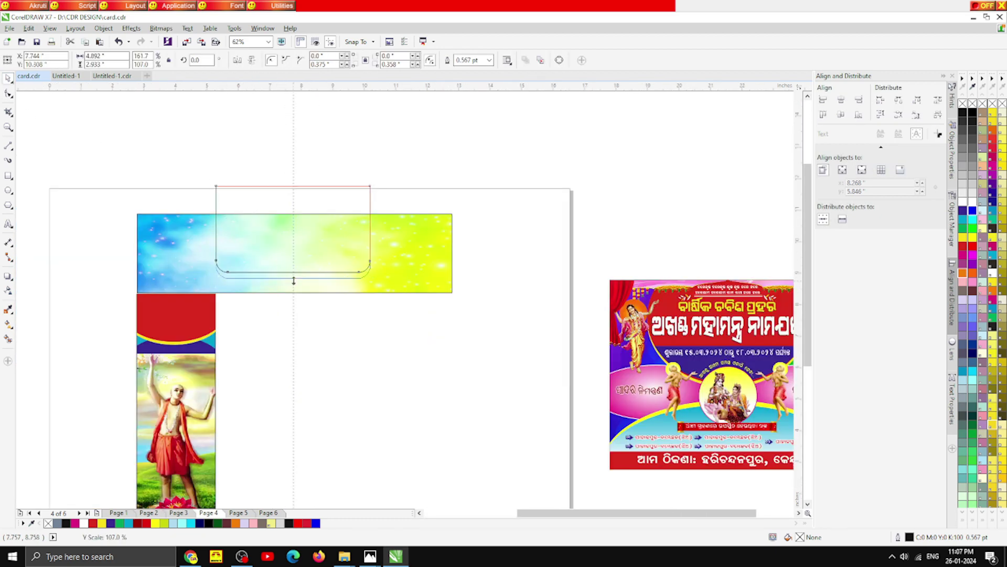
left_click_drag(268, 222, 268, 203)
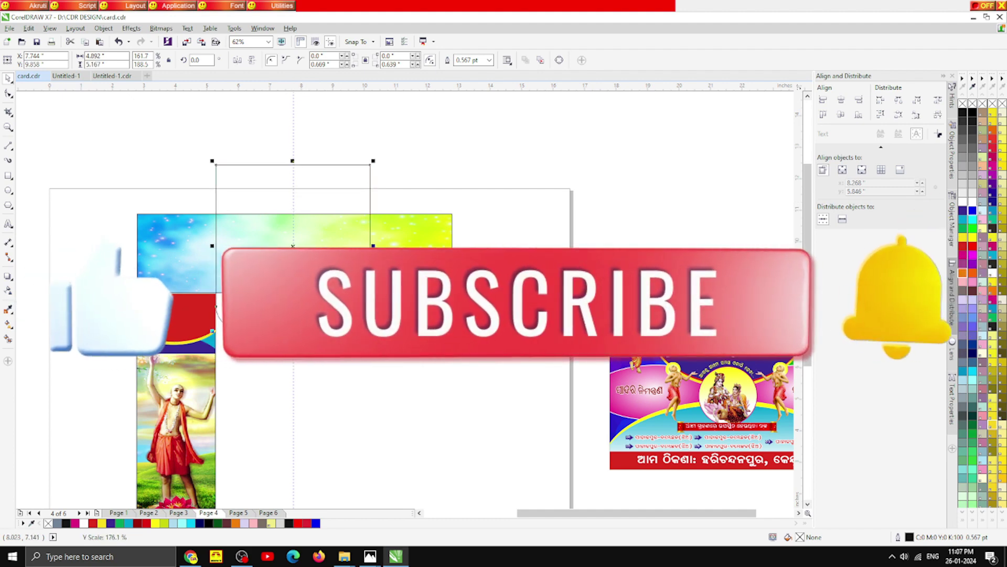
left_click_drag(292, 160, 292, 95)
left_click_drag(322, 214, 323, 233)
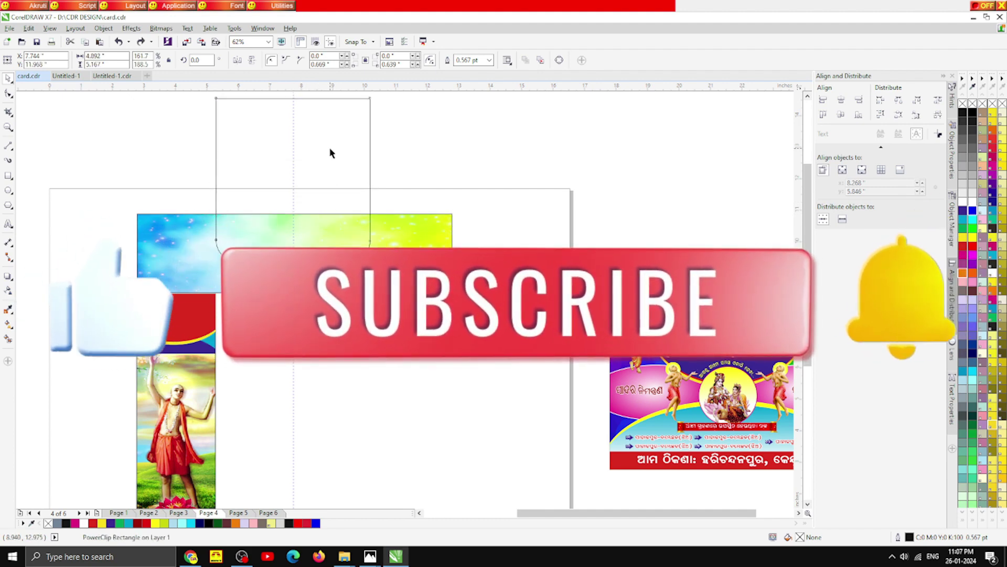
left_click(332, 162)
scroll(315, 192, "up", 2)
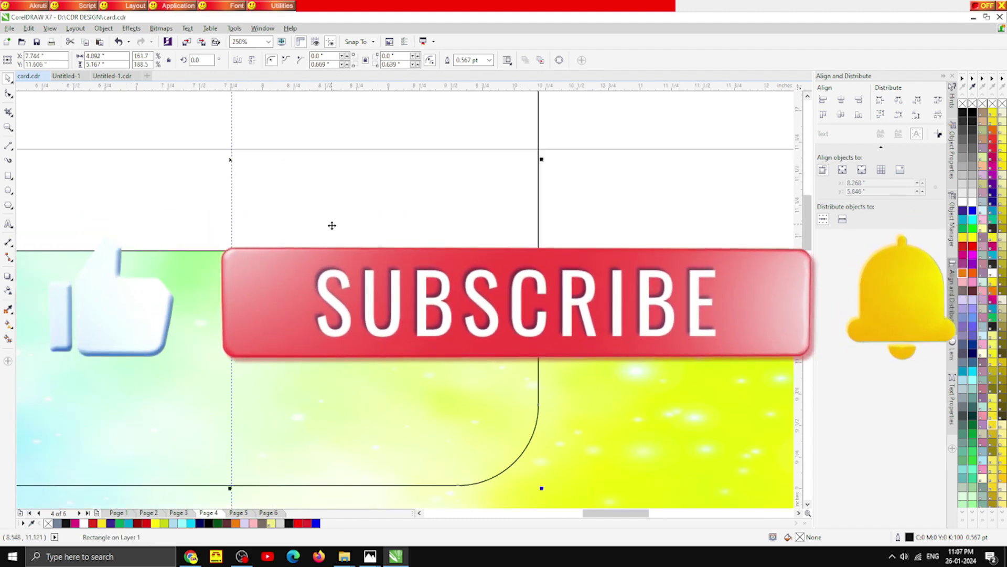
Step: Smart Fill the area where the rounded rectangle overlaps the header, and delete the original rectangle
scroll(332, 224, "down", 1)
left_click(9, 339)
left_click(199, 288)
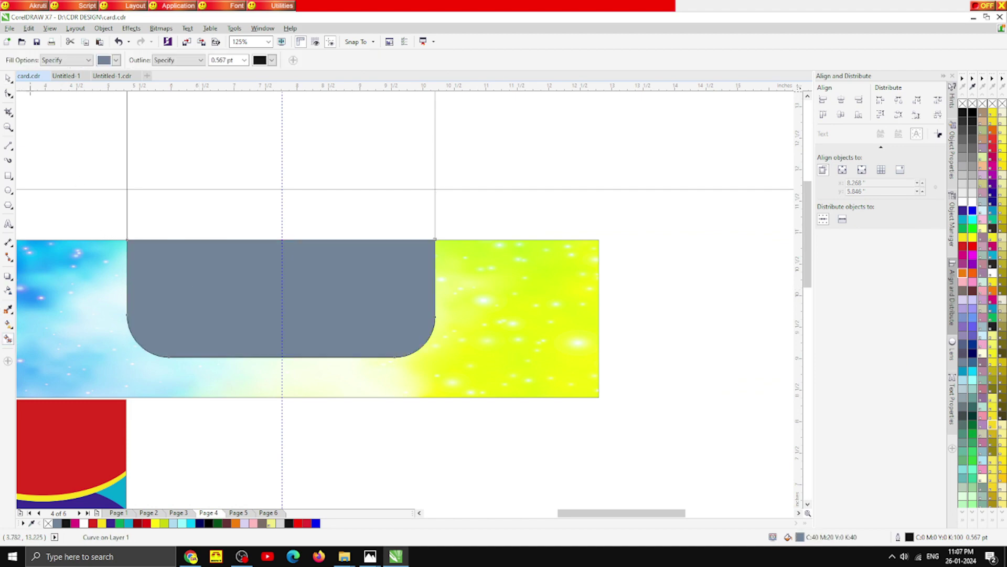
left_click(8, 78)
scroll(330, 211, "down", 1)
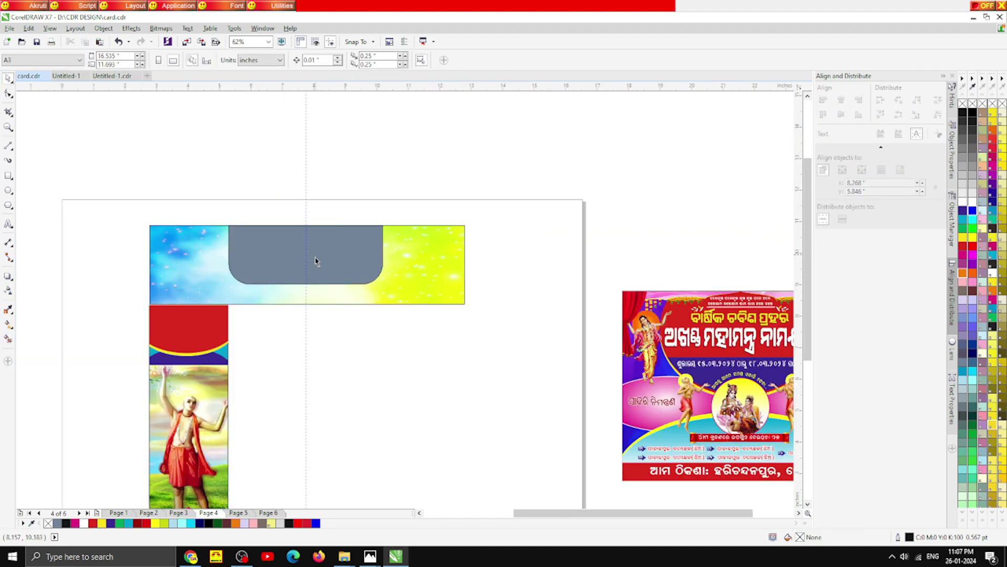
Step: Fill the header's central rounded shape with red and remove its outline
scroll(311, 258, "up", 1)
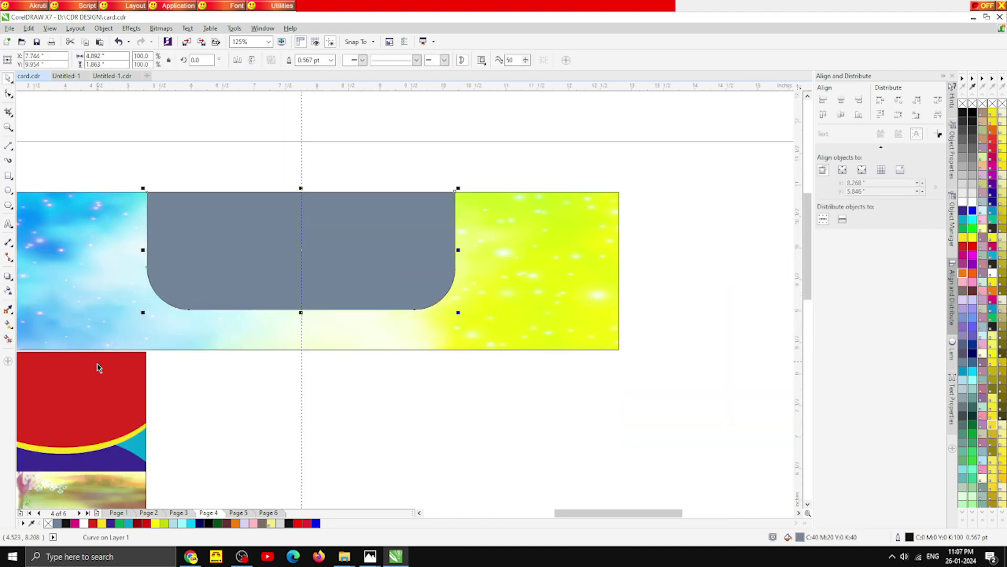
left_click(146, 523)
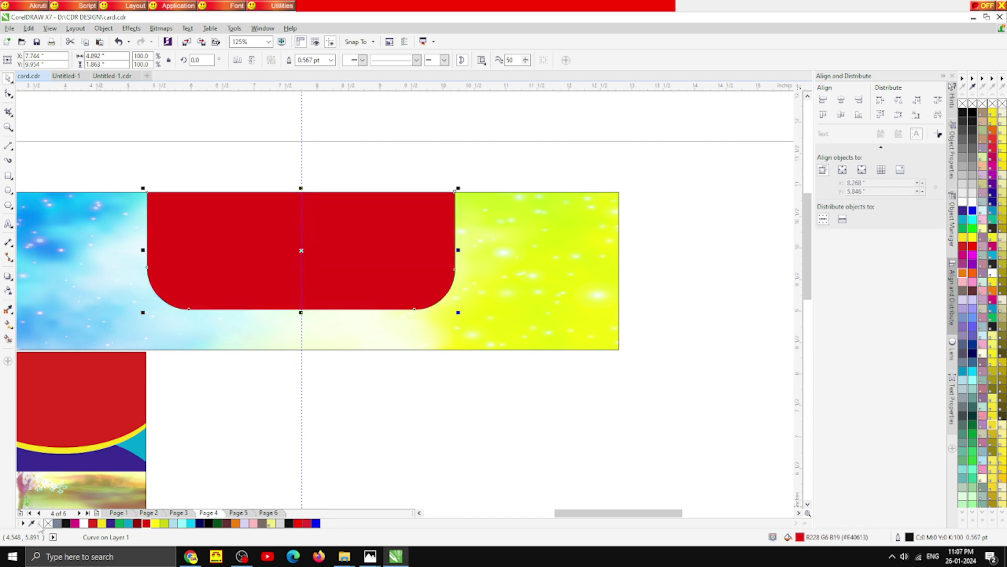
key("Escape")
left_click(270, 264)
Step: Duplicate the red shape at a height of about 1.76 inches, and color the strip behind its lower edge orange
scroll(289, 281, "up", 1)
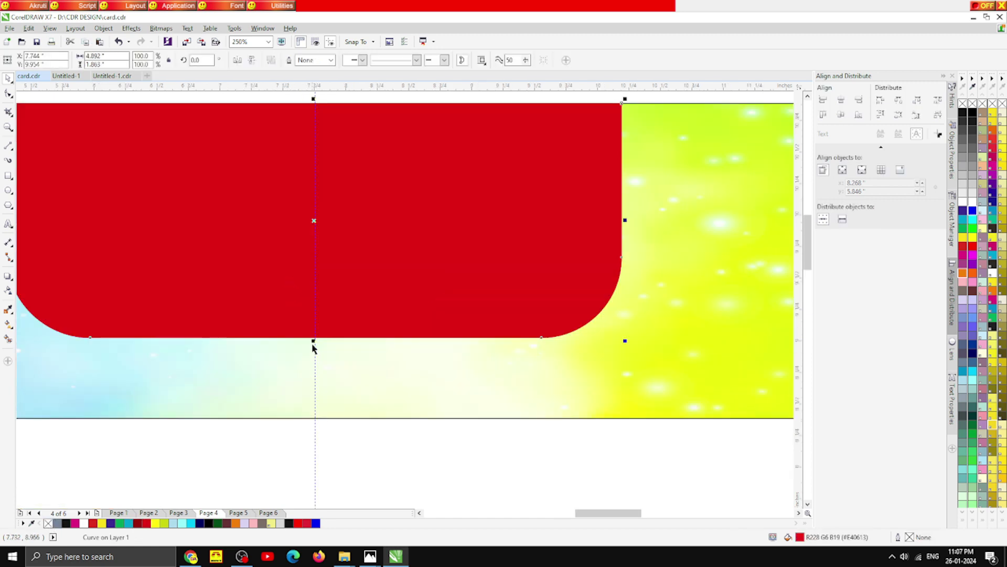
left_click_drag(313, 348, 331, 336)
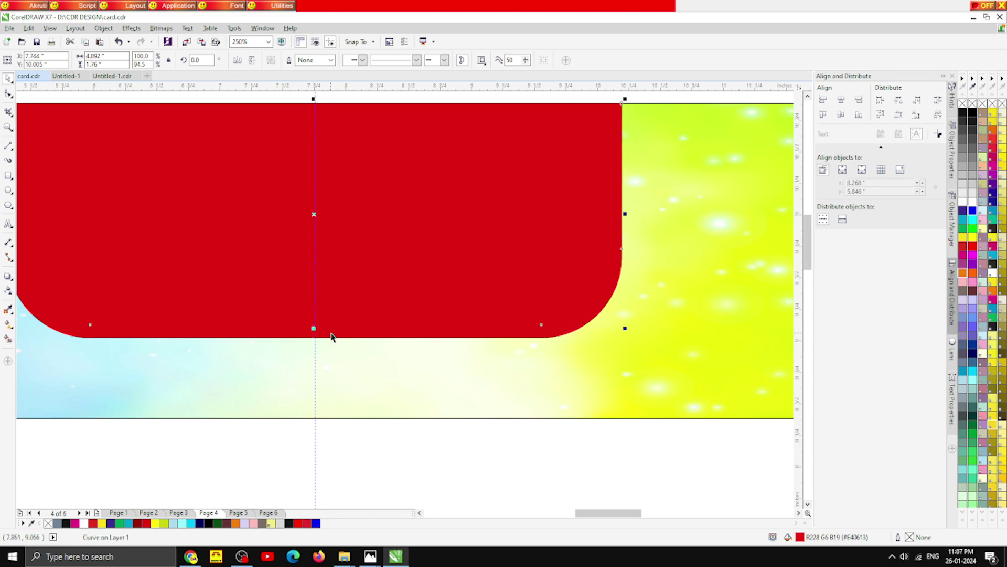
left_click(983, 265)
key("Escape")
scroll(309, 292, "down", 4)
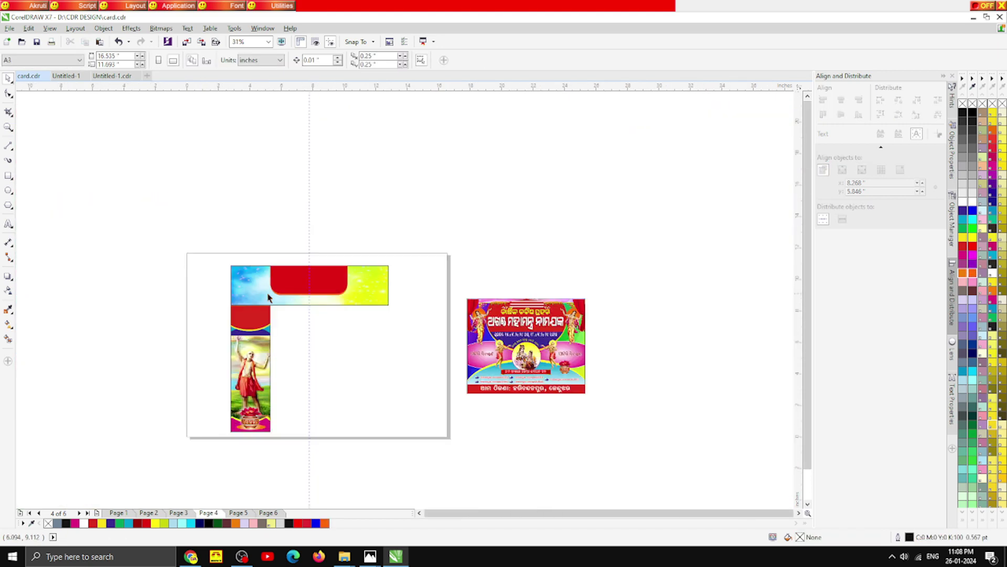
Step: Draw a circle about 3.208 inches across over the header's left end and shift it slightly toward the red shape
scroll(274, 293, "up", 4)
left_click(9, 190)
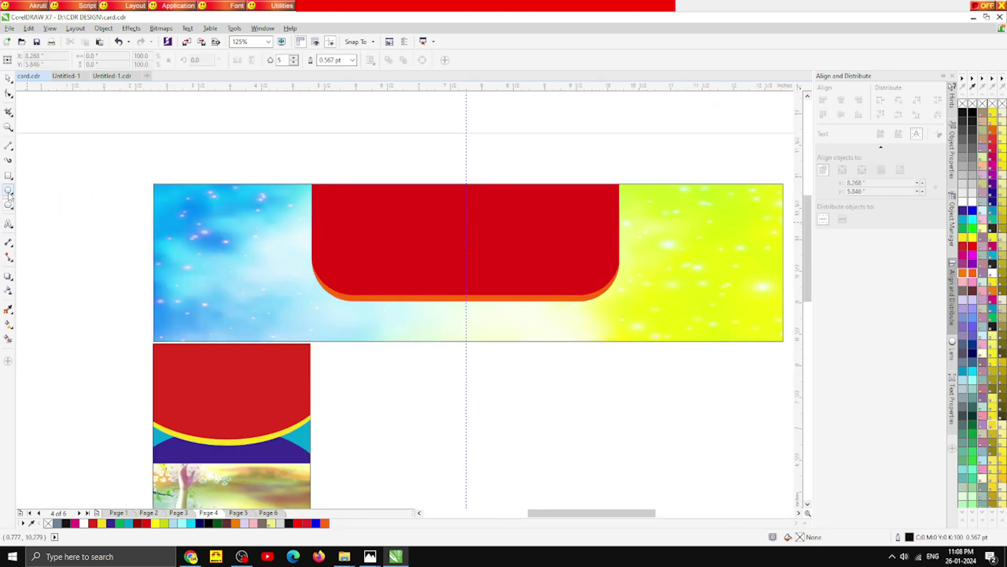
left_click_drag(100, 132, 303, 273)
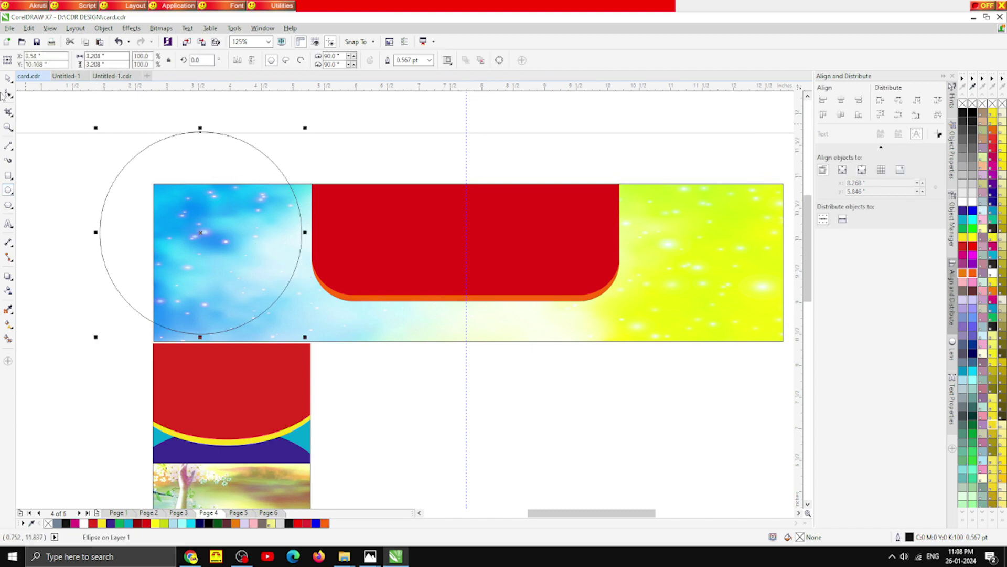
left_click(8, 78)
left_click_drag(189, 162, 196, 162)
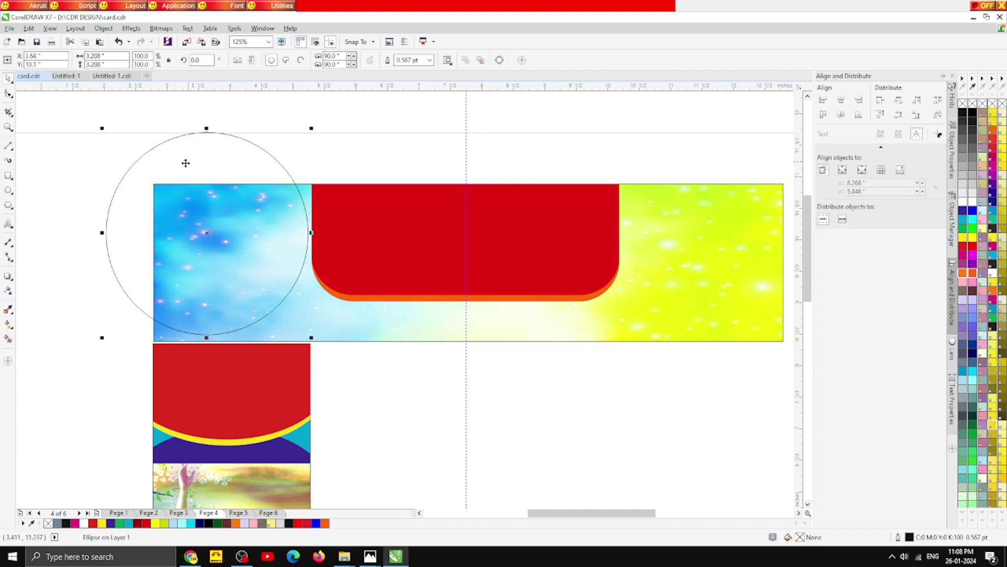
Step: Smart Fill the area where the circle overlaps the header's left end, and delete the circle
left_click(22, 296)
left_click(9, 338)
left_click(213, 234)
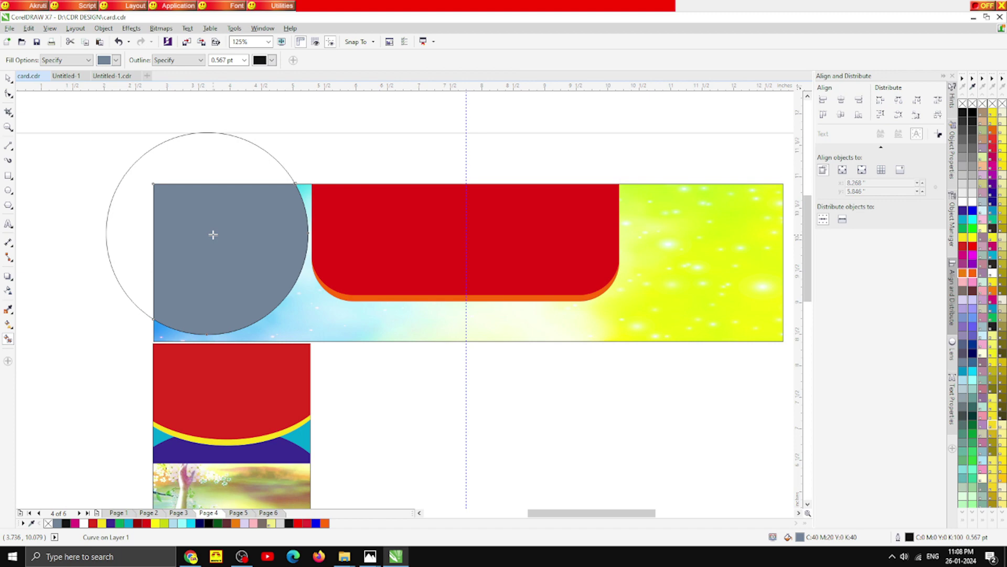
left_click(9, 79)
left_click(169, 152)
key("Delete")
Step: Make a slightly smaller duplicate of the gray circular shape, and fill the rear copy magenta without an outline
left_click(231, 207)
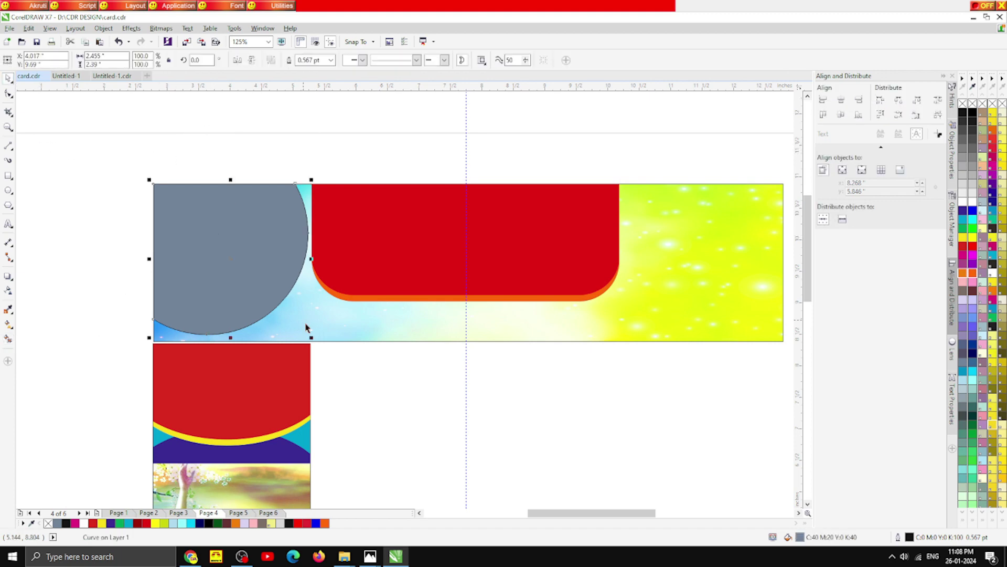
left_click_drag(311, 337, 305, 333)
right_click(305, 333)
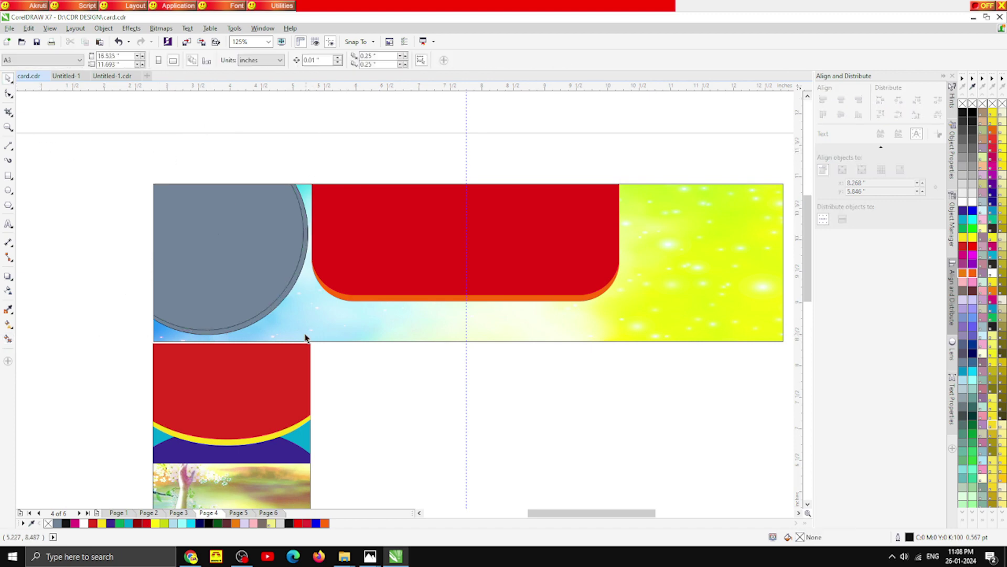
left_click(278, 310)
left_click(75, 523)
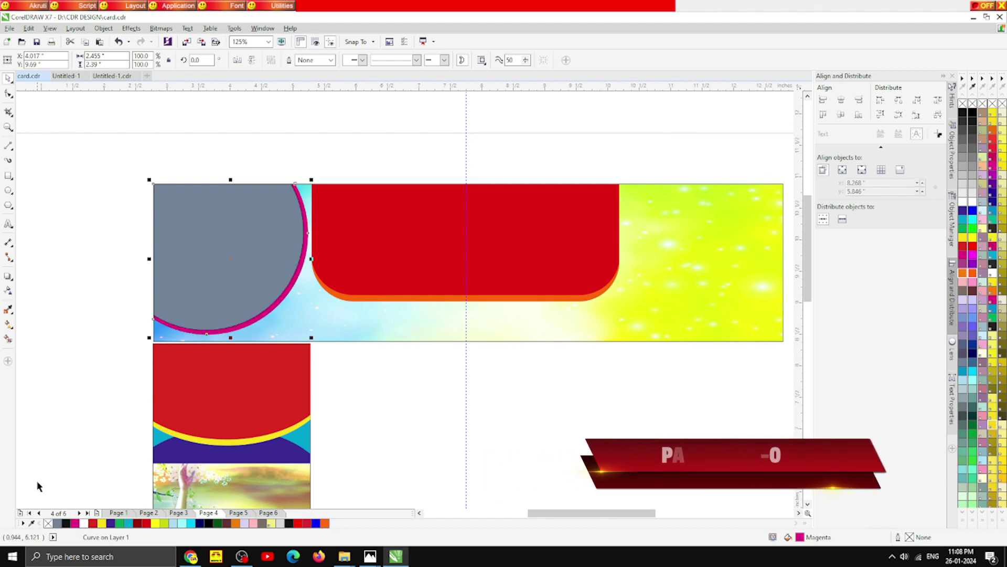
Step: Copy both circular shapes to the header's right end, mirror them horizontally, and align them flush with the header's edge
scroll(151, 247, "down", 1)
left_click_drag(105, 192, 263, 295)
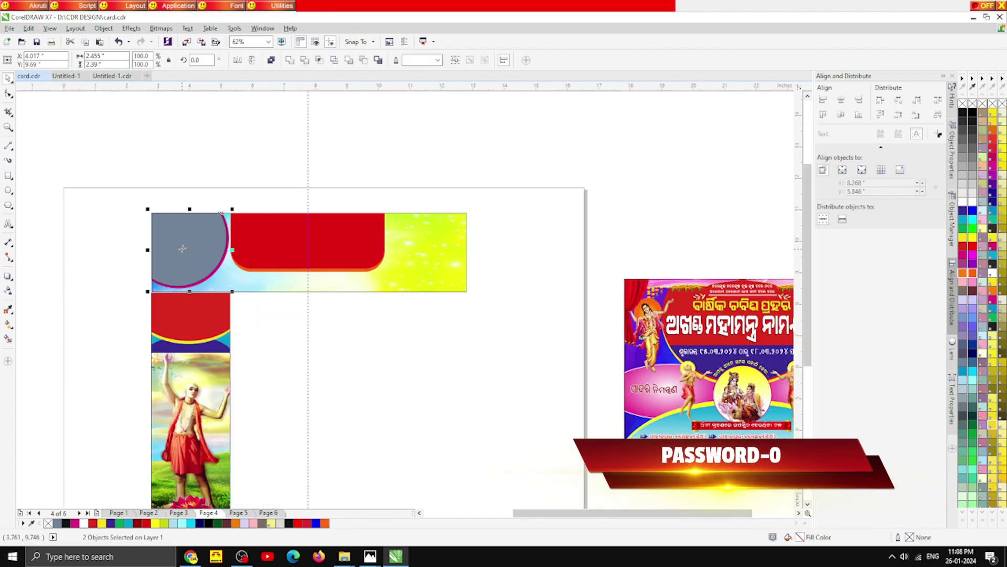
left_click_drag(183, 249, 418, 249)
scroll(417, 248, "up", 1)
left_click(237, 59)
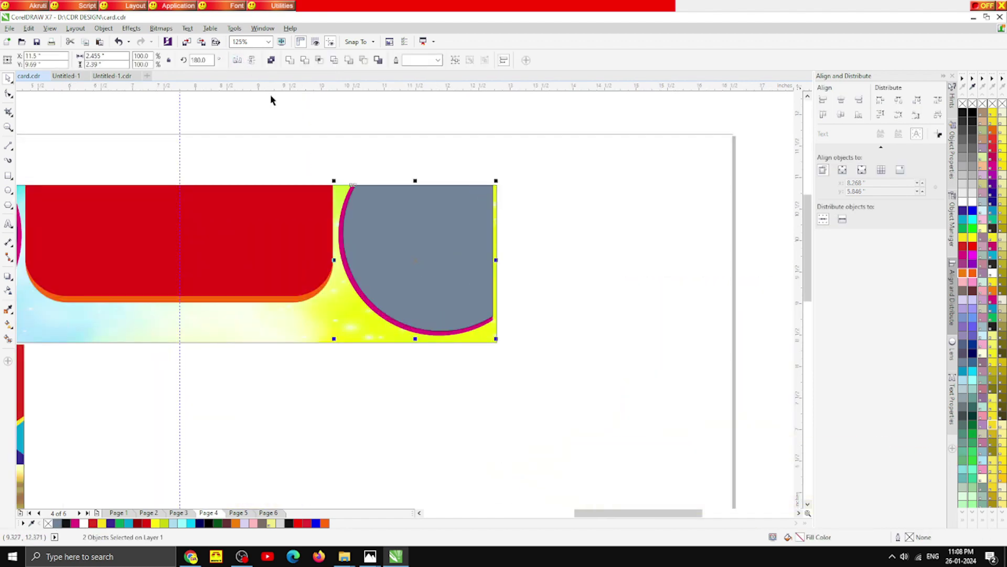
left_click_drag(423, 240, 419, 239)
left_click(584, 271)
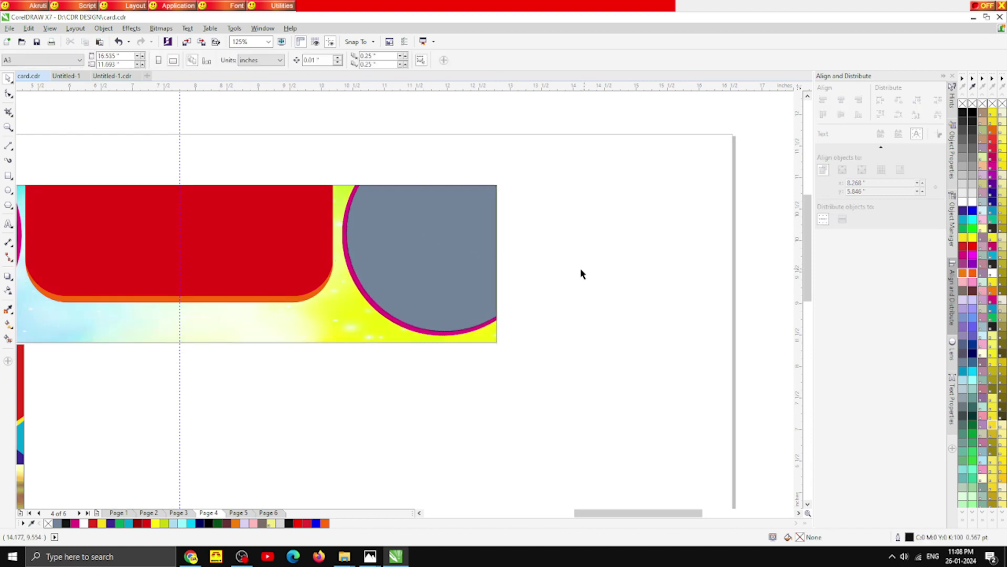
Step: Bring the red curtain image from the reference poster's upper-left corner onto the gray shape at the header's left end
scroll(454, 295, "down", 1)
scroll(356, 278, "down", 2)
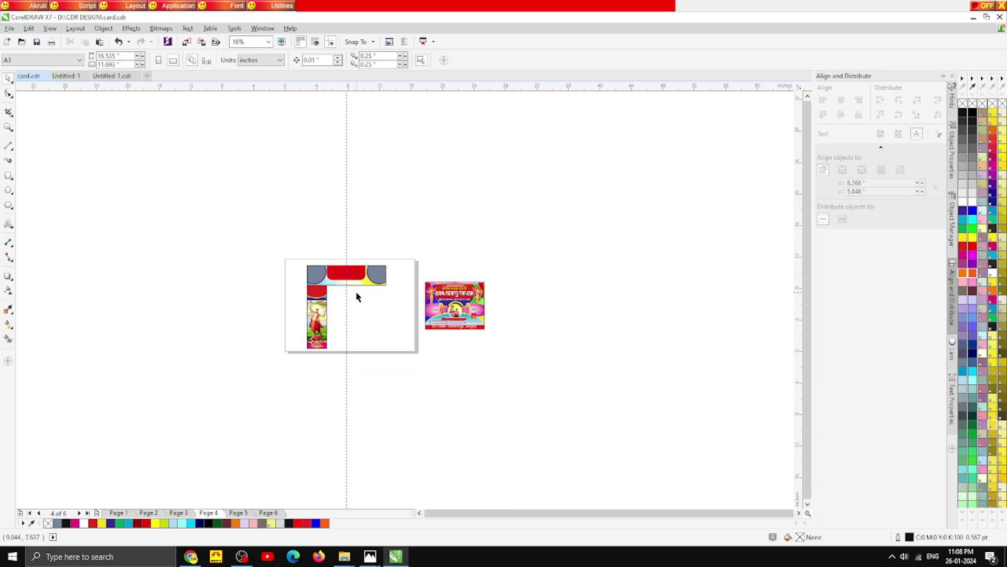
scroll(357, 294, "up", 1)
scroll(488, 286, "up", 1)
left_click(513, 269)
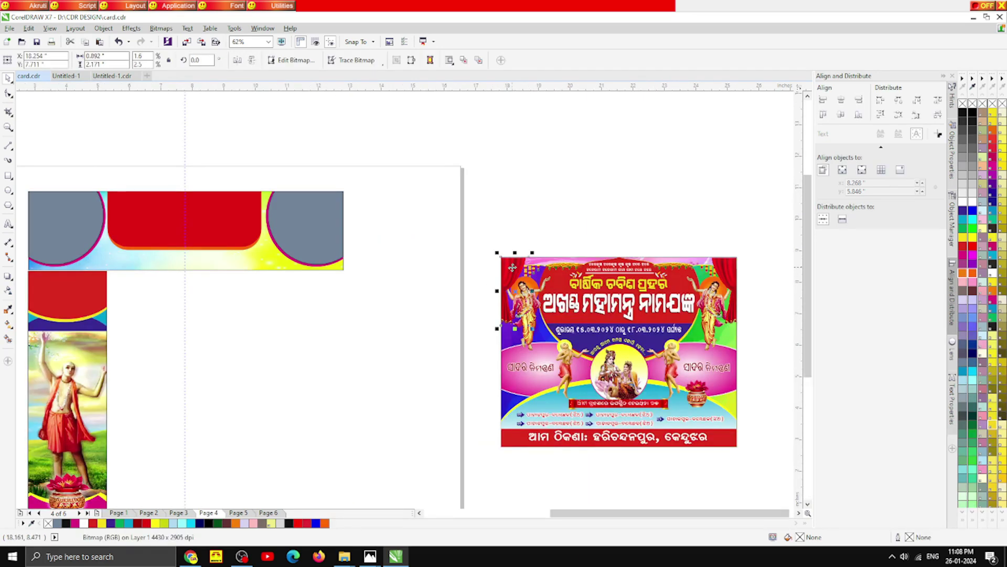
scroll(144, 214, "down", 1)
scroll(44, 191, "down", 1)
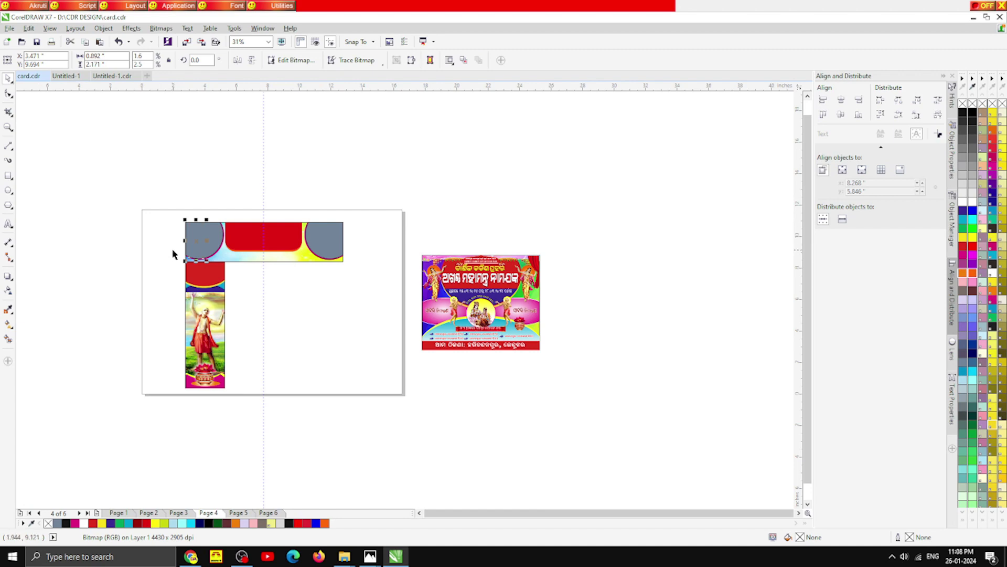
scroll(178, 248, "up", 2)
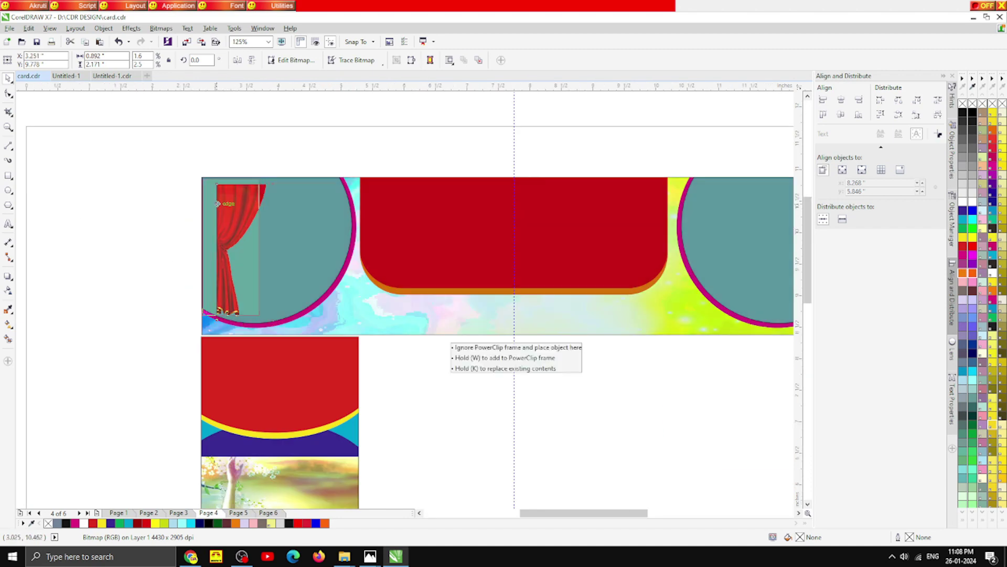
Step: Fit the curtain image flush into the header's upper-left corner
scroll(214, 179, "up", 2)
key("Left")
scroll(200, 178, "down", 1)
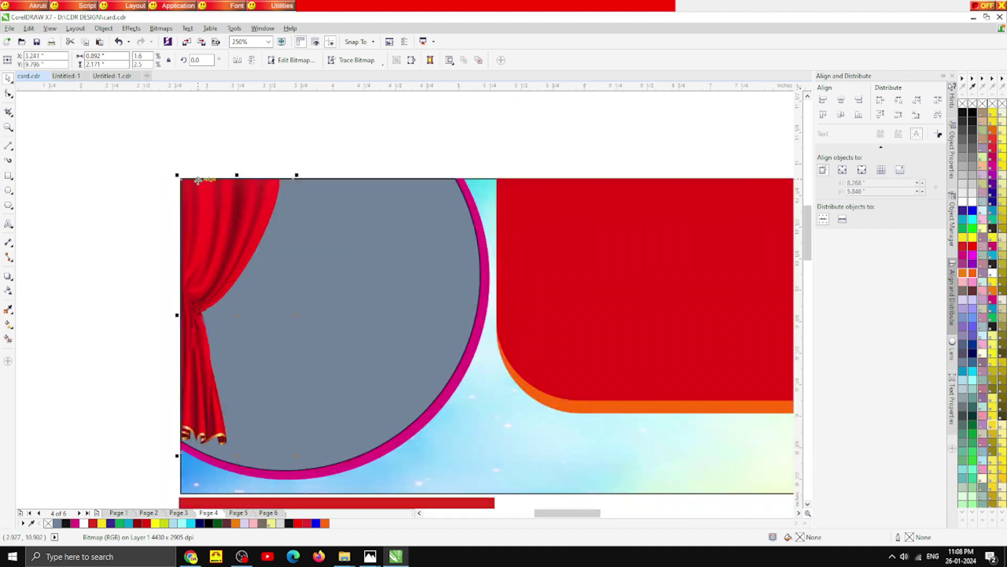
key("Left")
key("Up")
scroll(197, 191, "down", 1)
scroll(194, 193, "down", 1)
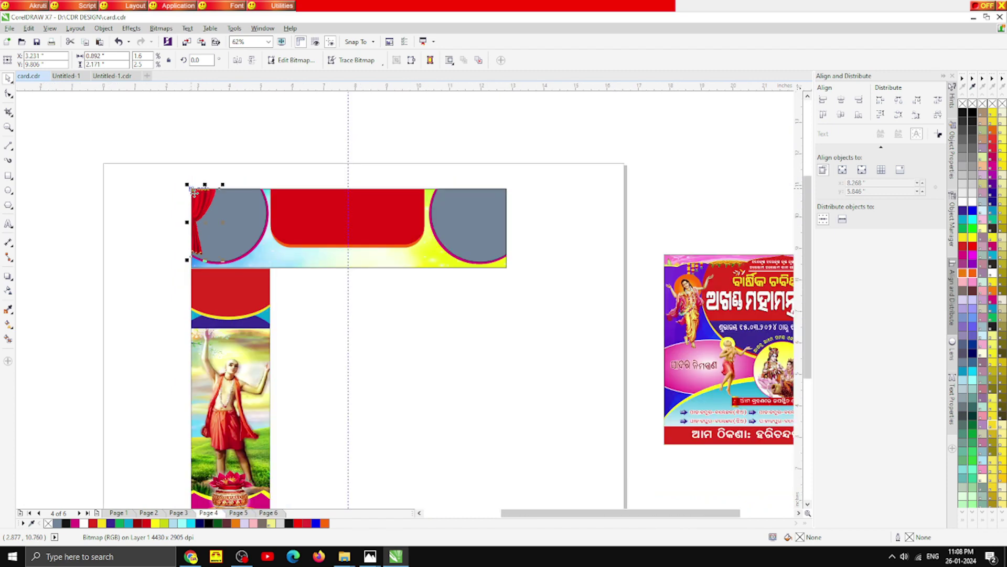
Step: Copy the curtain image to the header's right end, mirror it horizontally, and fit it against the corner
left_click_drag(194, 193, 415, 194)
scroll(521, 212, "up", 1)
left_click(237, 59)
scroll(511, 199, "up", 2)
scroll(360, 247, "down", 3)
scroll(357, 249, "down", 1)
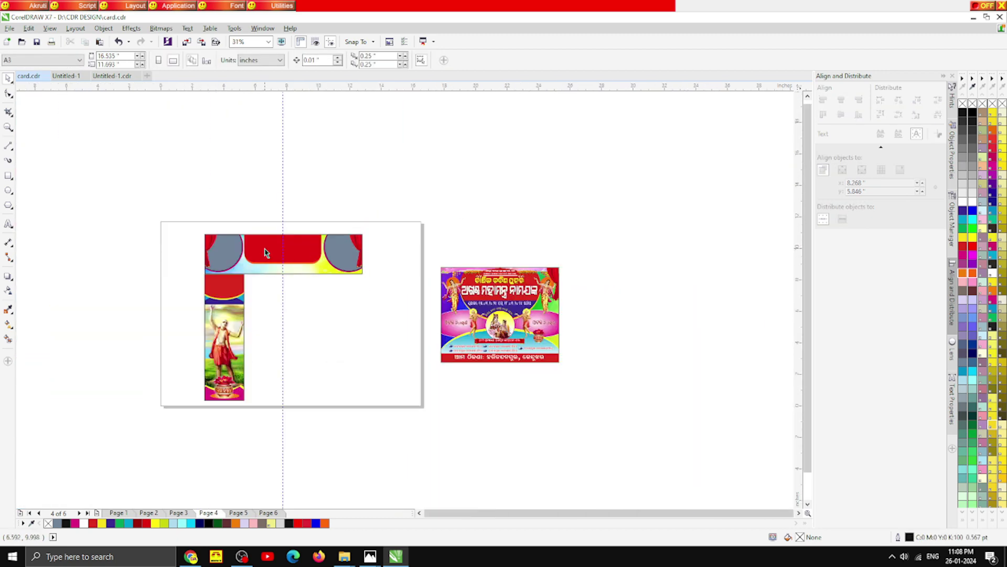
Step: Draw a blue-filled ellipse about 8.533 by 3.217 inches, centered on the vertical guideline and overlapping the header's lower edge
scroll(266, 254, "up", 1)
scroll(268, 303, "up", 1)
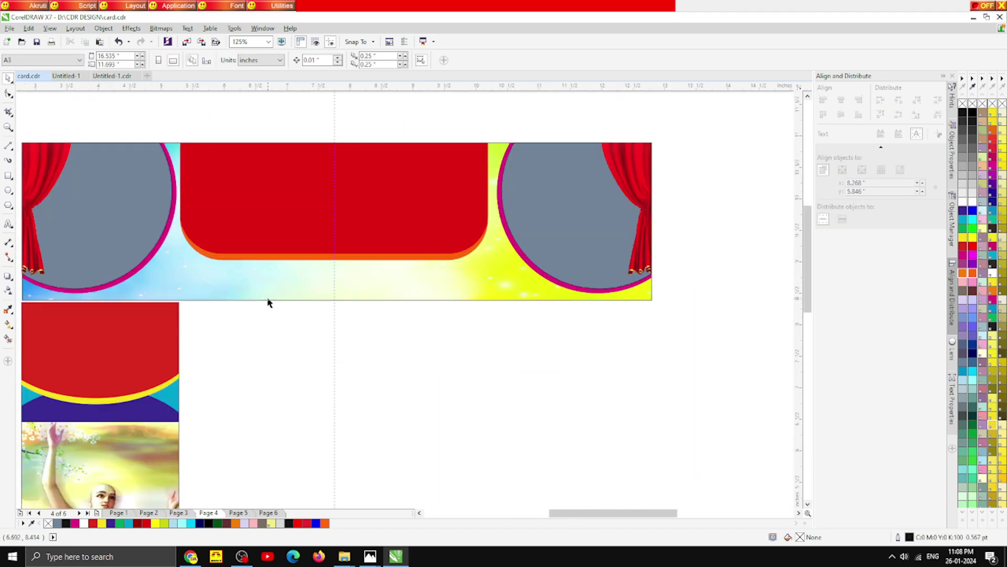
left_click(8, 190)
left_click_drag(89, 218, 570, 428)
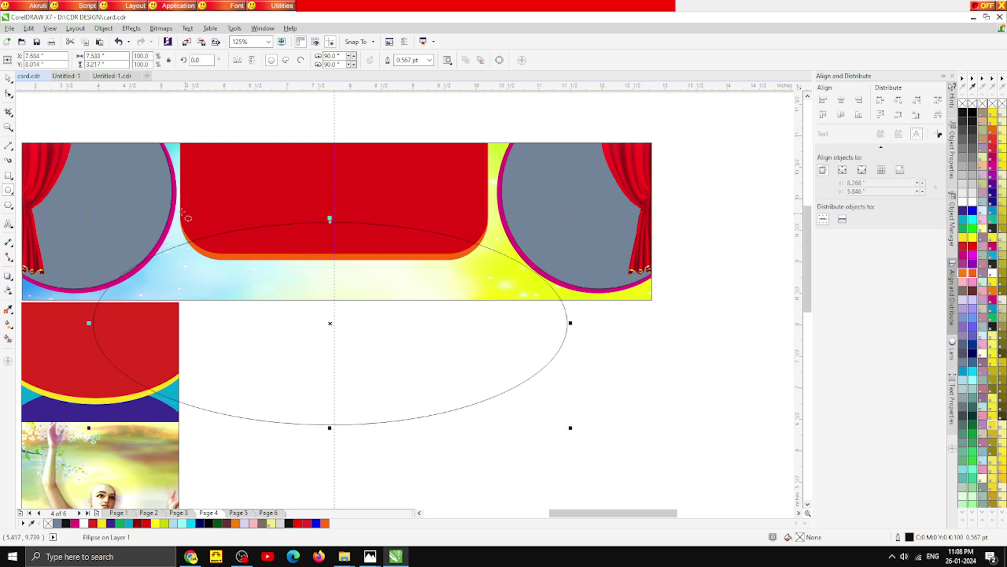
left_click_drag(395, 332, 400, 353)
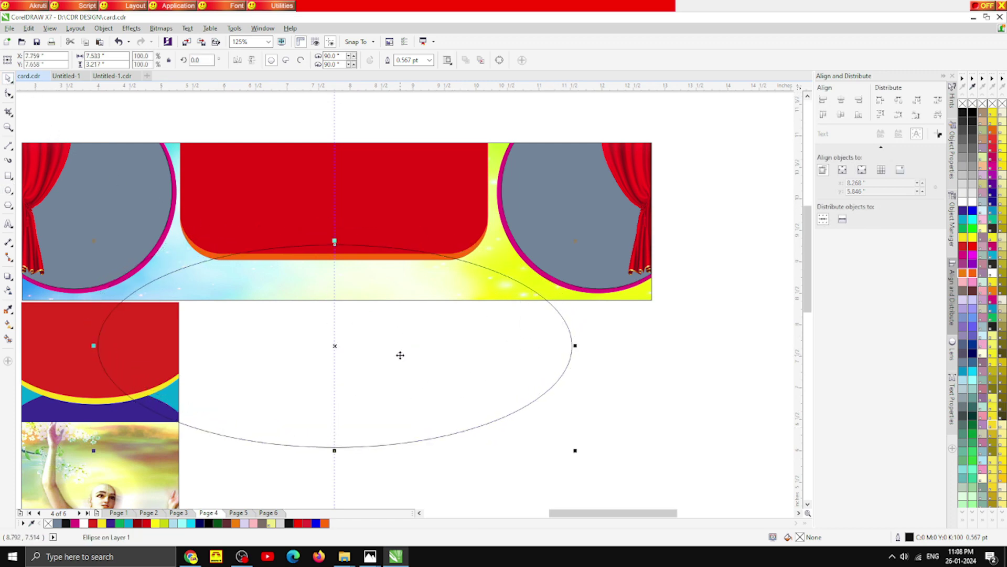
left_click_drag(574, 345, 606, 346)
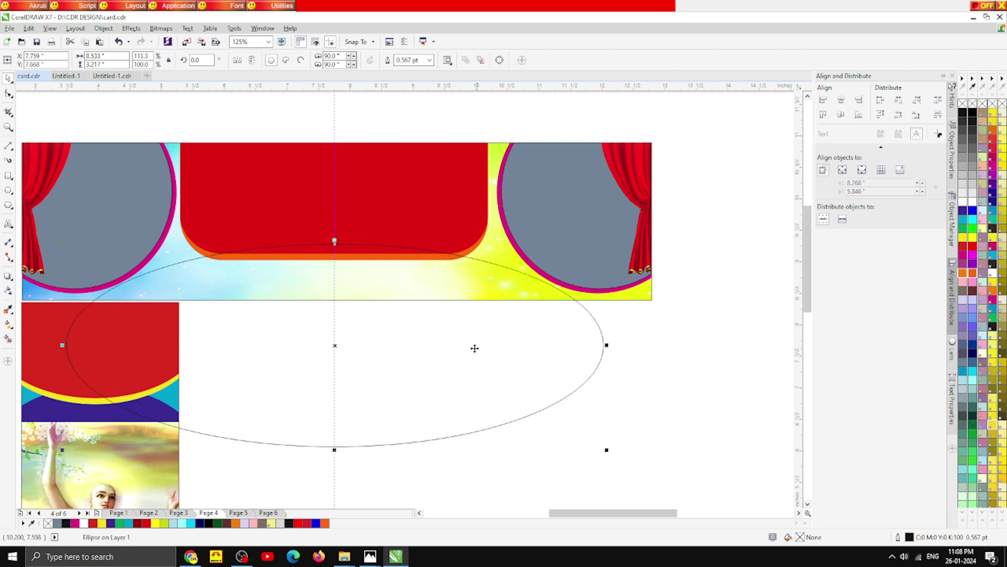
scroll(334, 288, "down", 2)
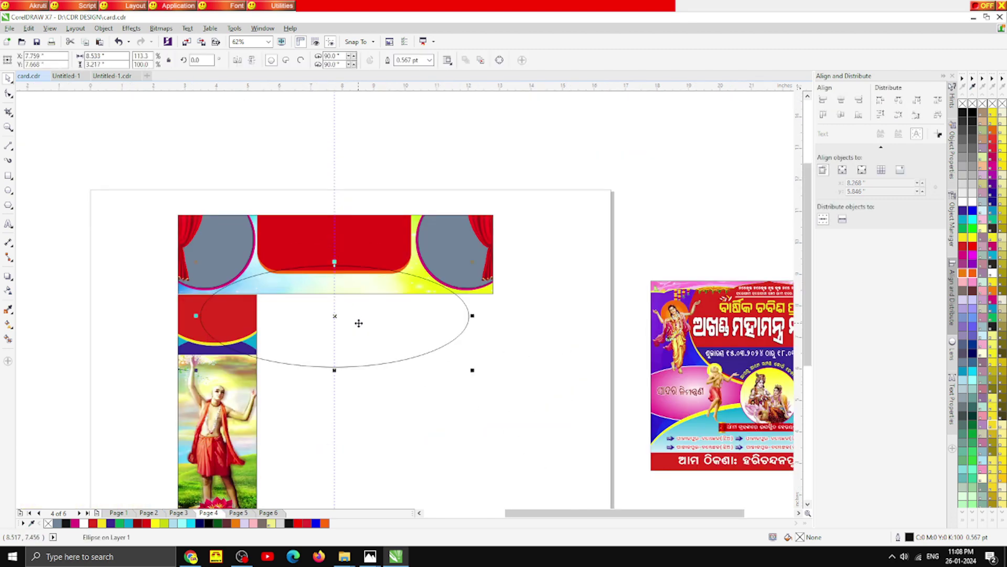
left_click(110, 523)
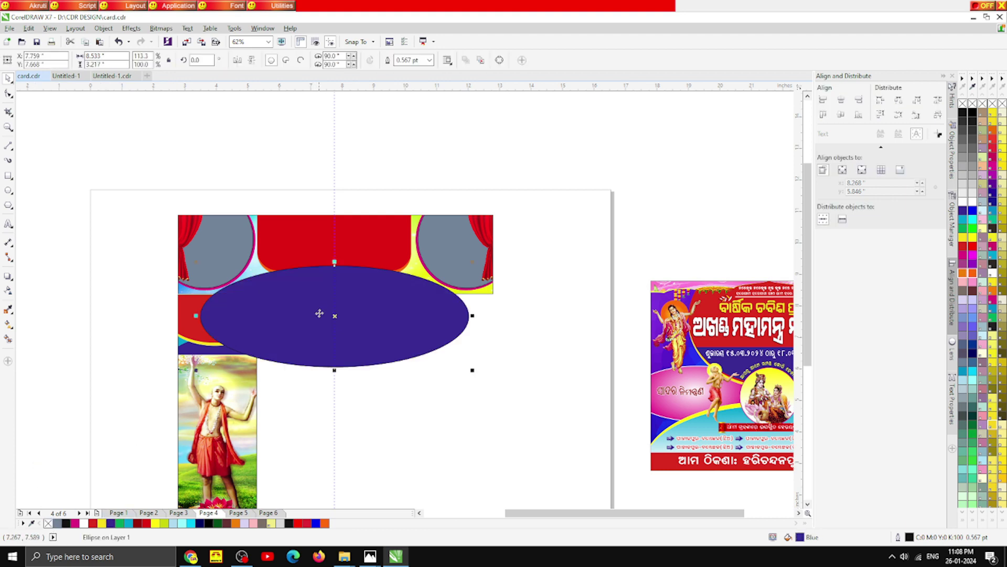
Step: Apply a vertical linear fountain fill to the ellipse, running from cyan at its top to blue at its center
scroll(321, 312, "up", 2)
key("g")
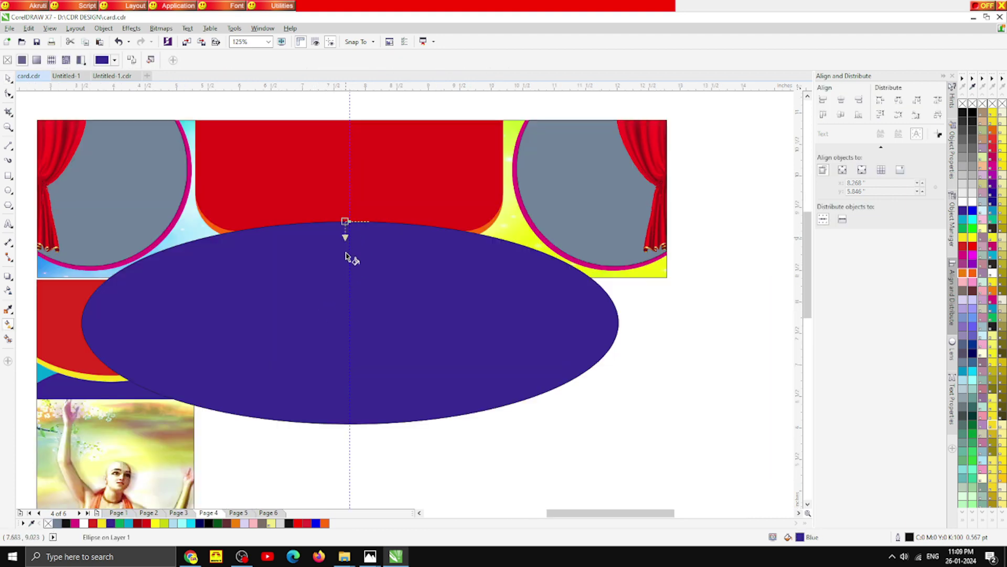
left_click_drag(346, 256, 346, 331)
left_click(346, 220)
left_click(371, 217)
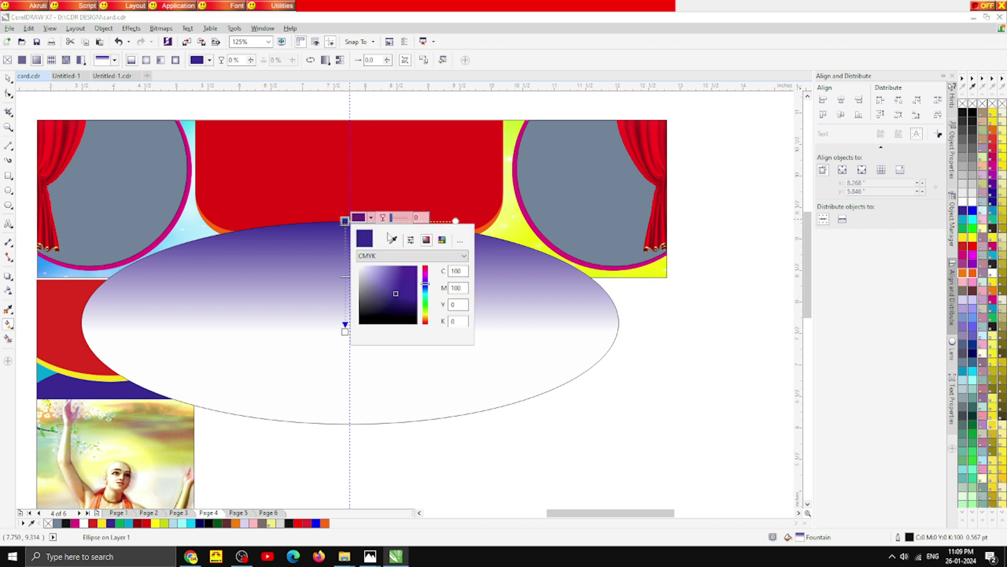
left_click(393, 240)
left_click(971, 220)
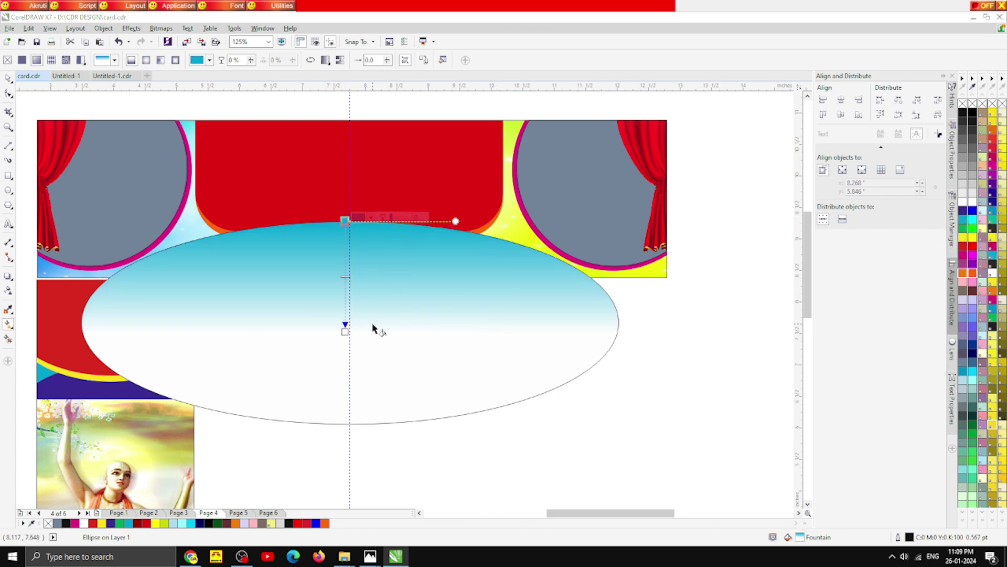
left_click(345, 331)
left_click(371, 329)
left_click(393, 350)
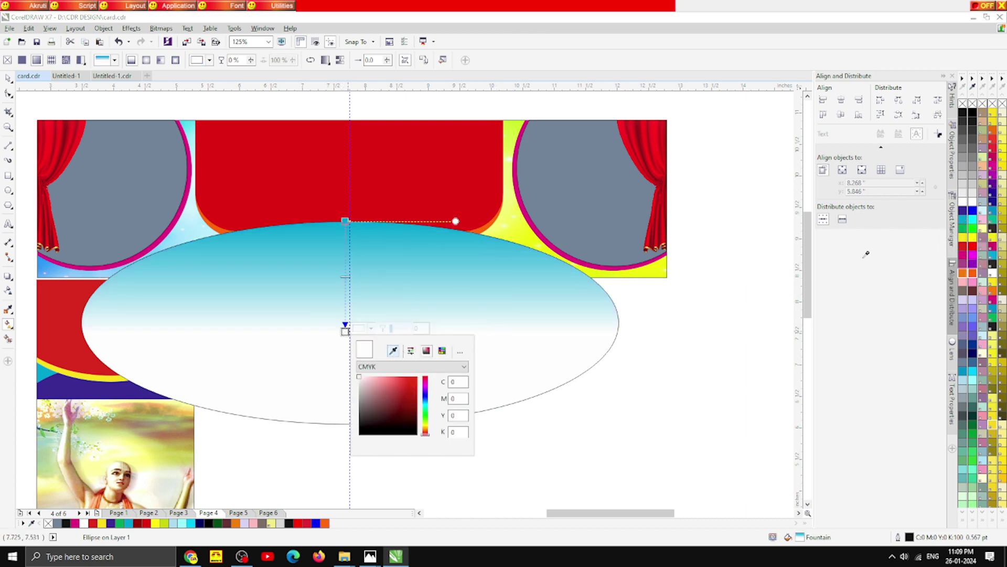
left_click(966, 206)
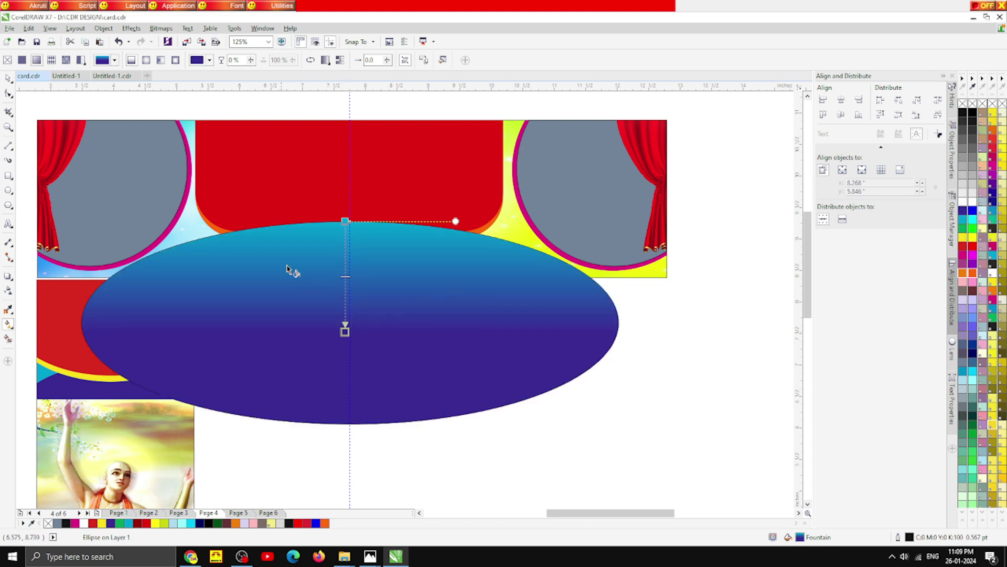
Step: PowerClip the gradient ellipse inside the header banner's background frame
left_click(8, 78)
right_click(331, 251)
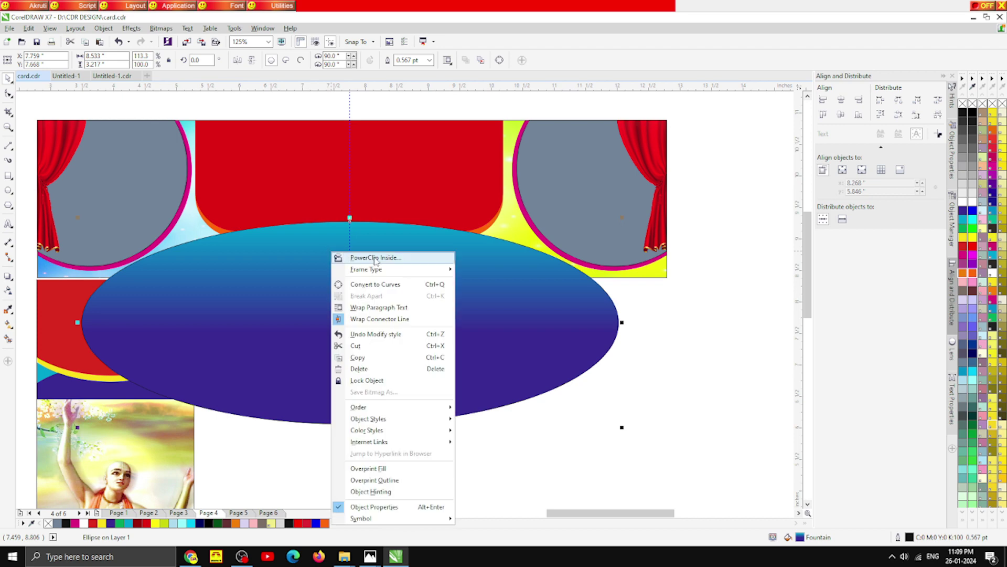
left_click(370, 258)
left_click(514, 229)
left_click(576, 329)
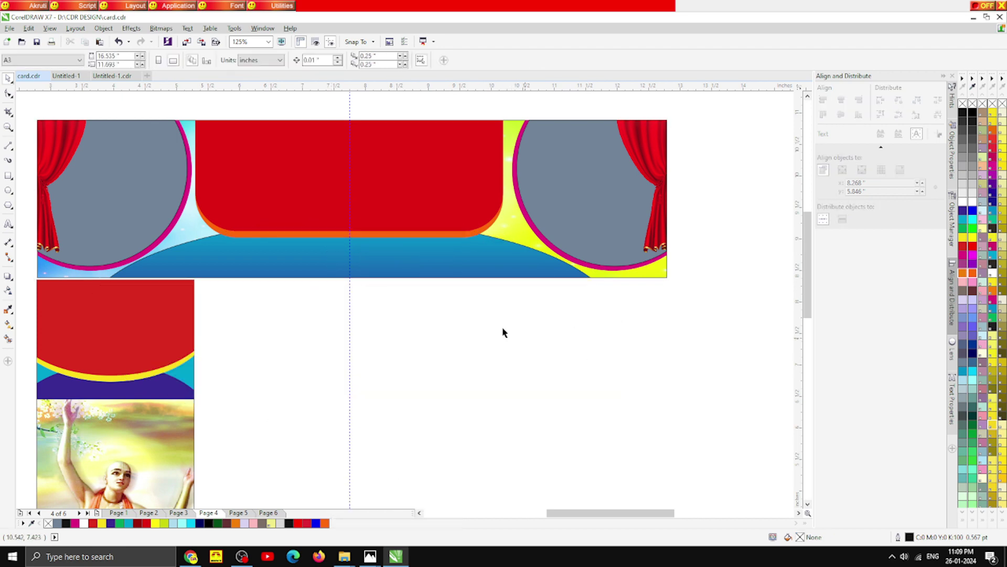
Step: Edit the header's PowerClip contents, shortening the ellipse's gradient to end near the frame's lower edge and removing its outline
left_click(345, 261)
key("ctrl+z")
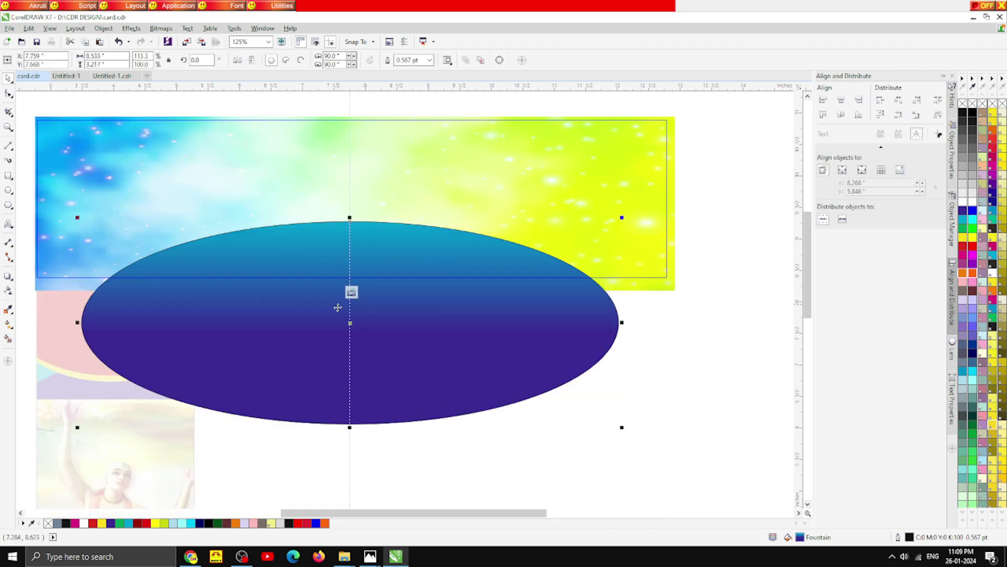
key("g")
left_click(343, 294)
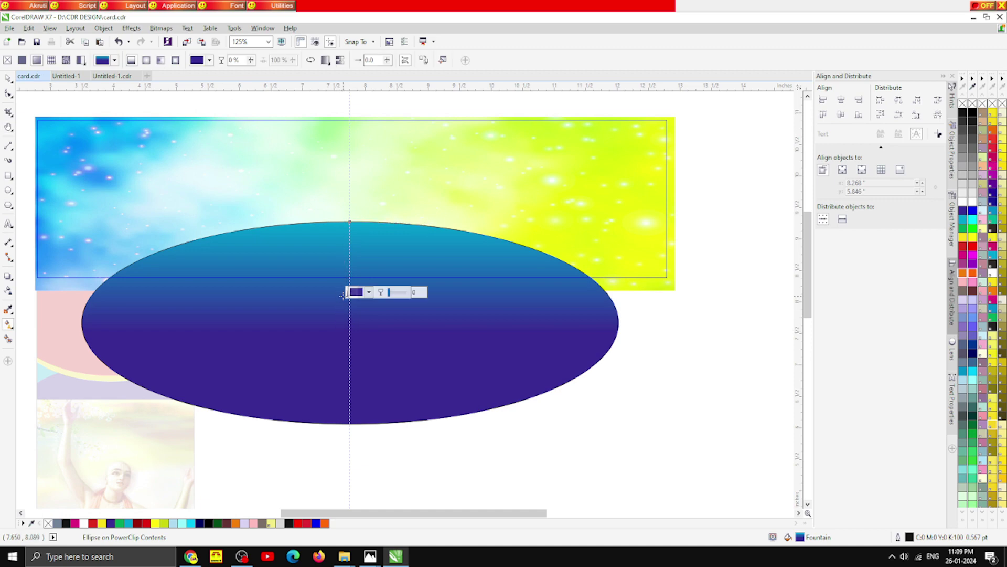
left_click(8, 78)
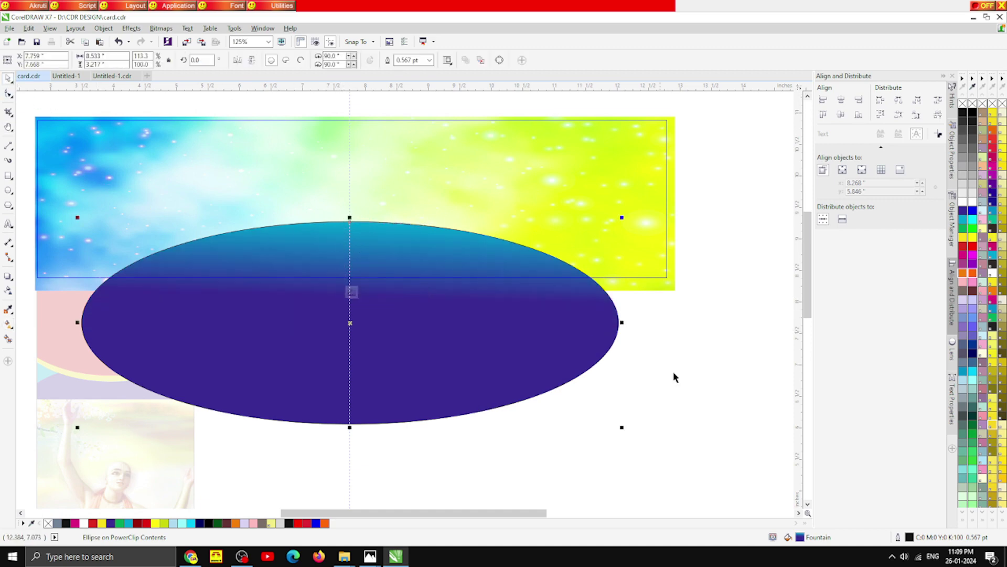
right_click(48, 523)
left_click(306, 443)
left_click(351, 291)
left_click(615, 421)
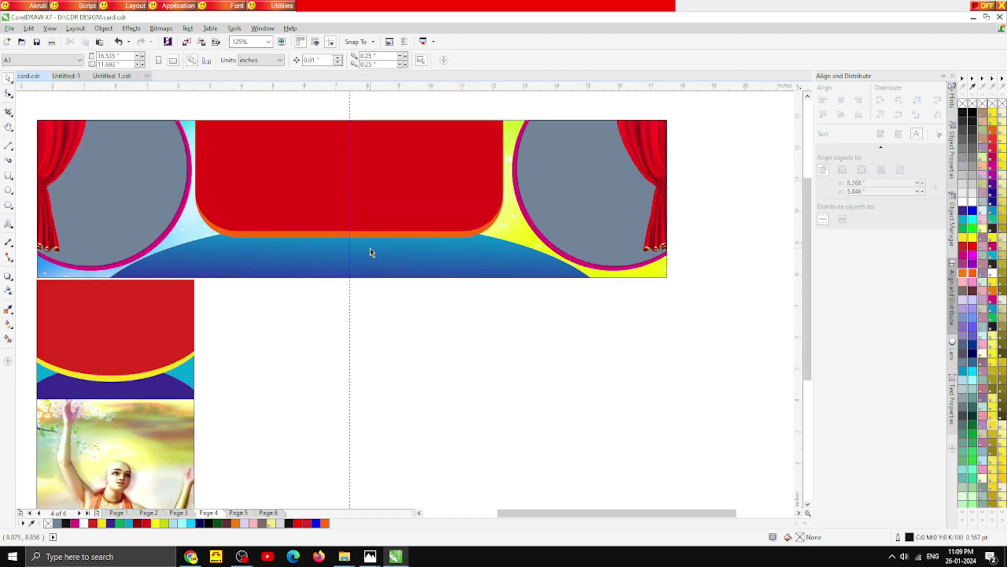
Step: Delete the red rounded panel and its orange backing from the header's center
scroll(371, 253, "down", 2)
scroll(357, 236, "up", 1)
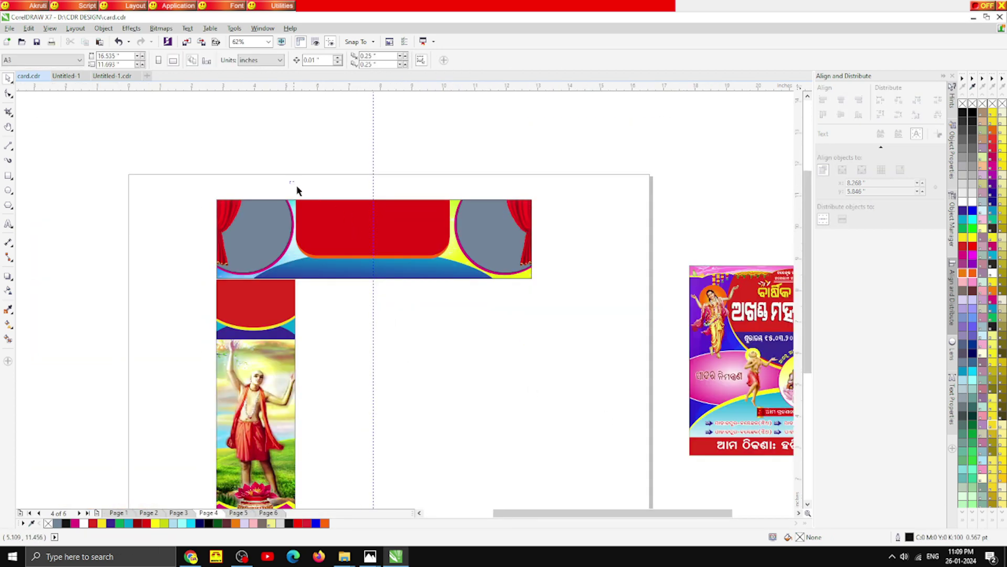
left_click_drag(297, 190, 466, 271)
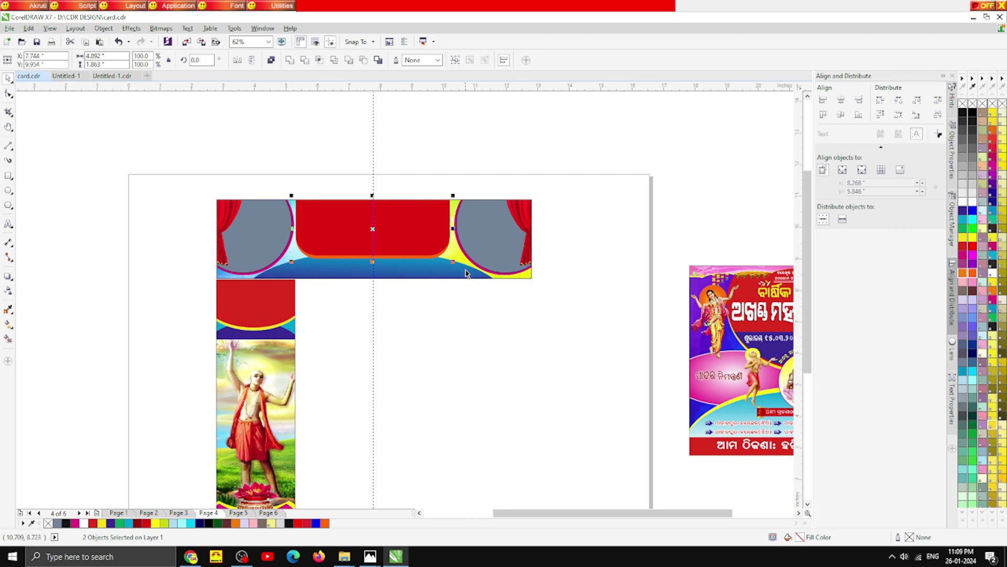
key("Delete")
scroll(412, 218, "up", 1)
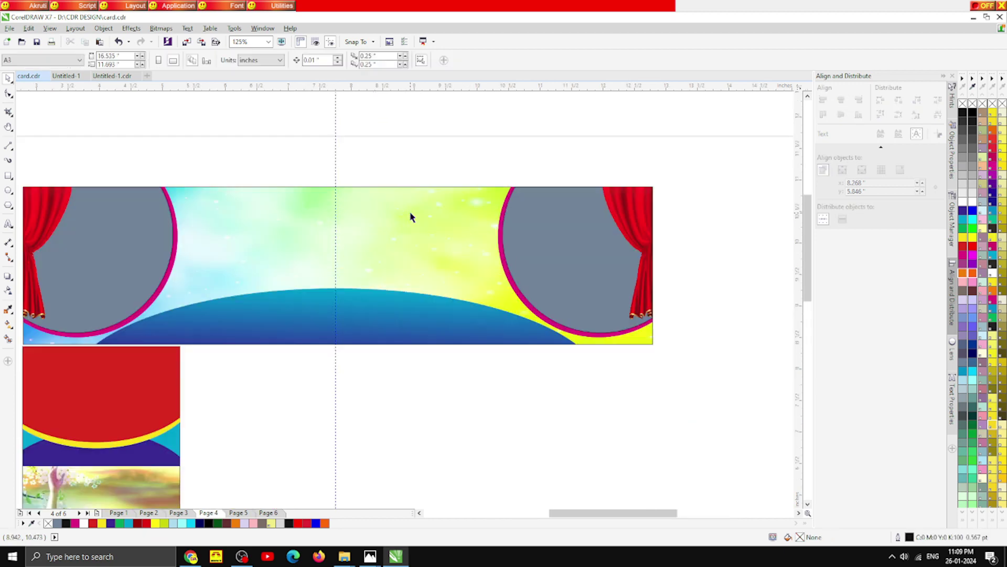
Step: Draw an ellipse about 4.483 by 3.5 inches over the header's middle, centered on the vertical guideline
left_click(8, 190)
left_click_drag(206, 115, 462, 229)
left_click_drag(402, 227, 421, 230)
left_click(269, 417)
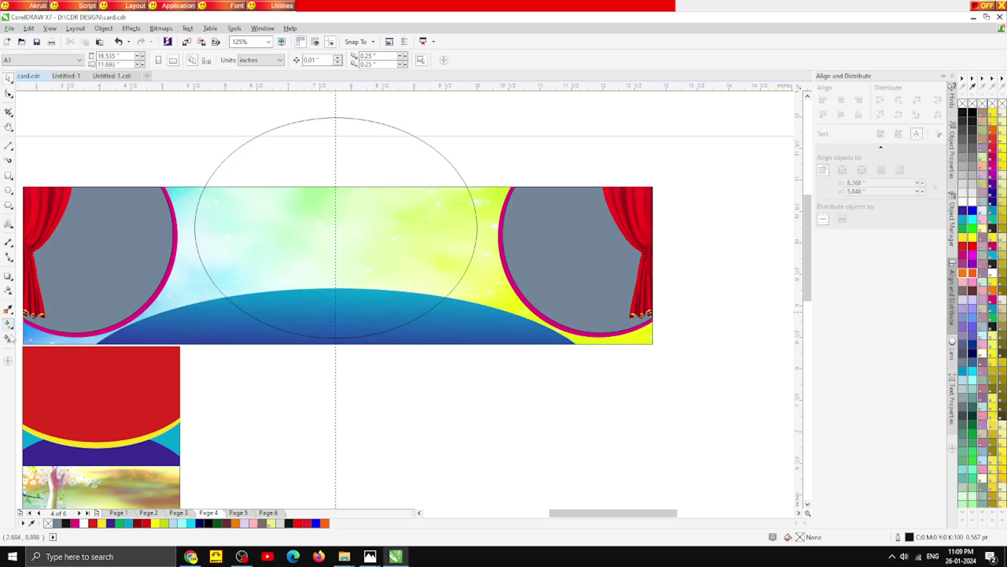
Step: Smart-fill the part of the ellipse inside the header with gray and remove the original ellipse
left_click(271, 244)
left_click(8, 338)
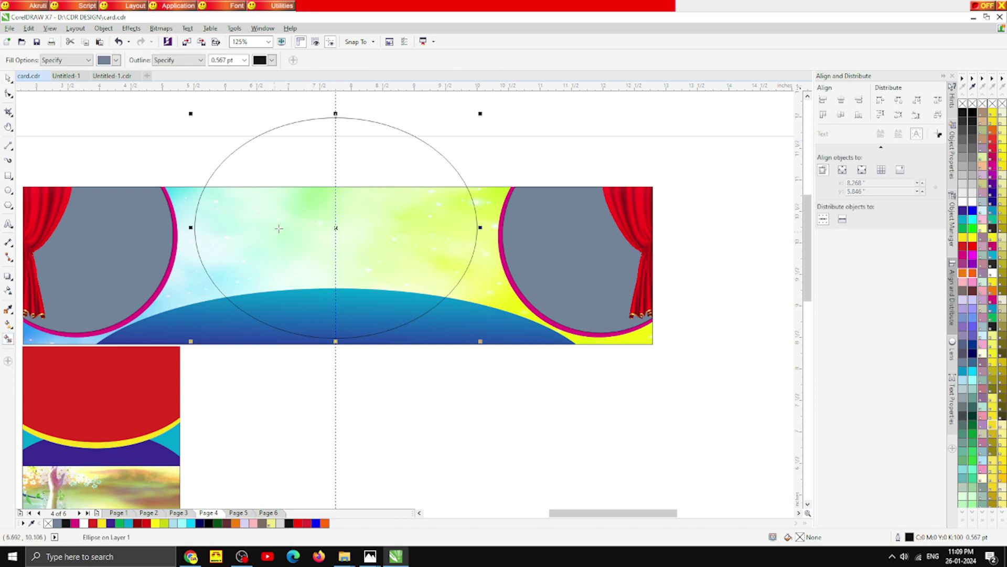
left_click(284, 218)
left_click(7, 78)
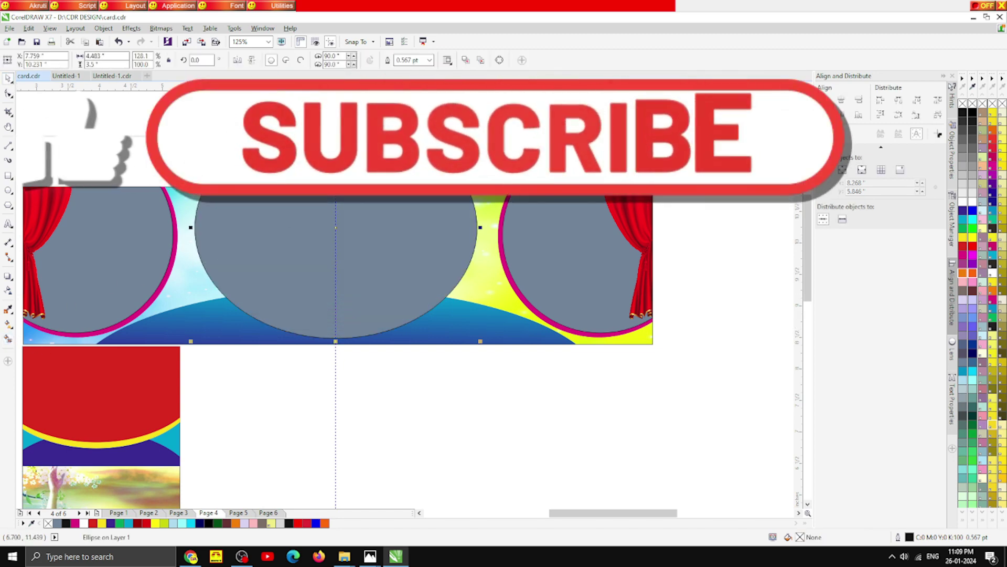
left_click(293, 248)
Step: Apply an elliptical fountain fill to the central gray shape, centered near the guideline with a red center color
key("g")
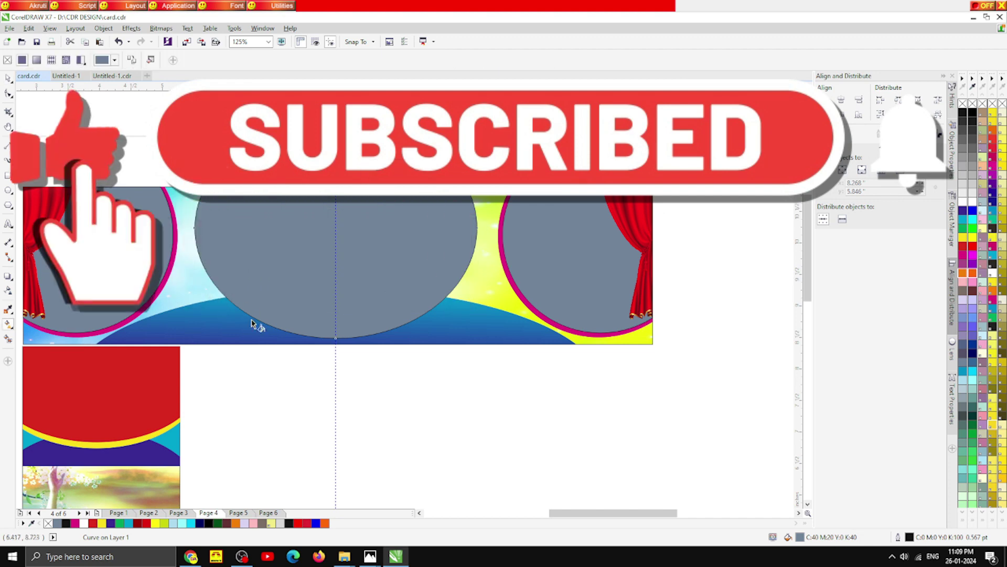
scroll(220, 217, "up", 1)
left_click_drag(189, 263, 666, 263)
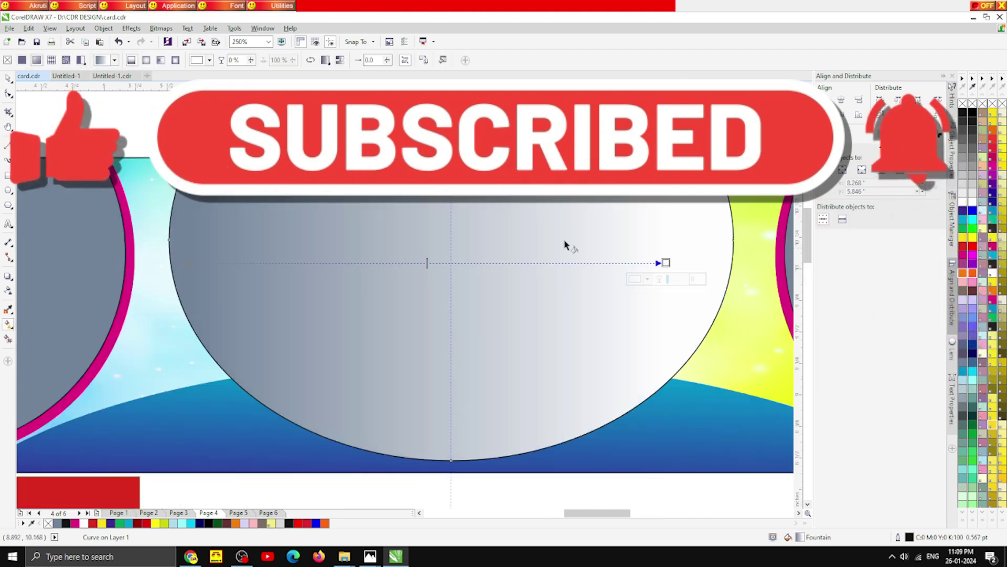
left_click(146, 60)
left_click_drag(425, 263, 450, 271)
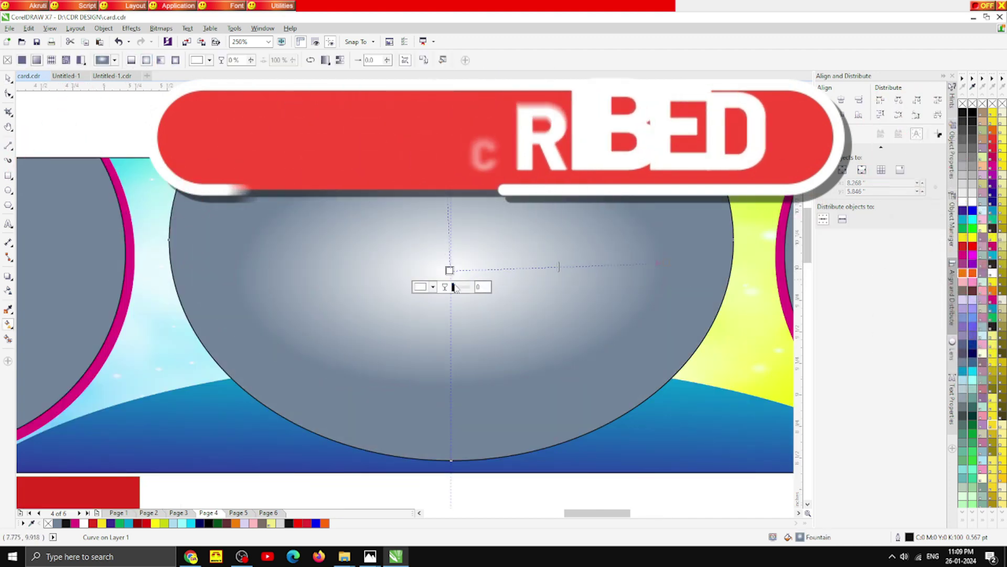
left_click(432, 287)
left_click(455, 309)
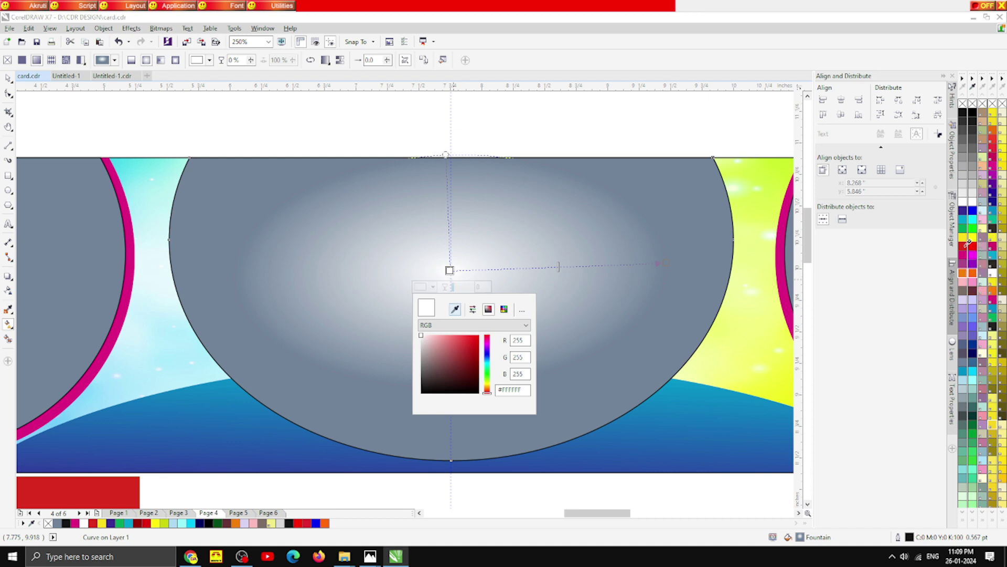
left_click(976, 246)
scroll(354, 214, "down", 2)
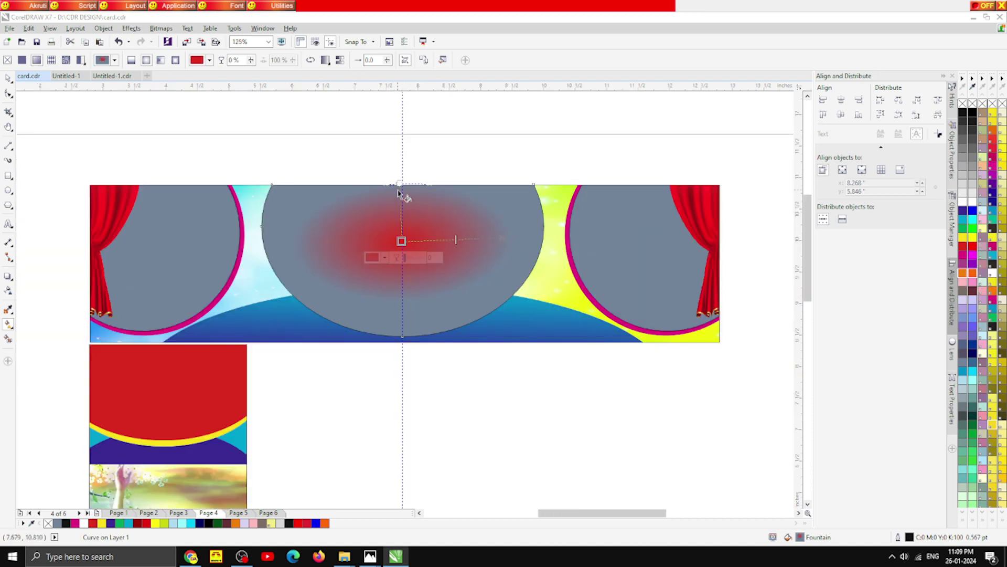
Step: Set the outer color of the central shape's fountain fill to dark red
left_click(503, 239)
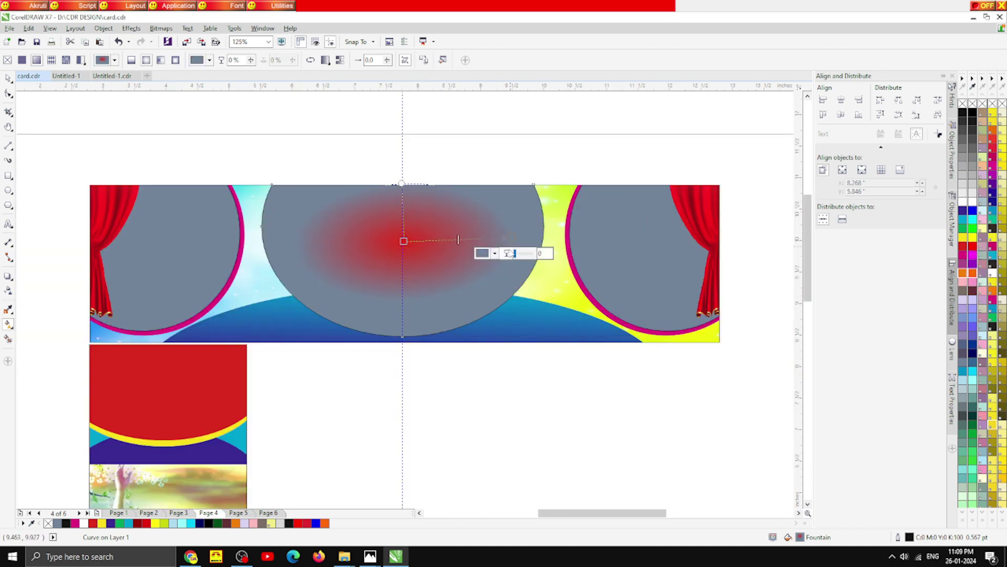
left_click(494, 254)
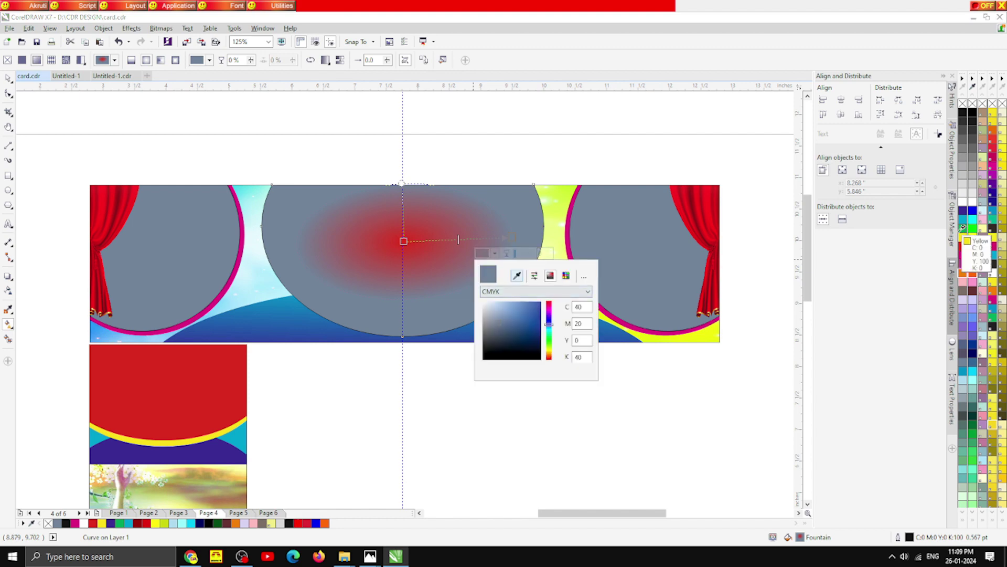
left_click(966, 242)
mouse_move(544, 317)
left_mouse_down()
mouse_move(541, 338)
mouse_move(541, 329)
left_mouse_up()
left_click(8, 78)
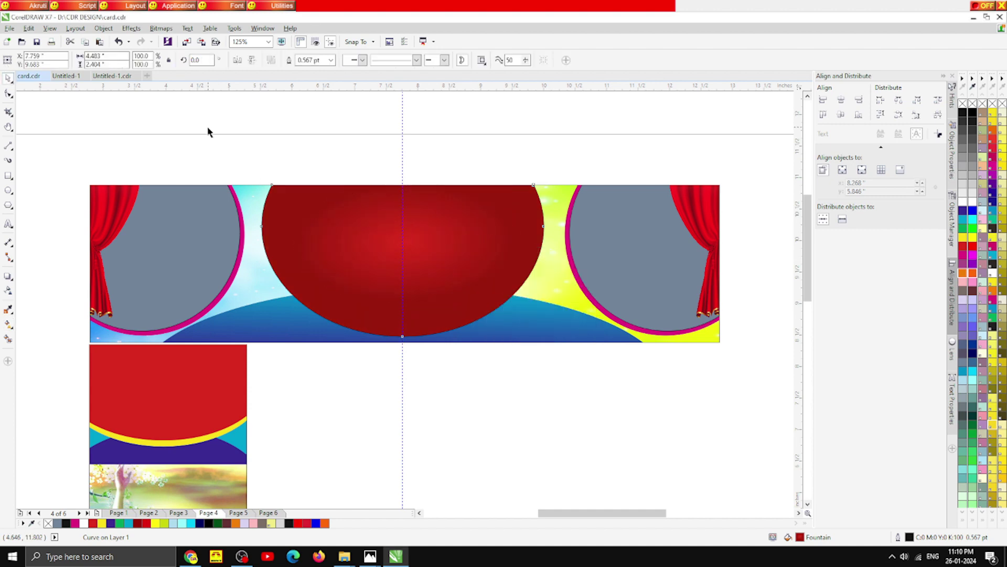
Step: Remove the central shape's outline, duplicate it at 2.333 inches high, and make the taller shape behind white to form a rim
scroll(417, 237, "up", 3)
right_click(47, 523)
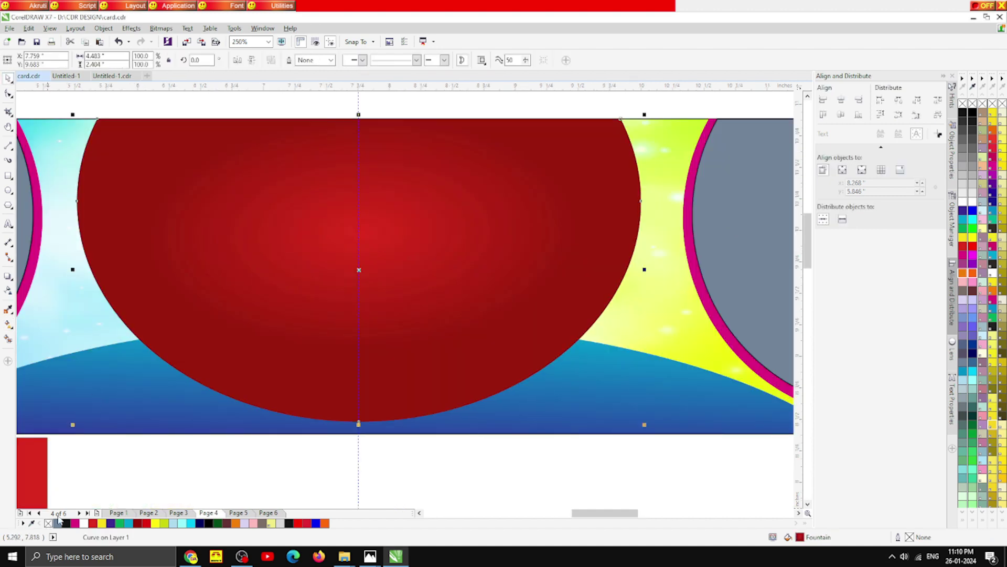
left_click_drag(359, 424, 362, 417)
left_click(345, 420)
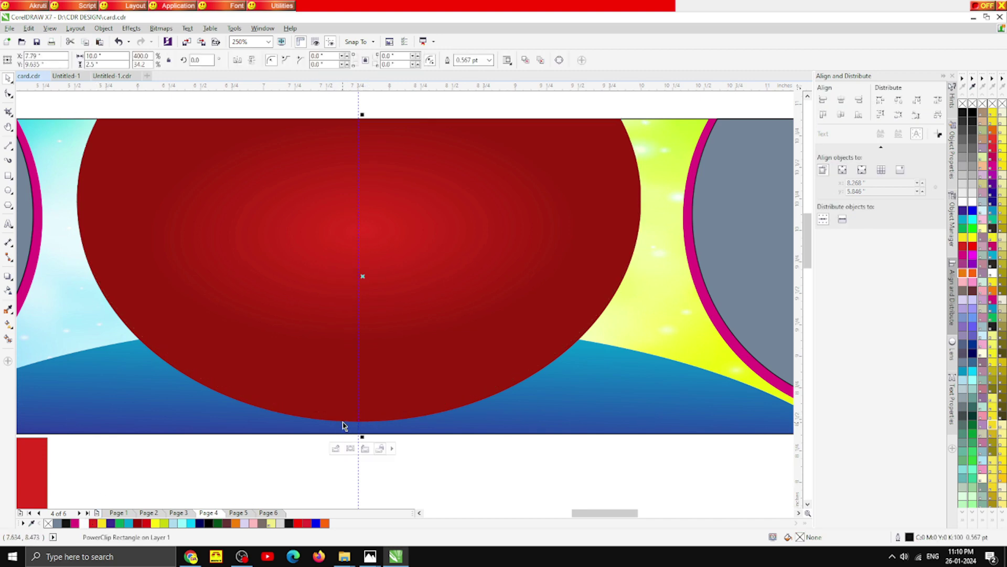
right_click(84, 523)
key("Escape")
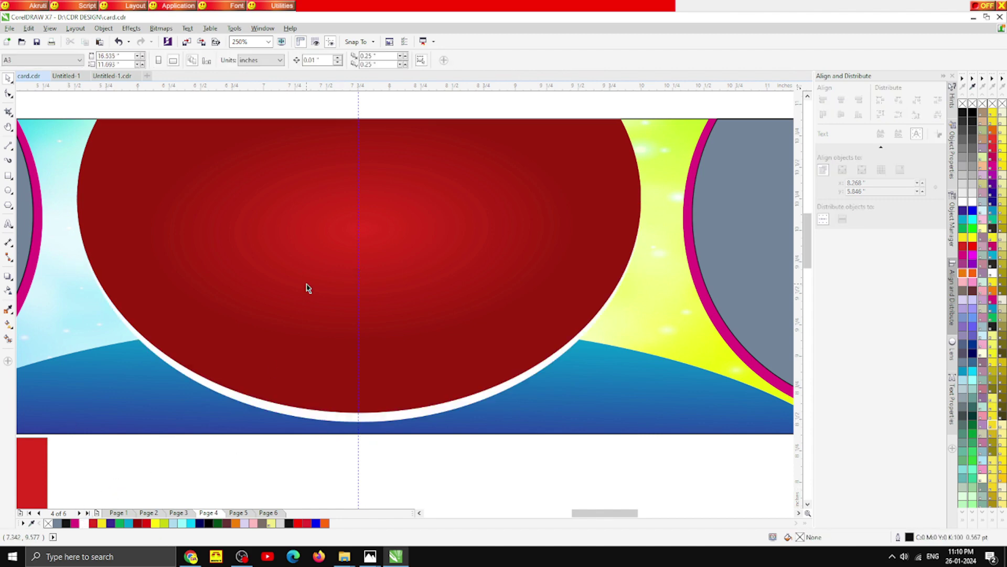
Step: Copy the central header shape's red fountain fill onto the red shape at the top of the side panel
scroll(307, 288, "down", 4)
scroll(288, 315, "down", 2)
scroll(288, 316, "up", 2)
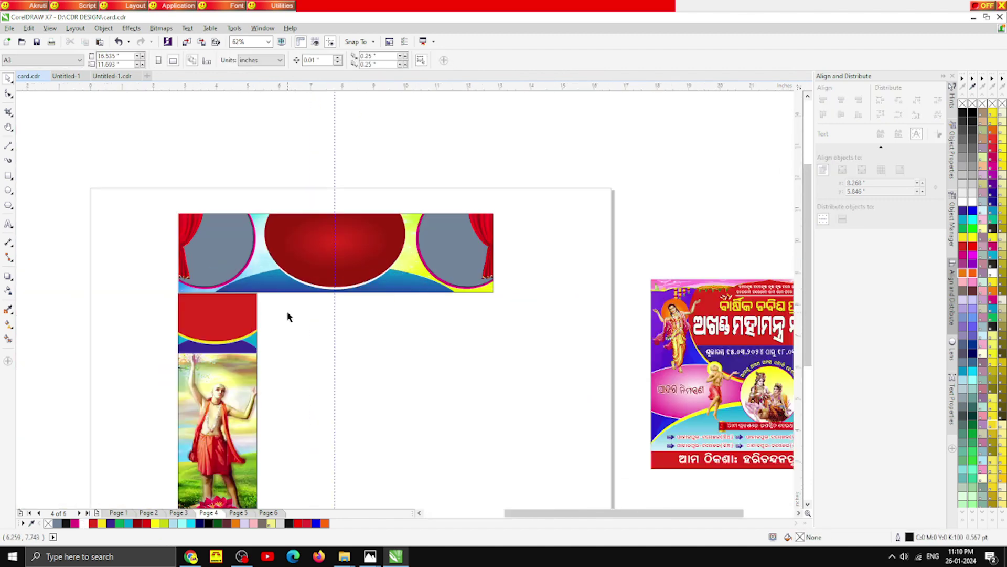
scroll(306, 258, "down", 2)
scroll(291, 329, "up", 2)
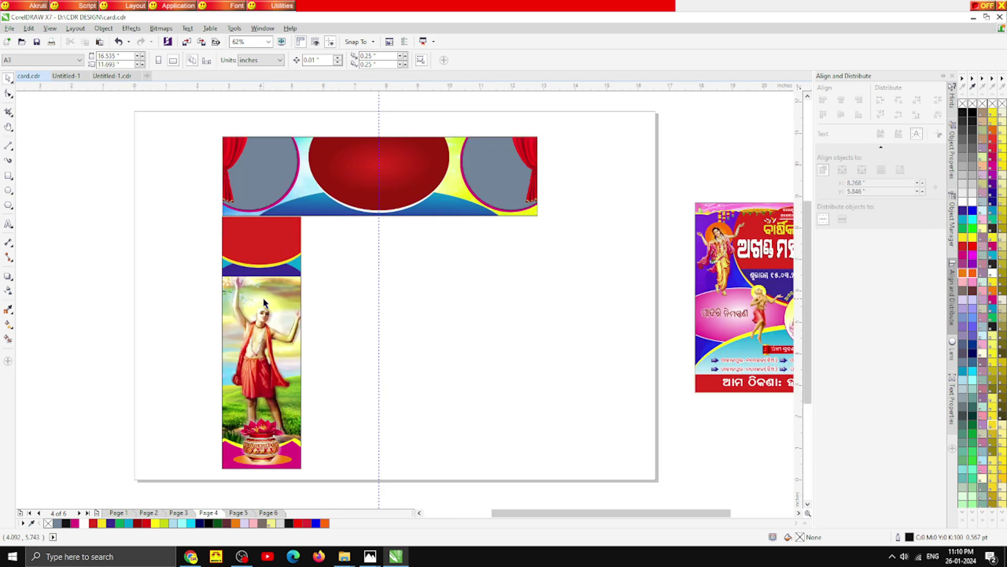
left_click(263, 231)
scroll(255, 229, "up", 4)
scroll(257, 231, "down", 2)
left_click_drag(496, 148, 288, 219)
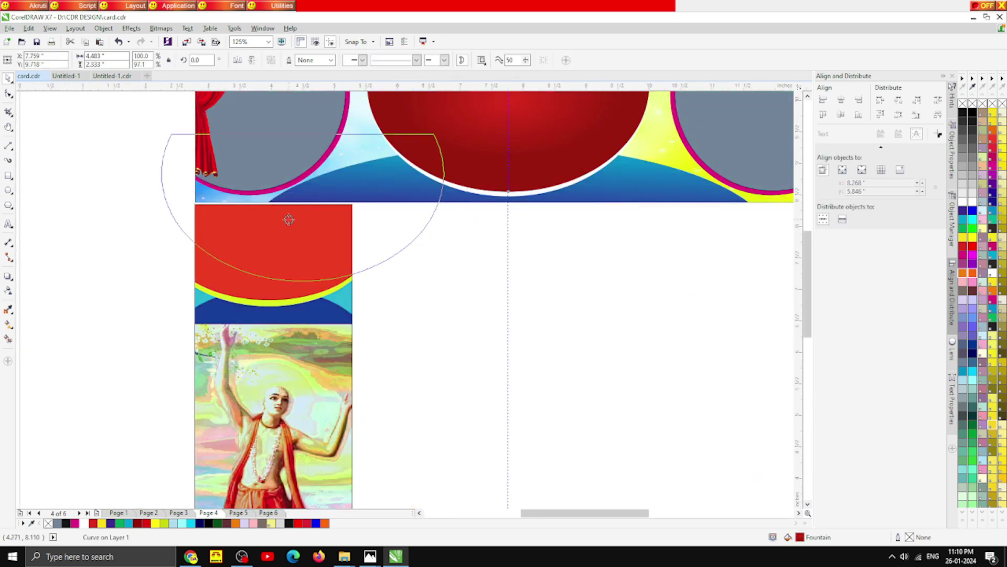
left_click(434, 262)
left_click_drag(464, 147, 283, 239)
left_click(398, 285)
scroll(209, 202, "down", 2)
scroll(268, 270, "up", 2)
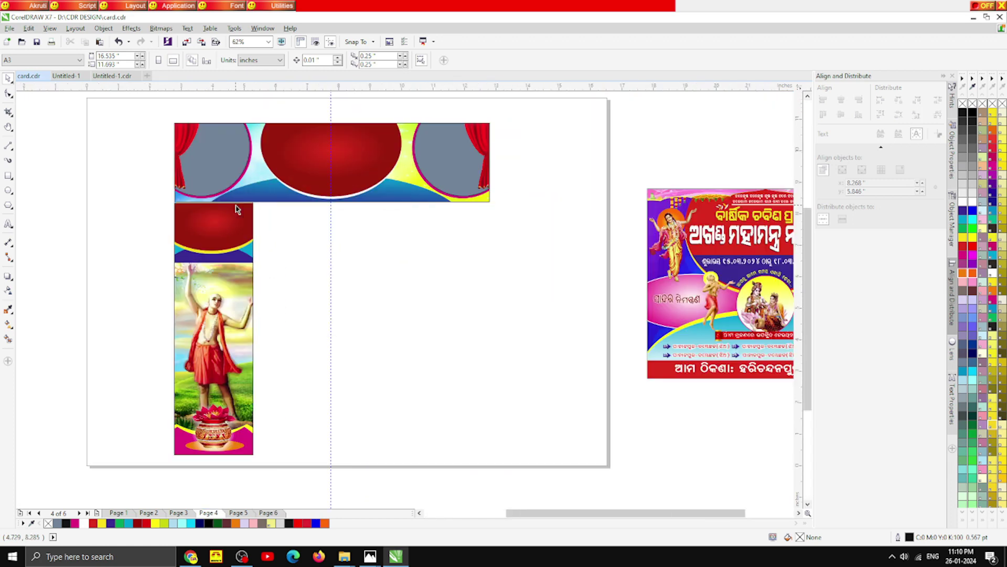
Step: Set the outer color of the fountain fill on the side panel's upper red shape to dark indigo blue
scroll(220, 213, "up", 2)
left_click(219, 214)
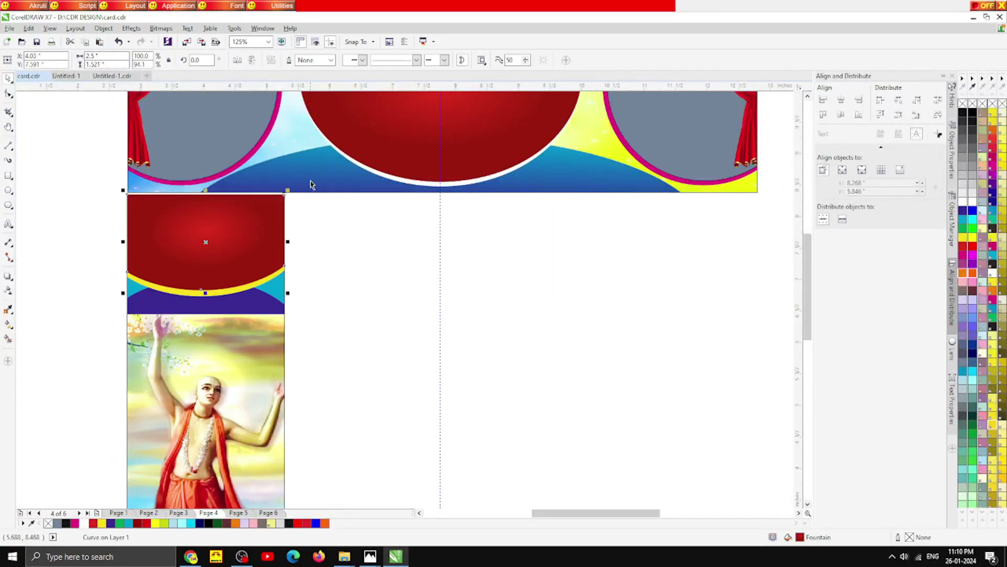
key("g")
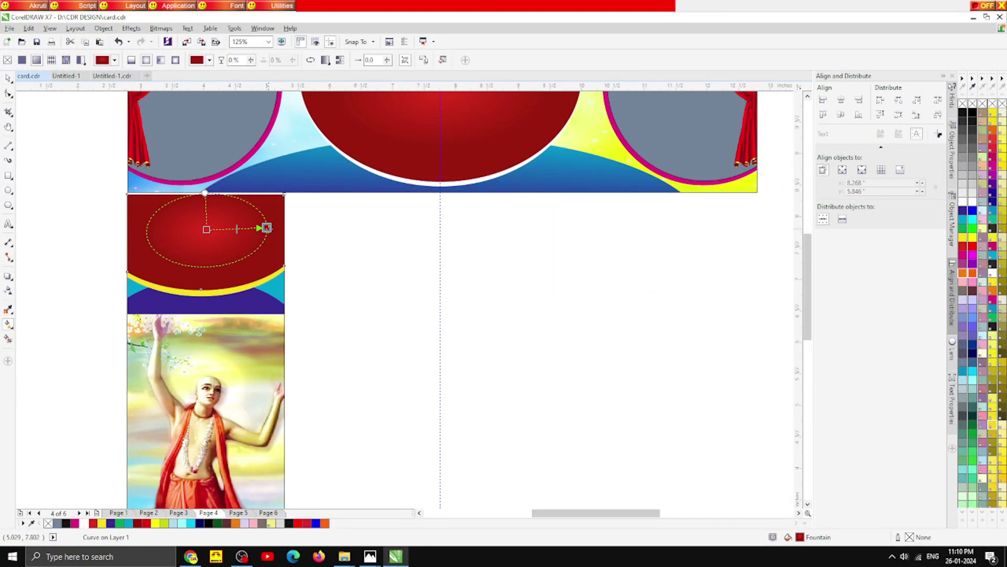
left_click(267, 227)
left_click(251, 244)
left_click(271, 266)
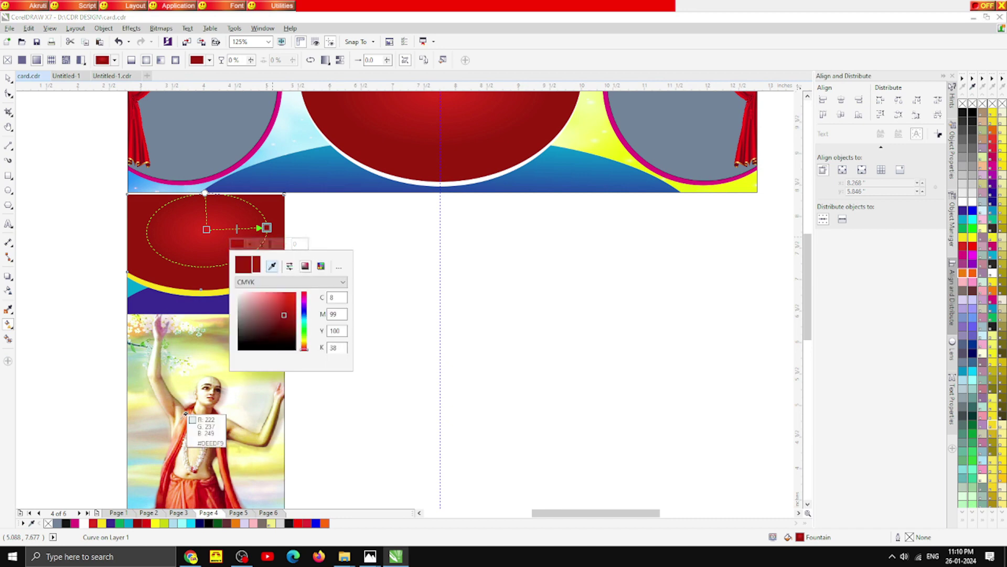
left_click(112, 523)
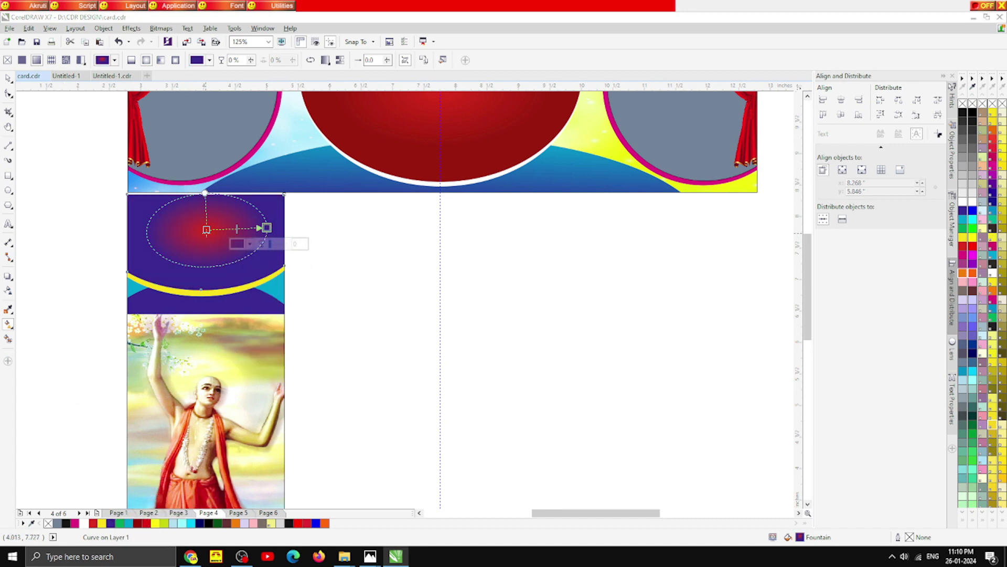
Step: Set that fountain fill's center color to magenta and widen its gradient ellipse beyond the side panel's edges
left_click(206, 229)
left_click(189, 246)
left_click(211, 268)
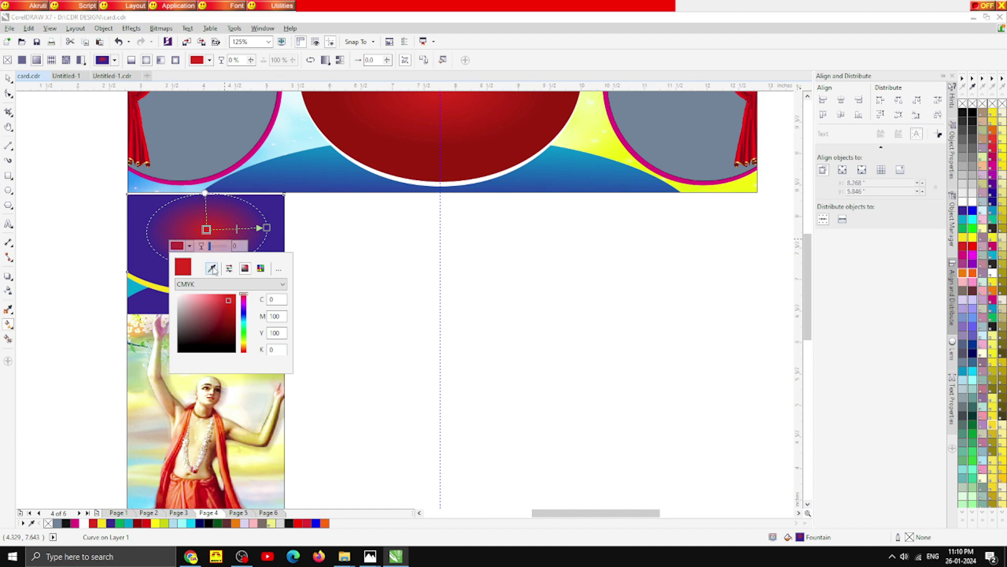
left_click(75, 523)
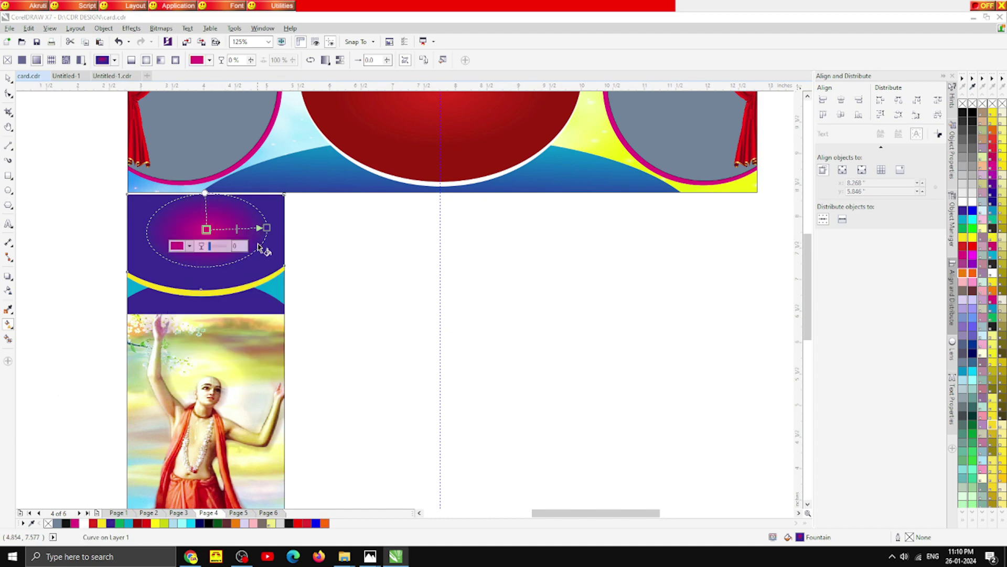
left_click_drag(266, 227, 326, 229)
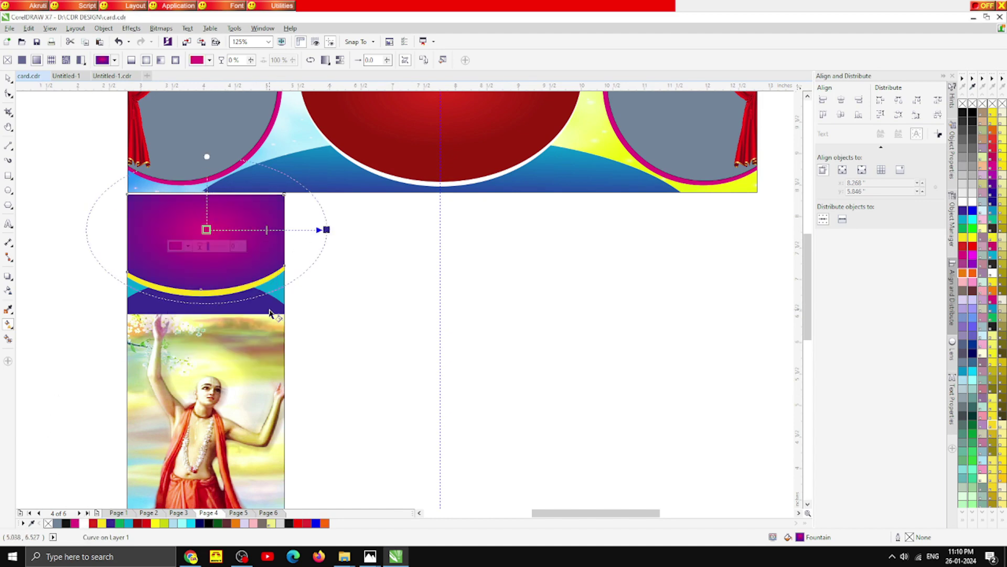
scroll(270, 311, "down", 1)
left_click(8, 78)
left_click(71, 233)
scroll(364, 322, "down", 1)
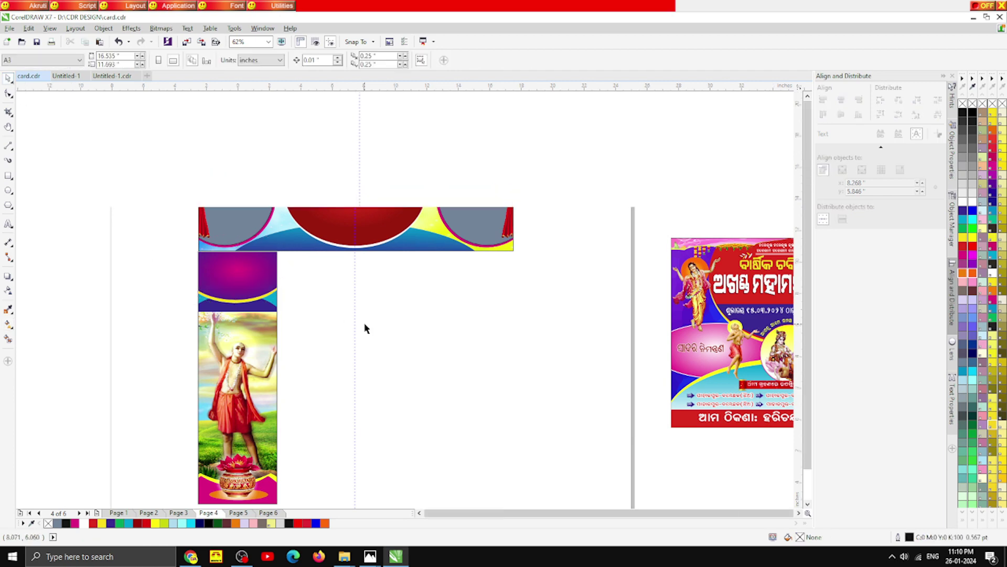
Step: PowerClip the Radha Krishna image inside the gray circle at the header's right end
scroll(365, 326, "down", 1)
scroll(358, 352, "up", 1)
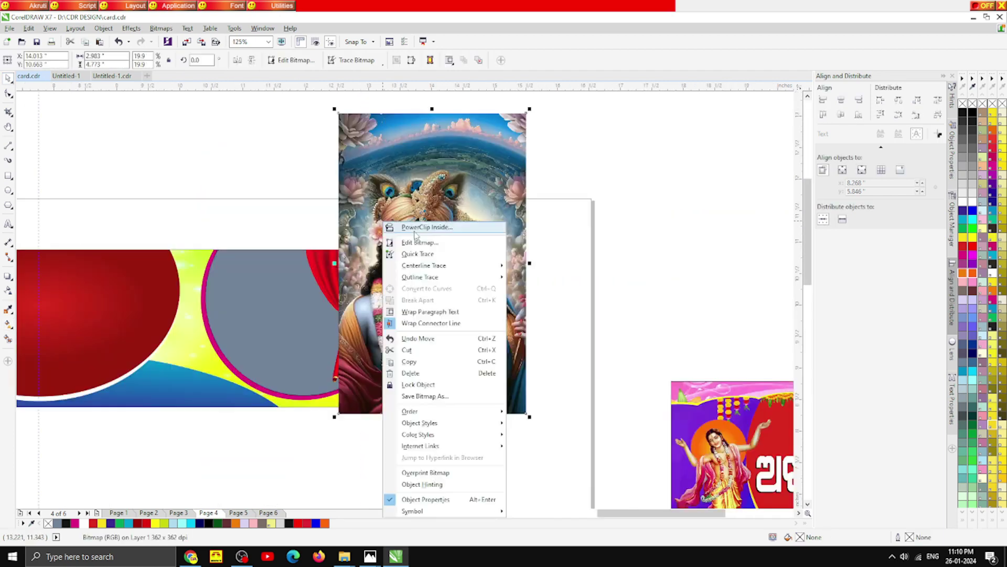
left_click(418, 229)
left_click(297, 313)
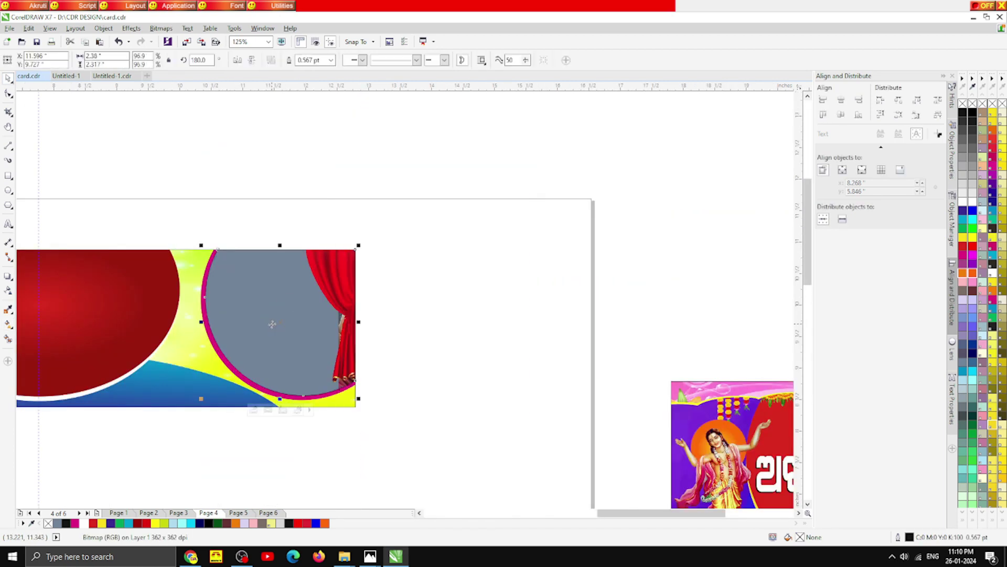
Step: Edit the PowerClip contents, scaling the image to about 2.44 inches wide and positioning both faces inside the circle
left_click(252, 409)
left_click_drag(460, 282, 300, 343)
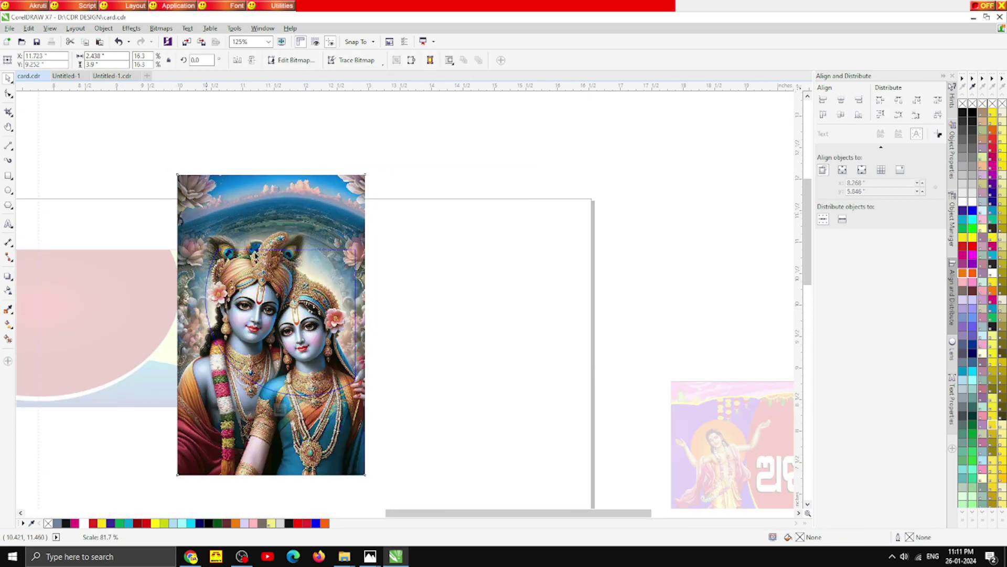
left_click_drag(174, 170, 191, 206)
left_click_drag(291, 318, 300, 317)
left_click(279, 409)
left_click(429, 235)
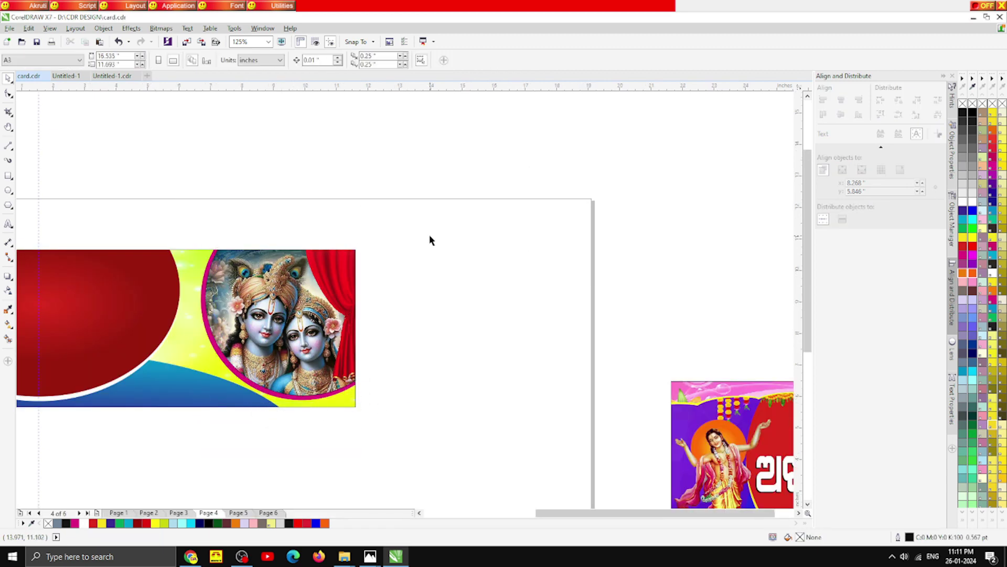
Step: Remove the outline from the circle that holds the Radha Krishna image
scroll(429, 235, "down", 1)
scroll(344, 277, "up", 3)
left_click(344, 277)
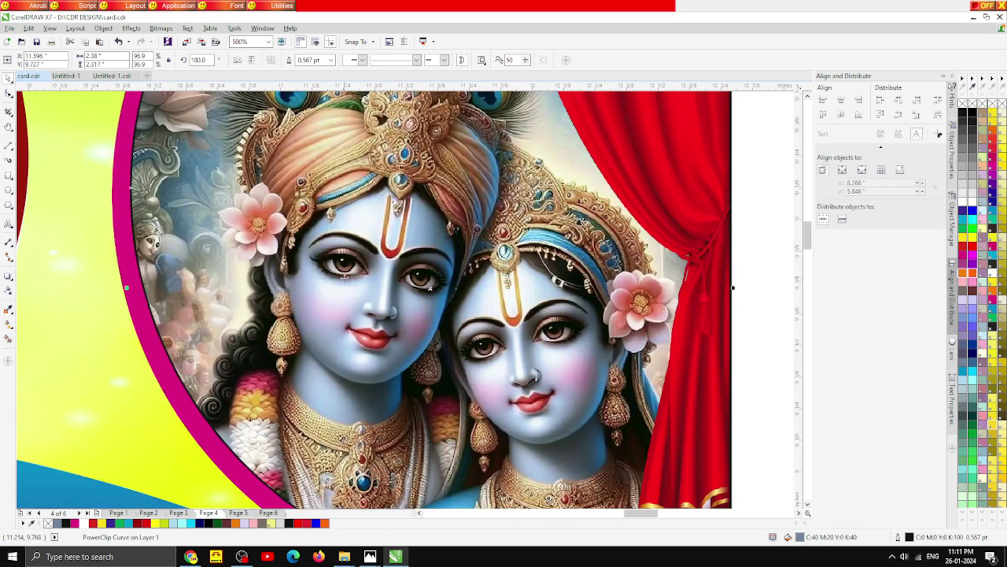
right_click(48, 523)
scroll(331, 269, "down", 2)
left_click(537, 345)
scroll(391, 246, "down", 1)
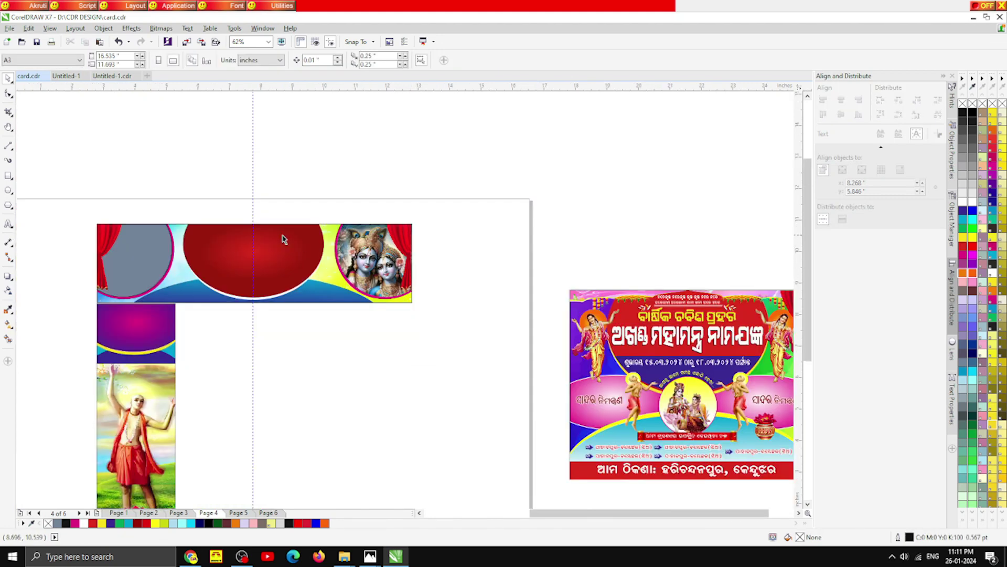
Step: Delete the gray circle, its magenta rim and the curtain at the header's left end
left_click(163, 241)
key("Delete")
left_click(166, 247)
key("Delete")
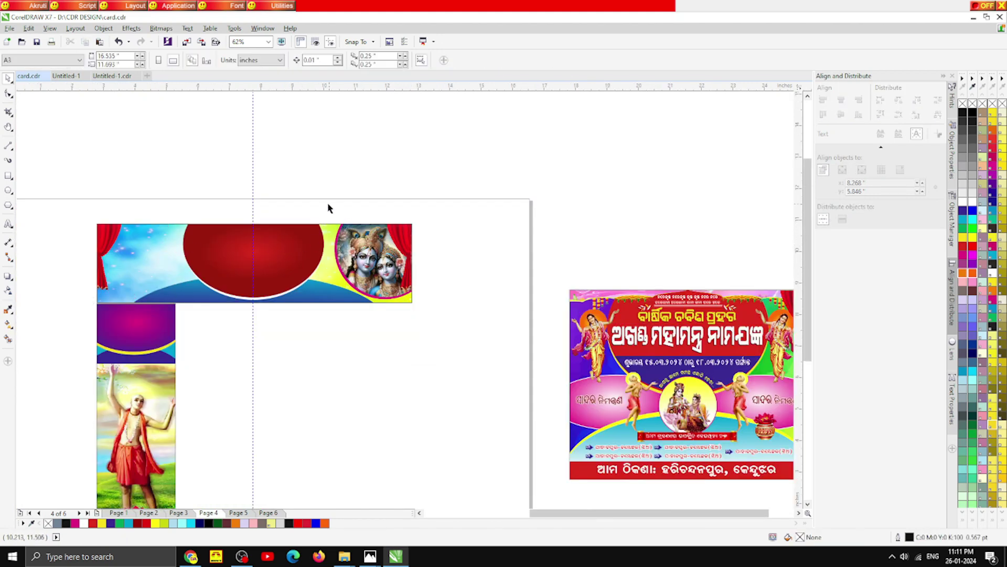
left_click(115, 240)
key("Delete")
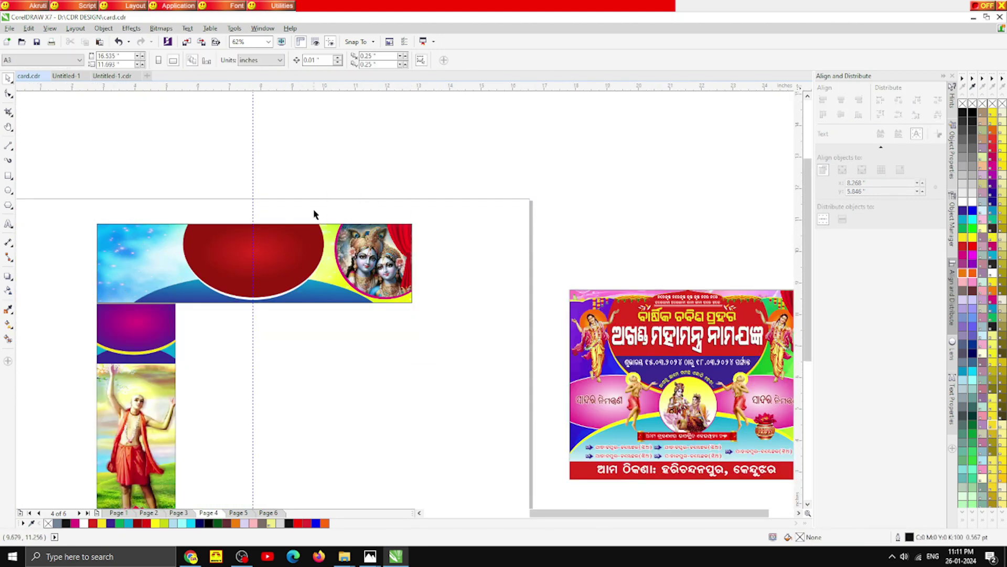
Step: Duplicate the right-hand image circle, magenta rim and curtain onto the header's left end and mirror the copy horizontally
left_click_drag(324, 186, 472, 304)
left_click_drag(383, 249, 143, 248)
right_click(142, 249)
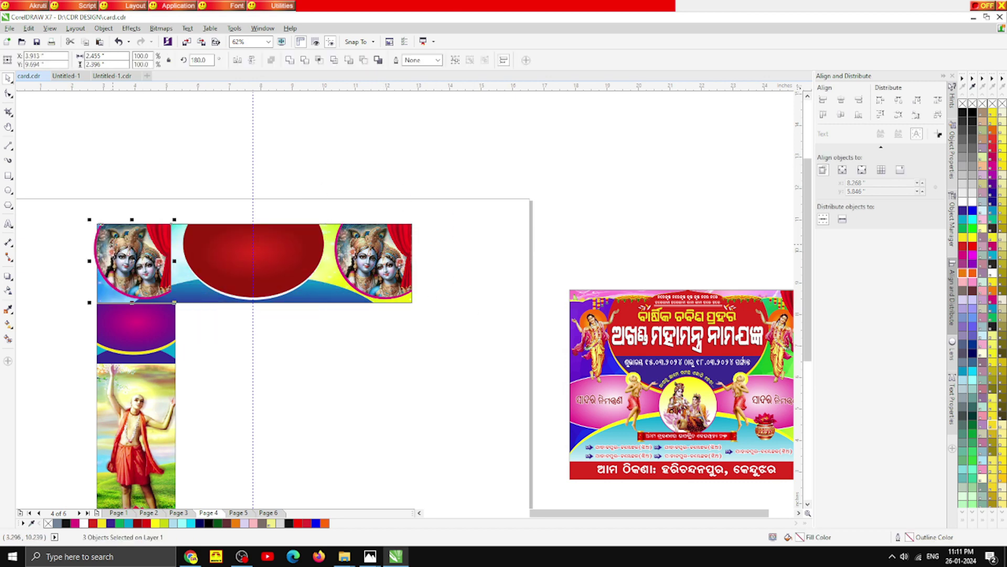
left_click(237, 59)
Step: Fine-tune the mirrored copy's horizontal position against the header's left edge
scroll(94, 267, "up", 5)
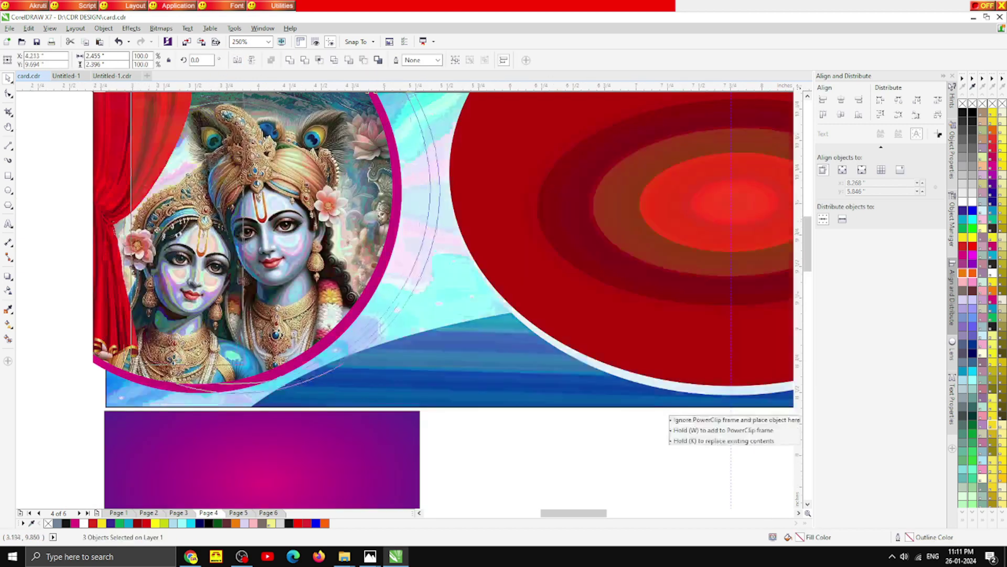
key("Left")
key("Left")
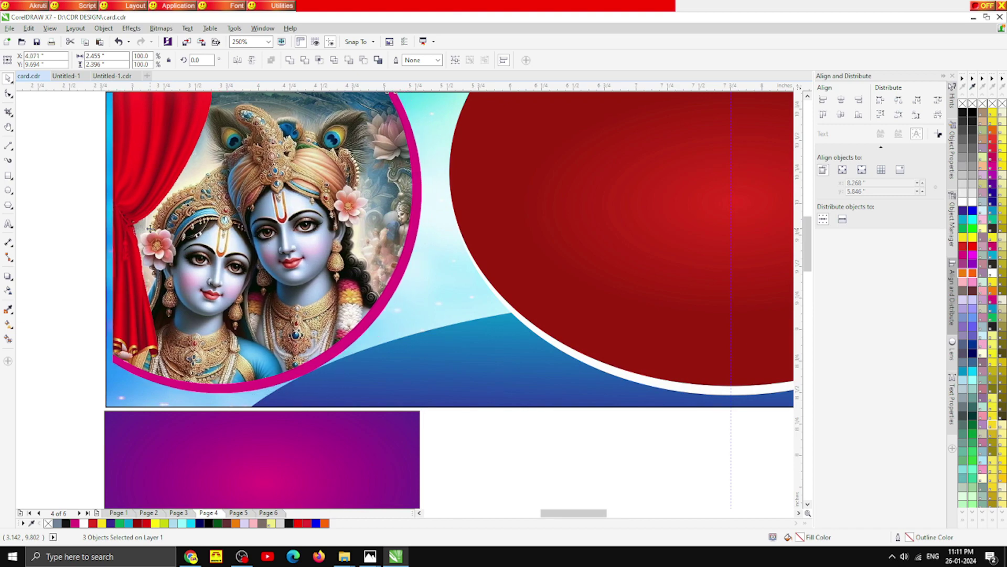
left_click(84, 279)
scroll(105, 286, "down", 5)
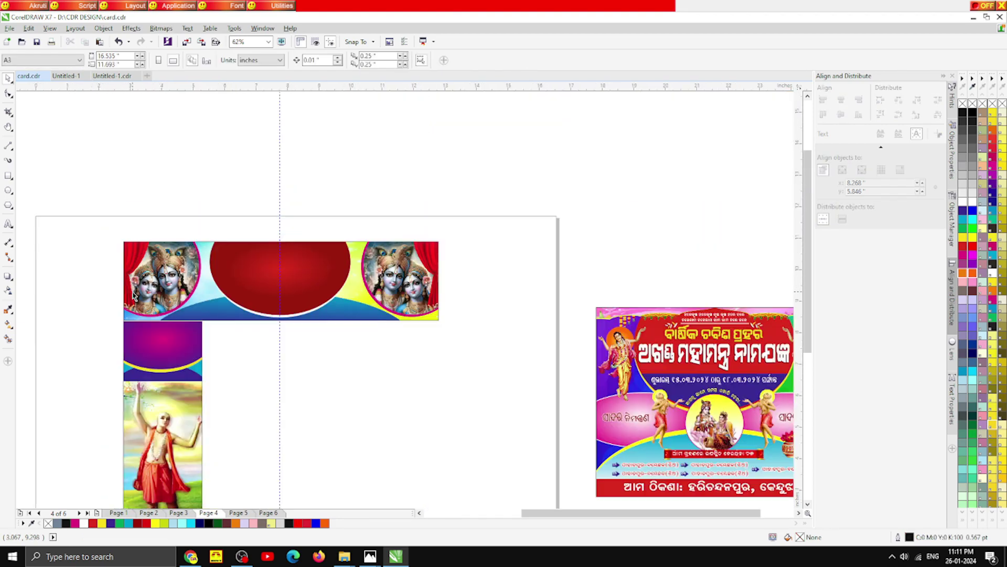
Step: Copy the yellow heading "ବାର୍ଷିକ ଚବିଶ ପ୍ରହର" from the reference poster onto the header's red central shape
scroll(195, 292, "up", 2)
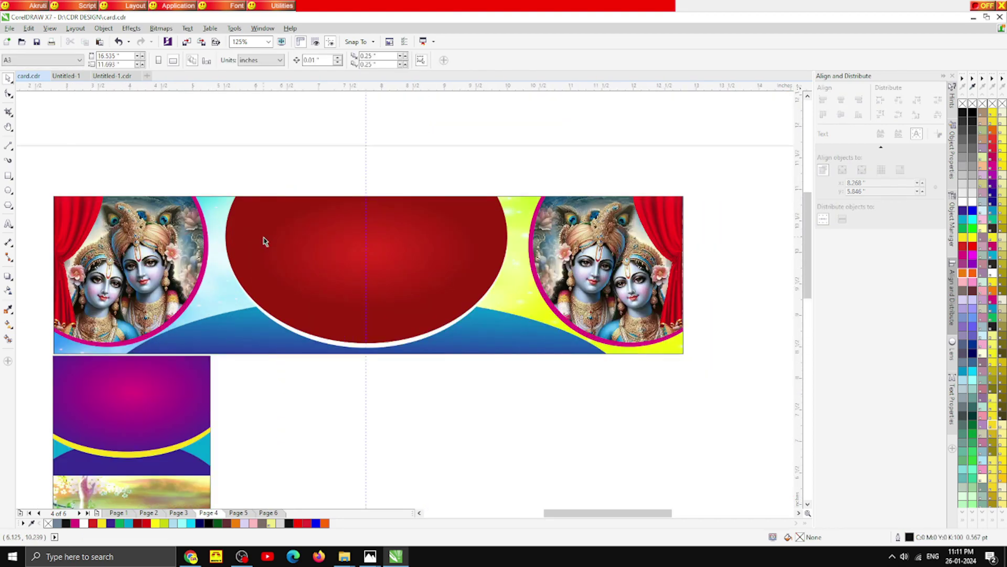
scroll(264, 241, "down", 4)
scroll(292, 257, "up", 1)
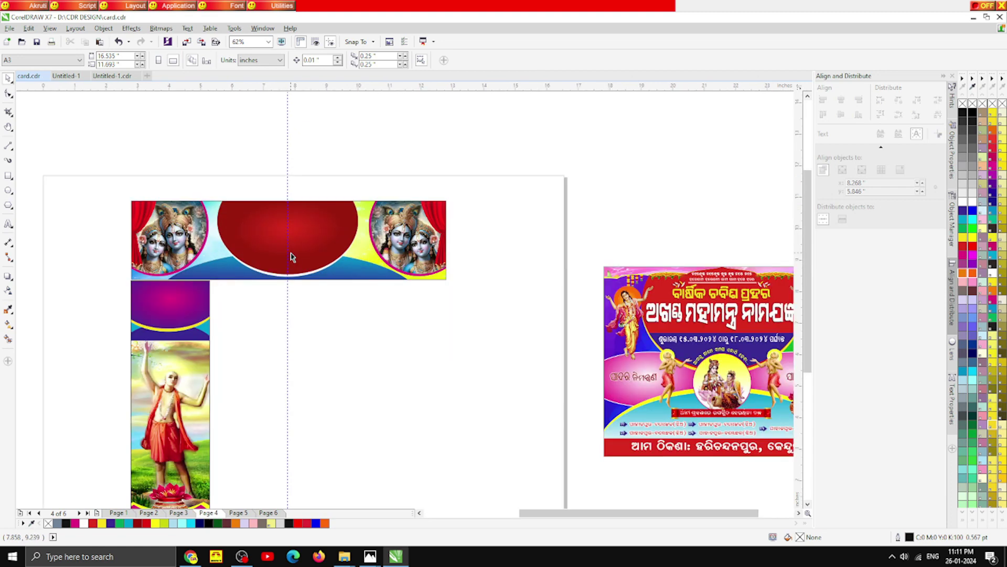
left_click(722, 301)
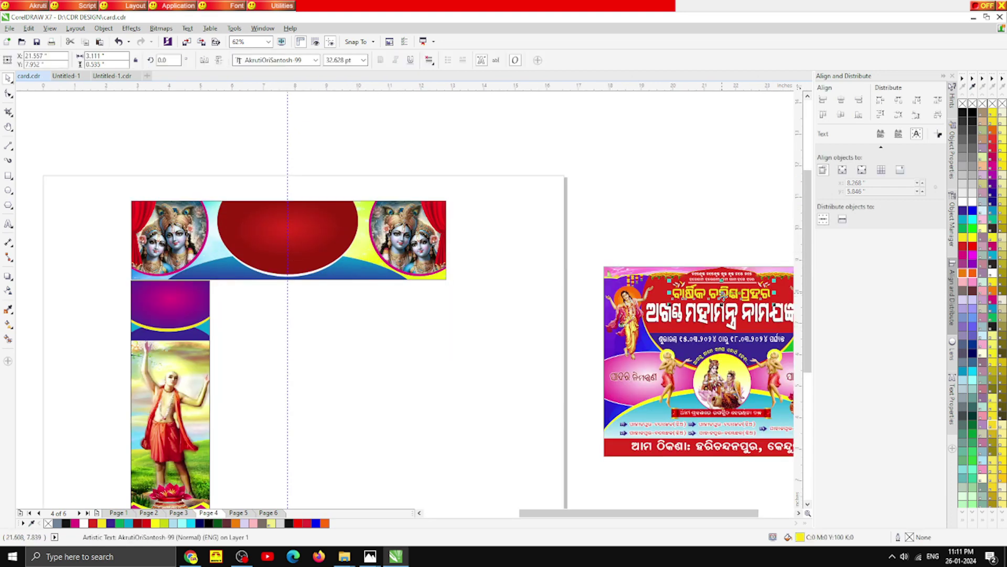
left_click_drag(723, 296, 288, 225)
right_click(288, 224)
scroll(287, 223, "up", 2)
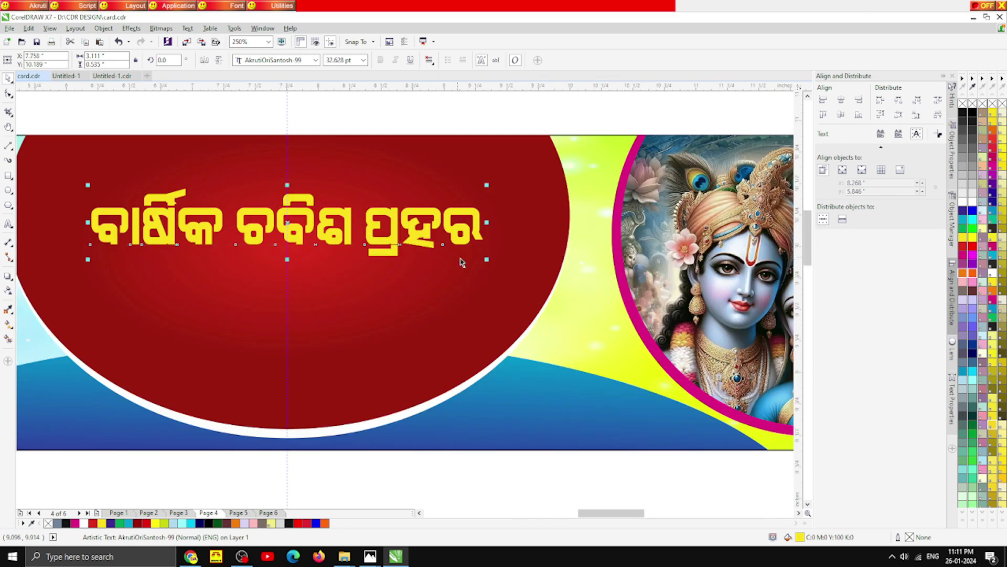
Step: Enlarge the yellow heading to about 4.09 by 0.63 inches and center it near the guideline across the red shape
left_click_drag(489, 260, 544, 274)
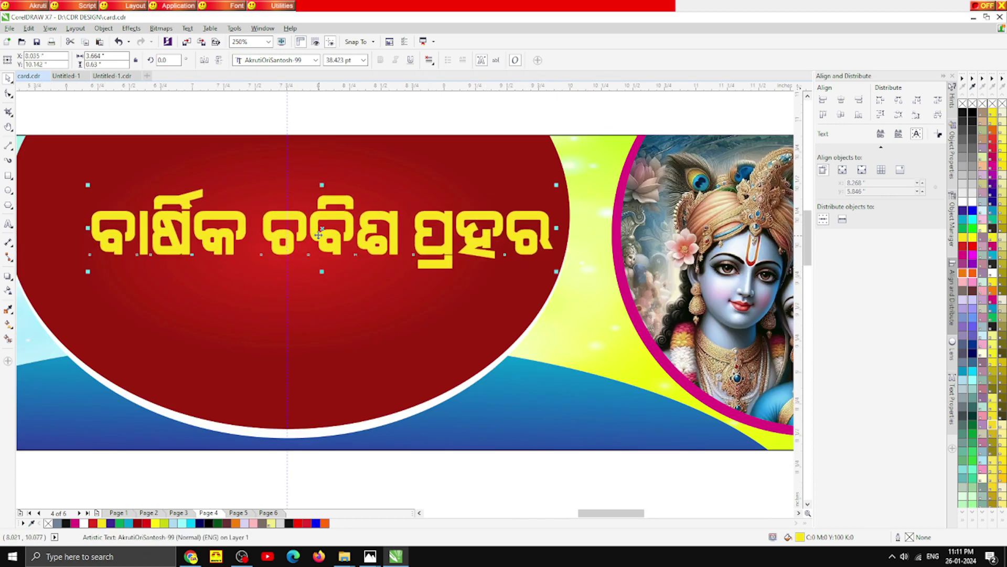
left_click_drag(314, 231, 288, 231)
left_click_drag(258, 229, 259, 229)
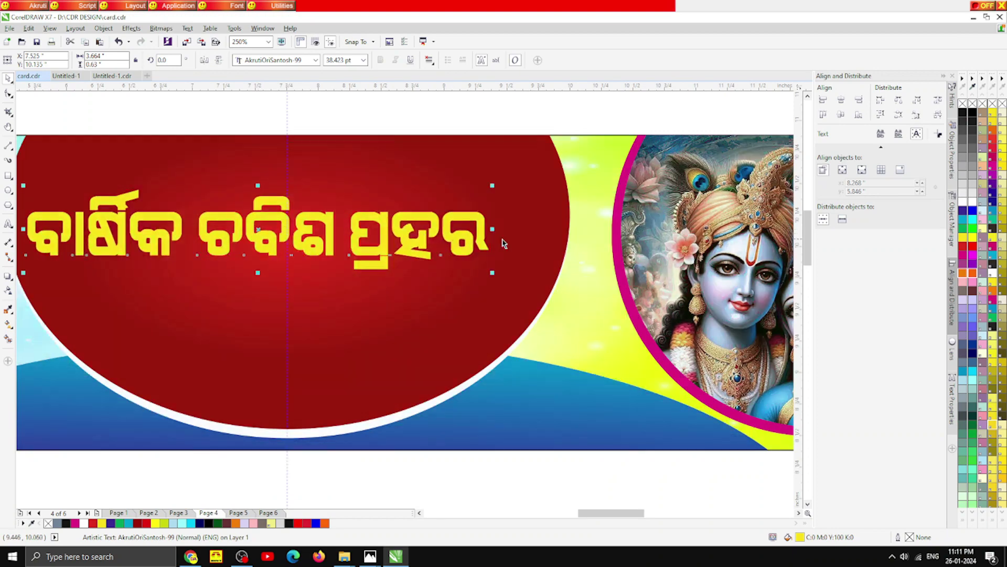
left_click_drag(494, 230, 549, 229)
scroll(372, 212, "down", 1)
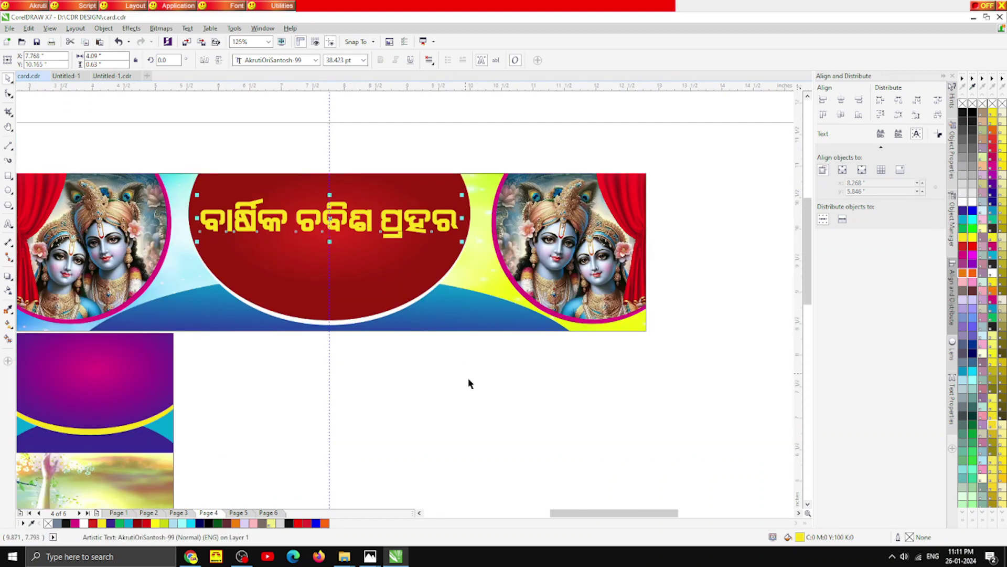
left_click(468, 380)
Step: Copy the poster's white heading "ଅଖଣ୍ଡ ମହାମନ୍ତ୍ର ନାମଯଜ୍ଞ" below the yellow one and scale it to about 2.66 inches wide
scroll(338, 211, "down", 2)
left_click_drag(555, 263, 361, 237)
scroll(346, 234, "up", 1)
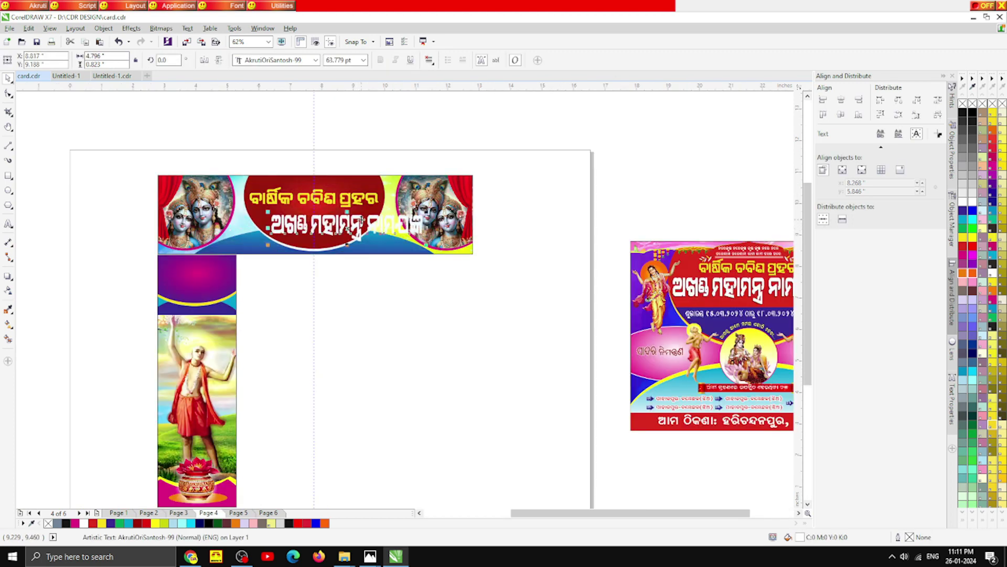
scroll(395, 239, "up", 2)
left_click_drag(607, 313, 402, 247)
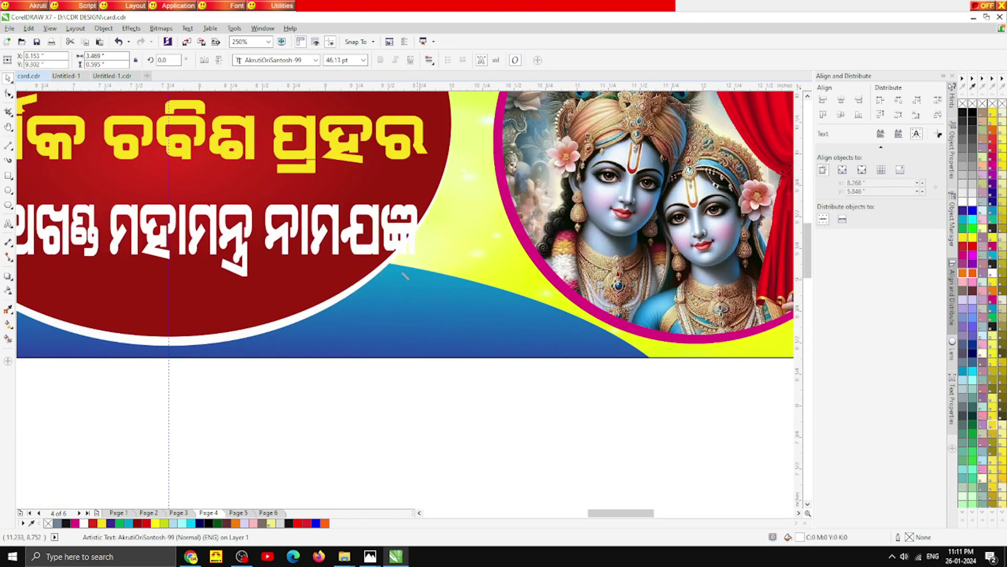
scroll(275, 215, "down", 1)
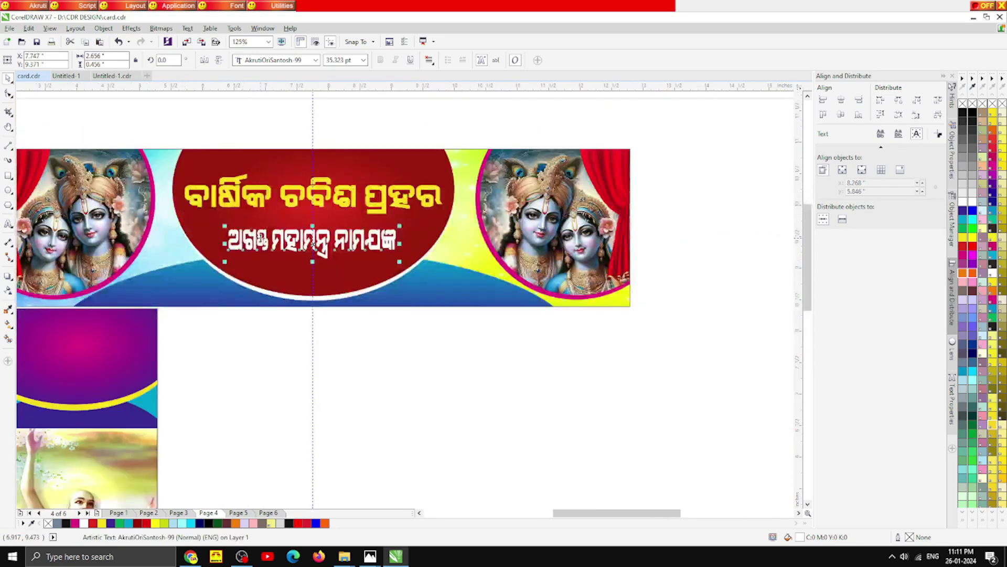
Step: Move the yellow heading above the banner and enlarge the white heading to about 3.86 by 0.63 inches, centered on the guideline
left_click_drag(261, 222, 227, 129)
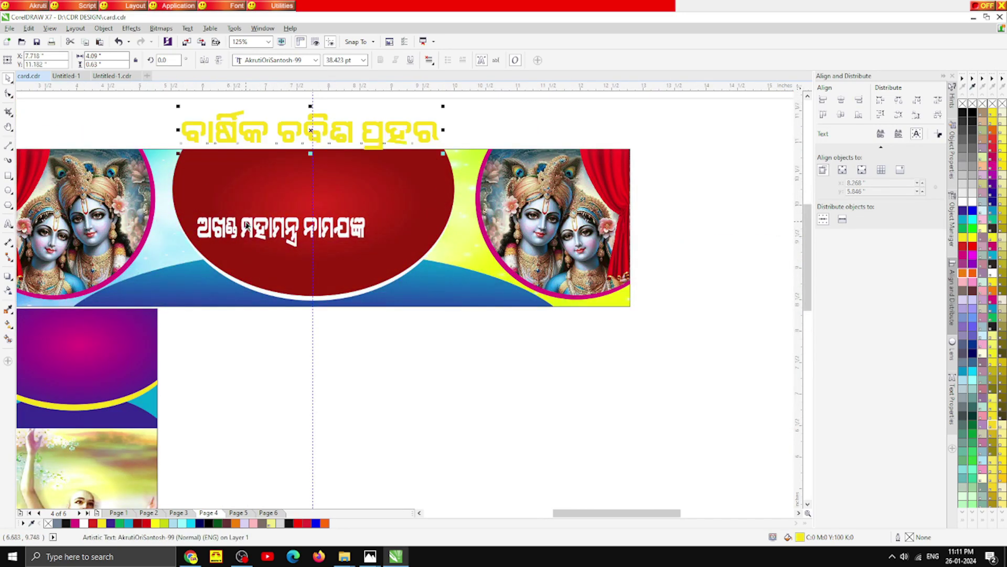
left_click_drag(247, 225, 240, 213)
left_click_drag(365, 216, 441, 217)
scroll(321, 242, "up", 2)
left_click_drag(283, 210, 283, 253)
scroll(288, 253, "down", 1)
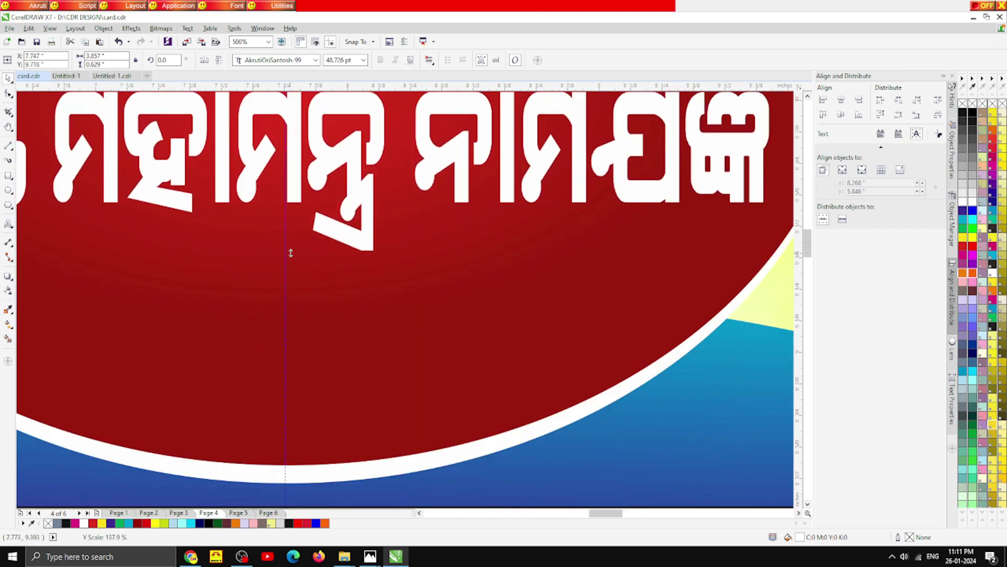
scroll(290, 256, "down", 1)
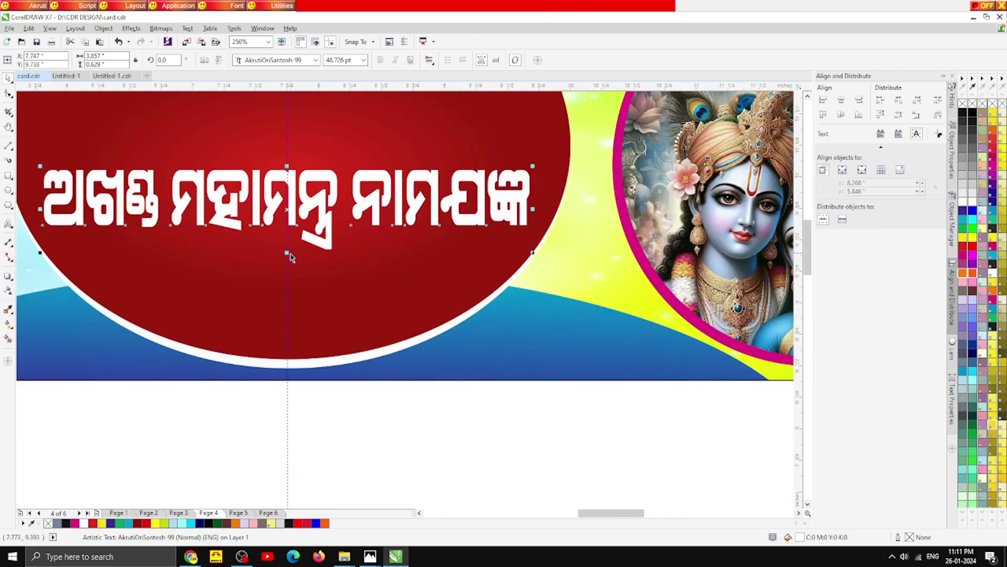
Step: Duplicate the white heading with a slight offset, fill the copy black and place it behind the original as a shadow
scroll(289, 255, "down", 2)
scroll(290, 242, "up", 2)
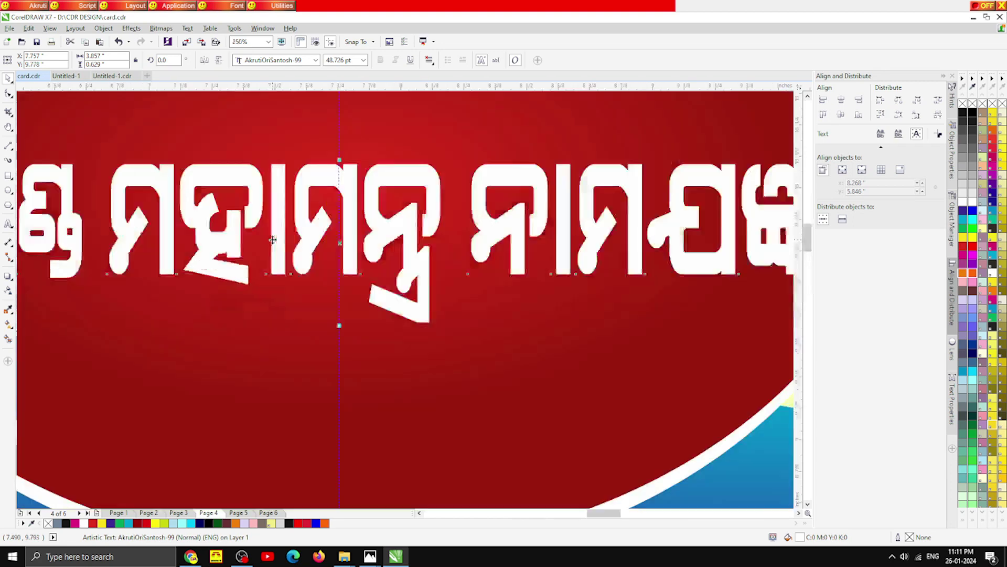
left_click_drag(236, 260, 233, 266)
right_click(233, 266)
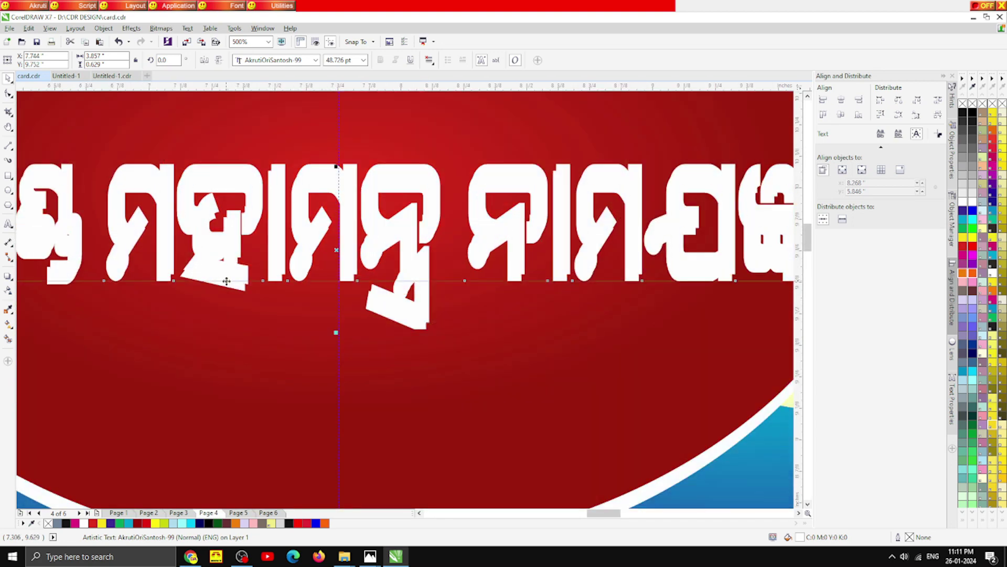
left_click(66, 523)
left_click_drag(242, 181, 246, 177)
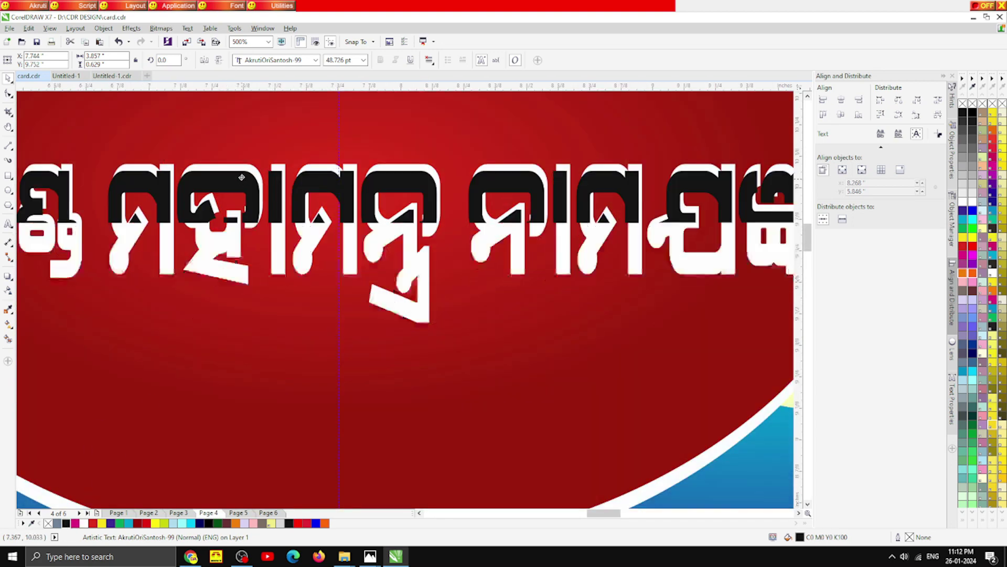
key("ctrl+z")
key("ctrl+z")
key("ctrl+z")
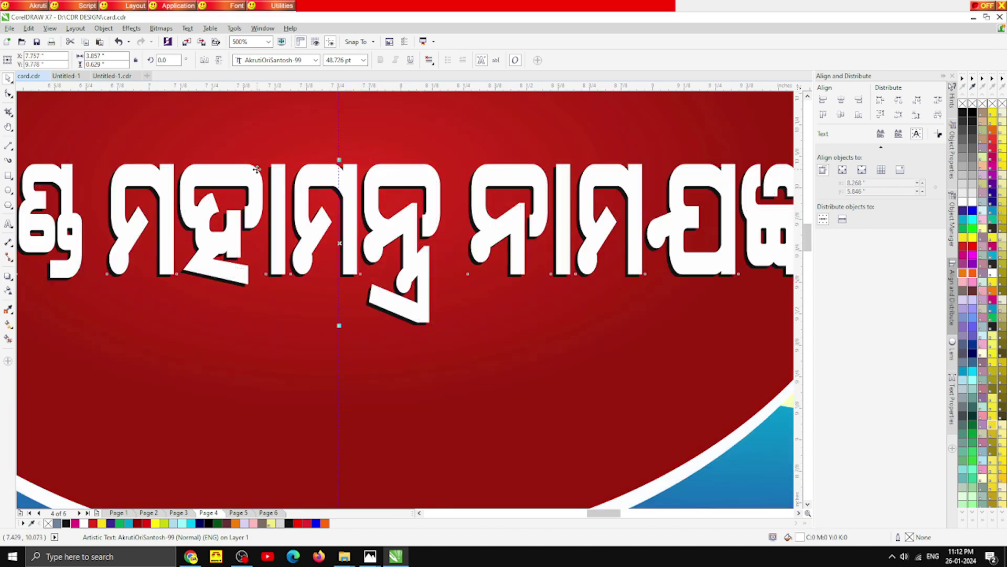
Step: Move the yellow heading back onto the red shape, scale it to about 3.13 by 0.48 inches and center it above the white heading
scroll(266, 283, "down", 4)
left_click_drag(349, 195, 356, 237)
left_click_drag(421, 246, 391, 238)
scroll(286, 227, "up", 2)
left_click_drag(291, 221, 268, 246)
scroll(312, 242, "down", 2)
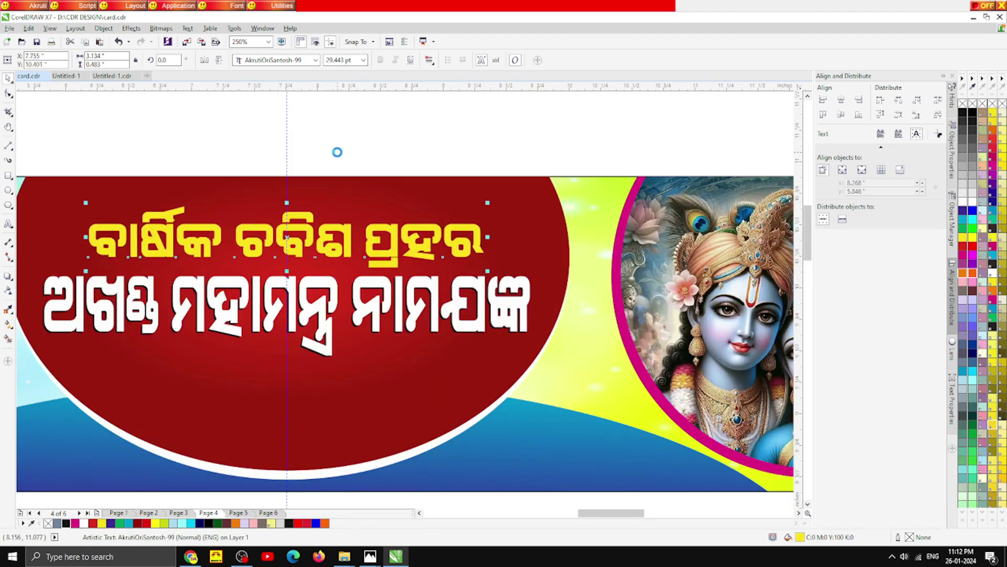
left_click(285, 166)
scroll(298, 256, "down", 3)
scroll(267, 274, "up", 1)
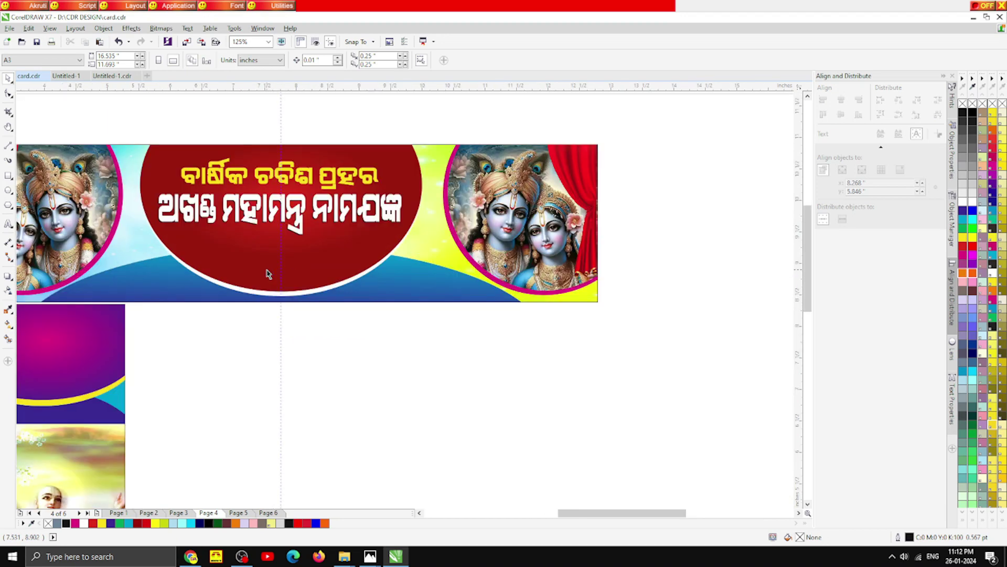
Step: Place the two headings and the red central shape inside the header banner's PowerClip frame
left_click(344, 299)
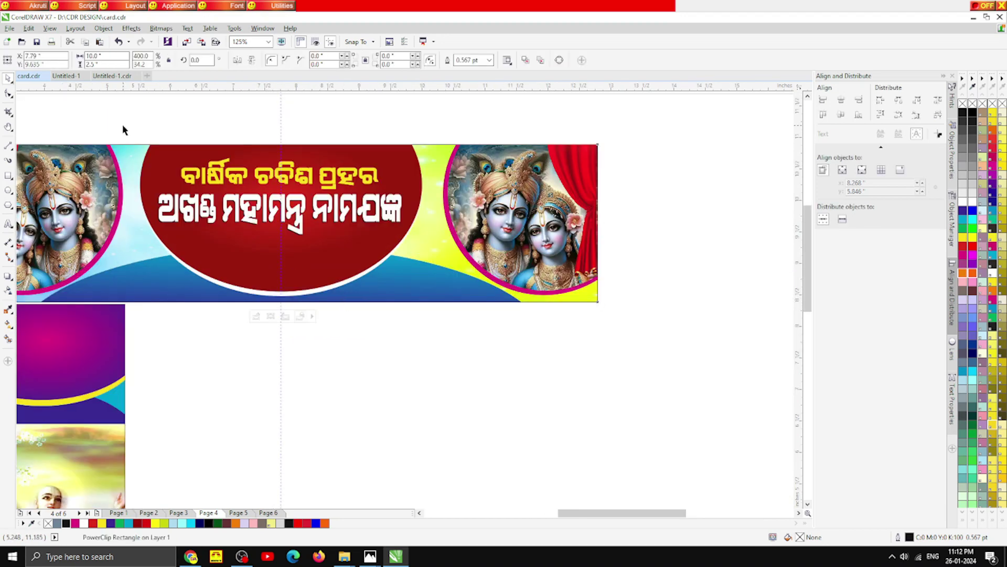
left_click_drag(133, 125, 419, 285)
right_click(331, 153)
left_click(371, 156)
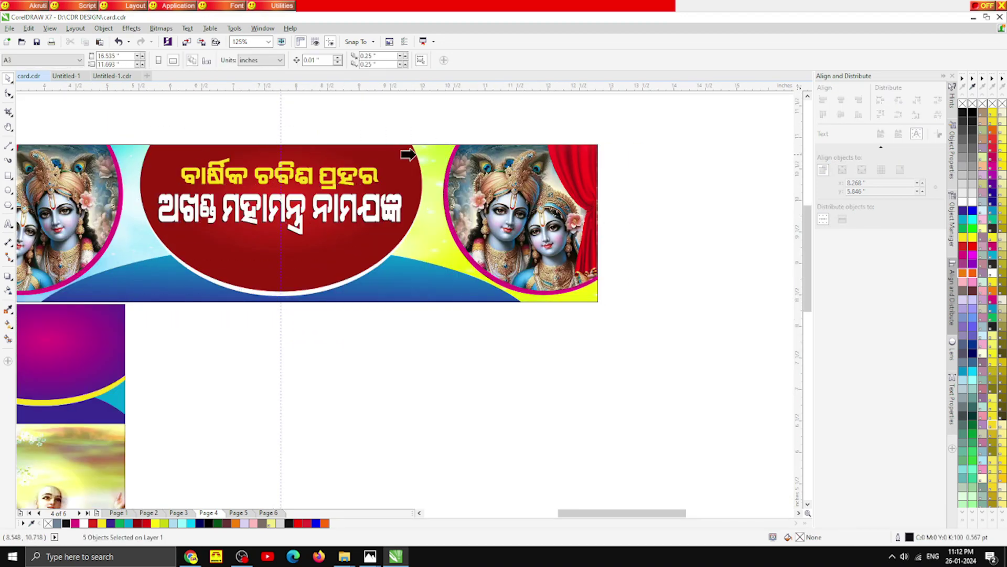
left_click(435, 148)
Step: Edit the header's PowerClip contents and bring the blue ellipse in front of the red shape
left_click(256, 315)
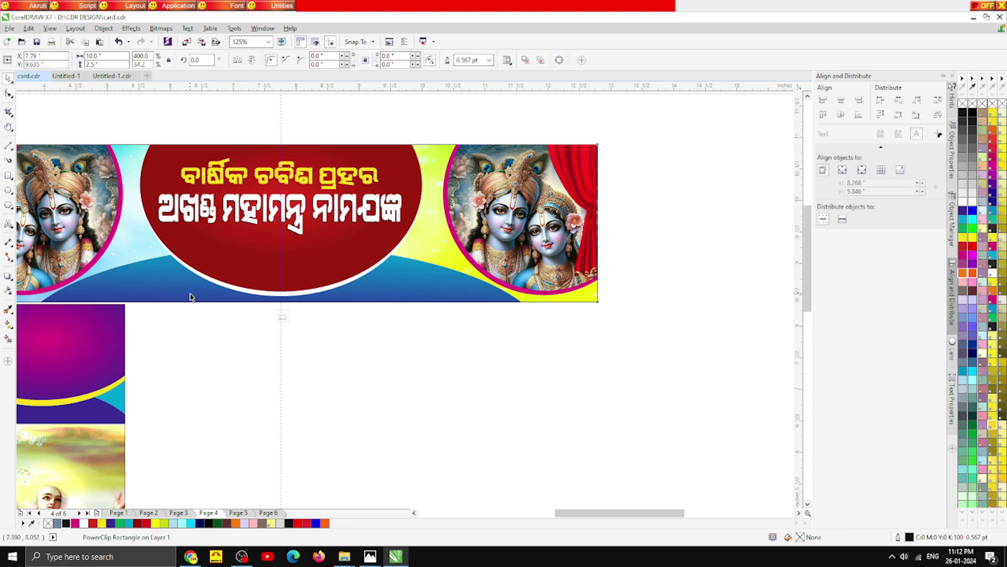
left_click(191, 293)
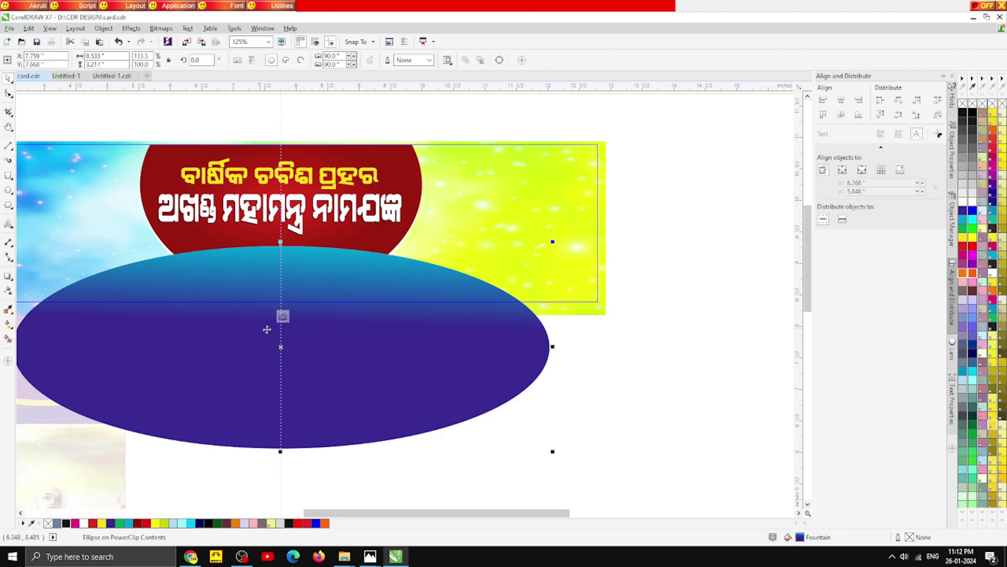
left_click(286, 317)
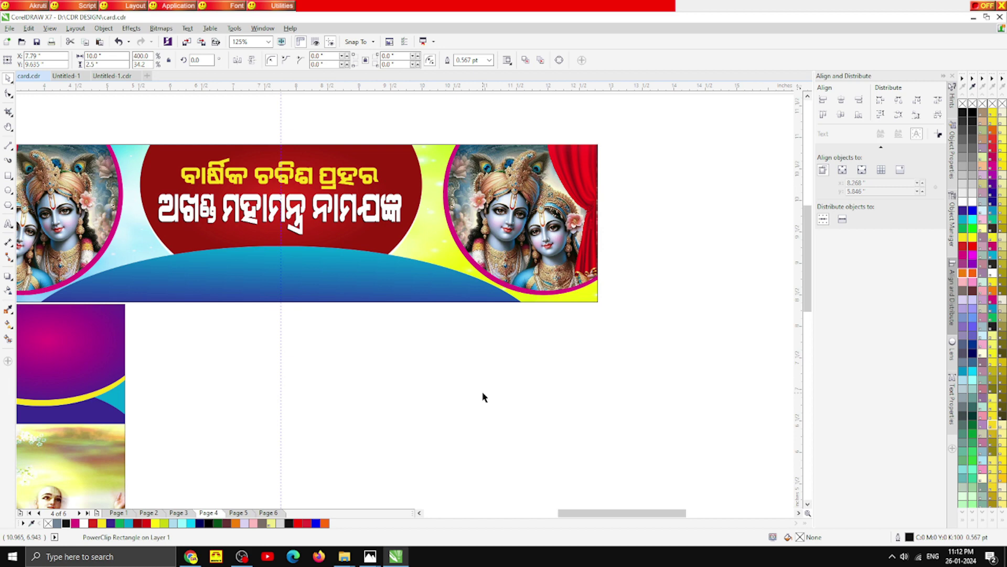
Step: Inside the header's PowerClip, add a slightly shorter blue ellipse about 3.14 inches high and color the ellipse behind it yellow as a rim
left_click(308, 272)
left_click(252, 274, "ctrl")
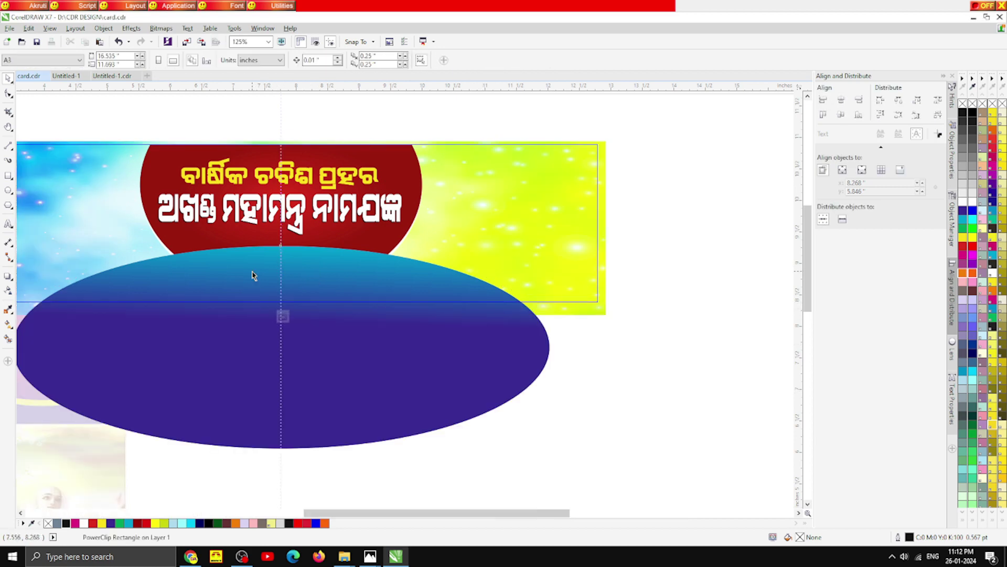
left_click_drag(281, 243, 286, 250)
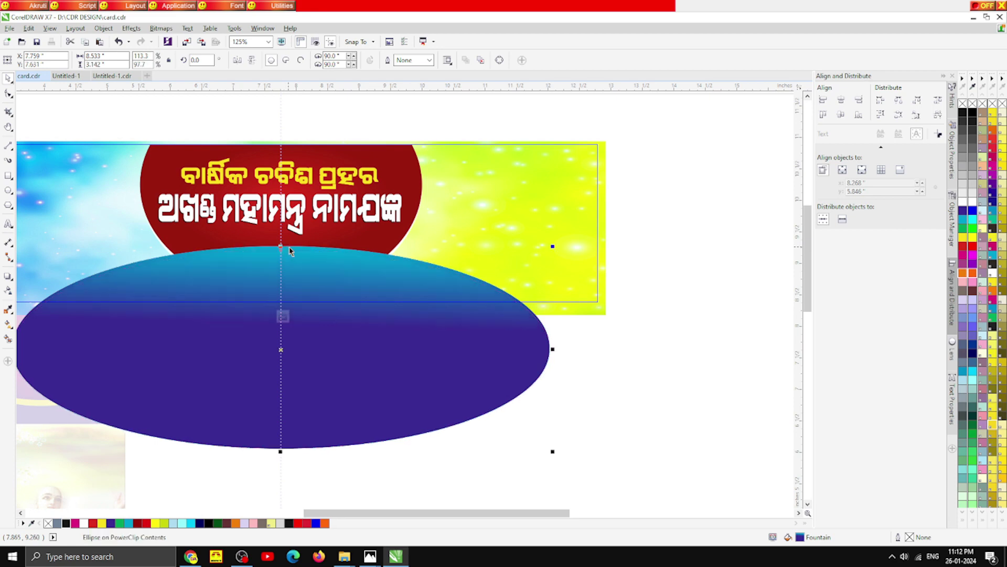
left_click_drag(104, 523, 283, 316)
left_click(282, 315)
left_click(549, 425)
scroll(296, 150, "down", 1)
scroll(270, 162, "up", 1)
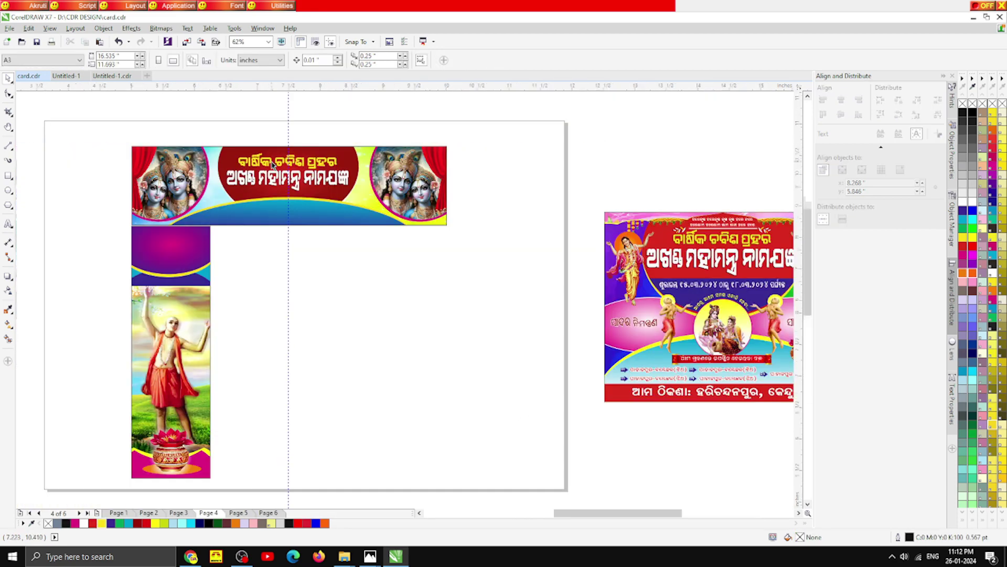
Step: Add the 24 pt welcome line "ଆପଣଙ୍କୁ ସ୍ୱାଗତ ଜଣାଉଛି..." on the header's blue band in the AkrutiOriBhuban-99 font
key("F8")
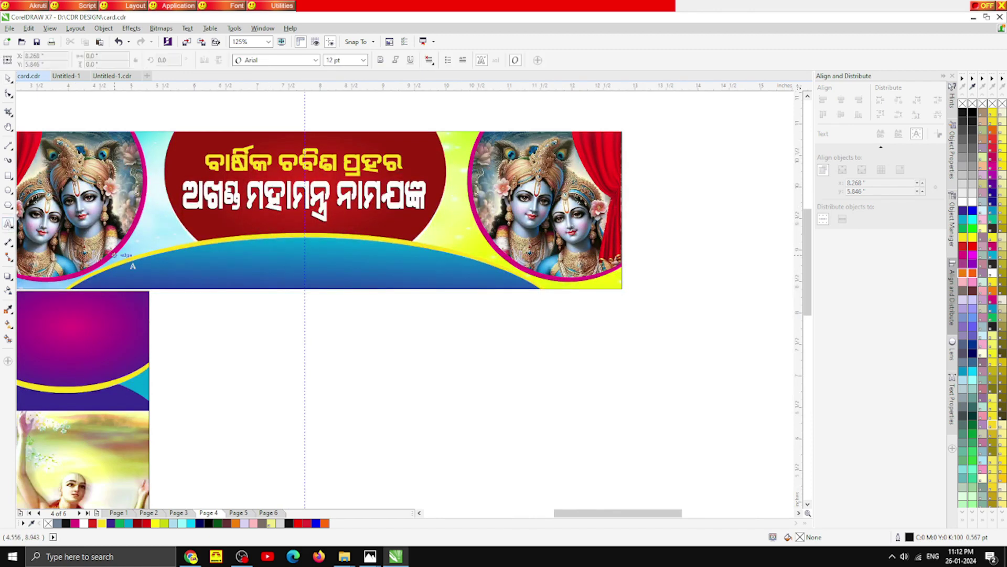
left_click(220, 261)
left_click(263, 61)
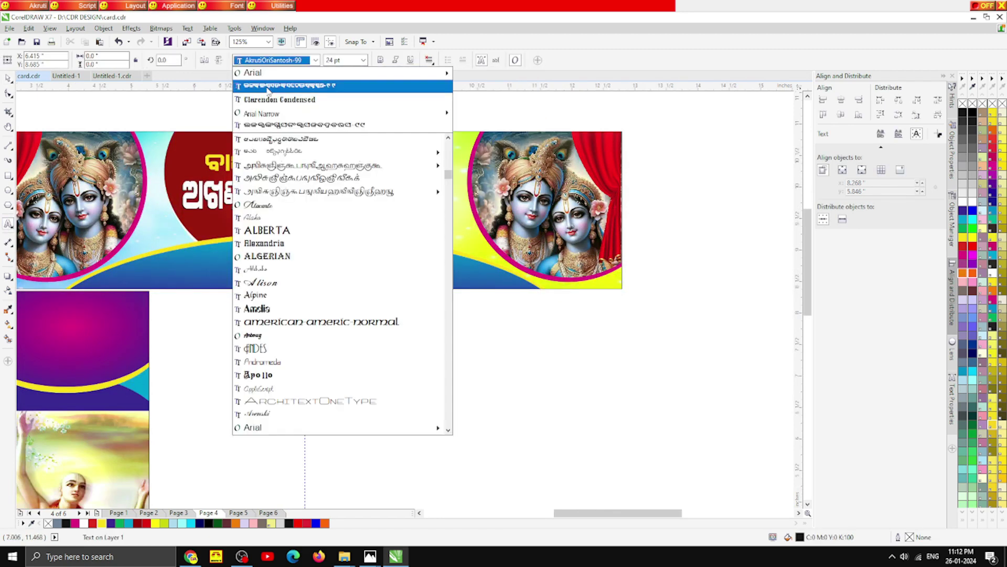
scroll(293, 262, "up", 1)
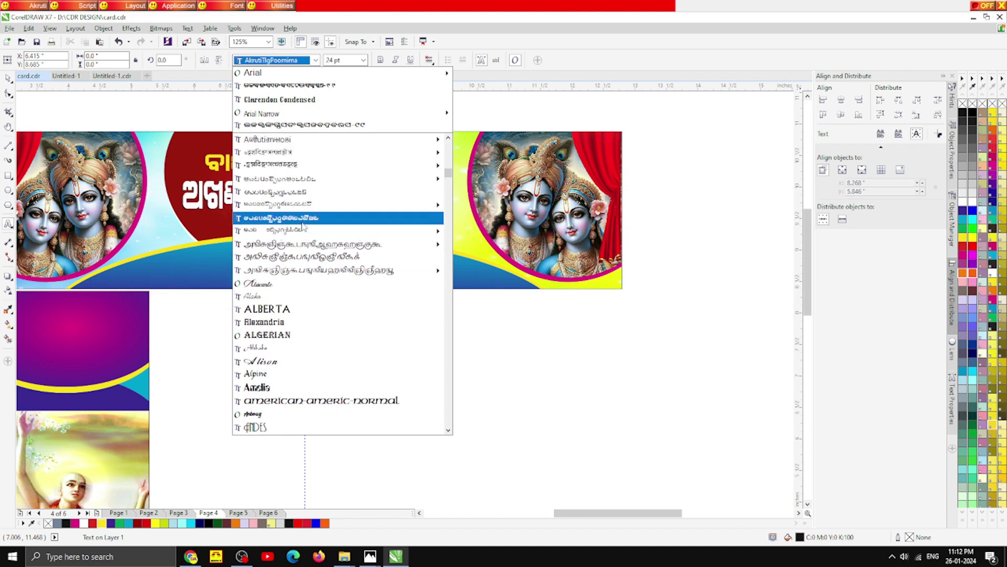
scroll(283, 241, "up", 8)
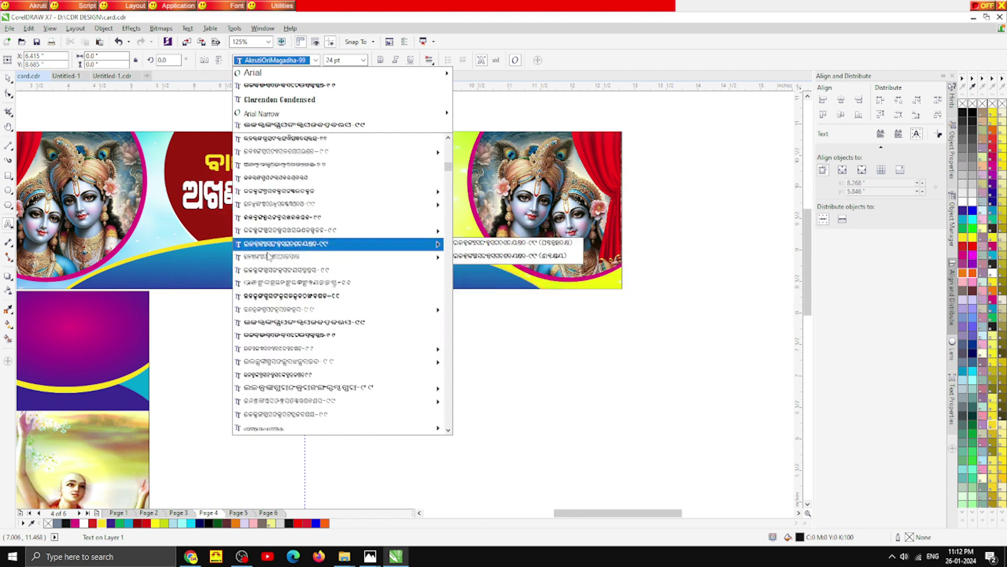
mouse_move(276, 205)
scroll(281, 184, "up", 2)
mouse_move(286, 152)
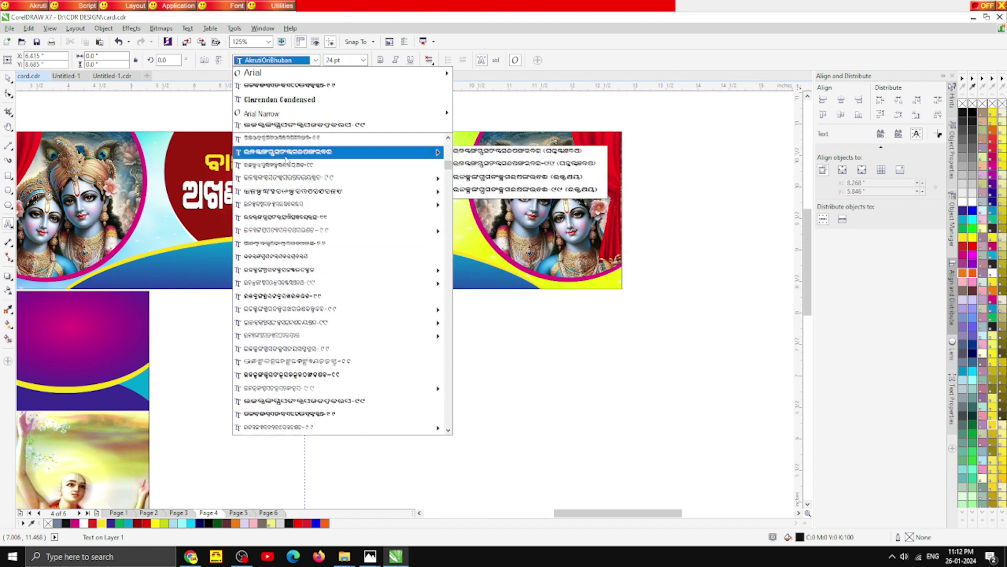
left_click(491, 163)
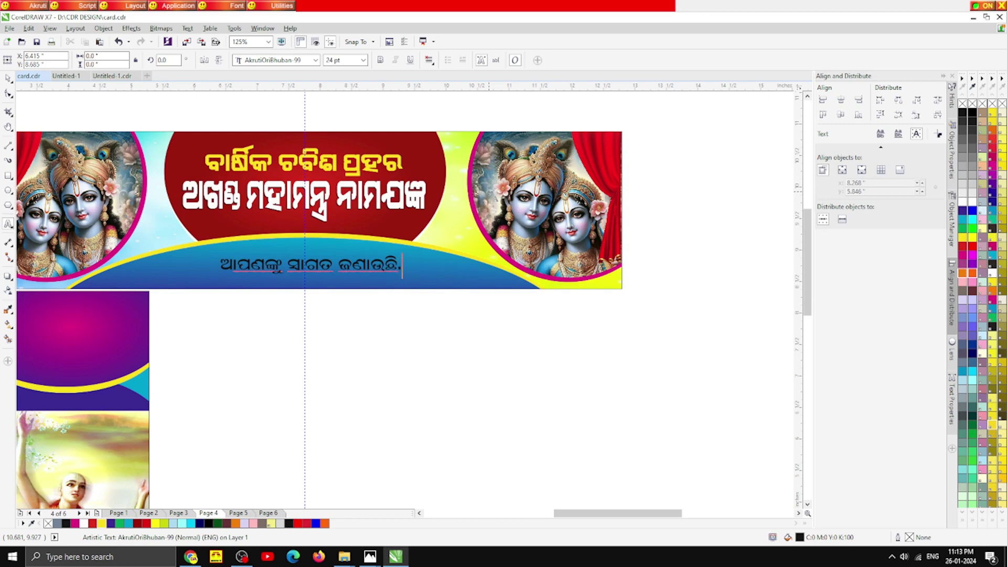
left_click(9, 79)
Step: Make the welcome line bold, enlarge it to about 4.78 by 0.43 inches and center it on the guideline in the blue band
left_click(275, 61)
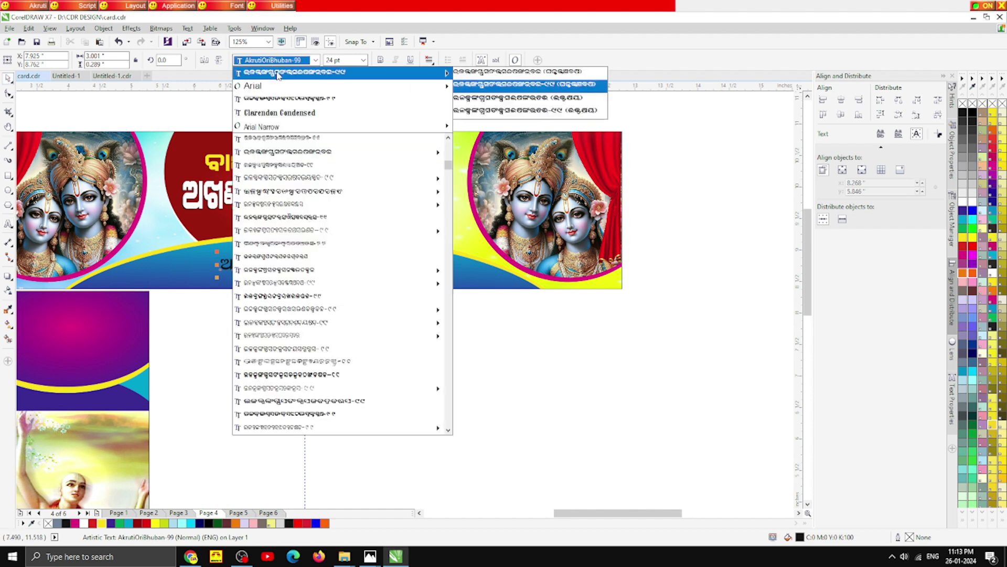
left_click(480, 116)
left_click_drag(430, 280, 477, 294)
scroll(314, 264, "up", 4)
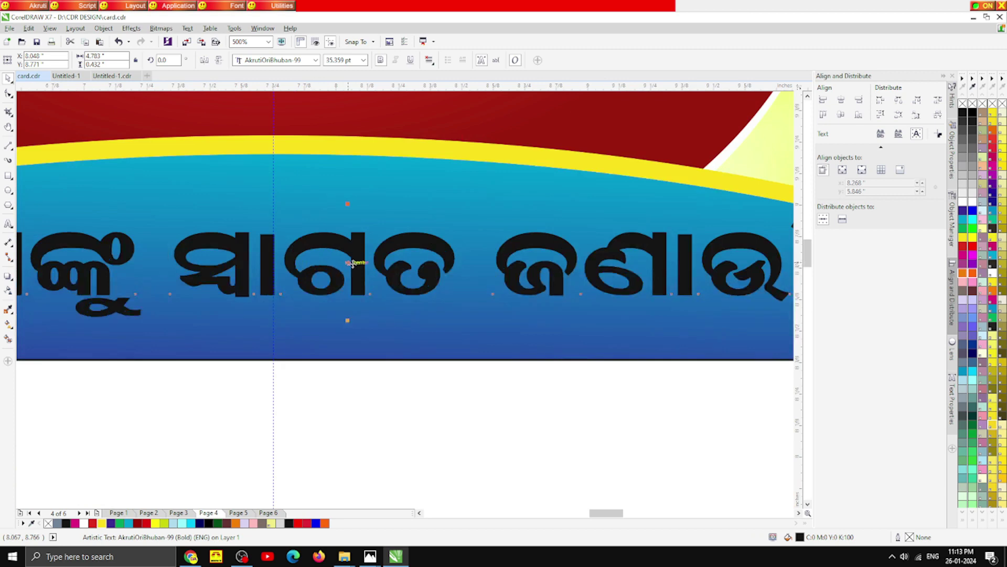
left_click_drag(349, 263, 274, 279)
scroll(312, 229, "down", 2)
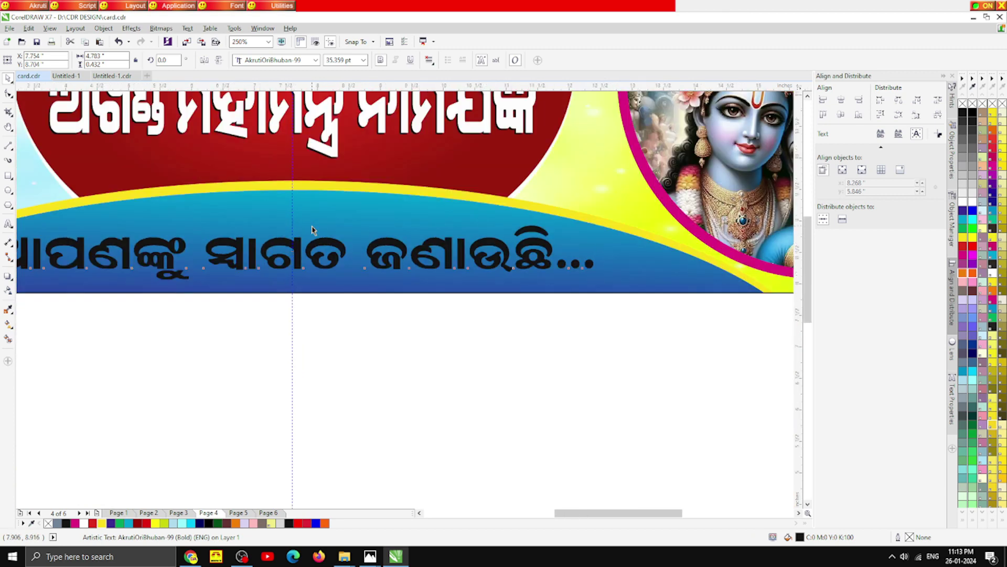
scroll(312, 230, "down", 2)
Step: Color the welcome line white and place a slightly offset black copy behind it as a shadow
left_click(83, 523)
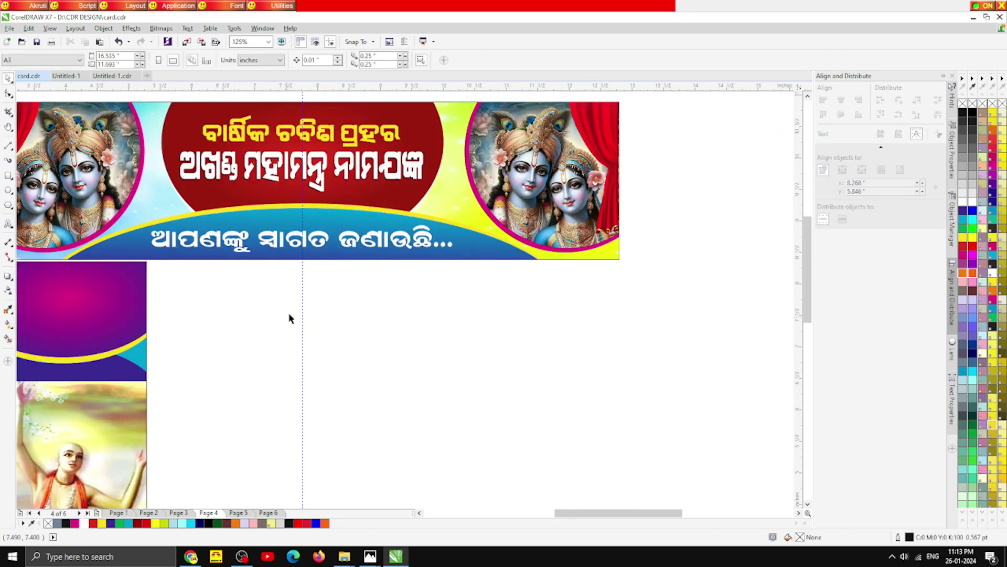
scroll(302, 259, "up", 4)
left_click_drag(306, 262, 304, 265)
scroll(304, 265, "up", 2)
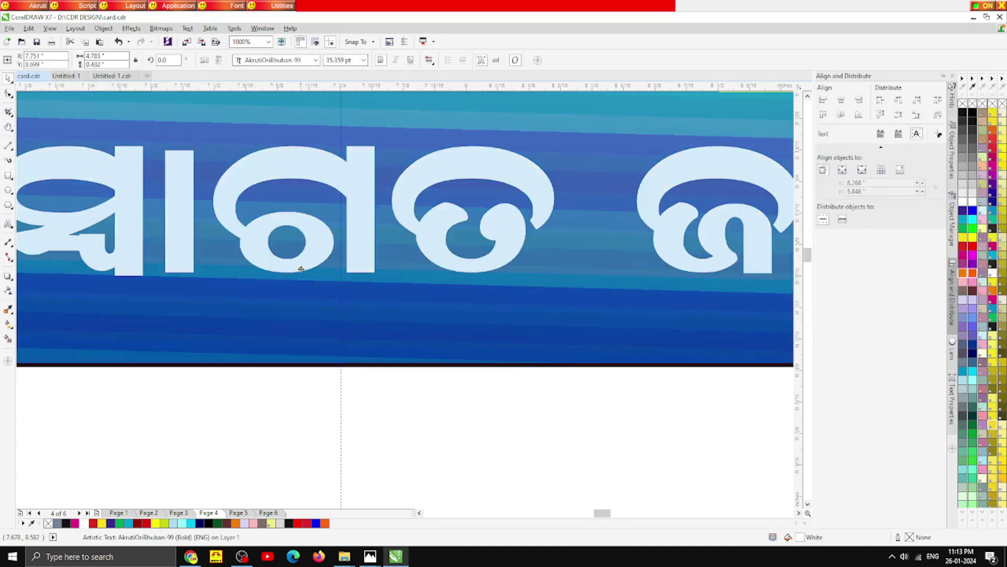
left_click(66, 523)
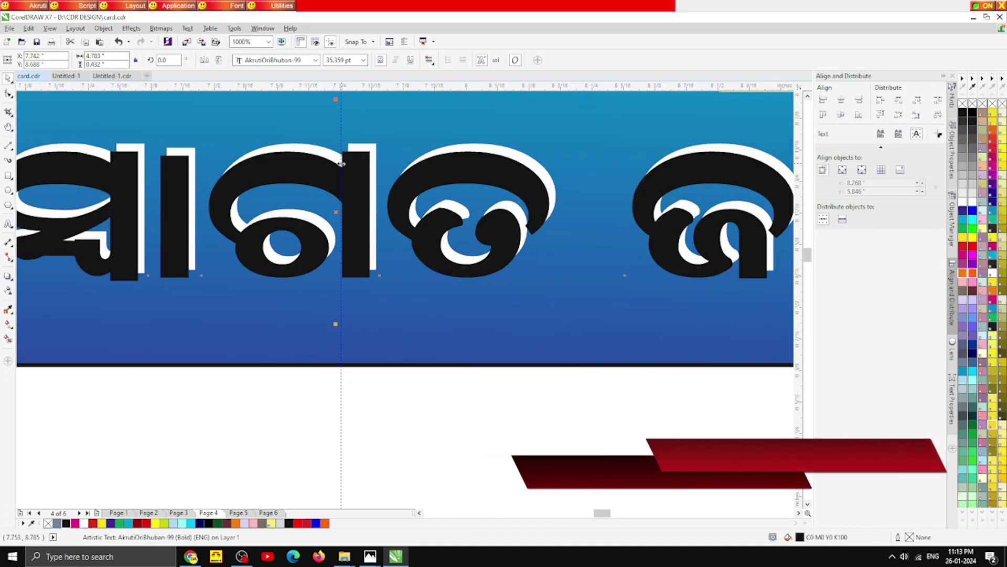
left_click_drag(347, 169, 350, 164)
key("ctrl+Page_Down")
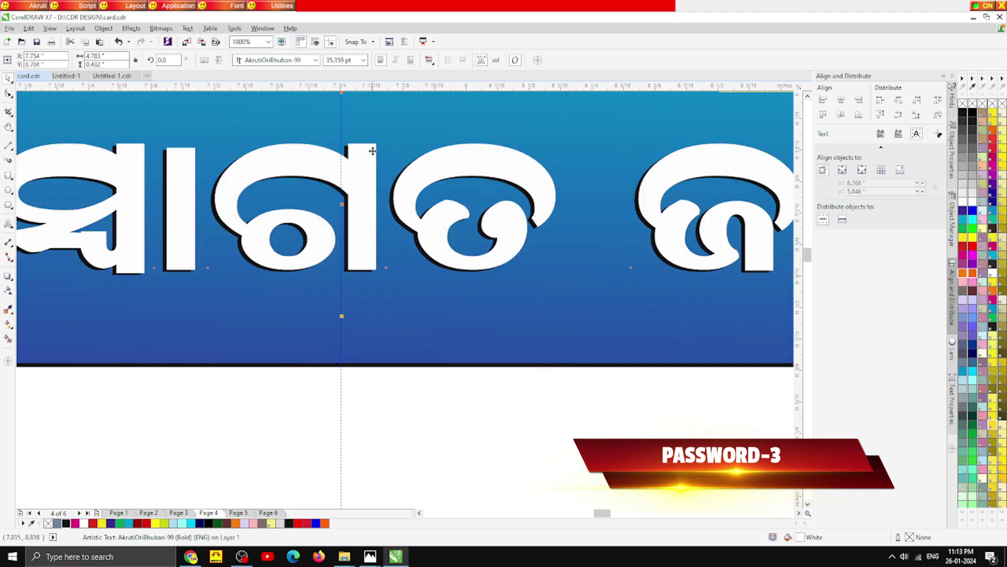
scroll(366, 201, "down", 2)
left_click(352, 323)
scroll(351, 328, "down", 1)
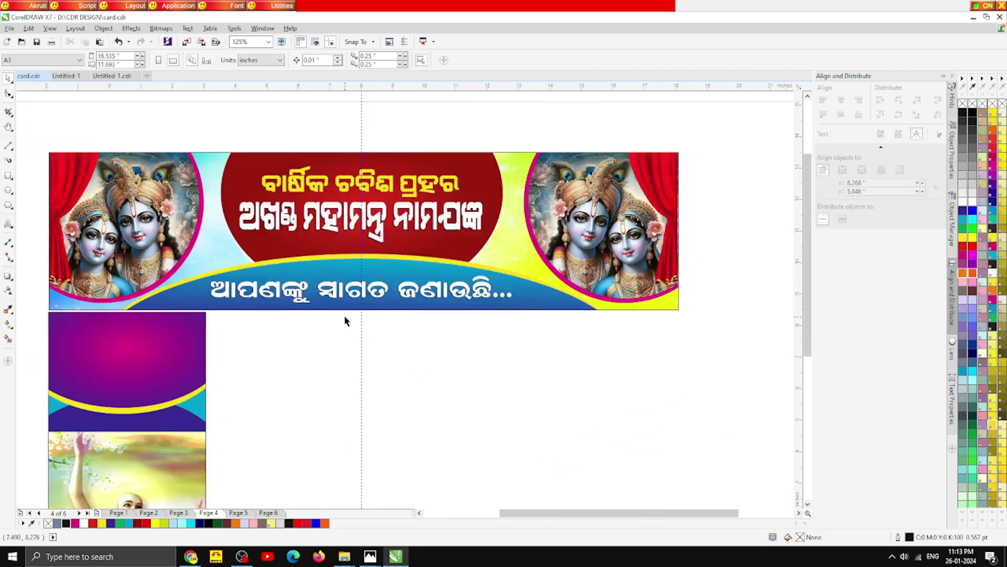
Step: Copy the dancing figure from the reference poster to the header beside the left deity circle, in front of the banner, about 1.23 by 1.76 inches
scroll(311, 211, "down", 1)
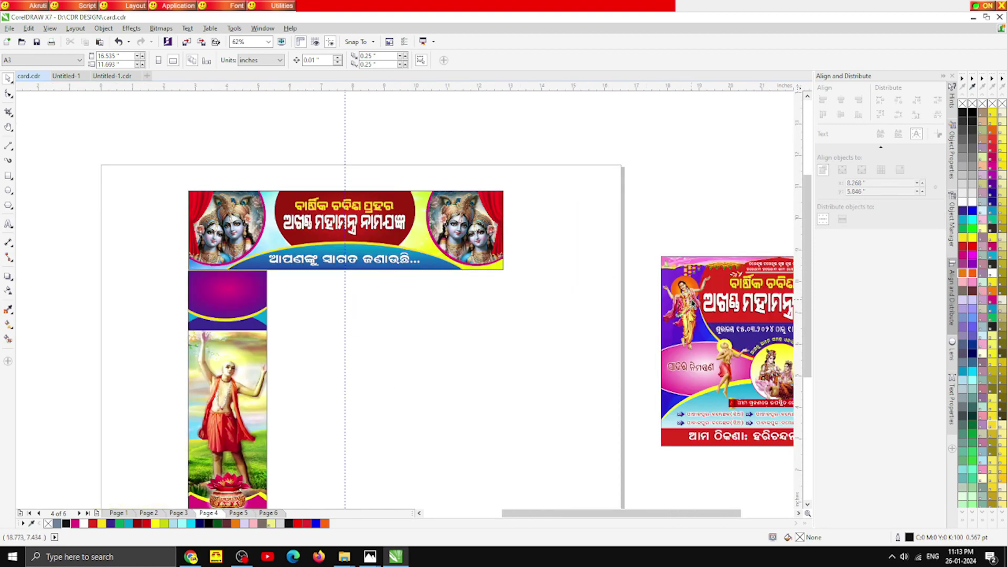
left_click_drag(725, 357, 264, 212)
right_click(265, 212)
scroll(264, 213, "up", 2)
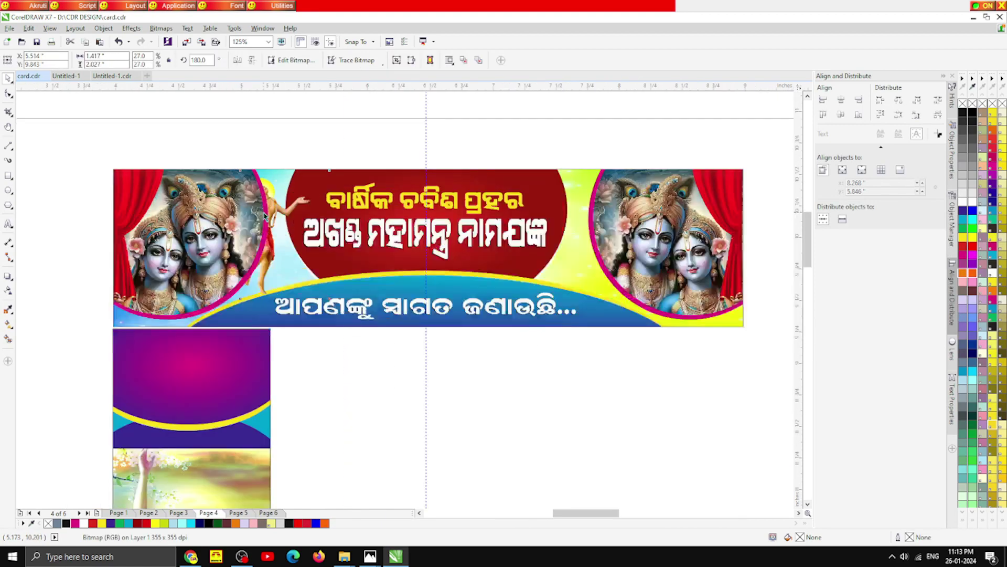
key("shift+Page_Up")
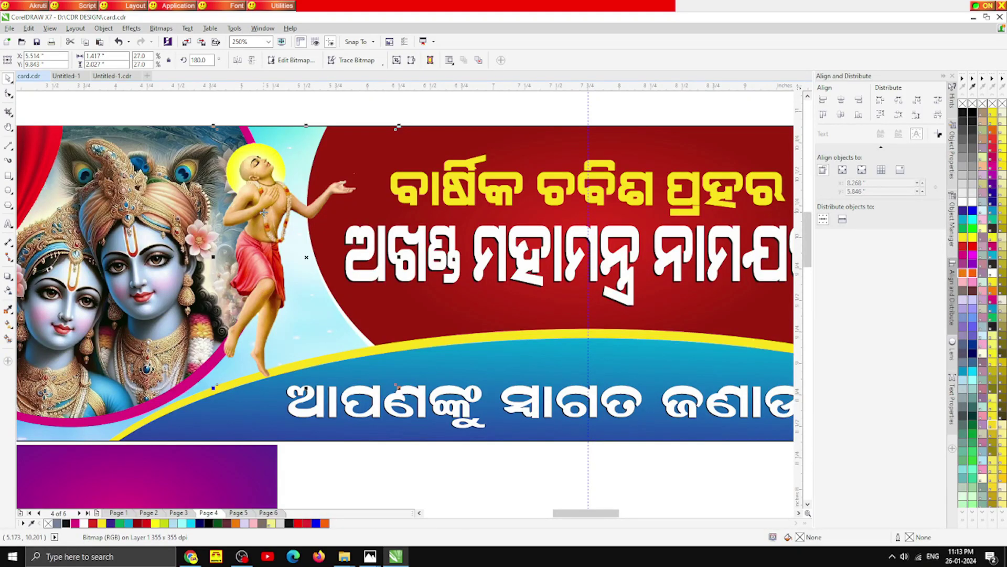
left_click_drag(264, 212, 262, 164)
Step: Duplicate the dancing figure to the gap beside the right deity circle and mirror the copy horizontally to face the headings
left_click_drag(302, 212, 539, 193)
scroll(236, 190, "down", 1)
scroll(559, 196, "up", 1)
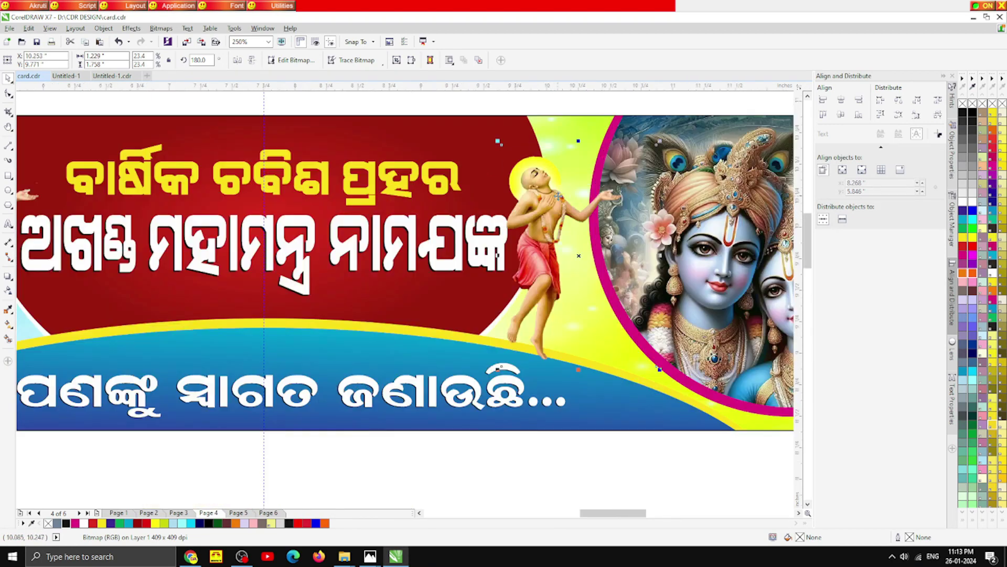
left_click(238, 62)
left_click_drag(607, 209, 559, 208)
scroll(458, 167, "down", 1)
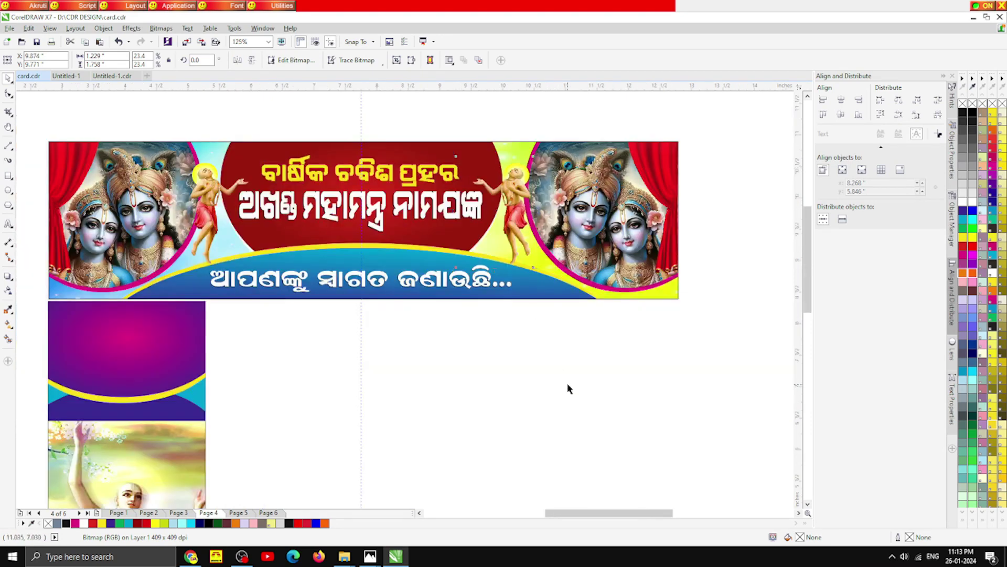
scroll(414, 299, "down", 1)
scroll(384, 261, "up", 1)
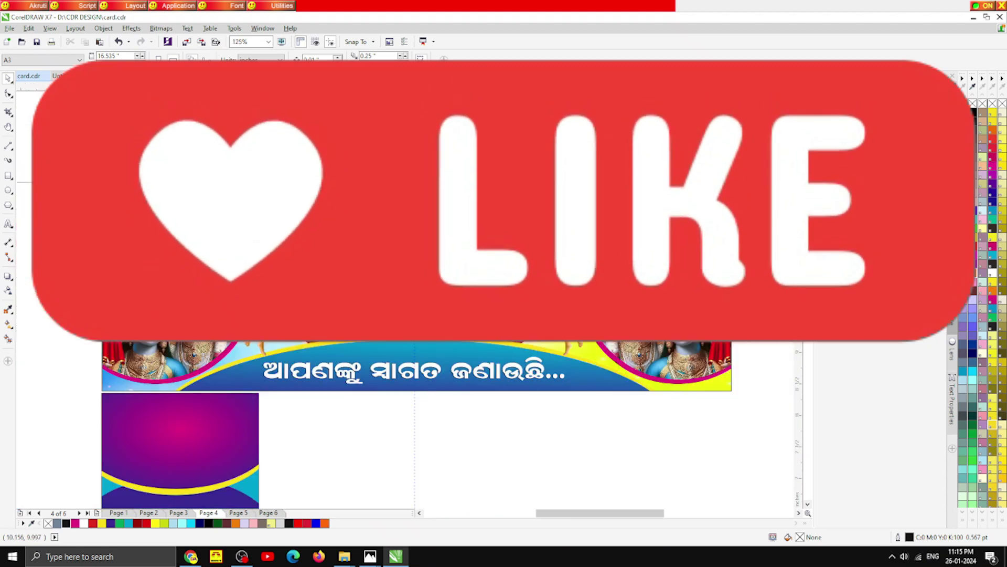
Step: Flip the dancing figure near the right deity circle horizontally and shift it inward so its raised hand meets the headings
left_click(566, 289)
key("Escape")
mouse_move(566, 288)
left_mouse_down()
mouse_move(441, 275)
mouse_move(565, 289)
left_mouse_up()
scroll(565, 289, "up", 1)
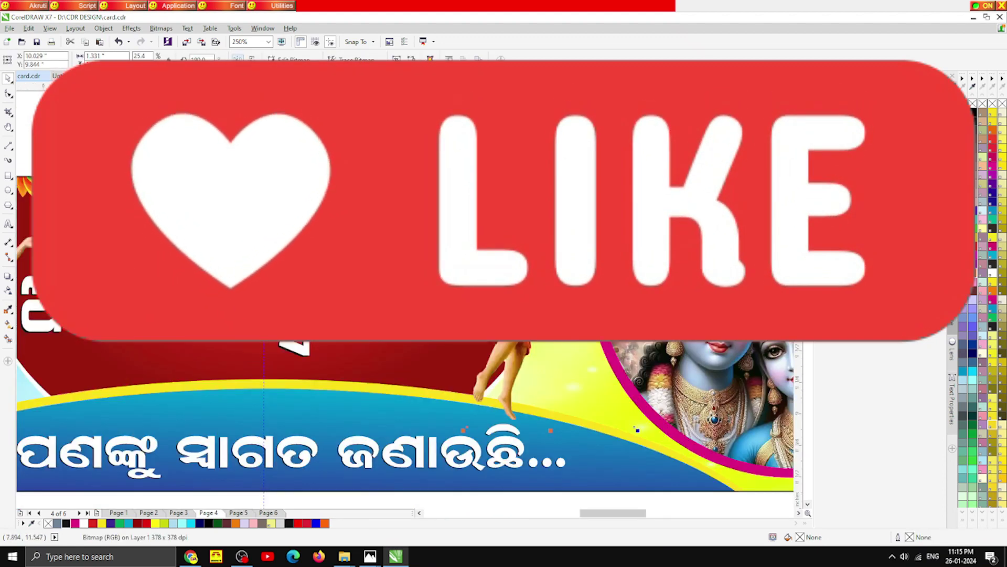
left_click(238, 60)
left_click_drag(569, 250, 536, 251)
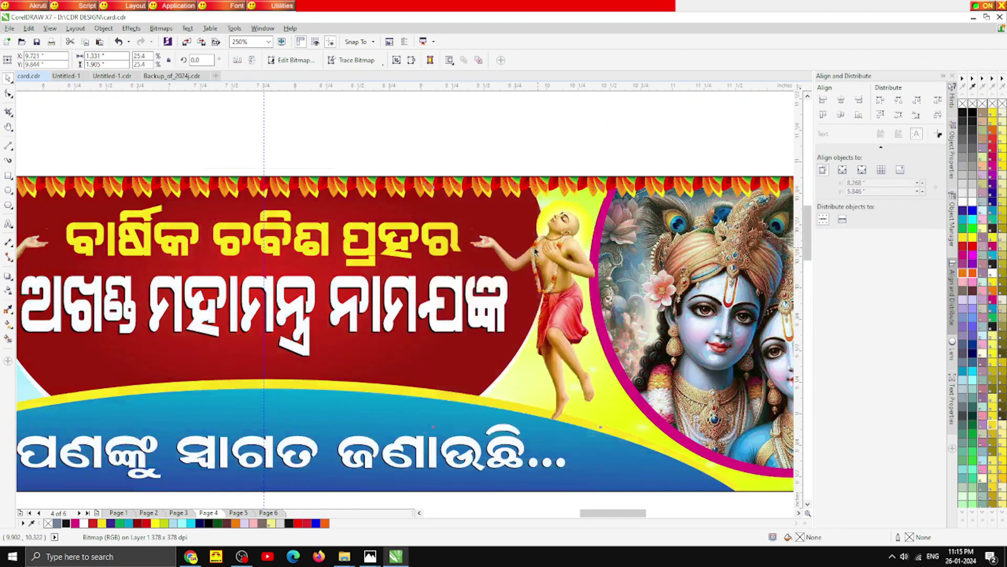
left_click(498, 128)
Step: Copy the red scroll ribbon from the reference poster to the header's guideline above the welcome line, sized about 3.56 by 0.70 inches
scroll(487, 278, "down", 1)
scroll(488, 278, "down", 1)
scroll(480, 281, "up", 1)
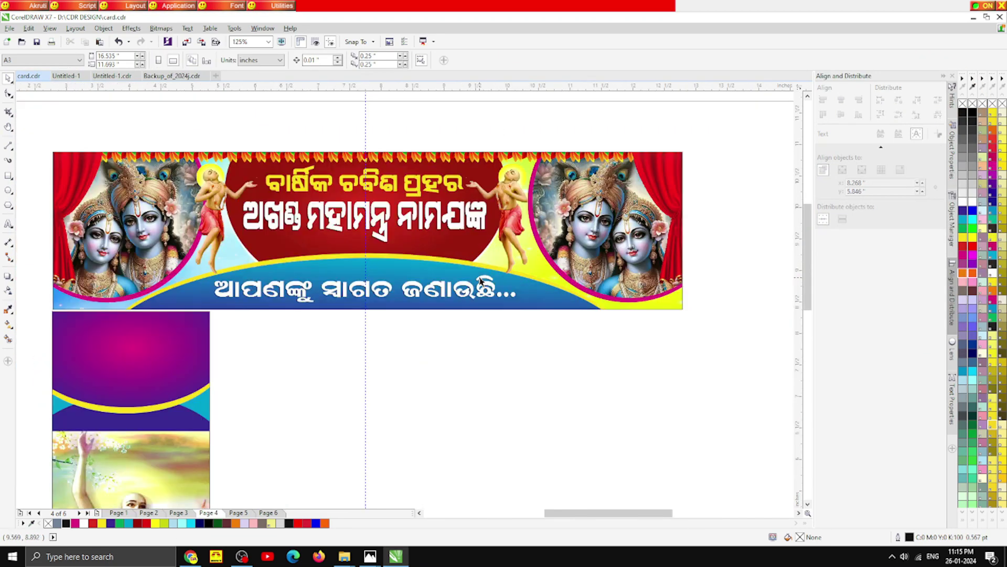
scroll(376, 243, "down", 1)
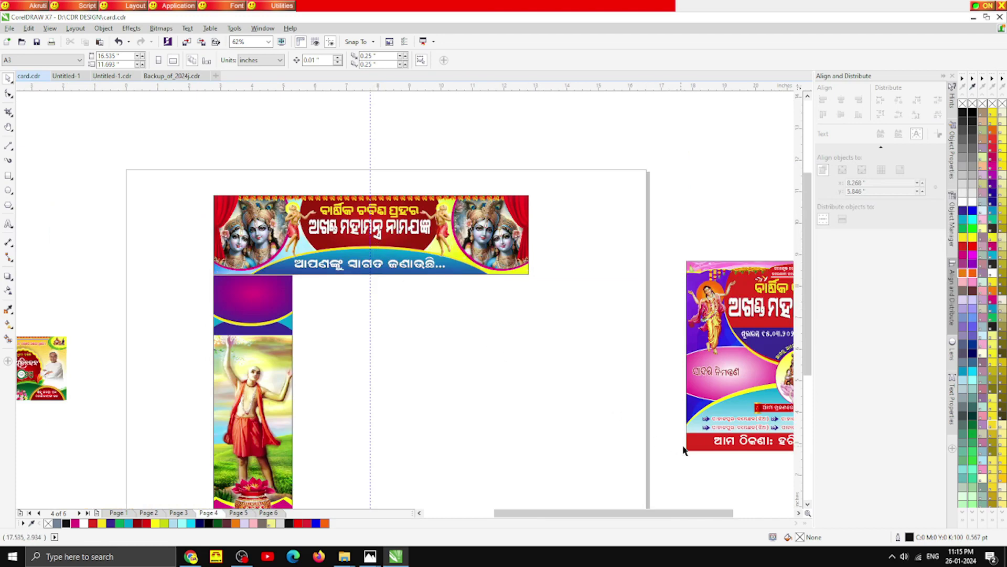
left_click_drag(757, 415, 375, 238)
scroll(375, 239, "up", 2)
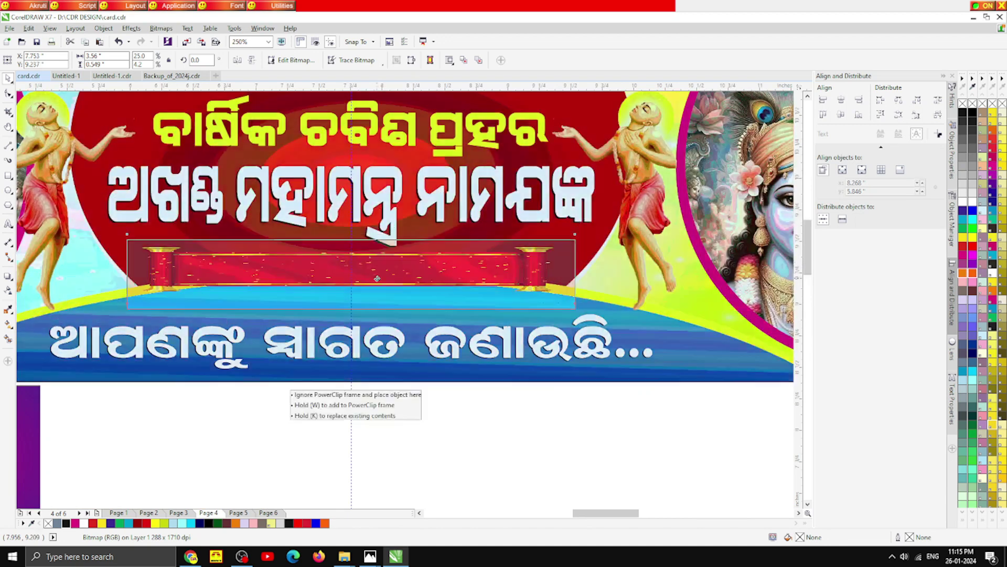
left_click_drag(357, 317, 352, 332)
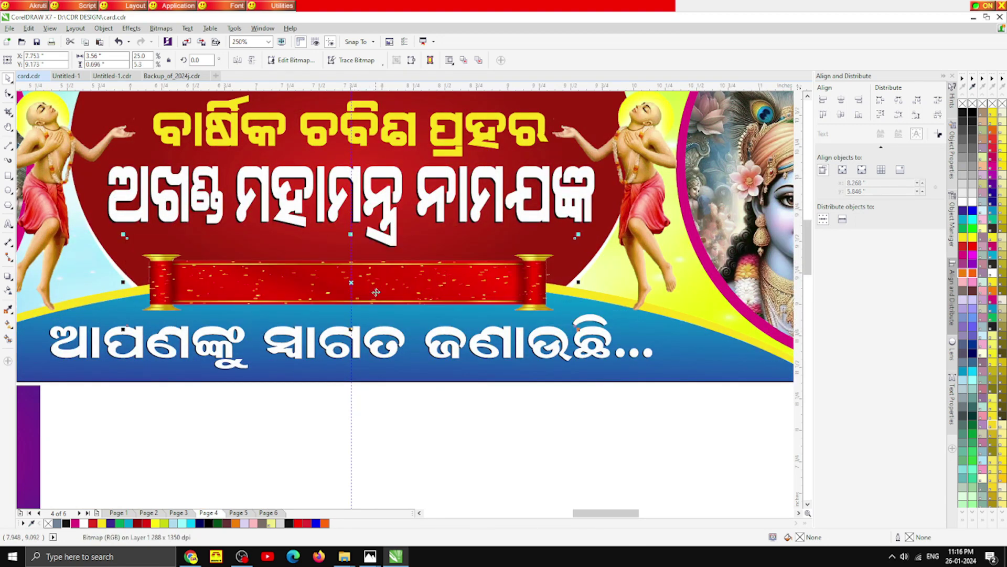
left_click(376, 289)
key("Up")
key("Up")
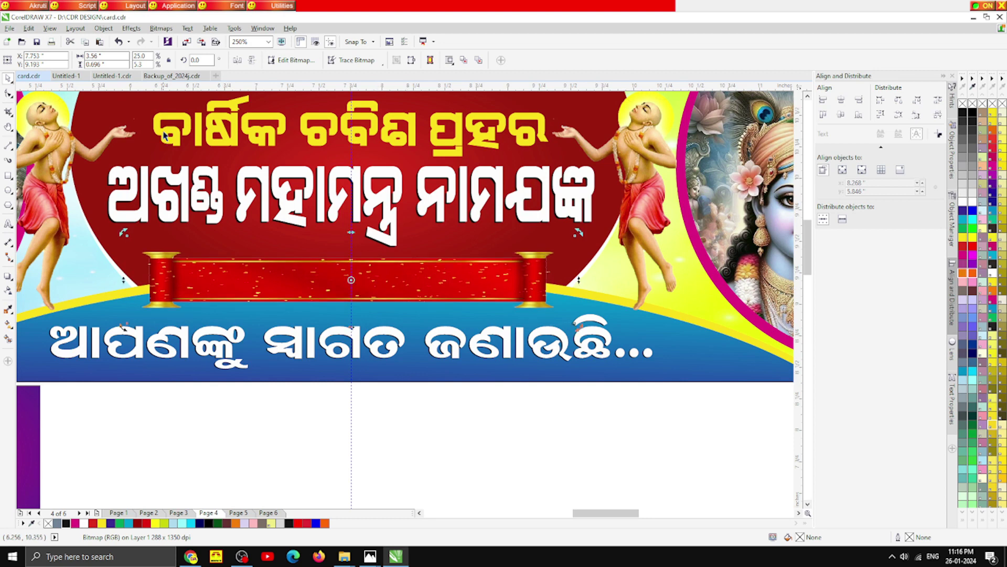
Step: Recolor the scroll ribbon from red to pink by shifting its master hue with the Hue/Saturation/Lightness adjustment
left_click(131, 29)
mouse_move(152, 40)
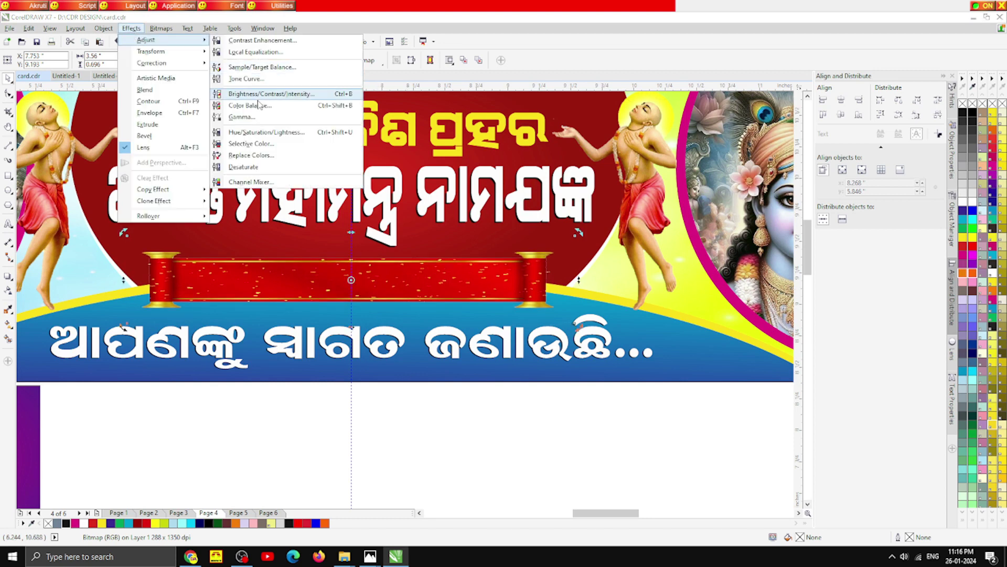
left_click(256, 133)
left_click(481, 278)
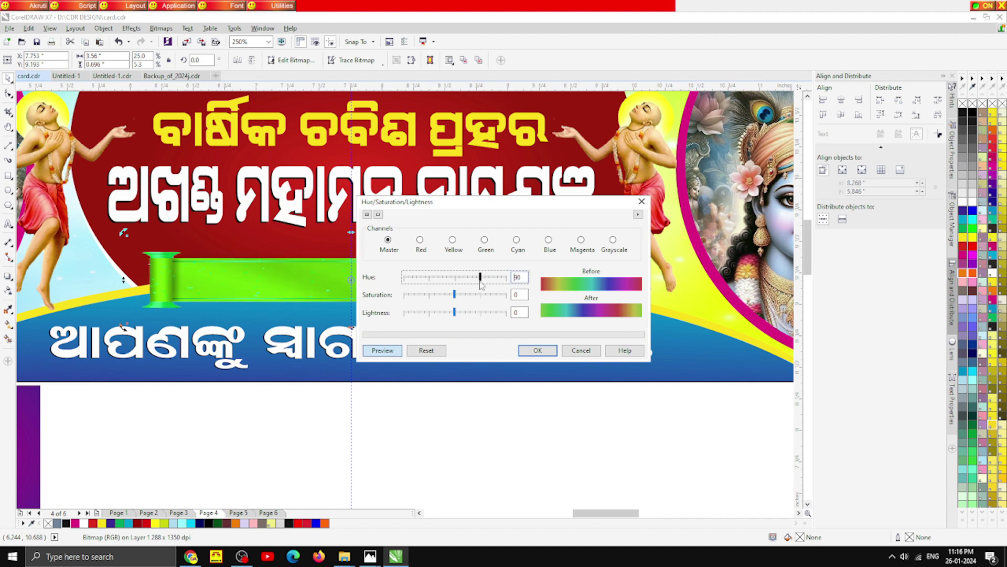
left_click(432, 278)
left_click(419, 276)
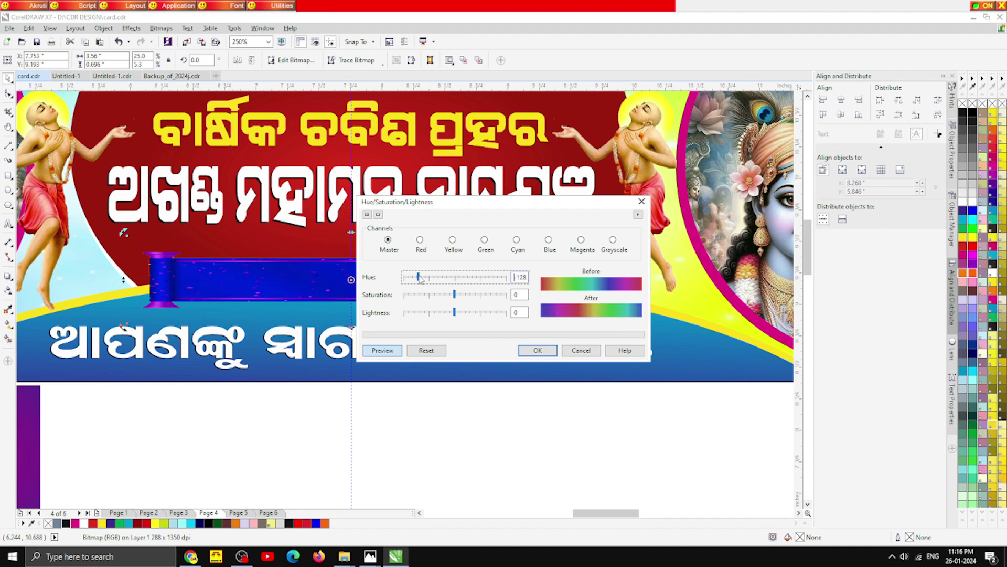
left_click_drag(419, 276, 502, 278)
left_click_drag(404, 281, 450, 280)
left_click(538, 350)
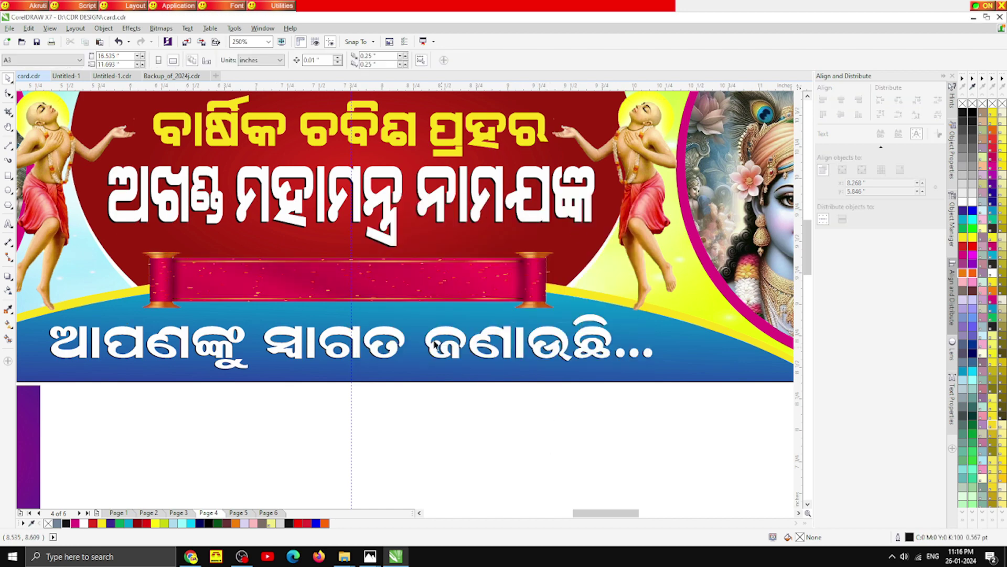
Step: Copy the white address line from the reference poster onto the pink ribbon and scale it to about 3.0 by 0.23 inches
scroll(381, 308, "down", 2)
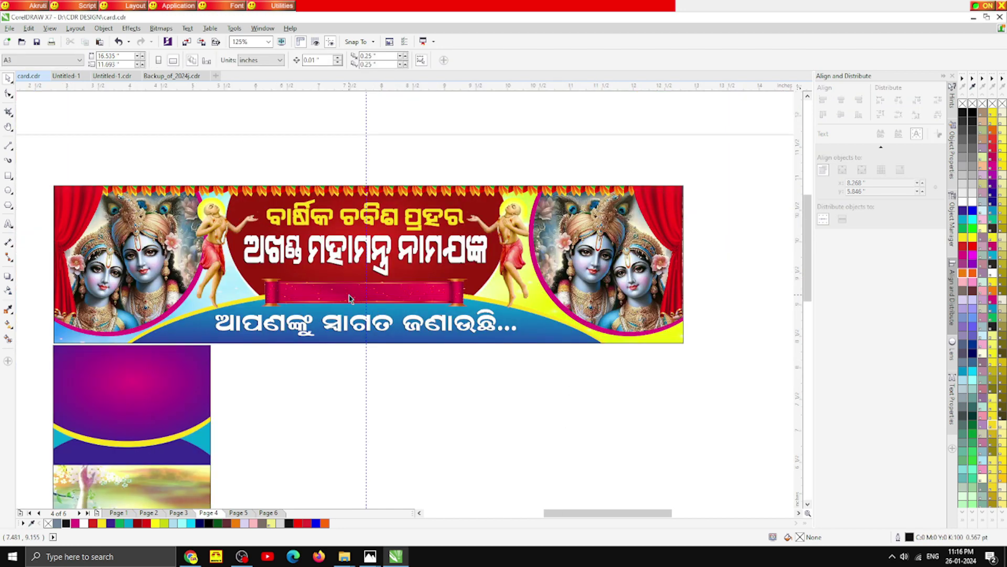
scroll(285, 198, "down", 1)
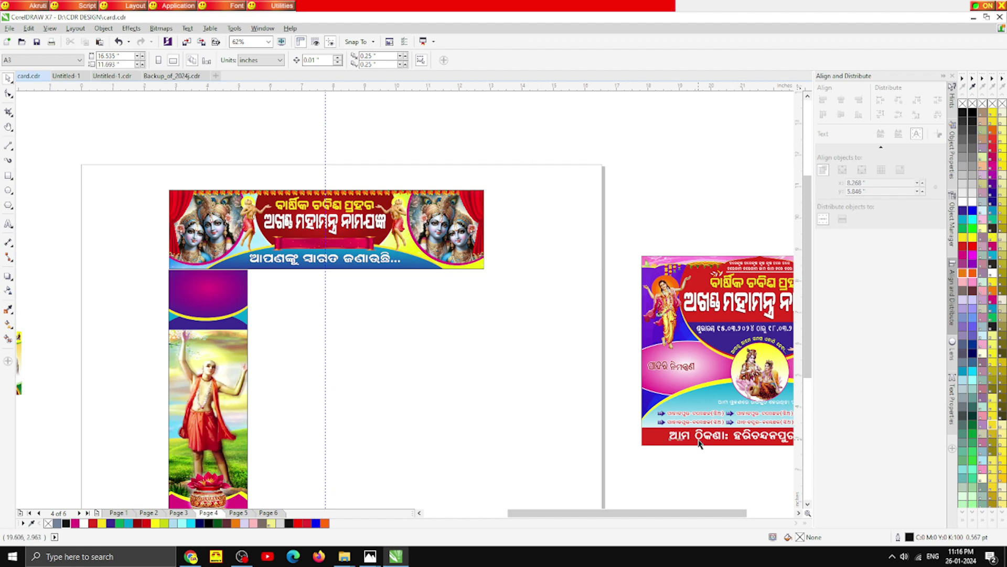
left_click_drag(699, 443, 326, 256)
scroll(343, 256, "up", 1)
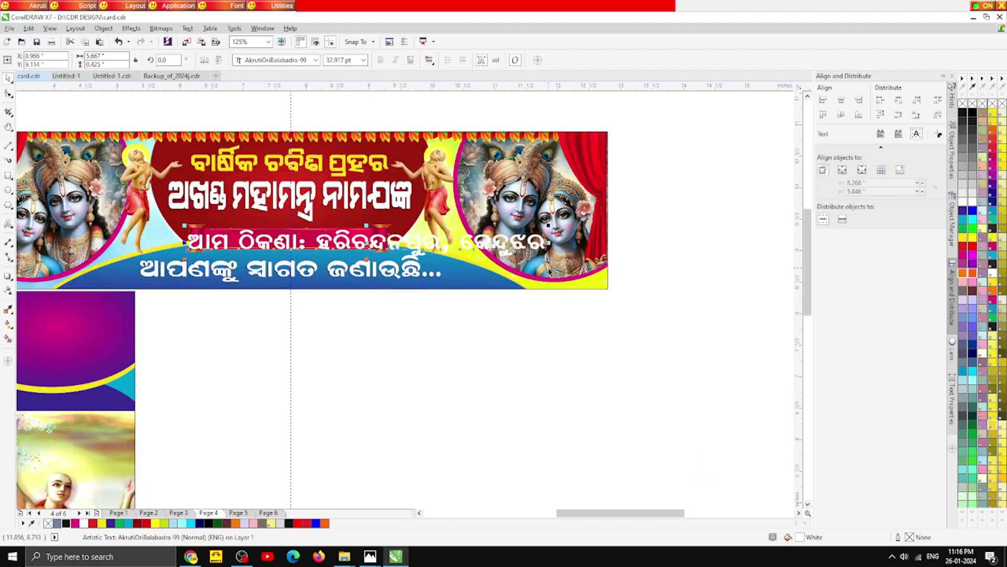
left_click_drag(546, 261, 377, 248)
scroll(301, 242, "up", 2)
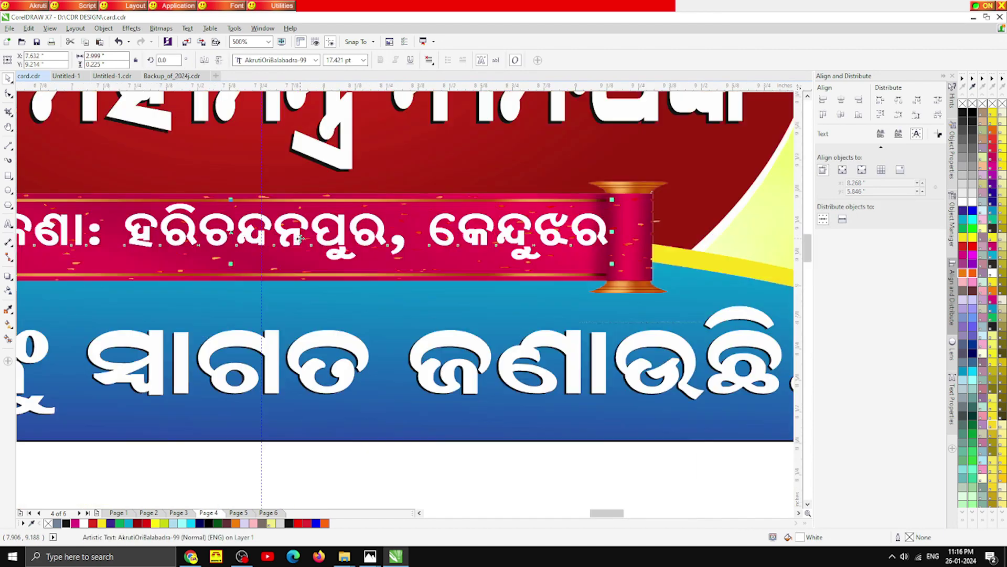
Step: Delete the leading "ଆମ ଠିକଣା:" label from the ribbon's address text, keeping only the place names
key("F3")
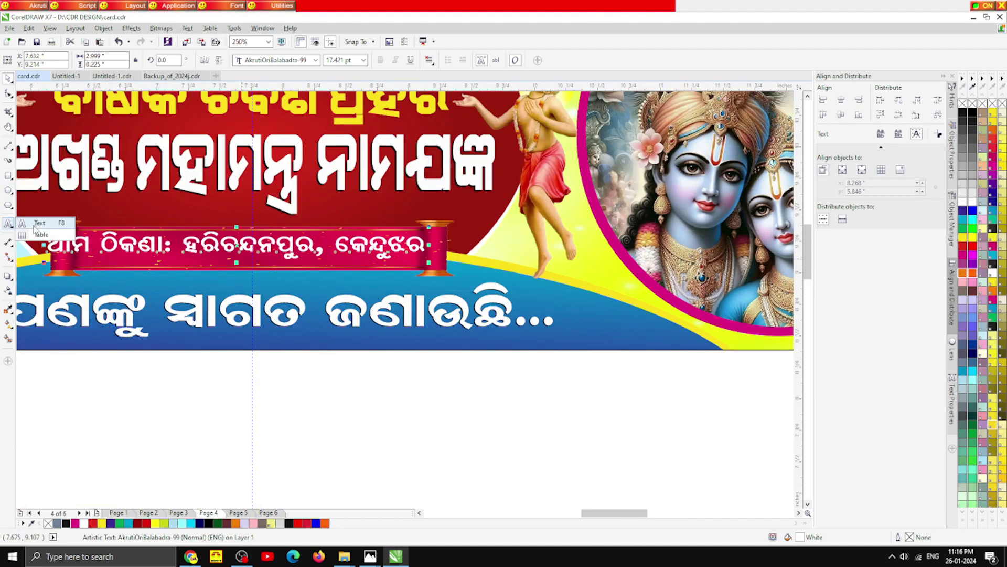
left_click(8, 224)
left_click_drag(184, 244, 17, 245)
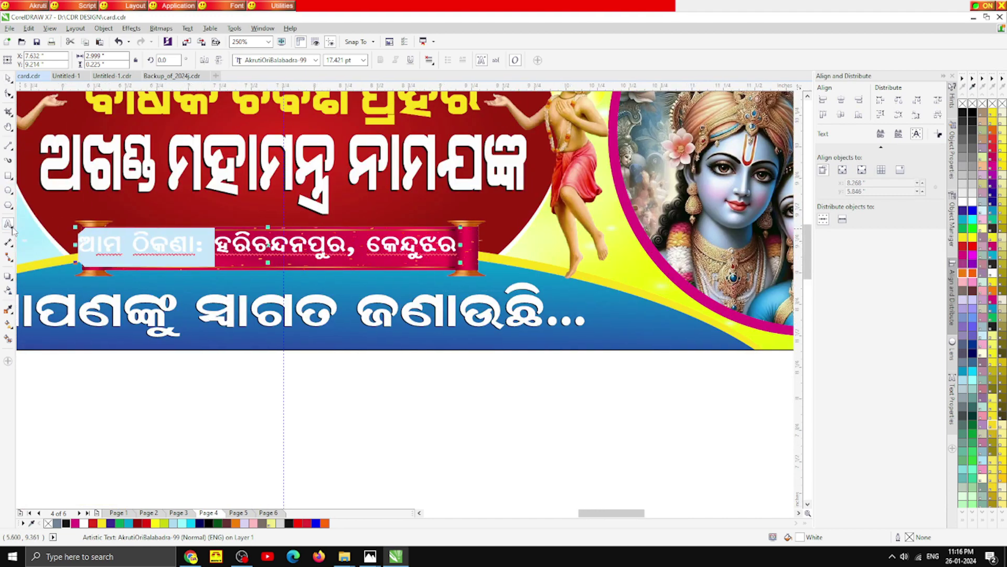
key("BackSpace")
left_click(8, 77)
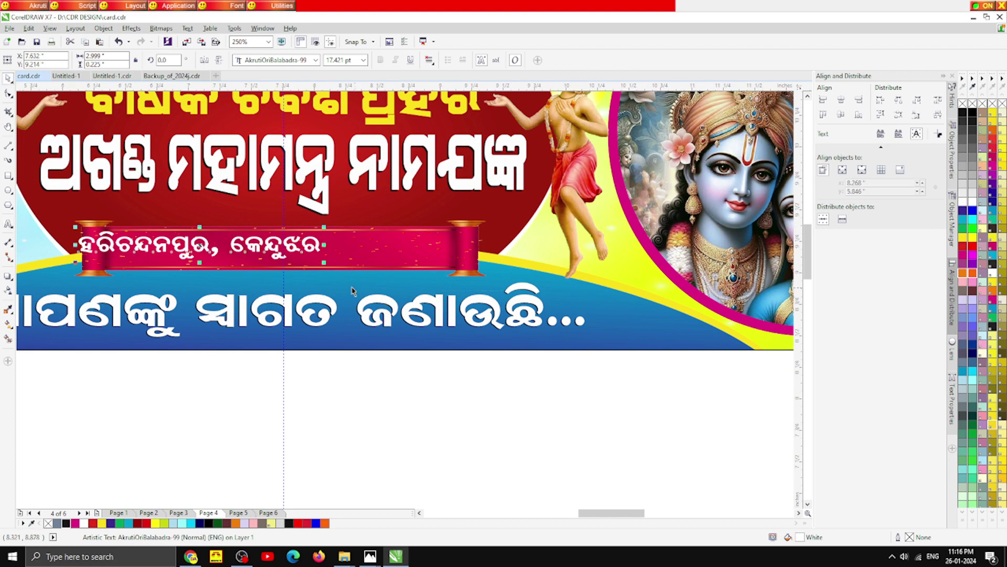
Step: Move the shortened address text to the middle of the ribbon and stretch it to about 2.2 inches wide
left_click_drag(216, 251, 276, 248)
left_click_drag(400, 247, 436, 247)
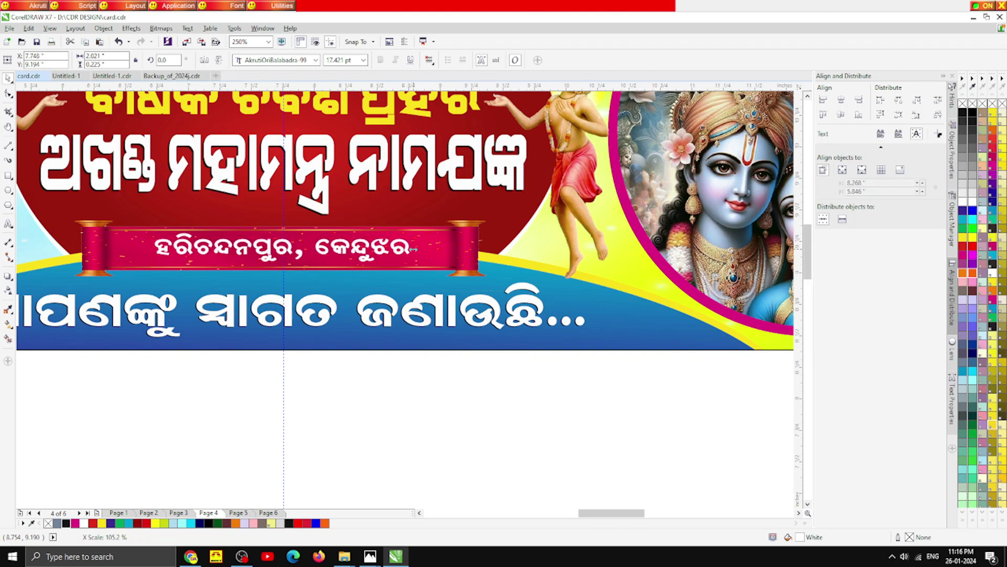
left_click_drag(334, 252, 264, 259)
key("ctrl+z")
left_click(366, 421)
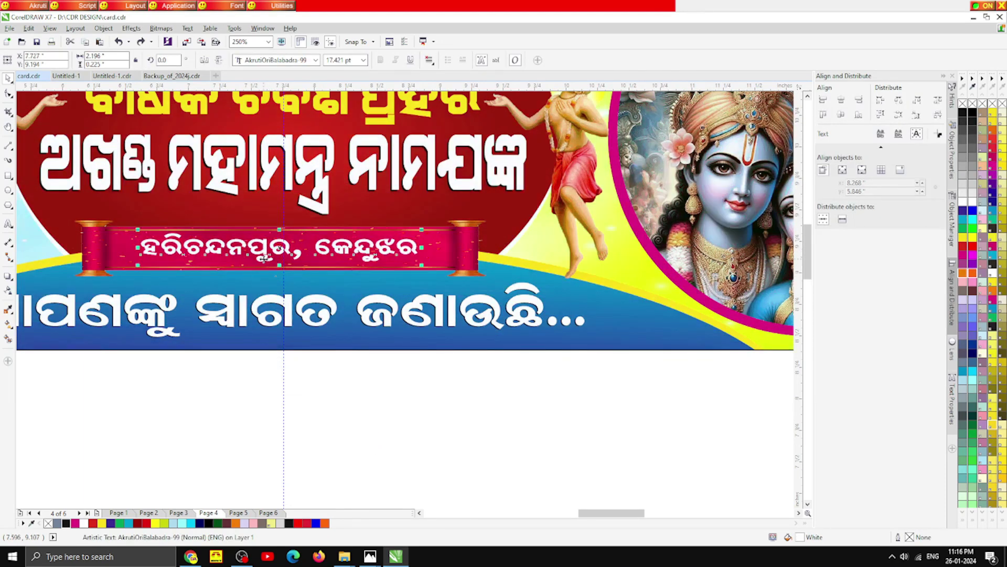
left_click(404, 407)
Step: Select all objects of the vertical side panel and move them out across the page's left edge, clear of the header
scroll(361, 264, "down", 3)
scroll(380, 309, "up", 1)
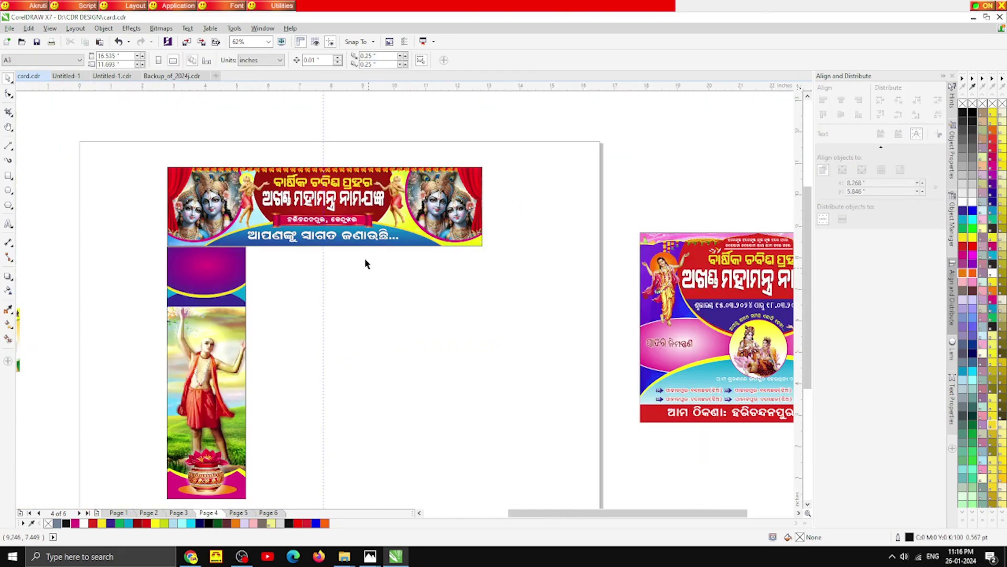
scroll(364, 263, "down", 1)
scroll(308, 284, "up", 1)
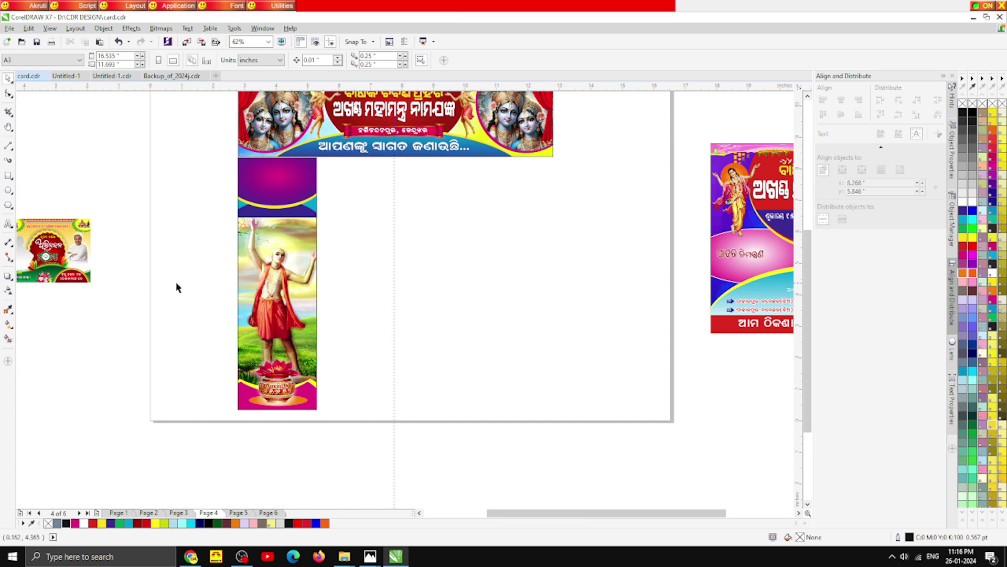
scroll(292, 270, "down", 1)
scroll(292, 269, "up", 1)
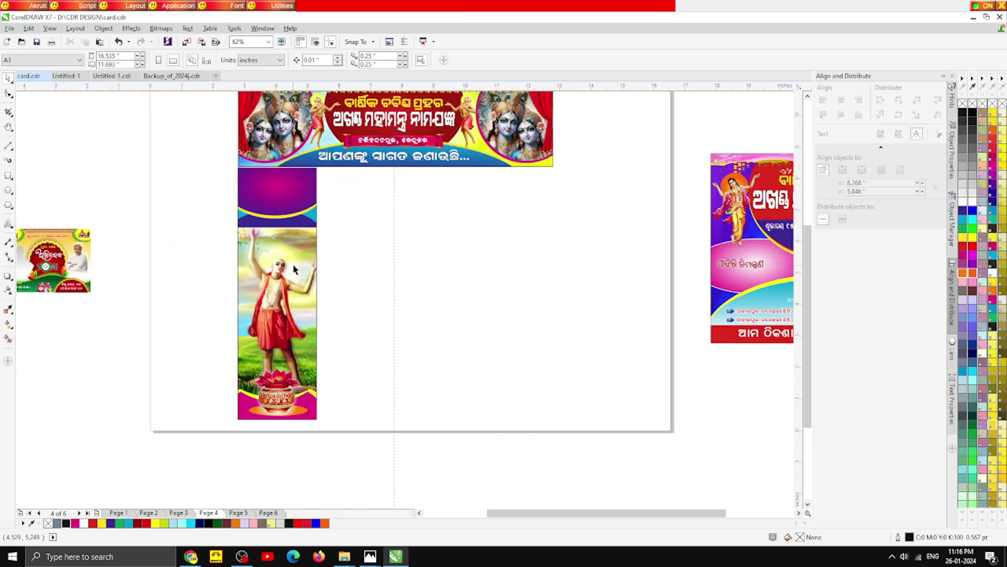
scroll(305, 274, "down", 1)
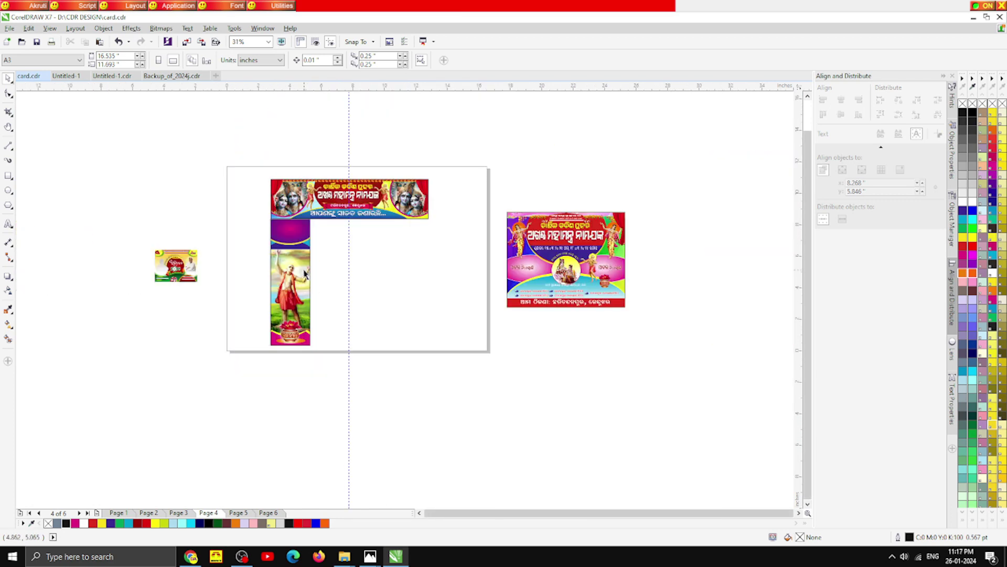
scroll(309, 245, "up", 1)
left_click_drag(342, 479, 142, 222)
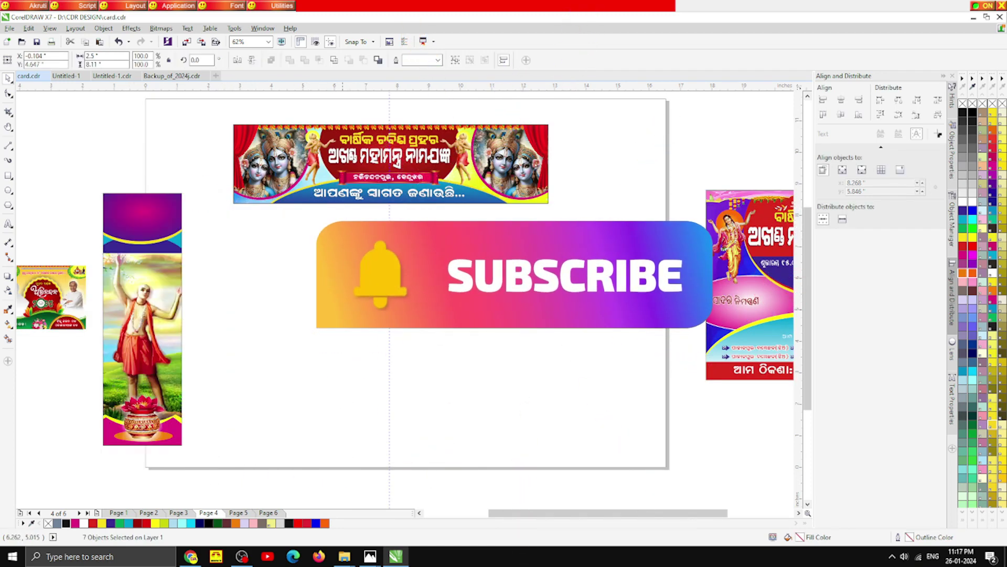
left_click(308, 281)
Step: Copy the lotus pot from the reference poster to the header beside the right deity circle, about 0.80 by 0.91 inches
scroll(308, 281, "down", 1)
scroll(353, 220, "up", 1)
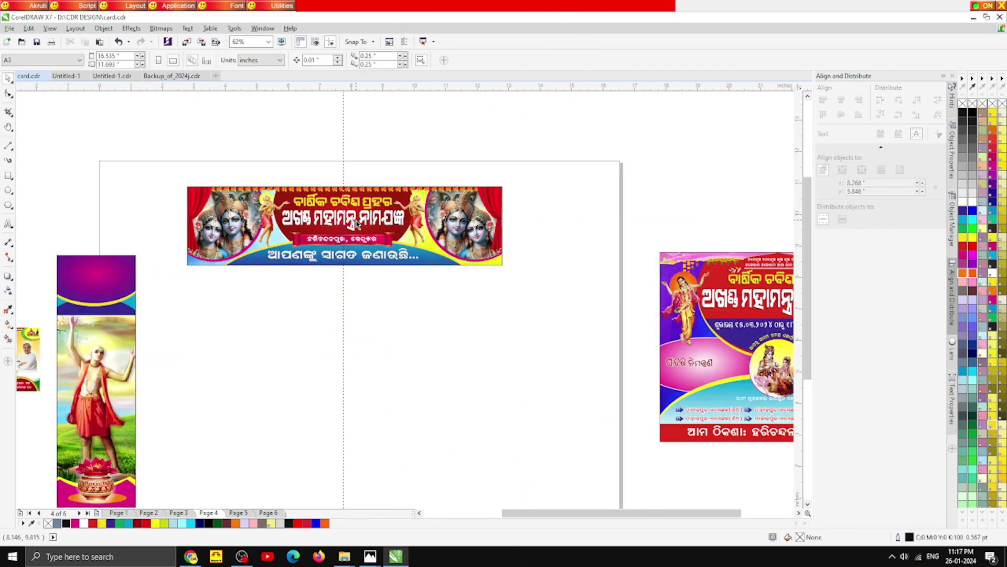
scroll(356, 223, "up", 1)
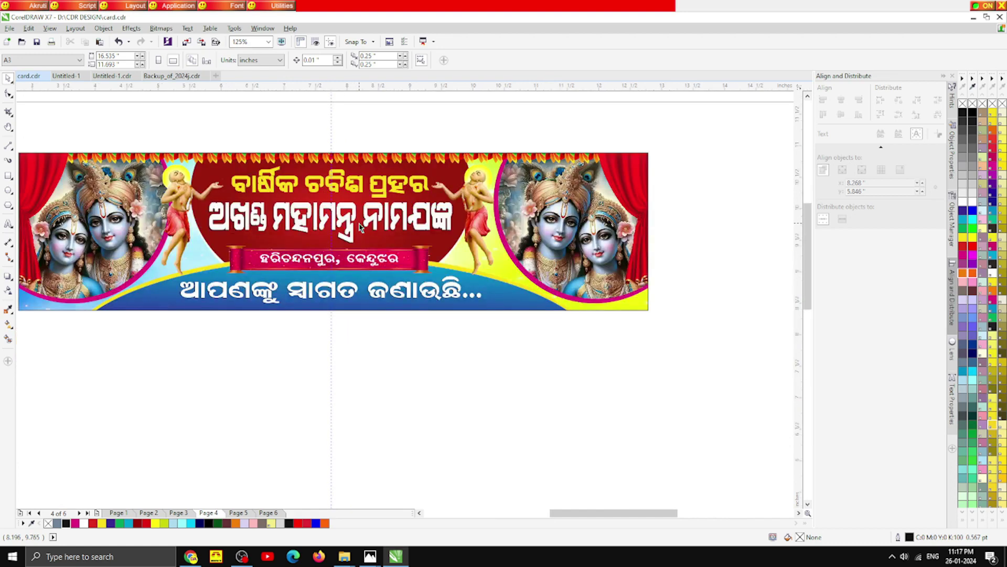
scroll(360, 226, "down", 1)
scroll(429, 271, "down", 1)
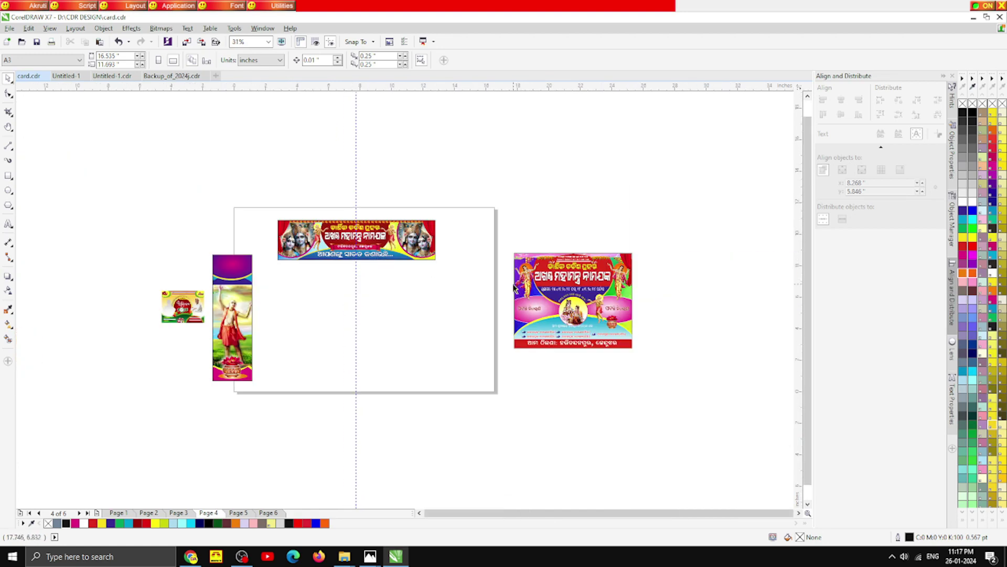
scroll(513, 285, "up", 1)
left_click_drag(714, 366, 288, 202)
scroll(290, 198, "up", 2)
left_click_drag(286, 156, 299, 170)
left_click_drag(363, 227, 372, 251)
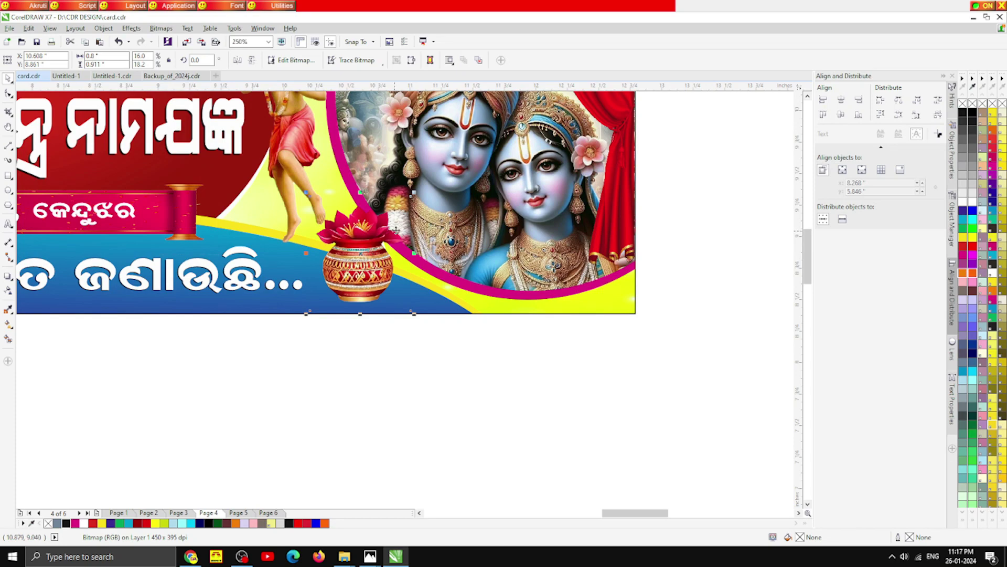
Step: Duplicate the lotus pot to the matching spot beside the left deity circle and mirror the copy horizontally
scroll(395, 229, "down", 2)
left_click_drag(394, 231, 225, 218)
scroll(208, 235, "up", 1)
left_click(238, 58)
scroll(201, 225, "up", 2)
scroll(224, 218, "down", 2)
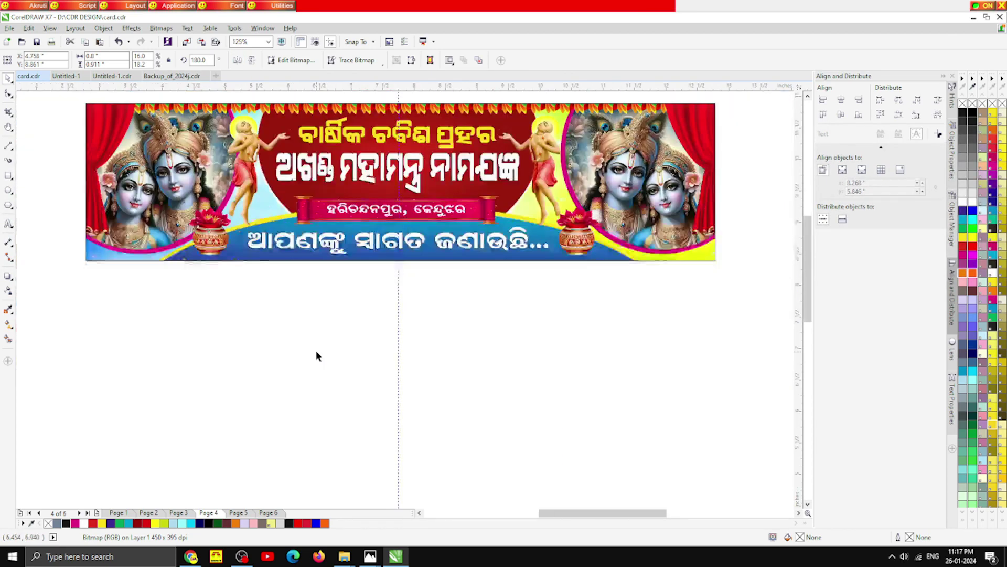
left_click(317, 356)
Step: Duplicate the side panel's clipped background frame to the area under the header's left end
scroll(267, 262, "down", 1)
scroll(278, 234, "up", 1)
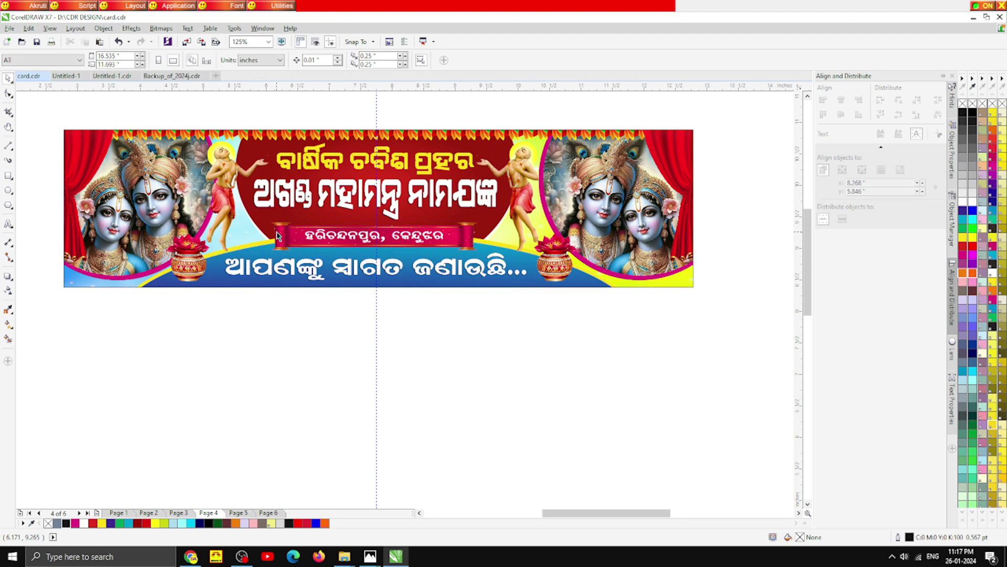
scroll(294, 233, "down", 2)
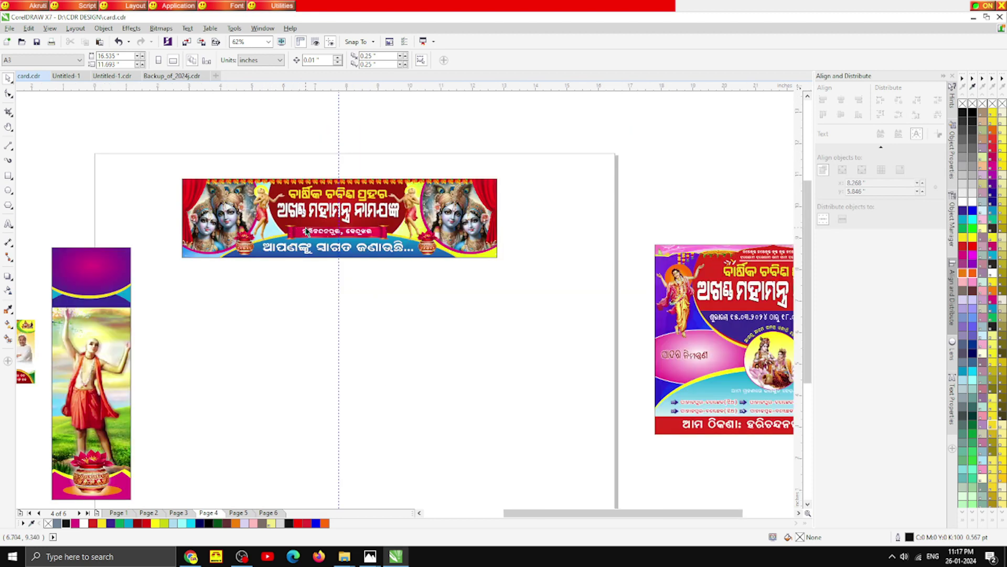
scroll(307, 236, "up", 1)
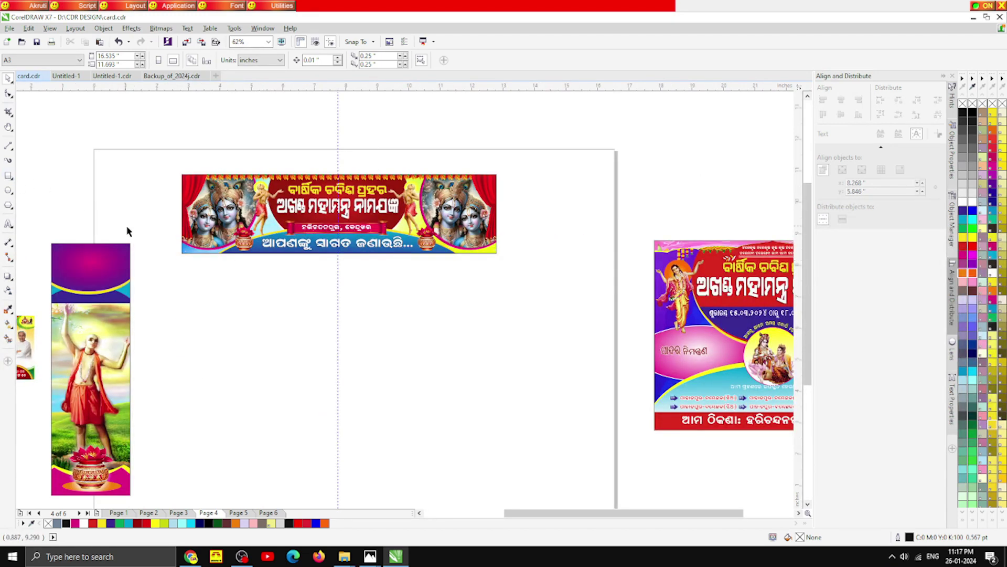
left_click_drag(130, 293, 262, 344)
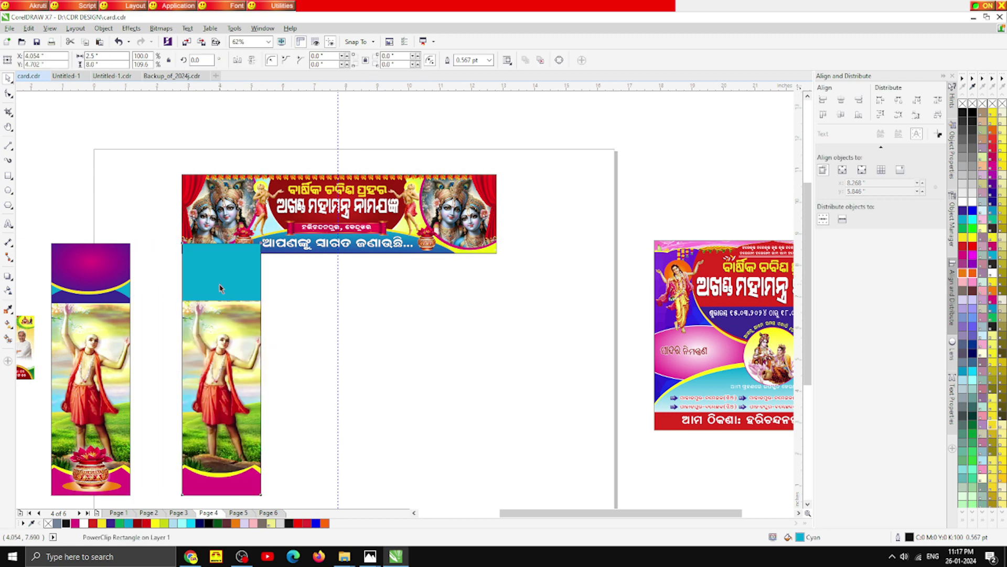
Step: Open the duplicated frame's PowerClip contents and delete the standing saint picture from it
left_click(222, 275, "ctrl")
left_click(251, 309)
key("Delete")
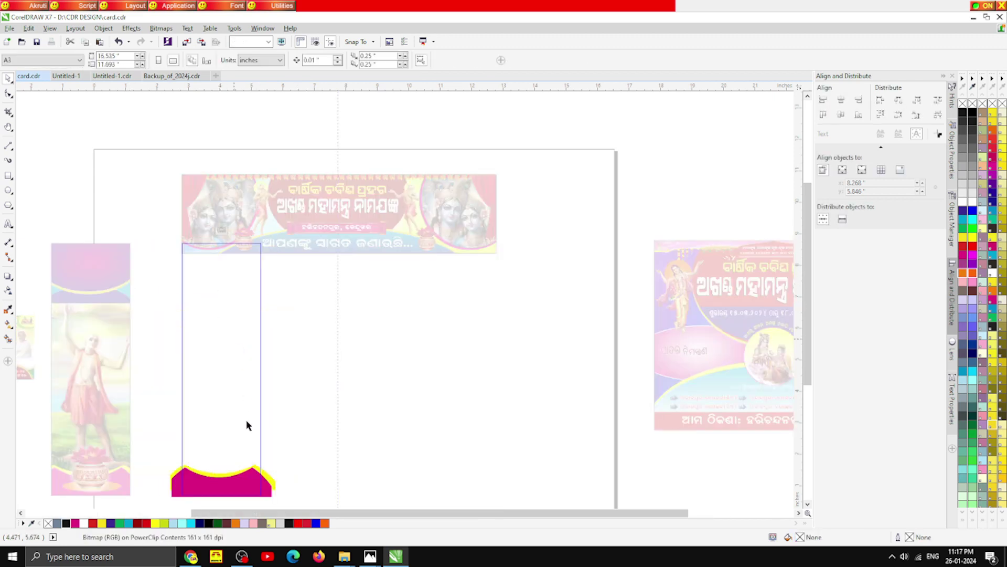
Step: Delete the magenta and yellow base curves from the duplicated frame's PowerClip contents and finish editing the contents
left_click(229, 496)
key("Delete")
left_click(228, 493)
key("Delete")
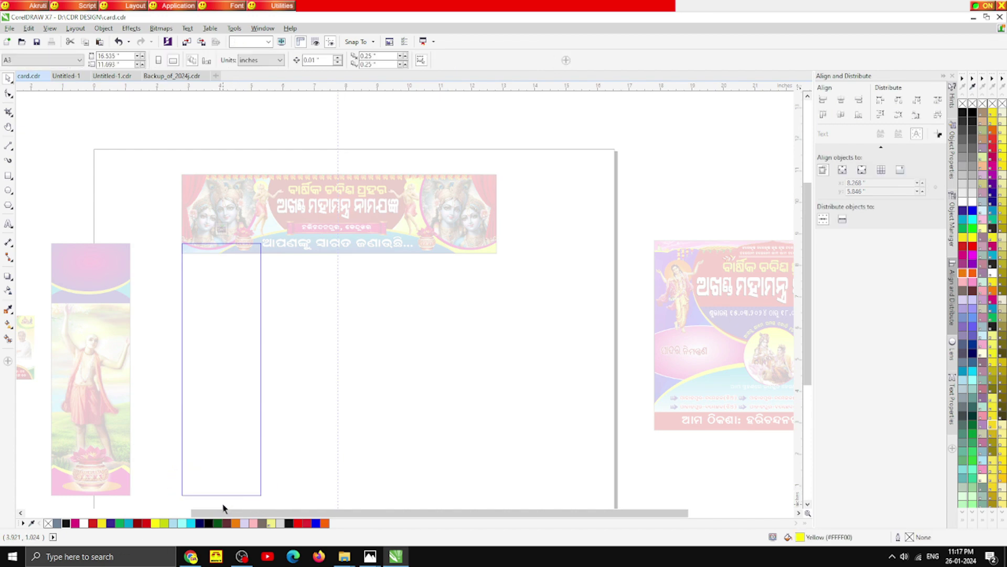
left_click(221, 230)
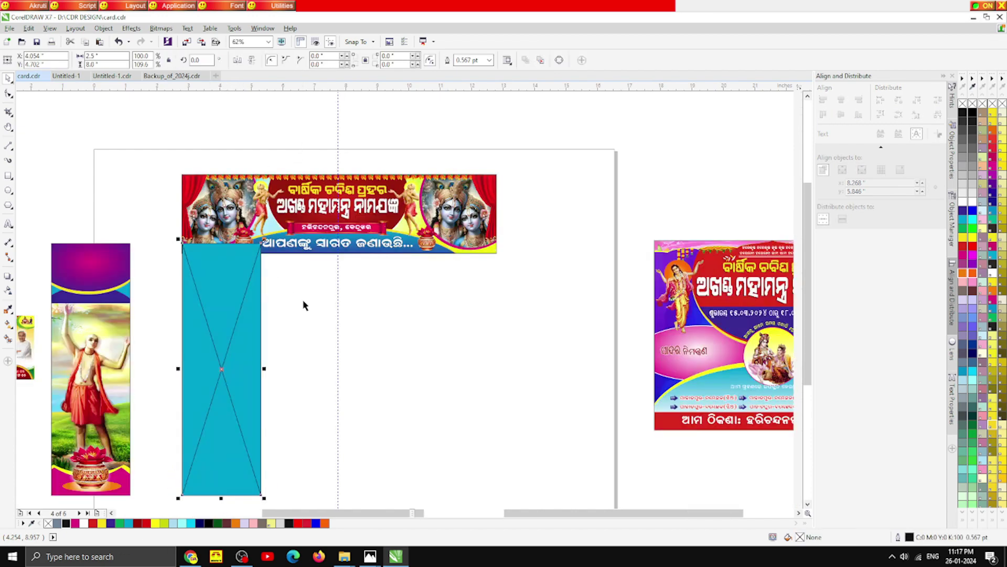
Step: Set the emptied frame flush against the header's lower-left edge and turn it from a PowerClip frame into a plain rectangle
scroll(199, 252, "up", 4)
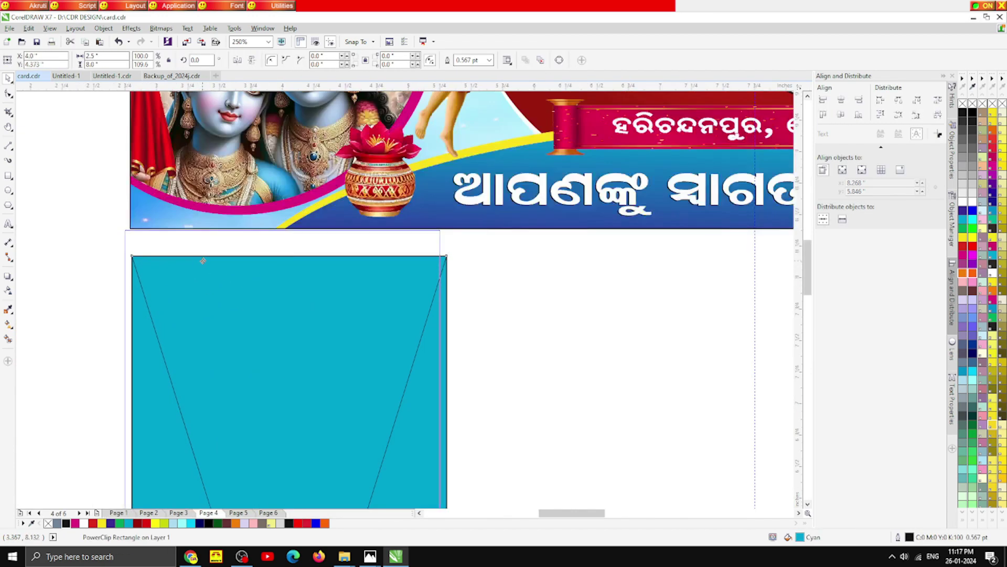
scroll(238, 225, "down", 5)
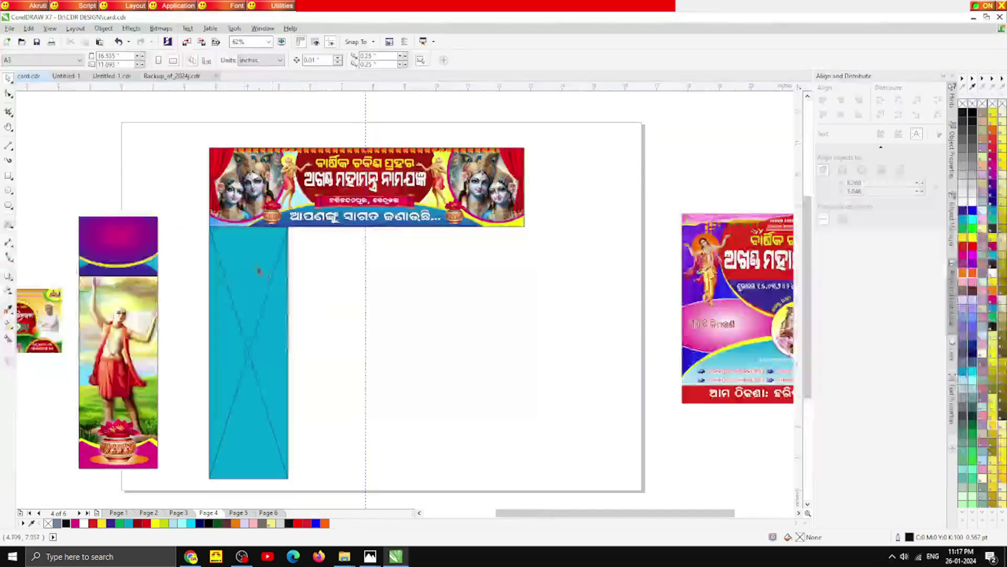
right_click(239, 227)
left_click(383, 268)
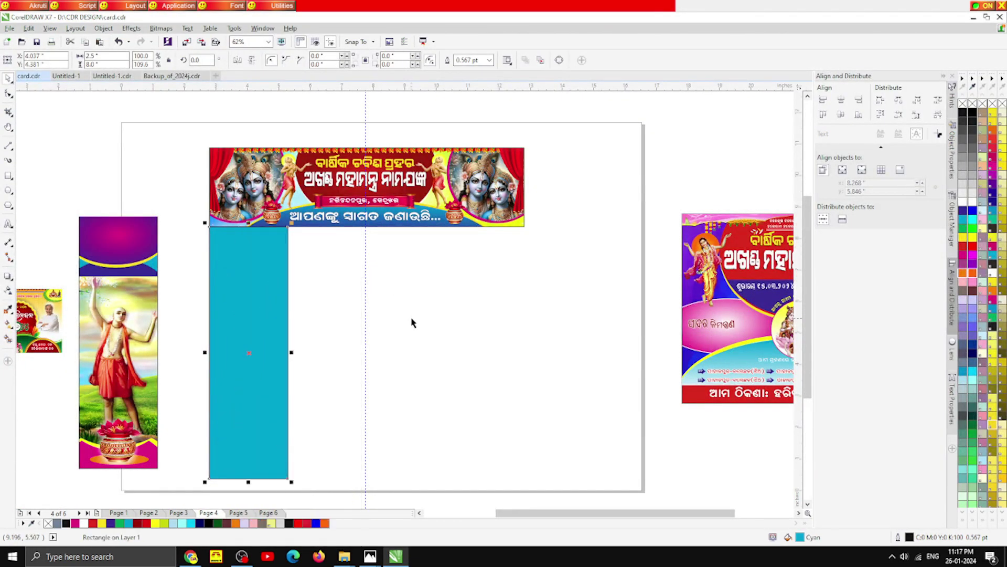
left_click(411, 334)
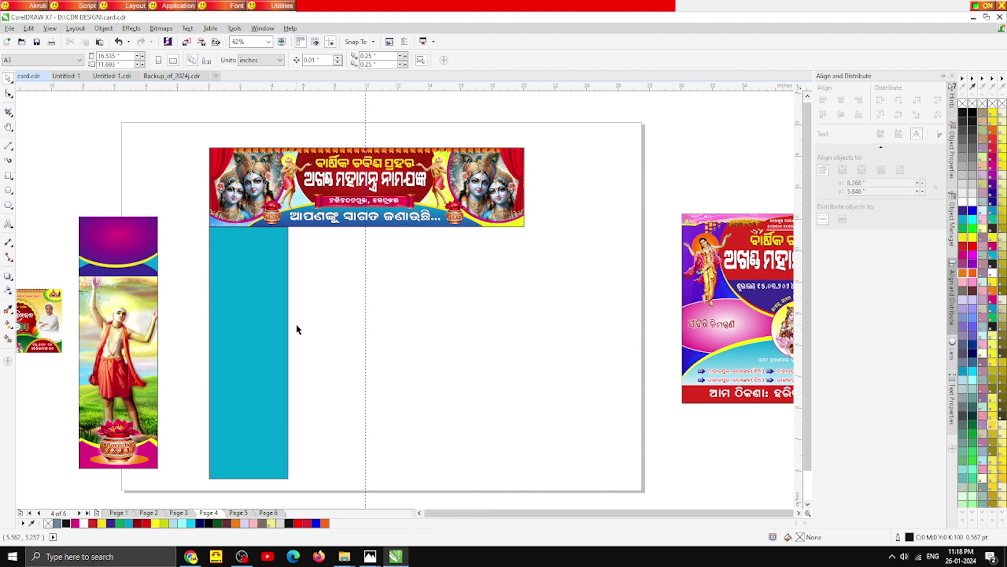
Step: Copy the purple radial fill from the side panel's upper block to the plain cyan rectangle under the header
scroll(293, 328, "down", 2)
scroll(293, 328, "up", 1)
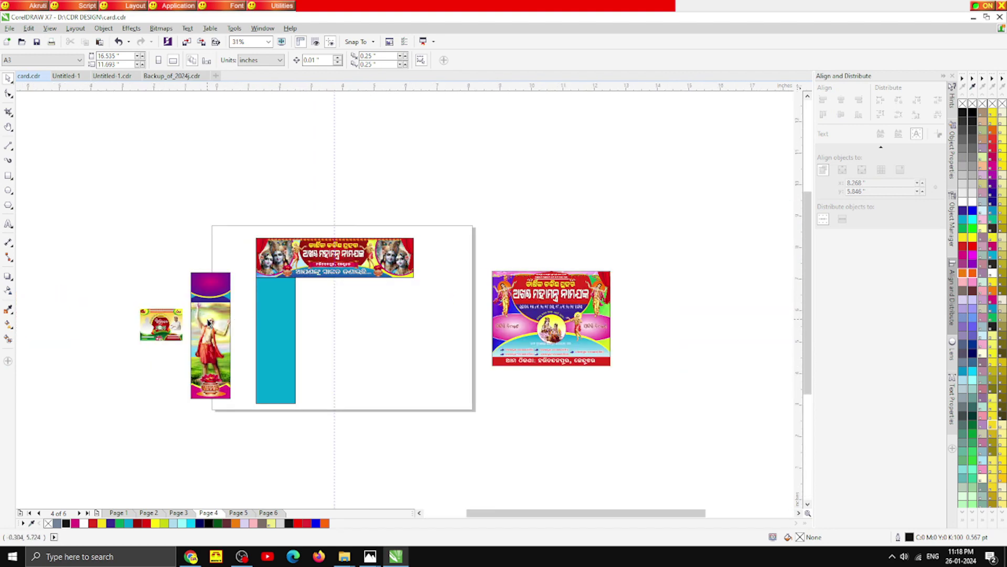
scroll(207, 319, "up", 1)
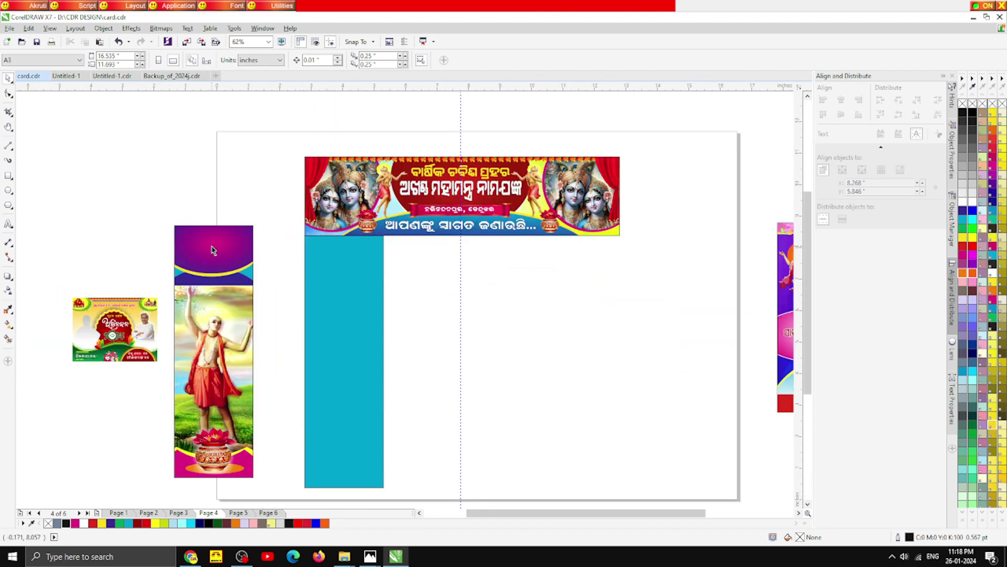
left_click_drag(211, 246, 340, 271)
left_click(425, 314)
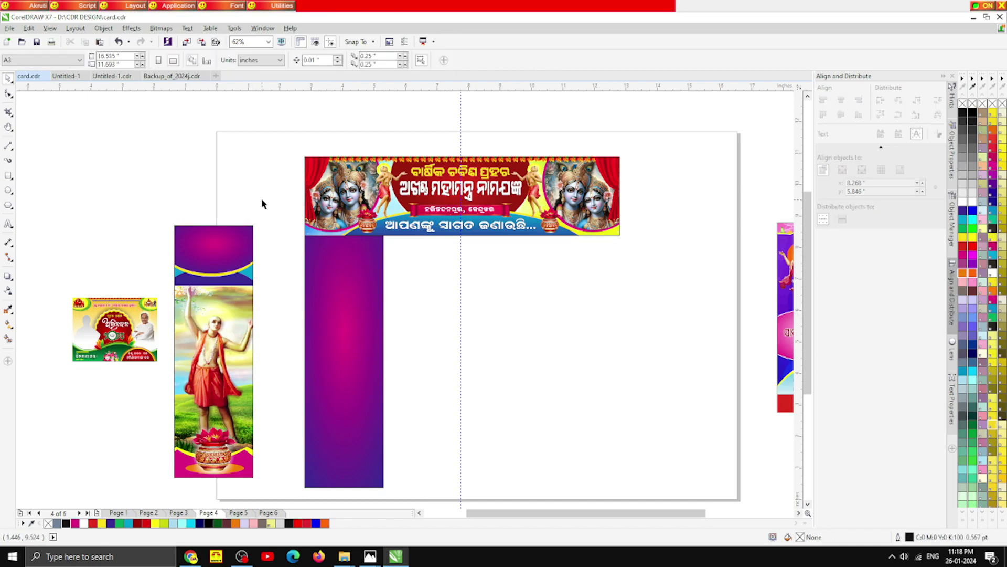
Step: Recolour the new panel's elliptical fountain fill with orange at the outer node and yellow at the centre node
scroll(262, 204, "down", 1)
scroll(294, 231, "up", 1)
left_click(307, 240)
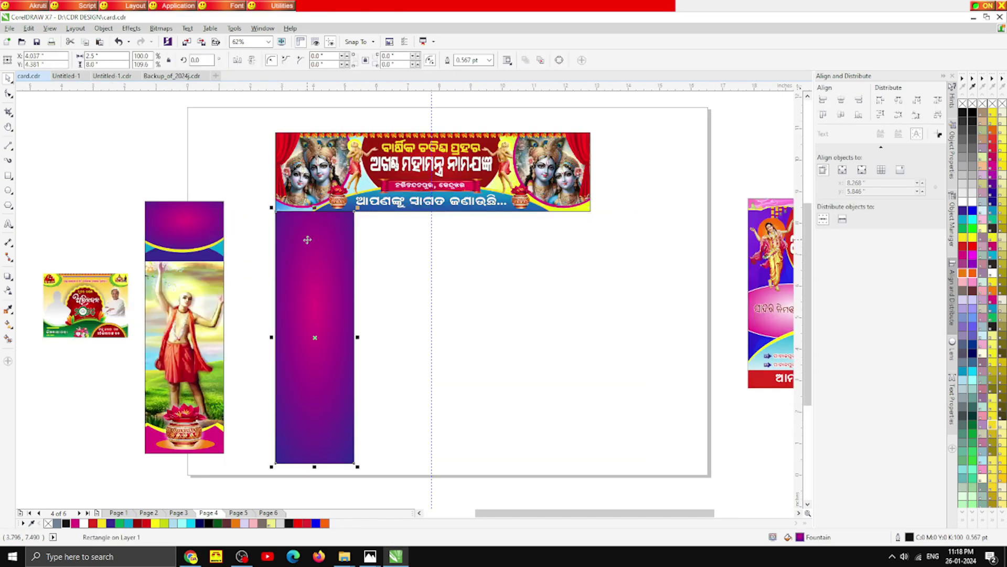
key("g")
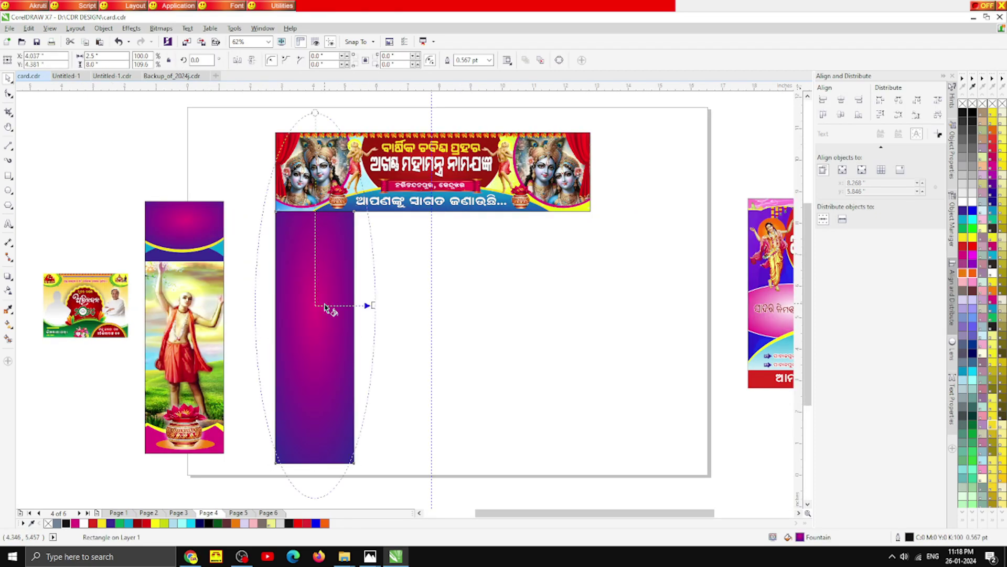
left_click(374, 305)
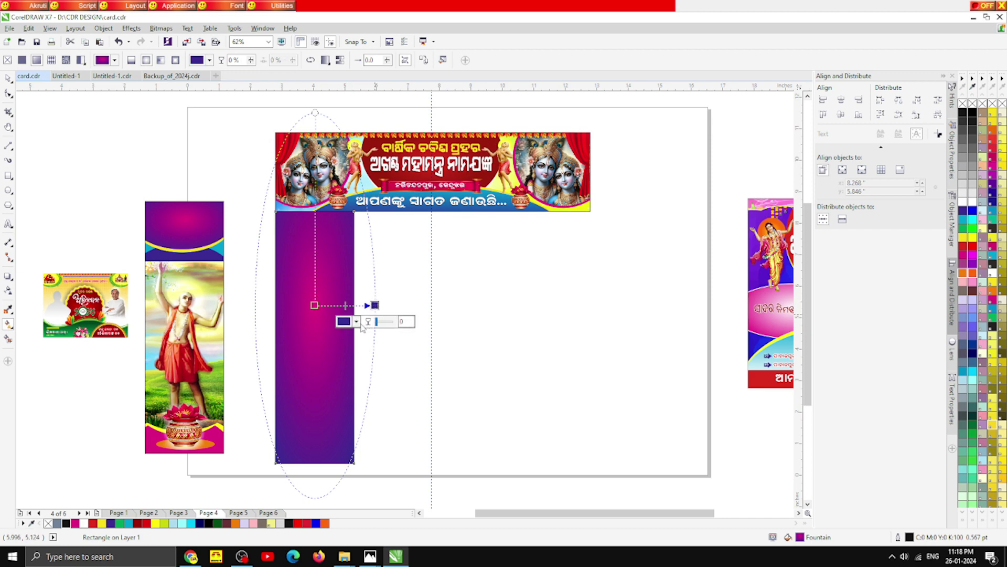
left_click(344, 321)
left_click(378, 344)
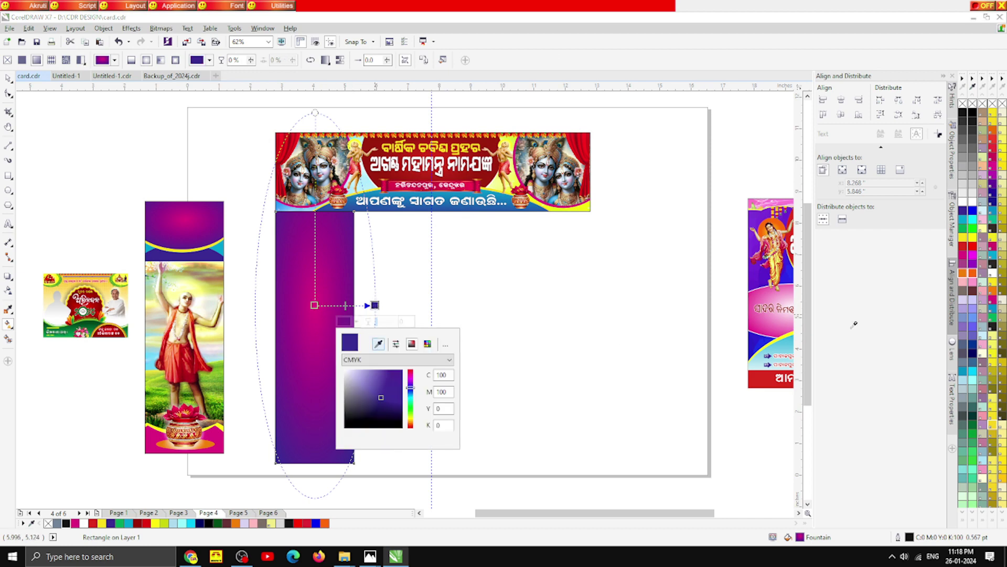
left_click(969, 272)
left_click(314, 305)
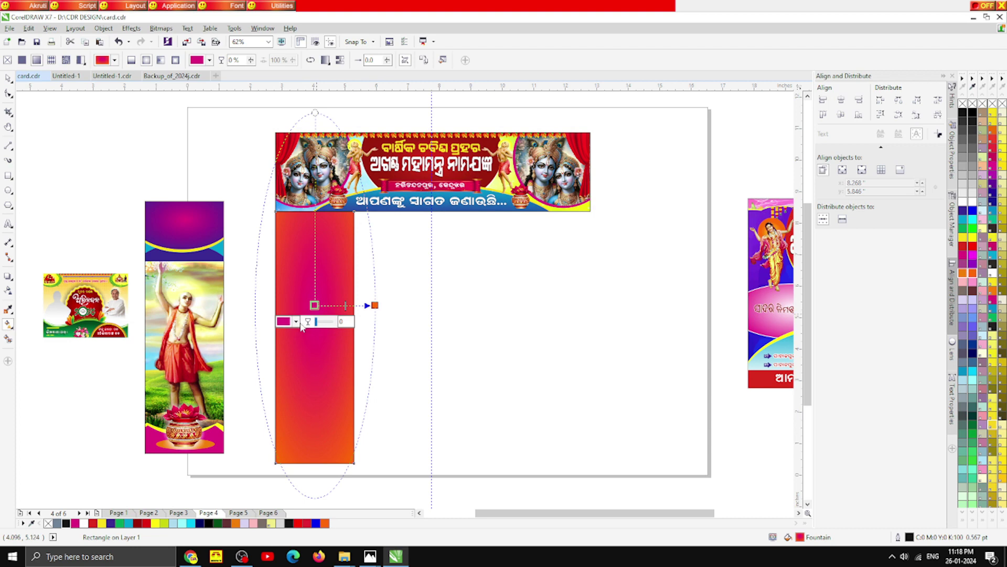
left_click(284, 321)
left_click(318, 344)
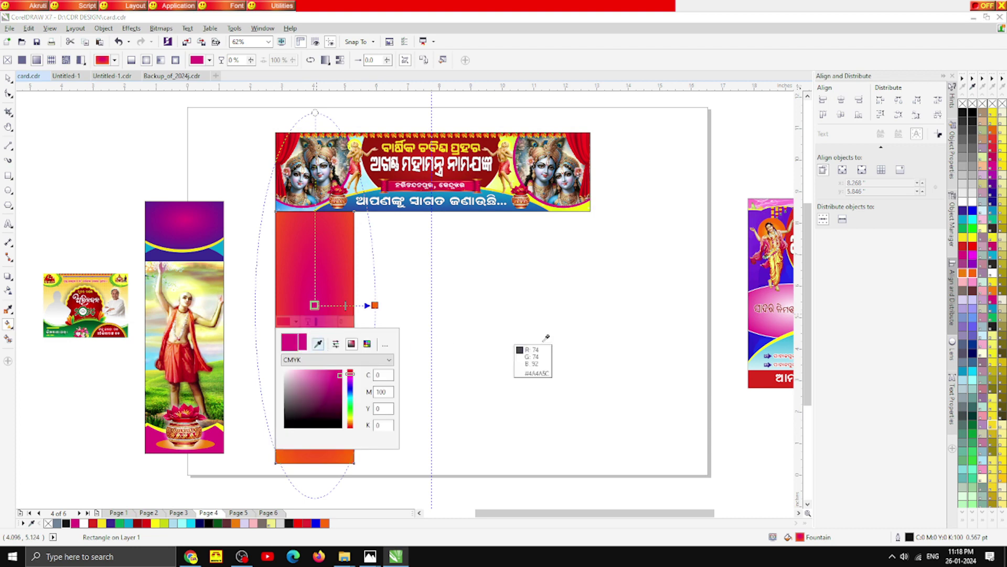
left_click(971, 237)
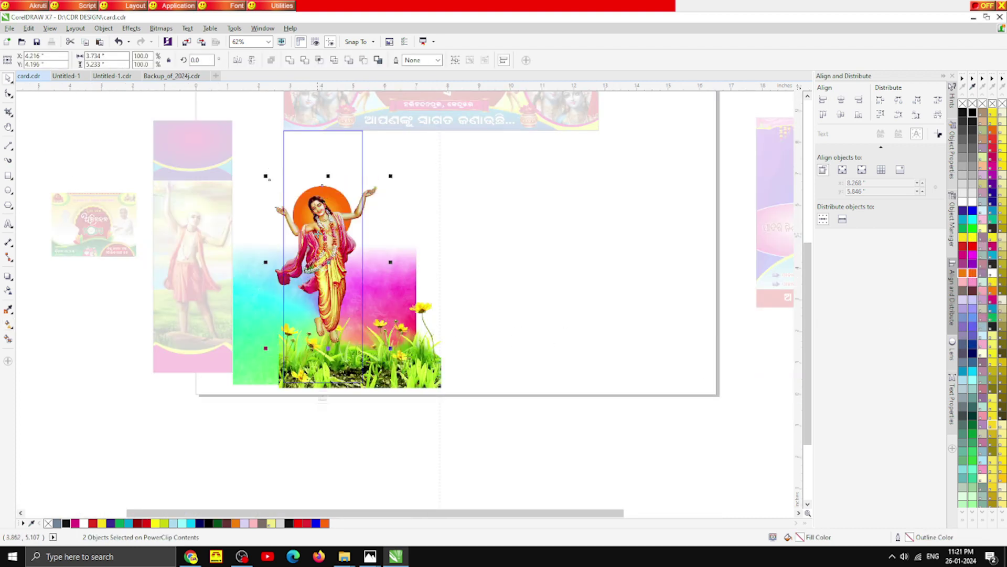
Step: Shift the dancing figure and its orange halo slightly down inside the panel's PowerClip and finish editing the contents
left_click_drag(323, 236, 323, 242)
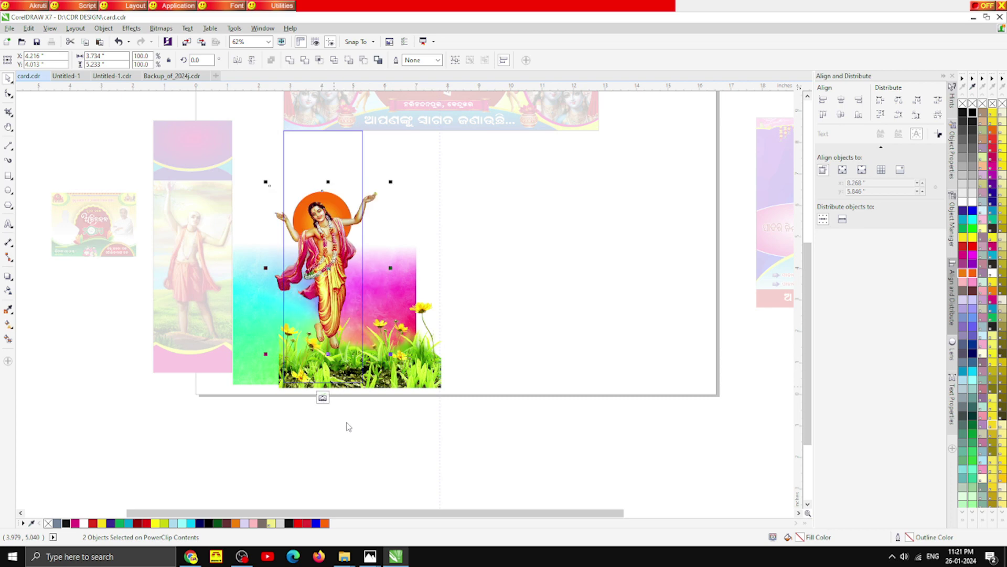
key("ctrl+i")
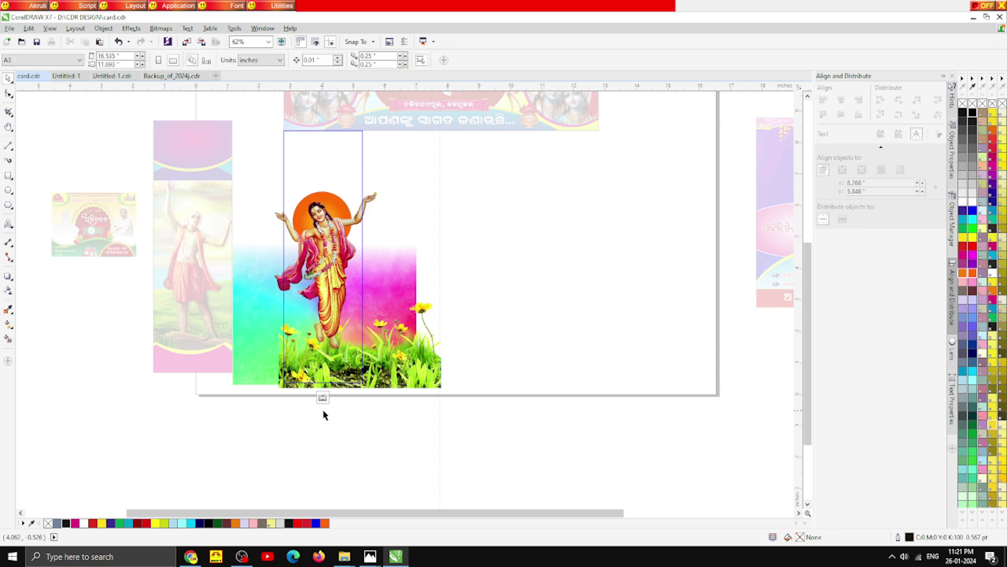
left_click(322, 397)
left_click(344, 430)
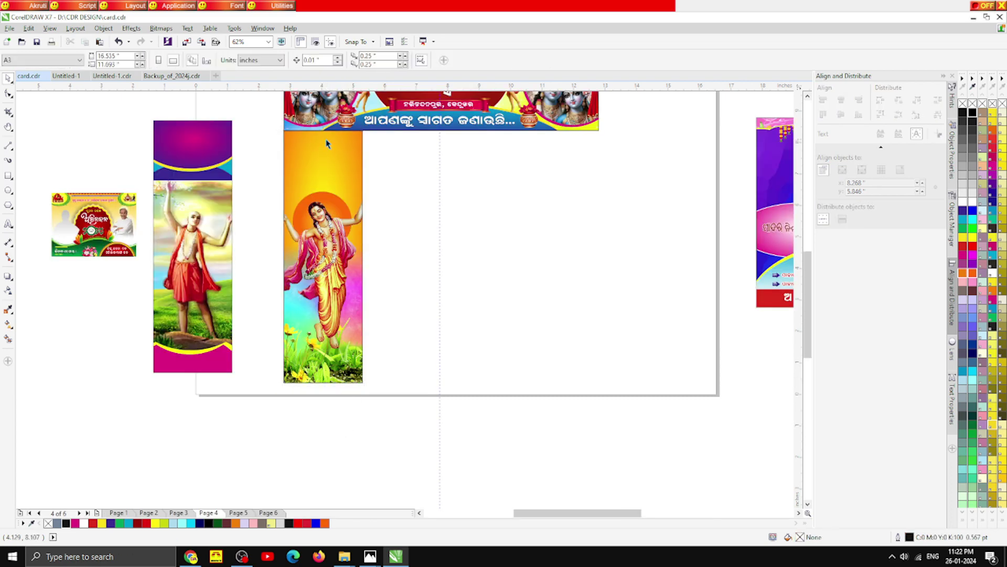
Step: Draw a wide ellipse about 3.98 by 1.52 inches and centre it across the new panel's upper area above the figure's halo
scroll(325, 140, "up", 2)
left_click(7, 189)
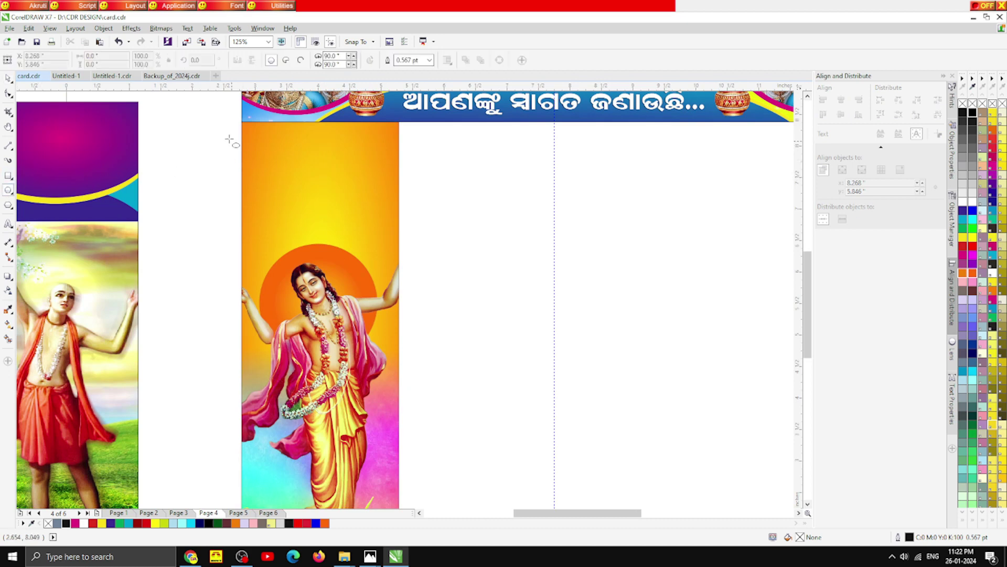
left_click_drag(219, 133, 342, 180)
left_click(8, 77)
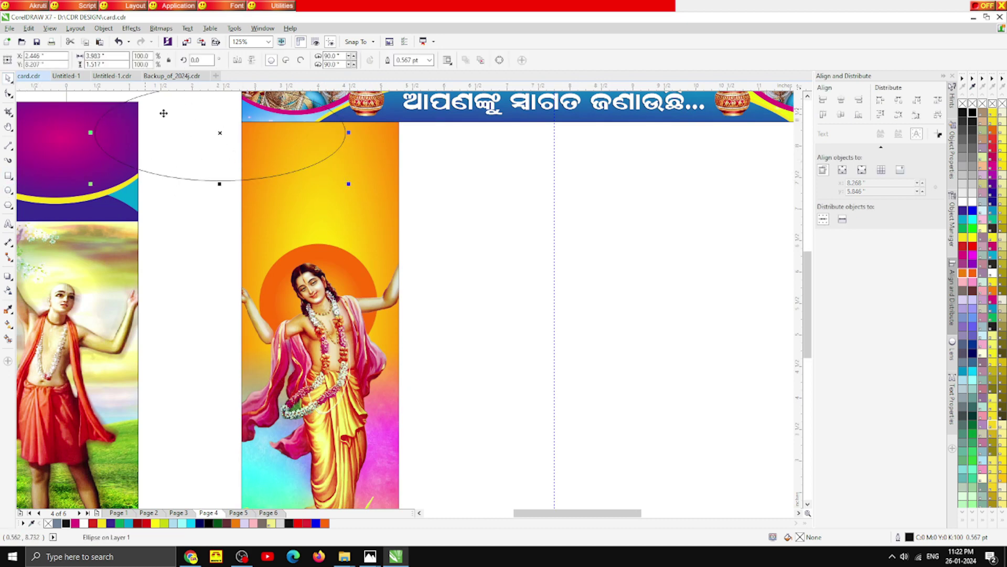
left_click_drag(220, 133, 314, 180)
left_click(468, 241)
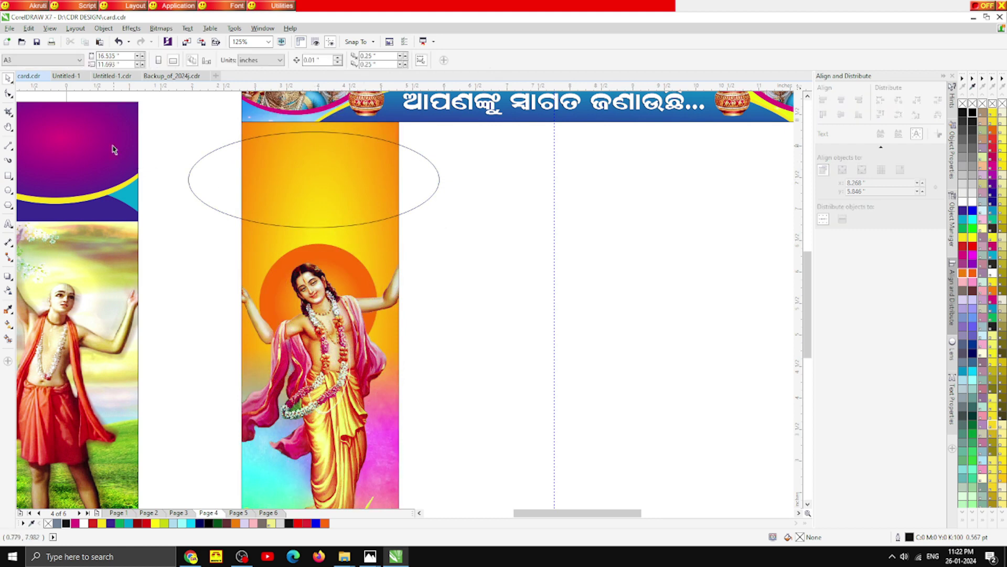
Step: Create a Smart Fill shape where the ellipse overlaps the panel and copy the side panel's purple radial fill to it
left_click_drag(112, 148, 299, 178)
key("ctrl+z")
left_click(8, 339)
left_click(307, 180)
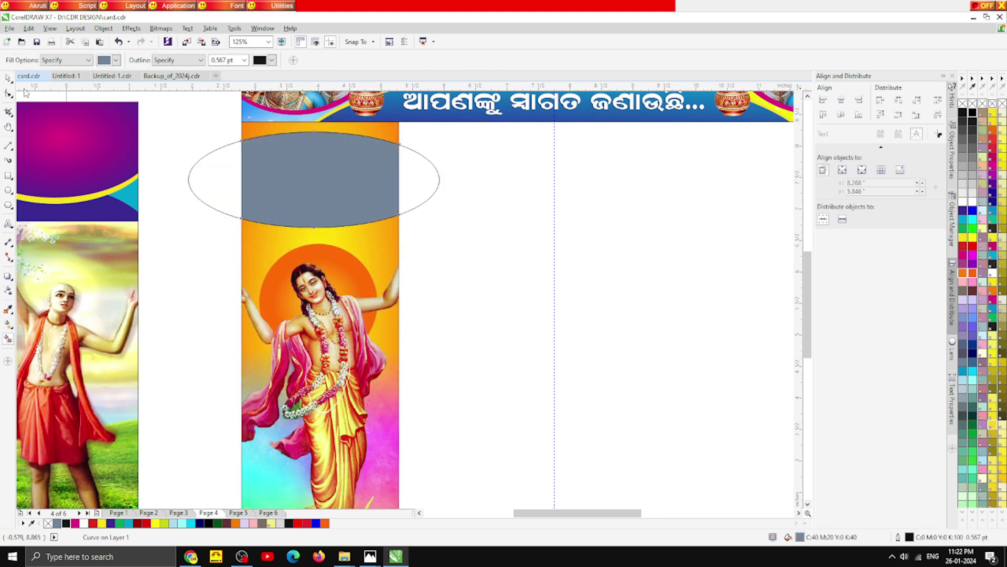
left_click(8, 78)
left_click(164, 116)
left_click_drag(116, 137, 340, 132)
Step: Make a slightly taller duplicate of the ellipse around the same centre, undoing the mistaken recolouring
left_click(555, 249)
left_click(424, 188)
scroll(308, 128, "up", 3)
right_click(340, 133, "shift")
scroll(332, 167, "down", 1)
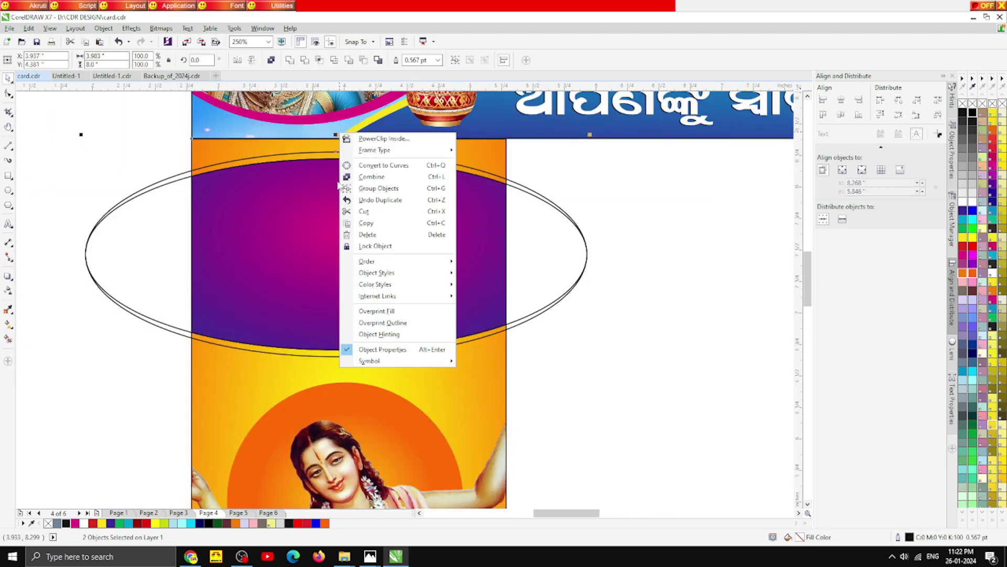
left_click(84, 522)
key("ctrl+z")
left_click(100, 392)
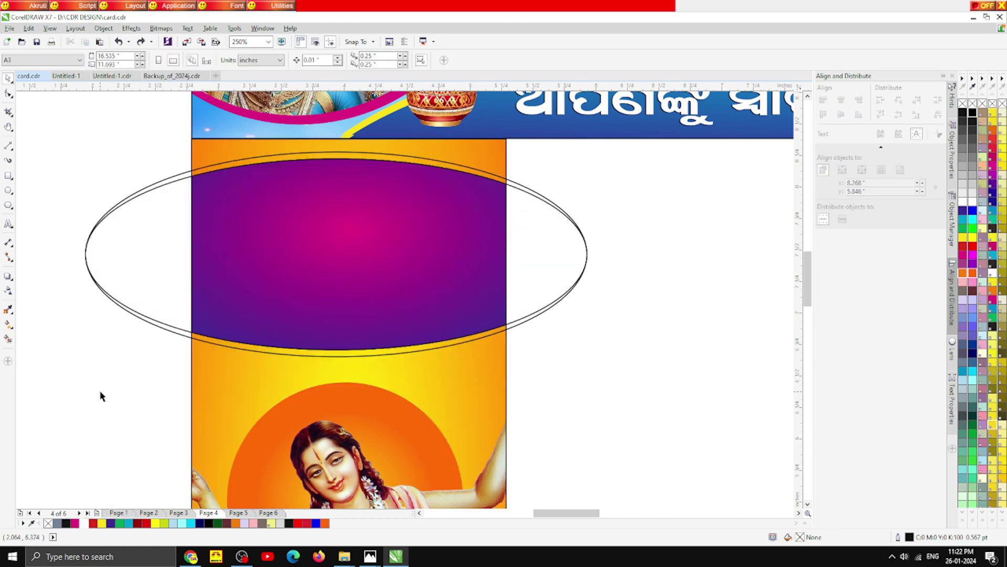
Step: Use Smart Fill to create the thin curved bands between the two ellipses above and below the purple shape
left_click(8, 338)
left_click(260, 162)
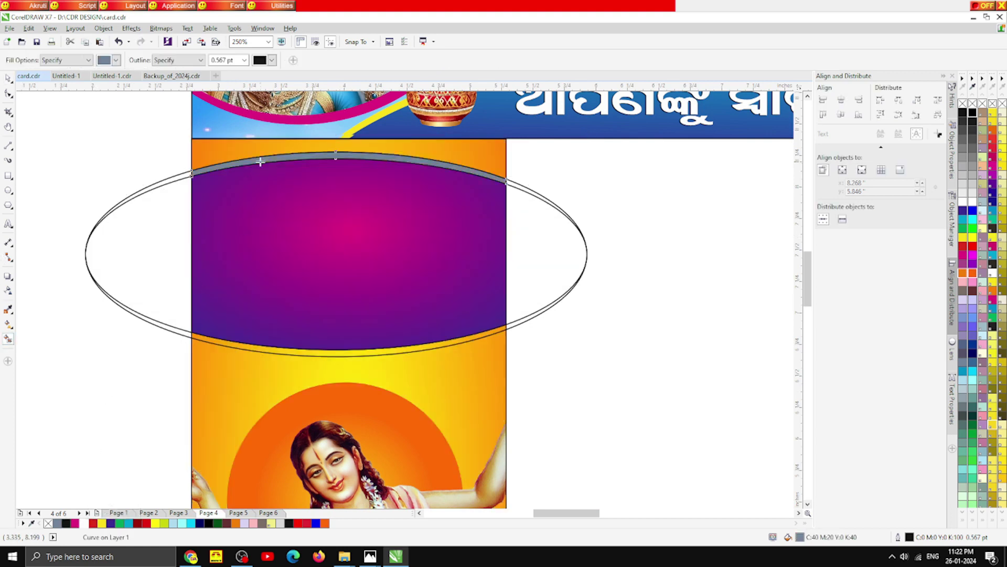
left_click(287, 351)
left_click(8, 79)
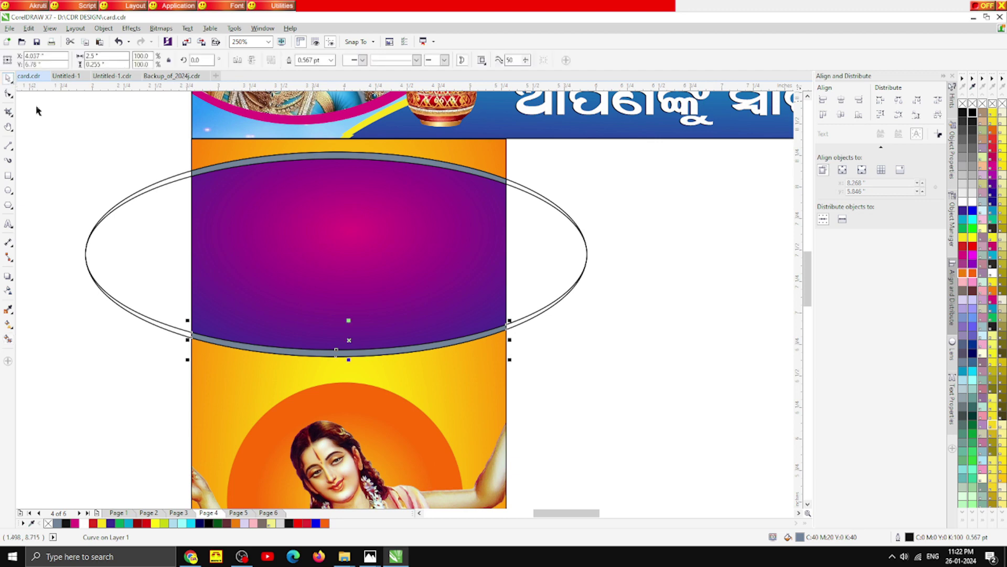
Step: Delete both construction ellipses around the purple shape
left_click(82, 136)
left_click(156, 255)
key("Delete")
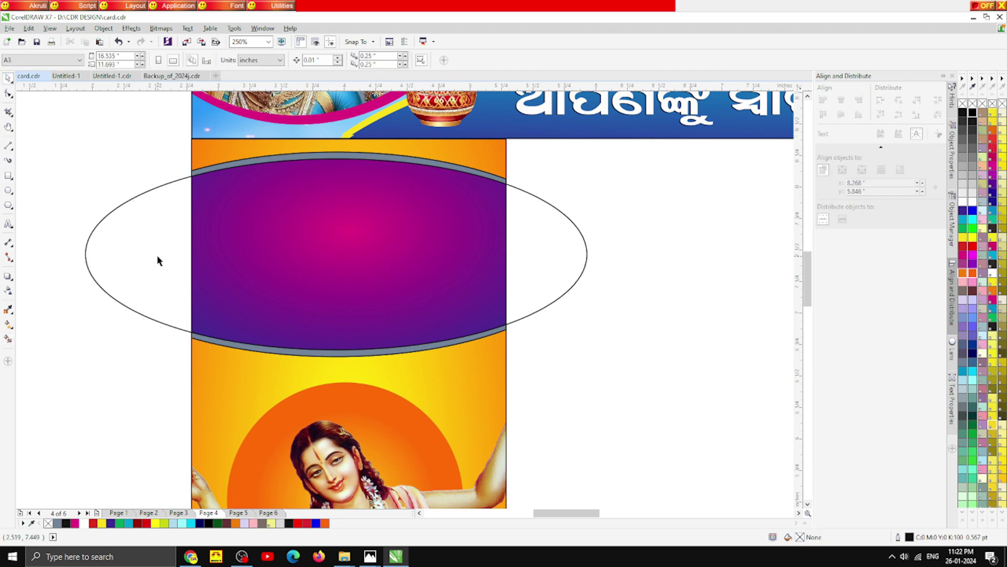
left_click(156, 255)
key("Delete")
Step: Fill the upper and lower curved bands with white and remove their outlines
left_click(236, 169)
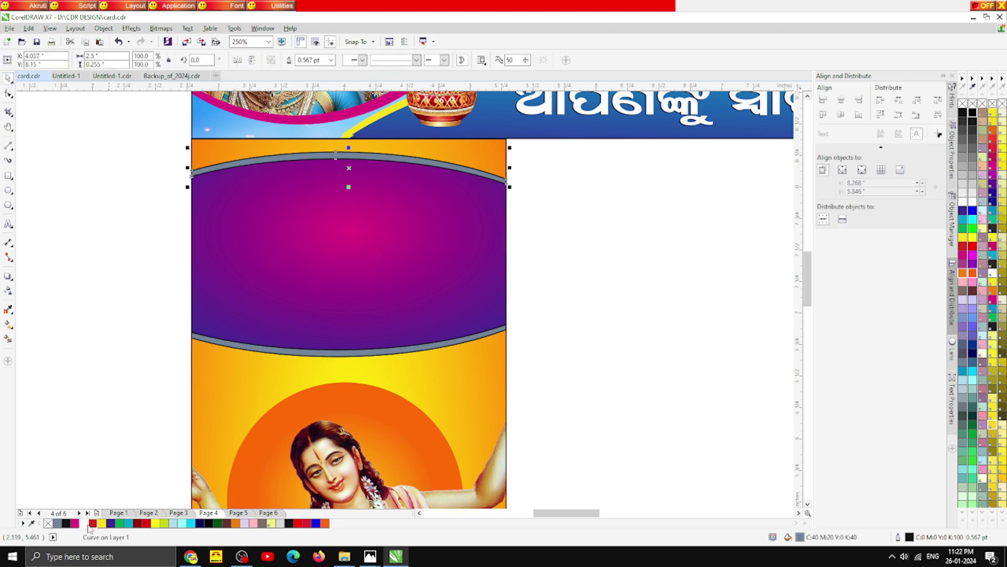
left_click(61, 523)
right_click(49, 523)
key("Escape")
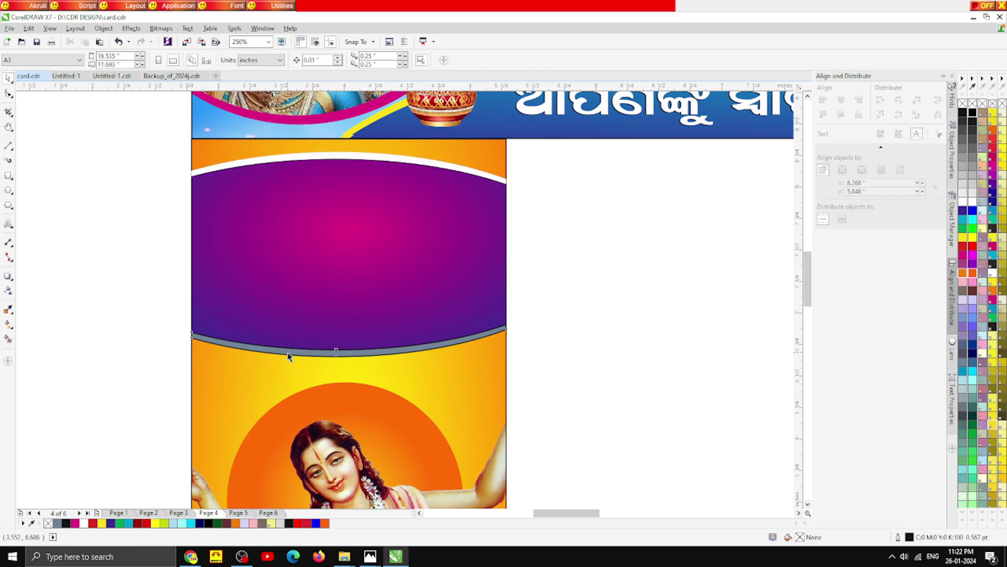
left_click(288, 356)
left_click(84, 524)
key("Escape")
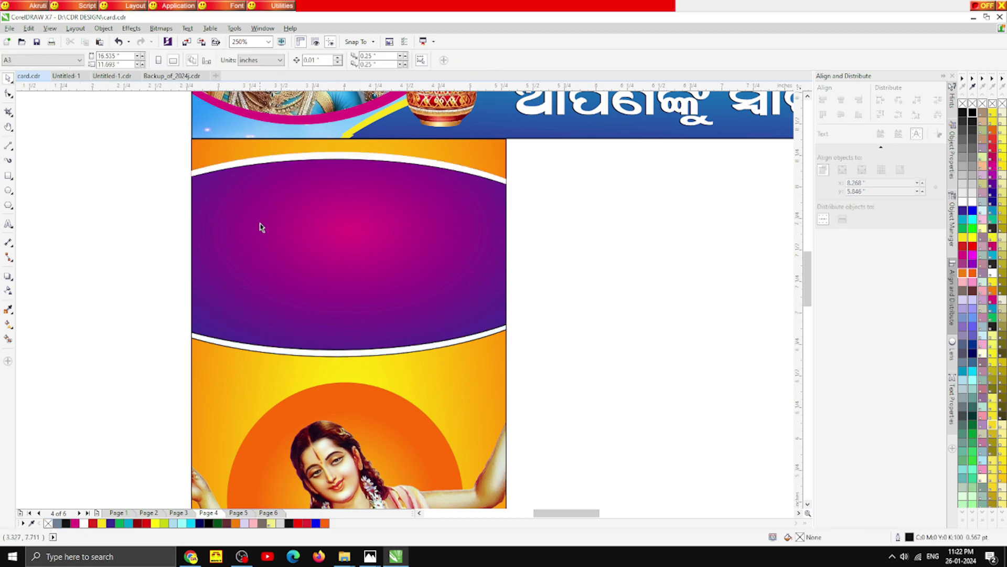
left_click(243, 353)
right_click(48, 523)
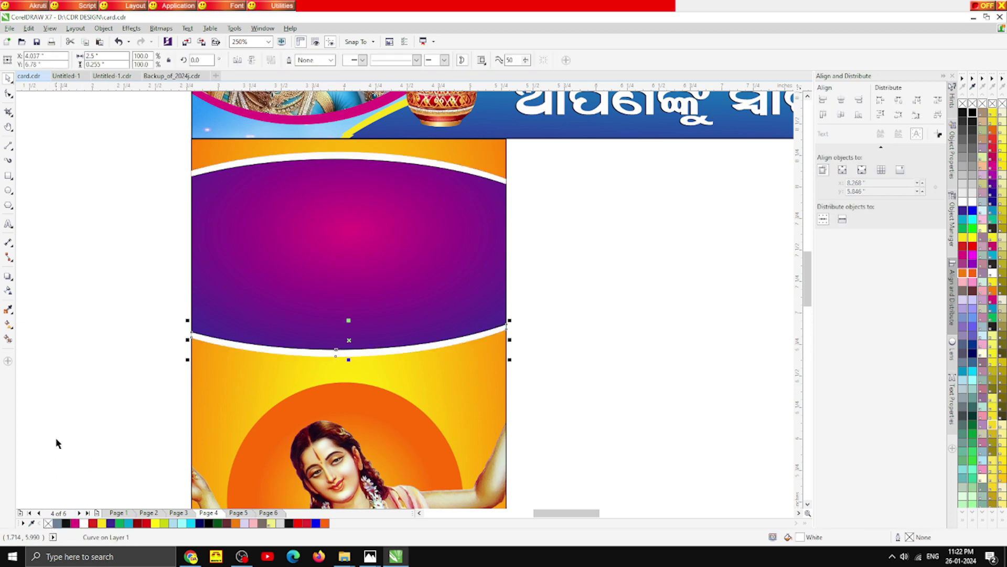
left_click(56, 441)
scroll(386, 171, "down", 2)
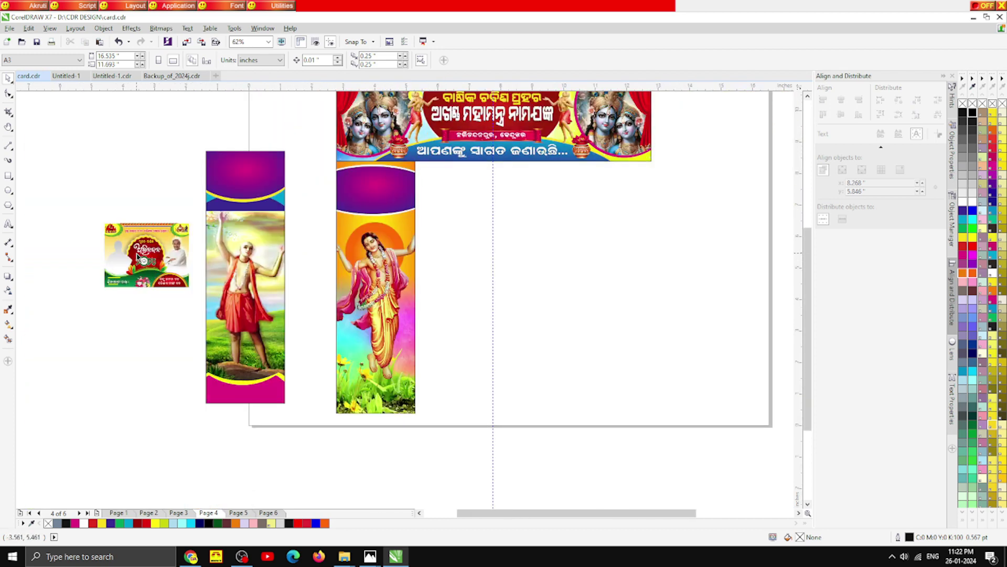
Step: Copy the small grouped ornament from the upper-left corner of the reference card to the new panel's lower white band
left_click(112, 232)
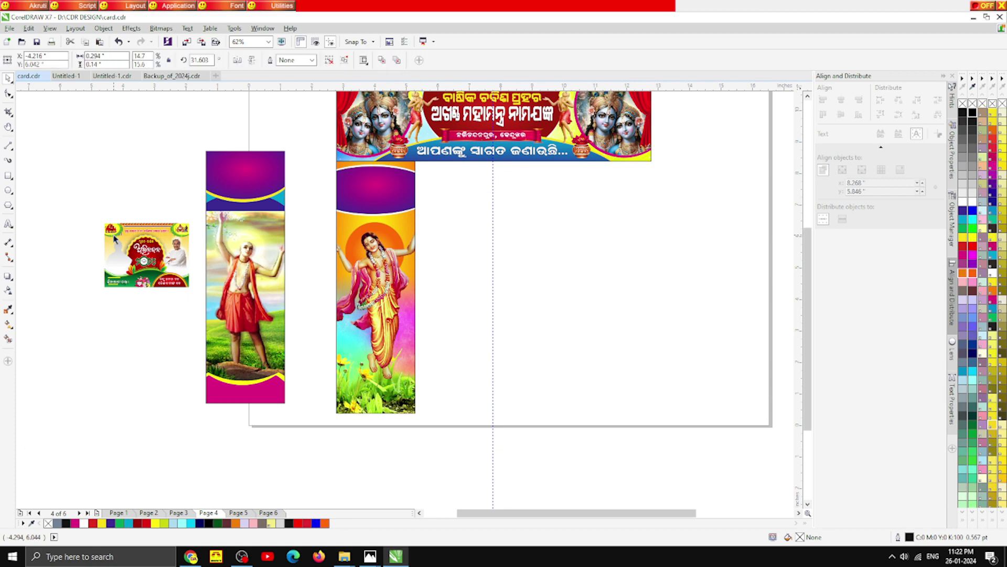
left_click_drag(112, 232, 381, 214)
right_click(381, 214)
scroll(396, 218, "up", 3)
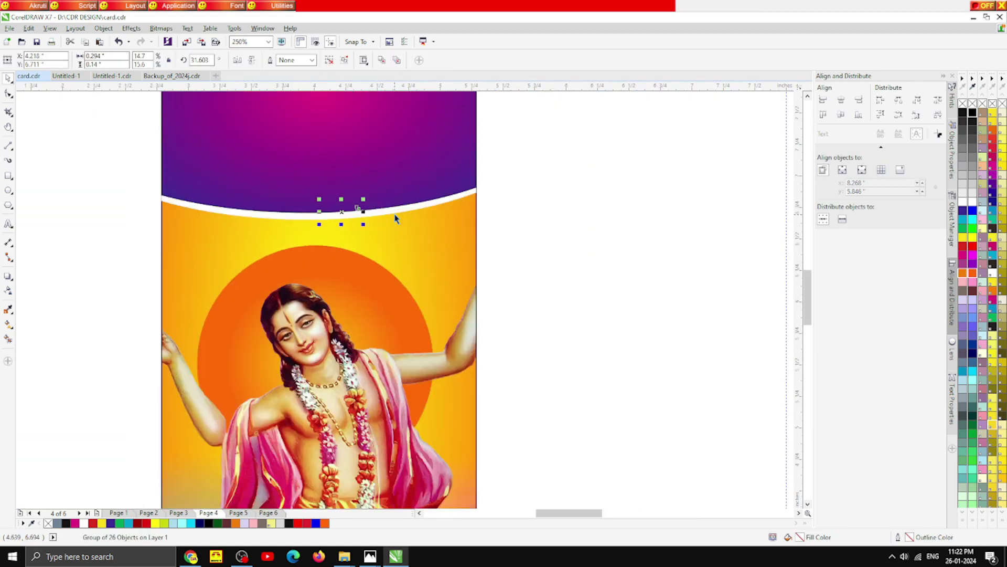
Step: Undo the last ornament copy on the panel's lower white band and clear the selection
scroll(378, 206, "down", 3)
key("ctrl+z")
left_click(127, 301)
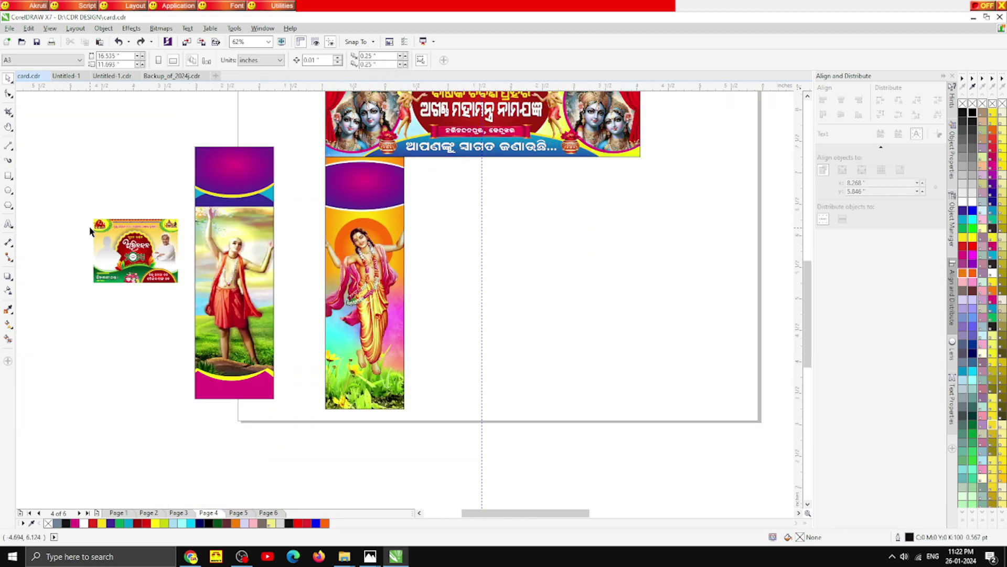
Step: Copy the three green leaf-vine pieces from the reference card to the blank area beside the new panel
scroll(91, 226, "up", 5)
left_click_drag(146, 133, 302, 307)
scroll(200, 198, "down", 3)
left_click_drag(195, 181, 596, 179)
scroll(596, 179, "down", 3)
scroll(540, 118, "up", 3)
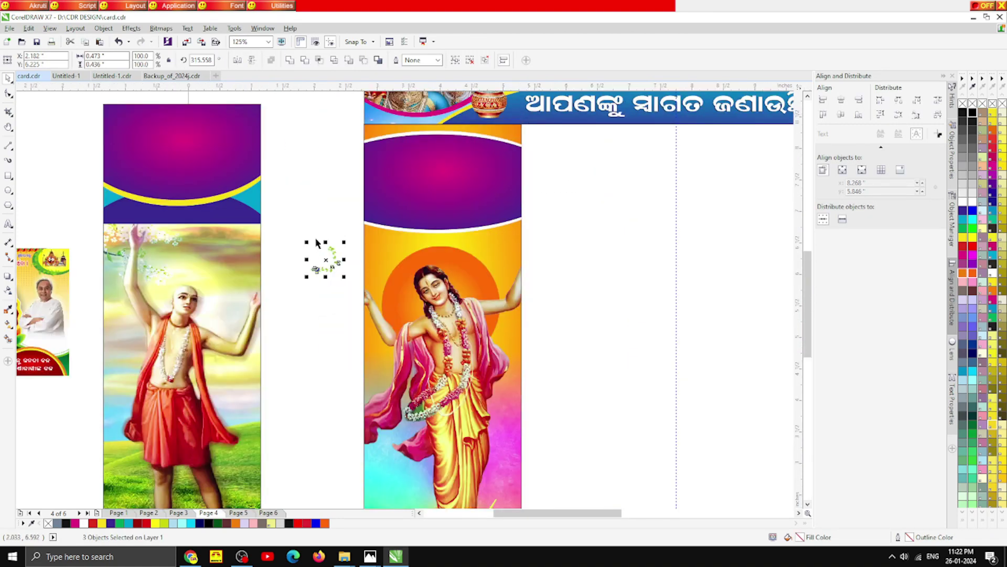
left_click_drag(334, 254, 577, 182)
left_click(598, 225)
scroll(584, 192, "up", 2)
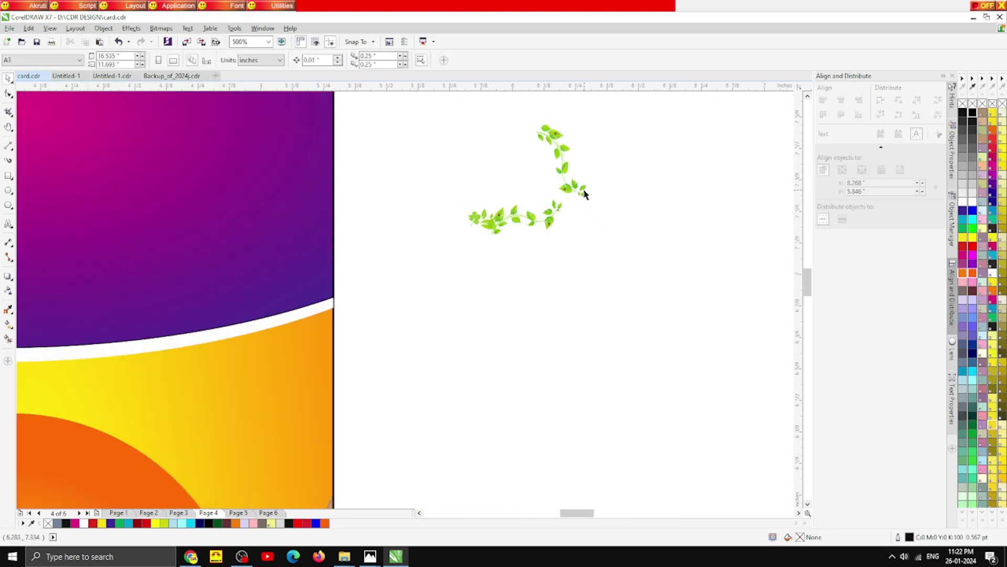
Step: Group the two lower vine pieces and arrange copies of them along the purple shape's lower white band
left_click_drag(592, 269, 430, 196)
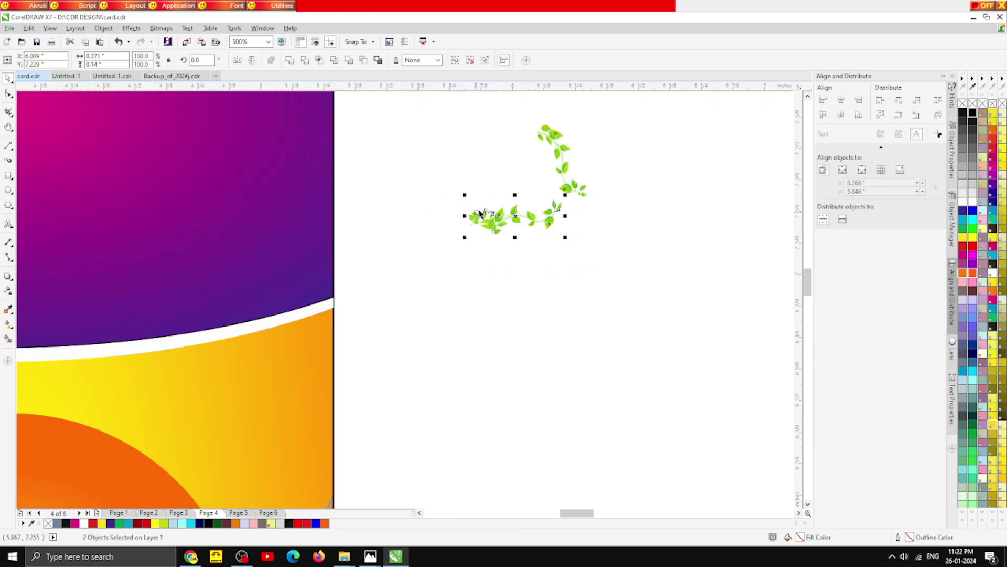
key("ctrl+g")
scroll(534, 228, "down", 2)
left_click_drag(546, 230, 284, 332)
left_click_drag(212, 303, 212, 254)
right_click(354, 287)
left_click(466, 336)
scroll(320, 286, "down", 1)
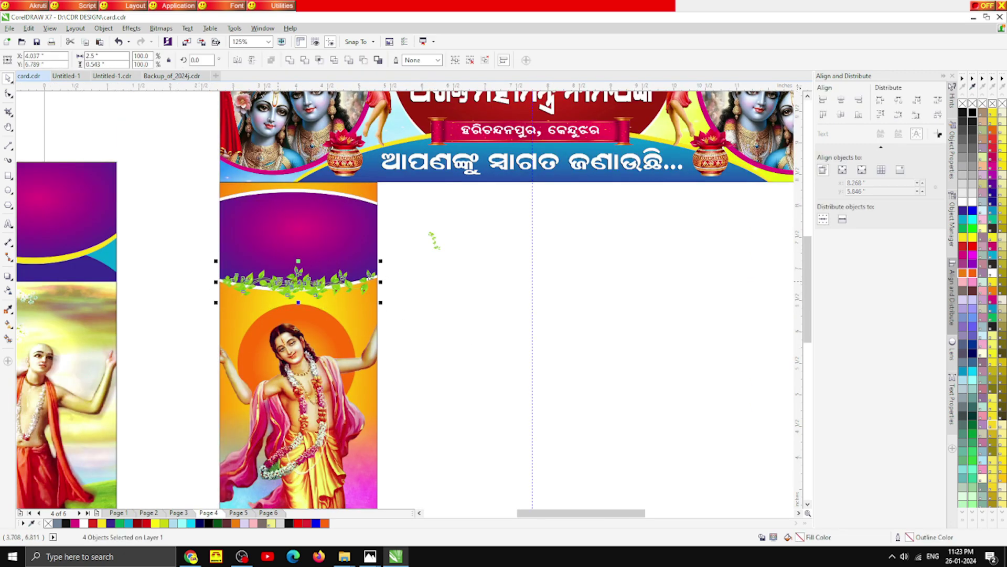
key("ctrl+g")
left_click(288, 199)
left_click_drag(416, 317, 210, 259)
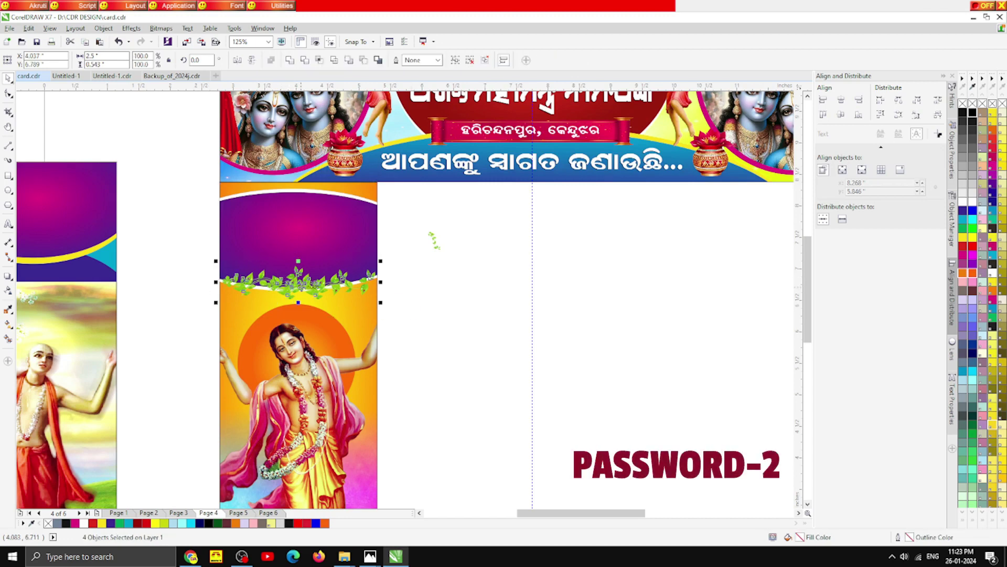
left_click_drag(306, 284, 306, 198)
right_click(305, 198)
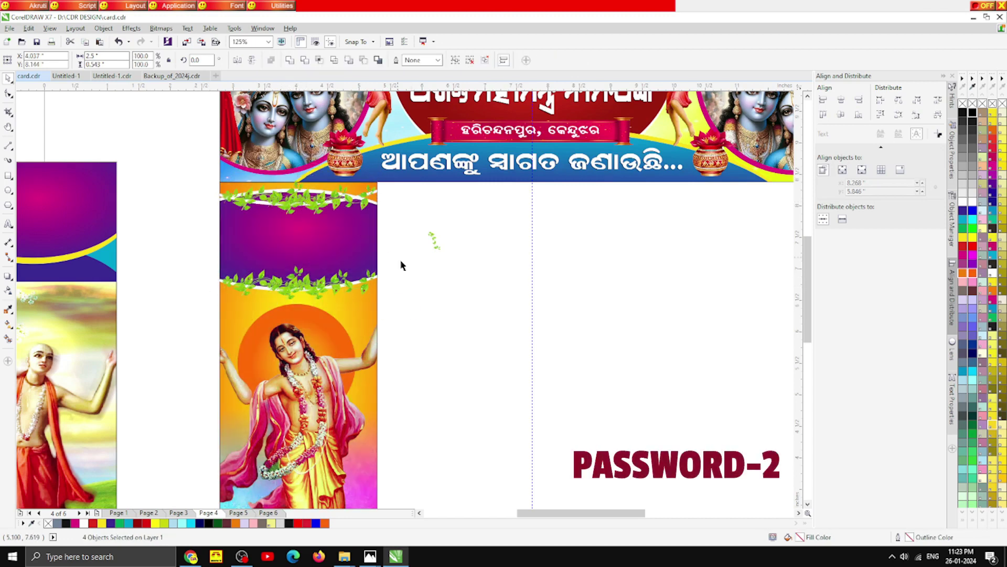
key("ctrl+z")
Step: Copy the row of leaf vines onto the purple shape's upper white band, flipped vertically
left_click_drag(415, 313, 168, 244)
left_click_drag(285, 285, 285, 200)
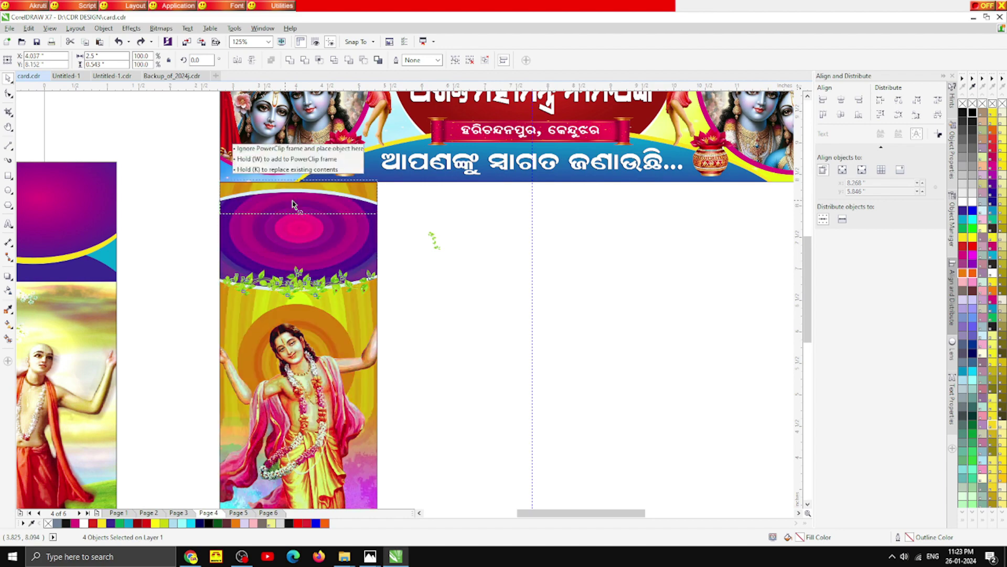
scroll(289, 169, "up", 4)
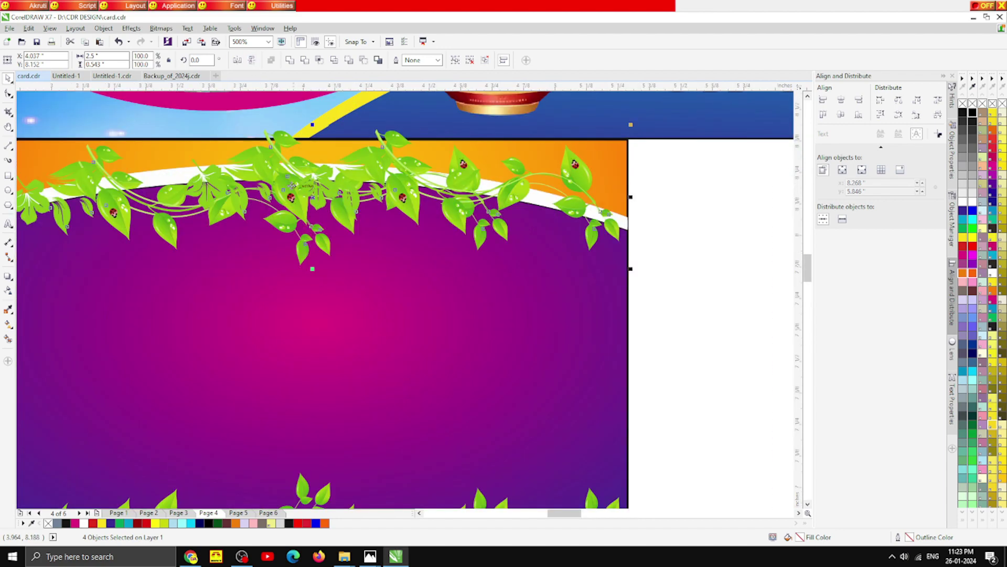
scroll(291, 184, "down", 2)
left_click_drag(486, 238, 94, 139)
left_click(287, 181, "ctrl")
left_click(493, 349)
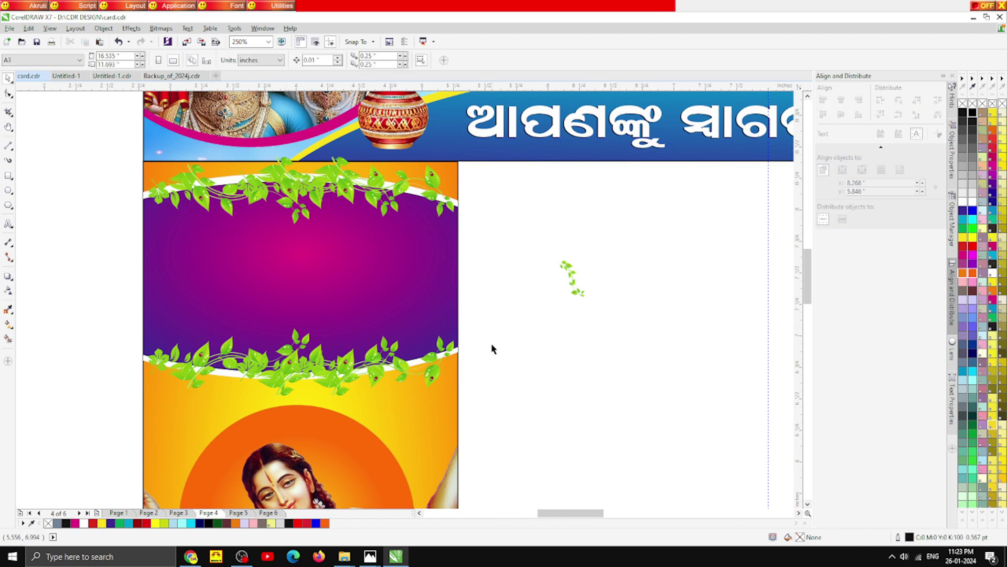
Step: Shorten the purple heading block with both vine rows from its top edge so the leaves clear the header banner
left_click_drag(513, 410, 108, 153)
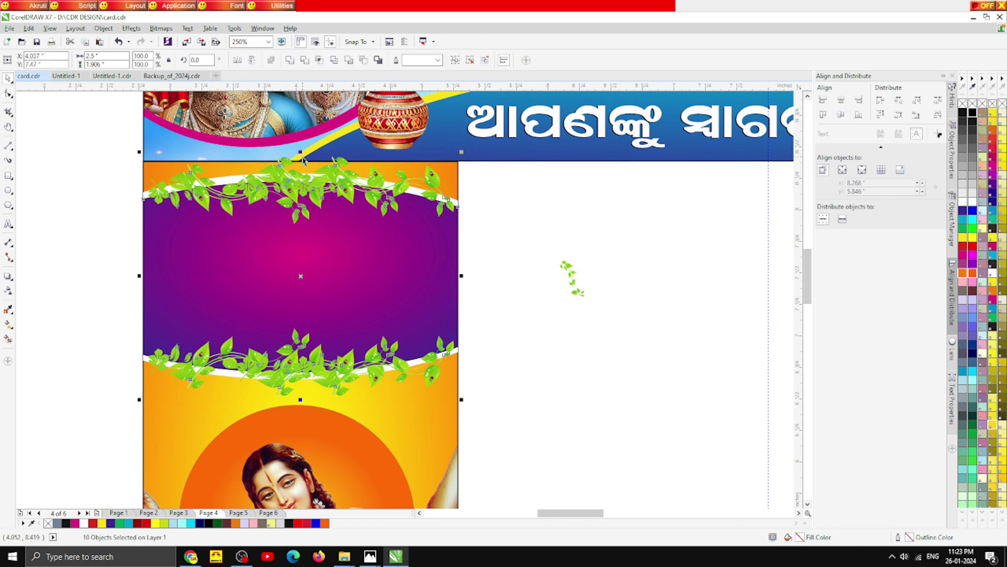
left_click_drag(302, 157, 309, 169)
left_click(483, 296)
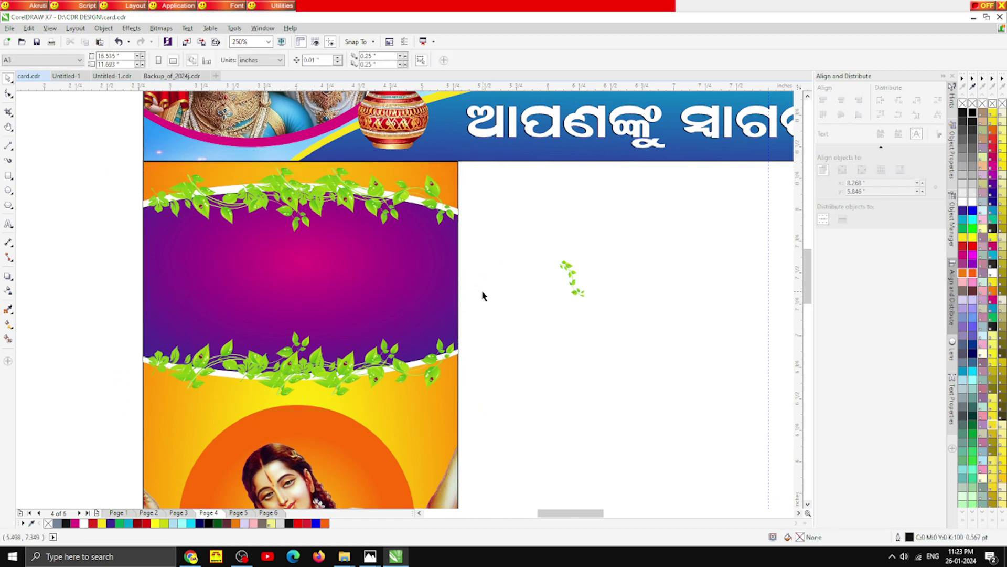
Step: Delete the leftover vine piece from the blank area beside the panel
scroll(341, 257, "down", 3)
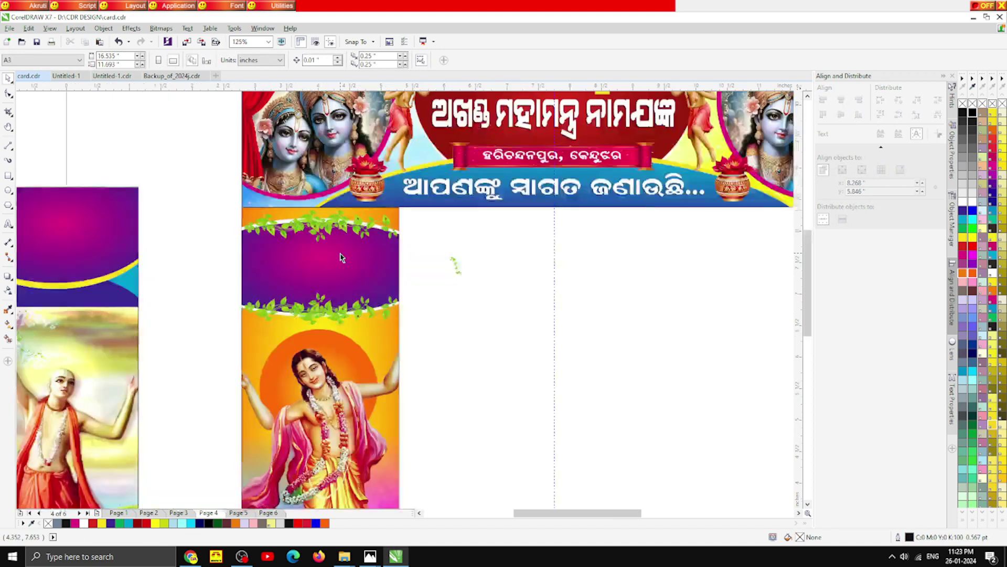
left_click_drag(436, 252, 436, 252)
left_click(446, 252)
scroll(405, 253, "down", 2)
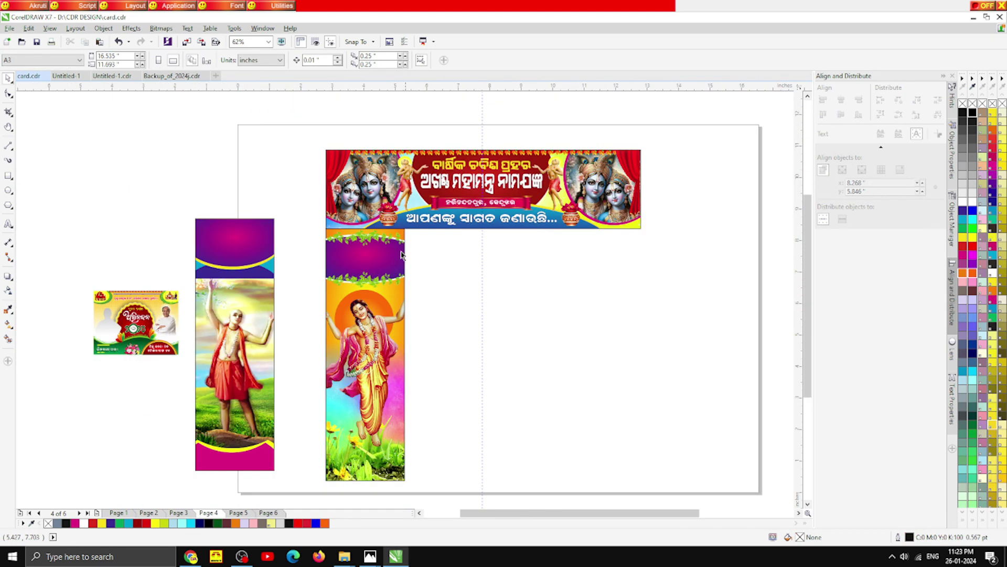
Step: Copy the colourful petal ornament from the reference card to both upper corners of the heading block, in front and mirrored at the right corner
left_click_drag(118, 336, 589, 245)
scroll(330, 237, "up", 4)
key("shift+Page_Up")
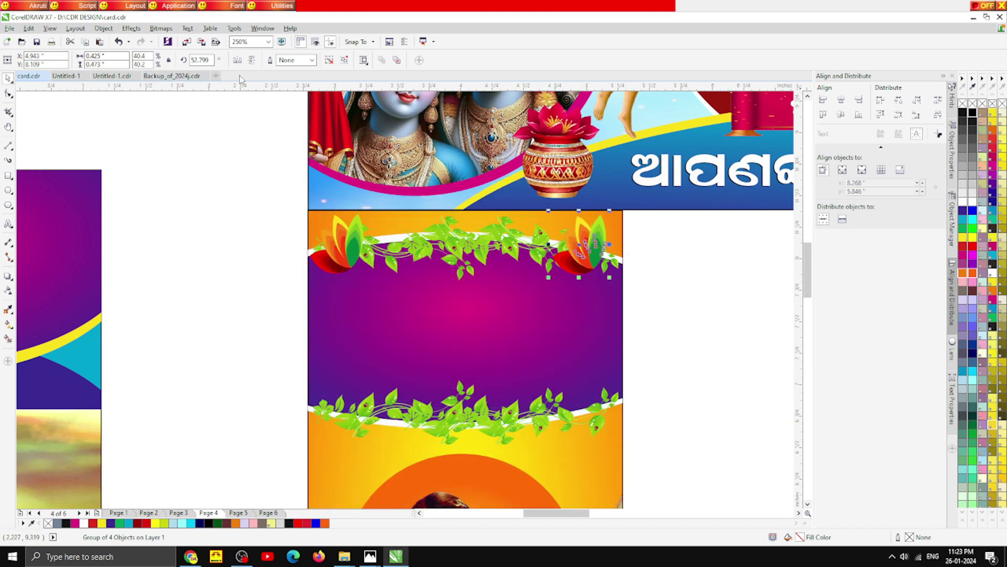
left_click(292, 148)
scroll(576, 260, "up", 2)
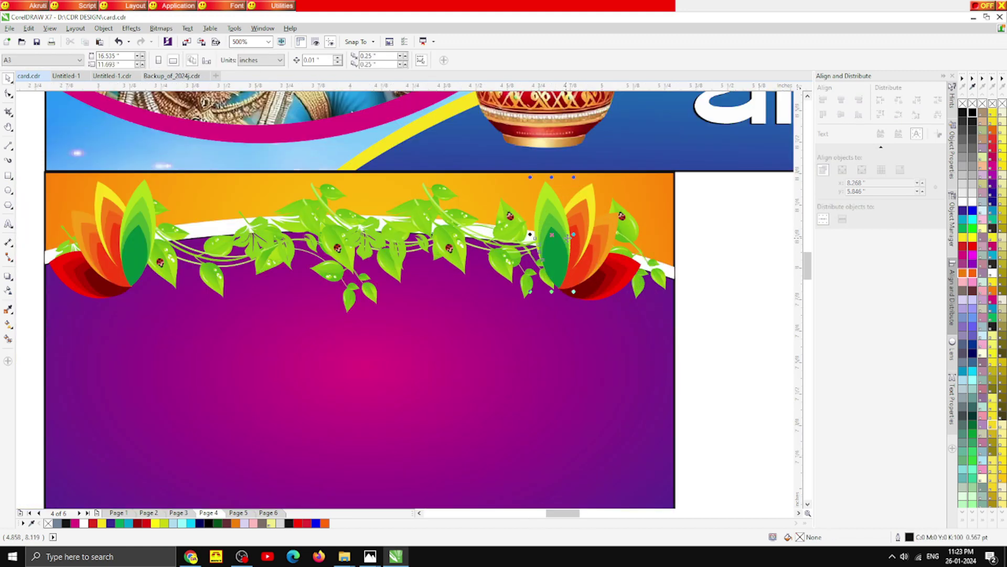
scroll(325, 209, "down", 2)
scroll(317, 270, "down", 6)
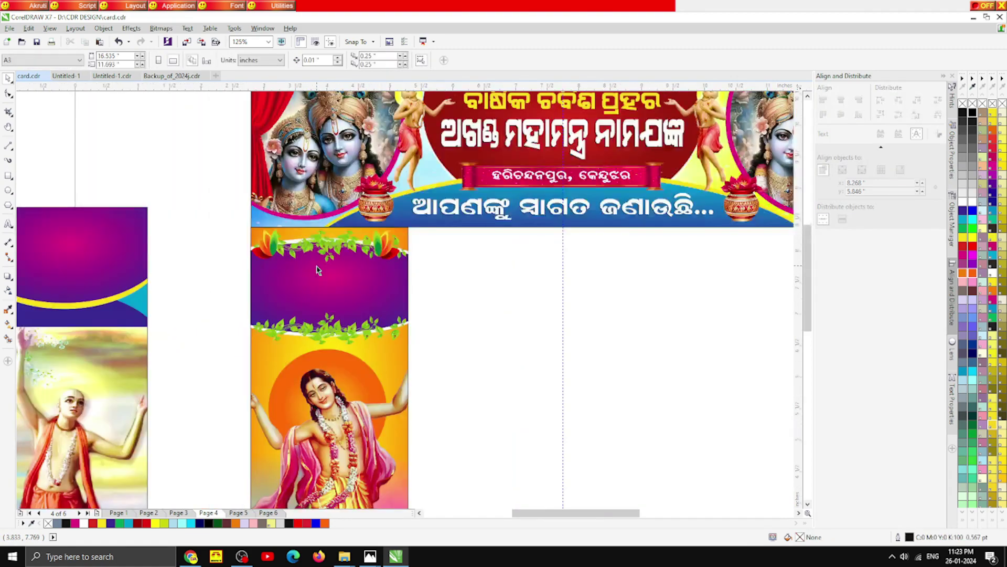
Step: Copy the white two-line chant text from the invitation poster into the purple heading block and heighten it to about 0.35 in
scroll(562, 260, "up", 2)
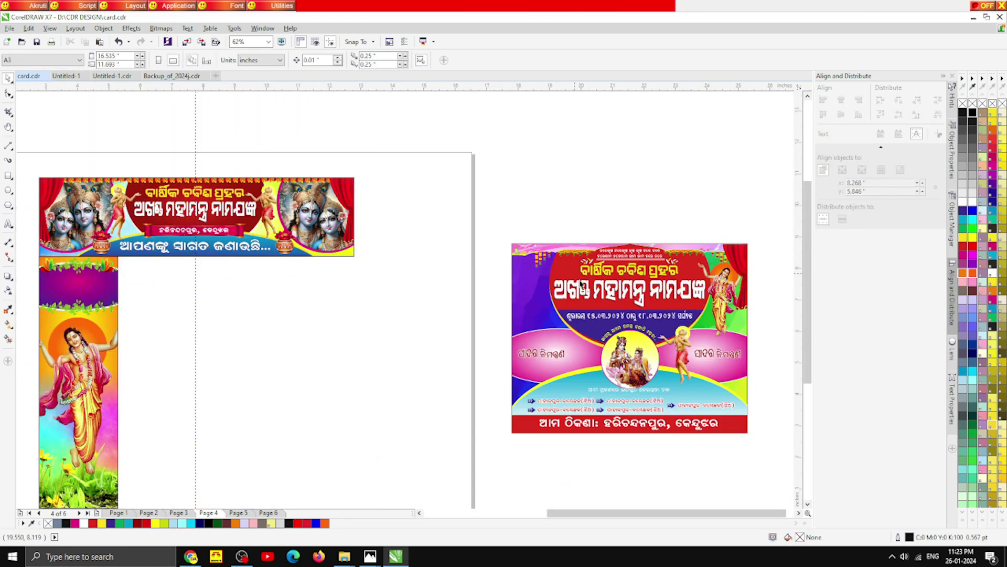
left_click(621, 261)
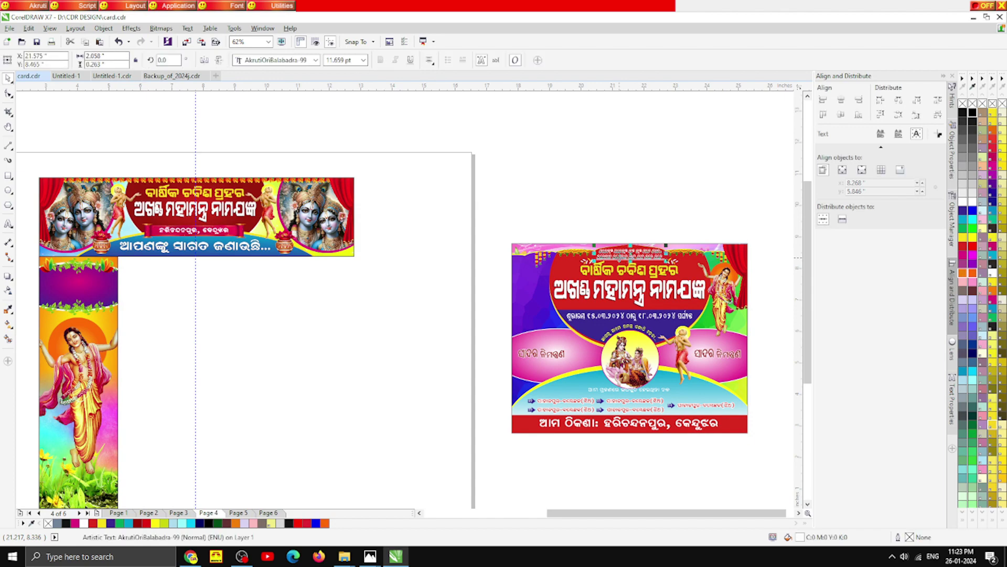
scroll(623, 255, "down", 2)
left_click_drag(626, 255, 350, 300)
scroll(350, 266, "up", 5)
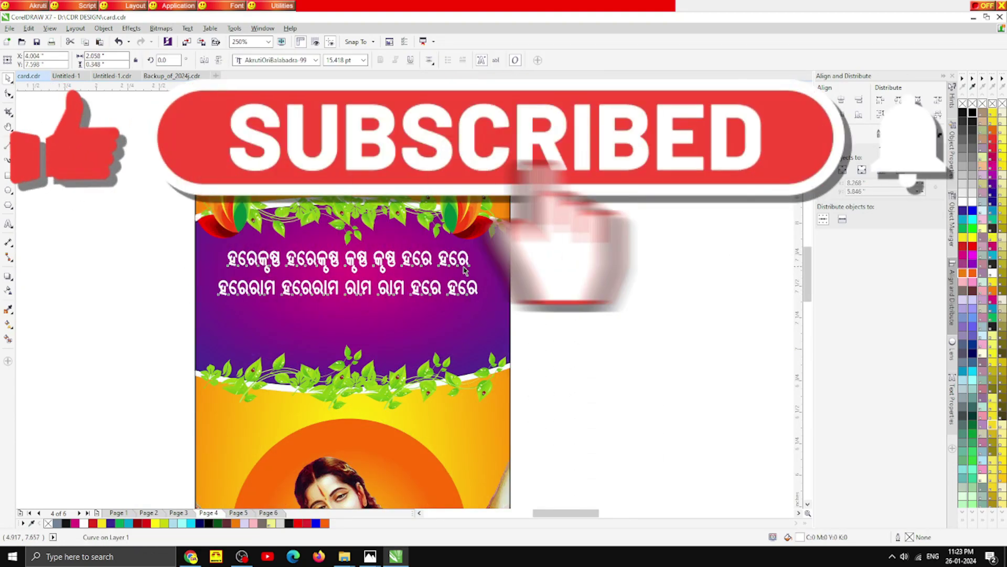
Step: Widen the chant text to about 2.19 in and nudge it up inside the heading block
left_click_drag(479, 272, 497, 272)
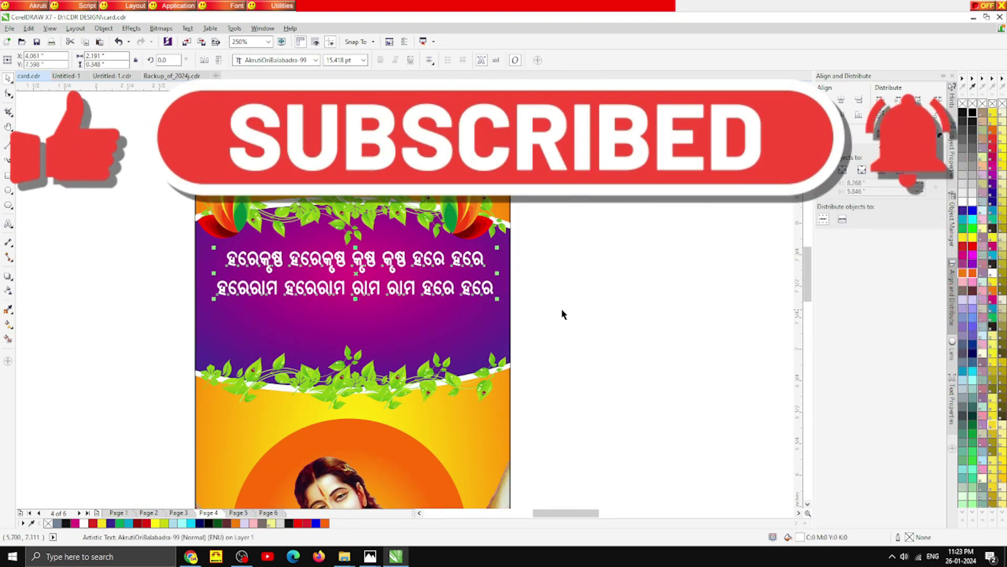
key("Up")
key("Up")
left_click(547, 303)
scroll(294, 228, "down", 1)
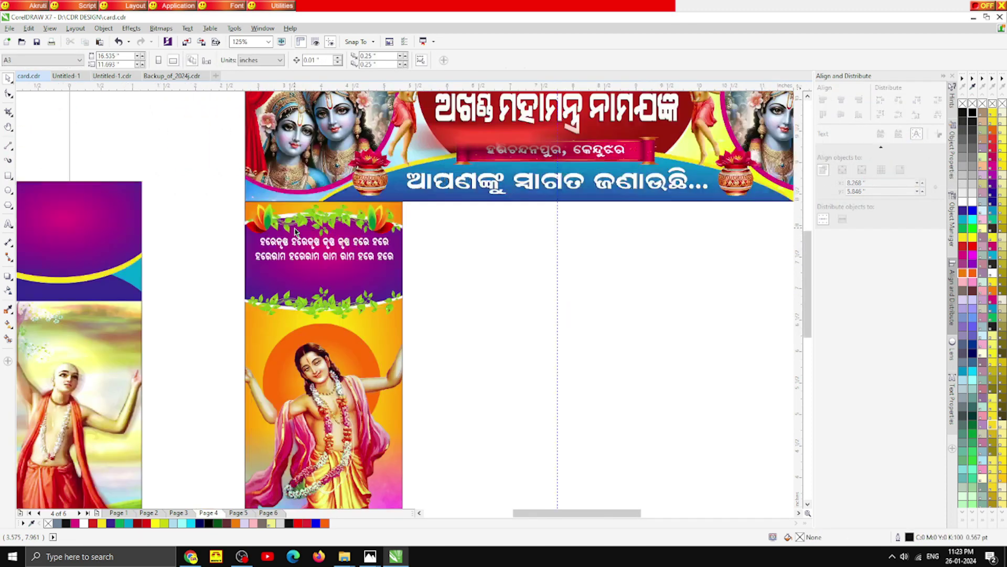
Step: Add the artistic text "WELCOME" beside the heading block at 24 pt
left_click(8, 223)
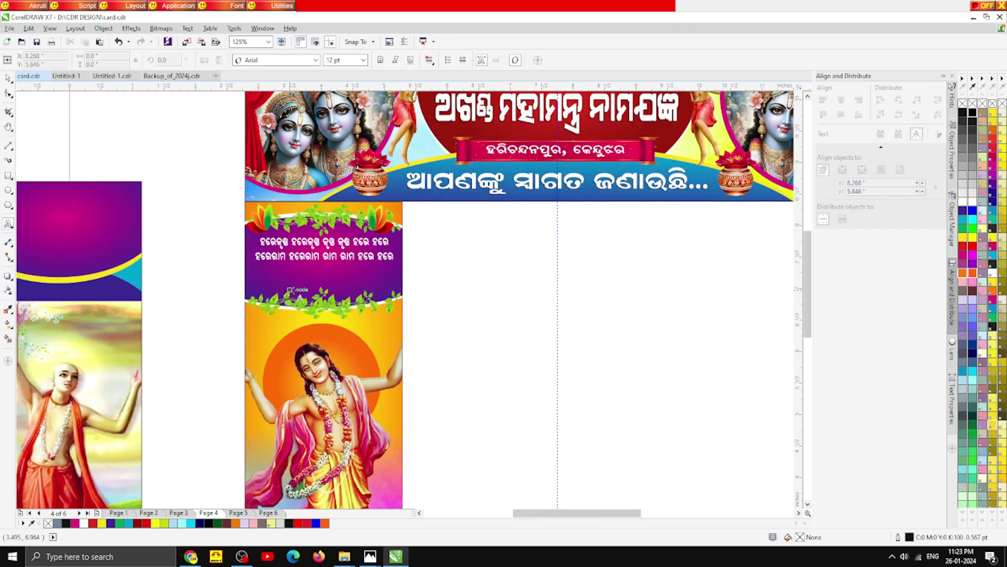
scroll(294, 290, "up", 2)
left_click(126, 287)
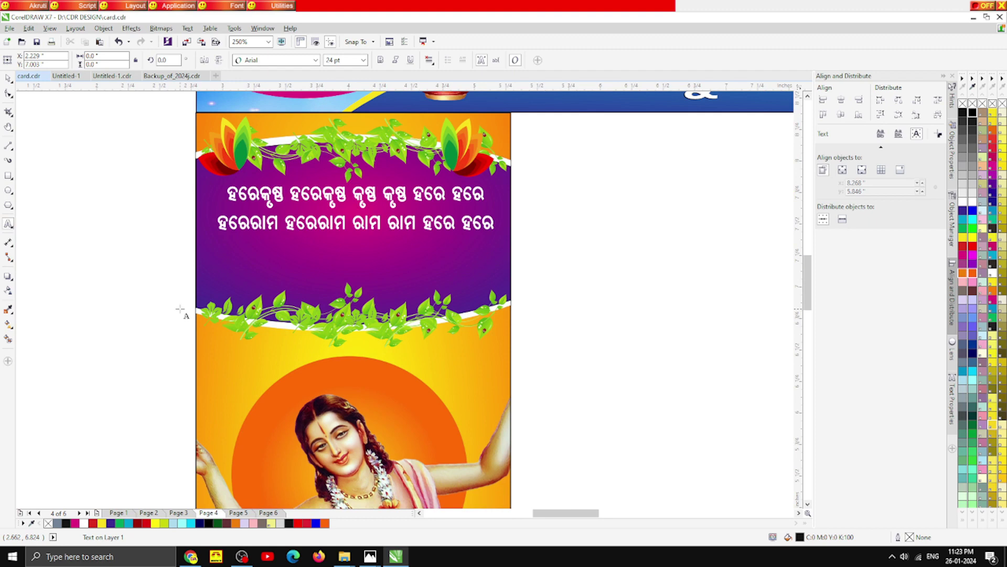
type("W")
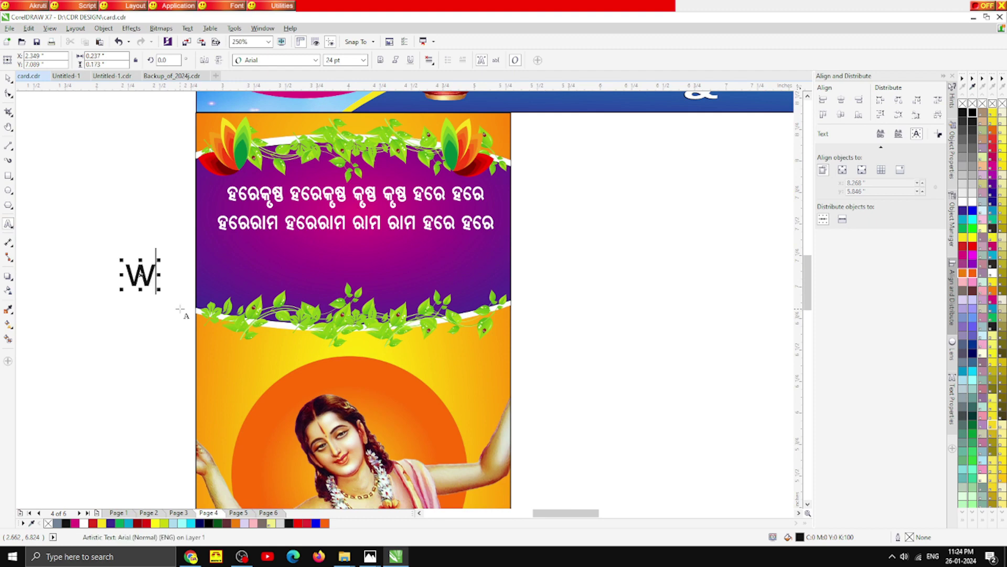
key("BackSpace")
type("WE")
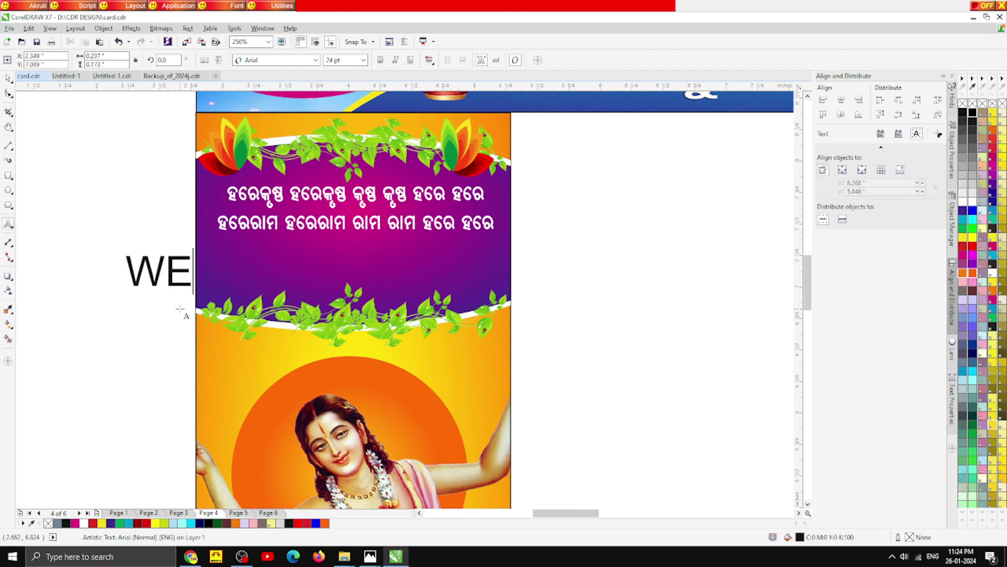
type("LCOME")
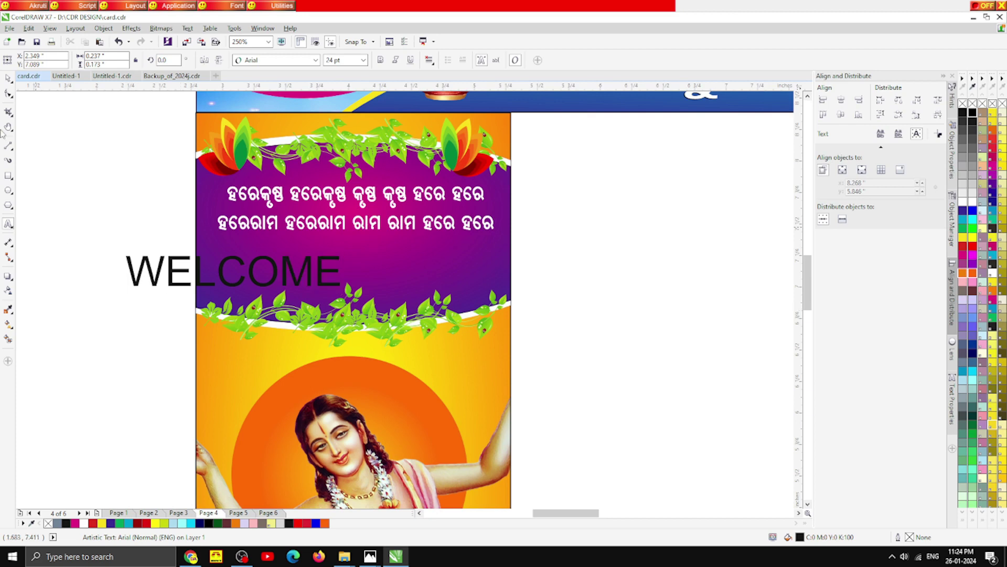
Step: Set the WELCOME text in Clarendon Condensed and move it below the chant lines in the purple block
left_click(9, 80)
left_click(264, 61)
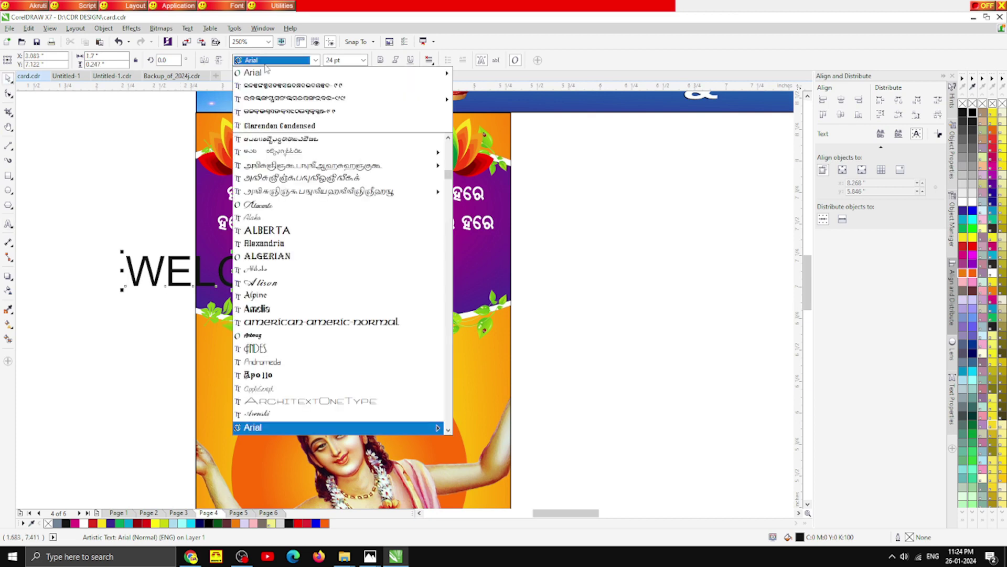
left_click(291, 126)
left_click_drag(256, 259, 395, 248)
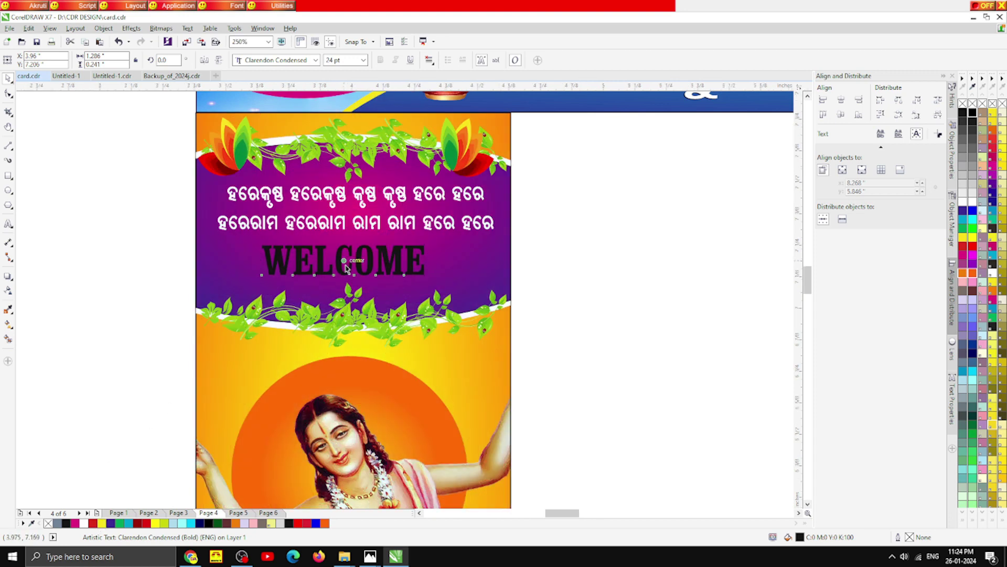
Step: Fill the WELCOME text with a vertical linear gradient from yellow at the top to white at the bottom
scroll(348, 262, "up", 2)
key("g")
left_click_drag(340, 192, 340, 291)
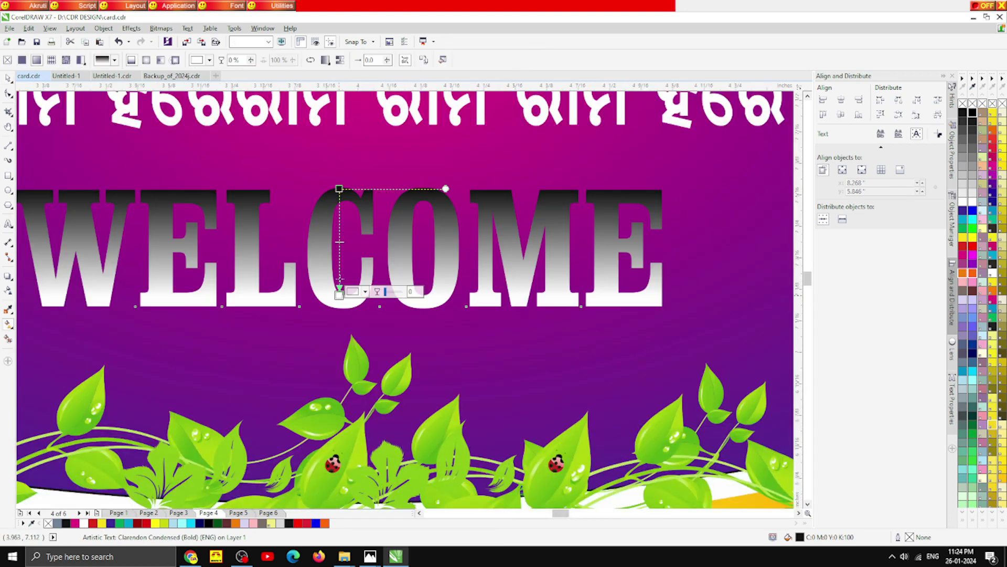
left_click(339, 188)
left_click(365, 185)
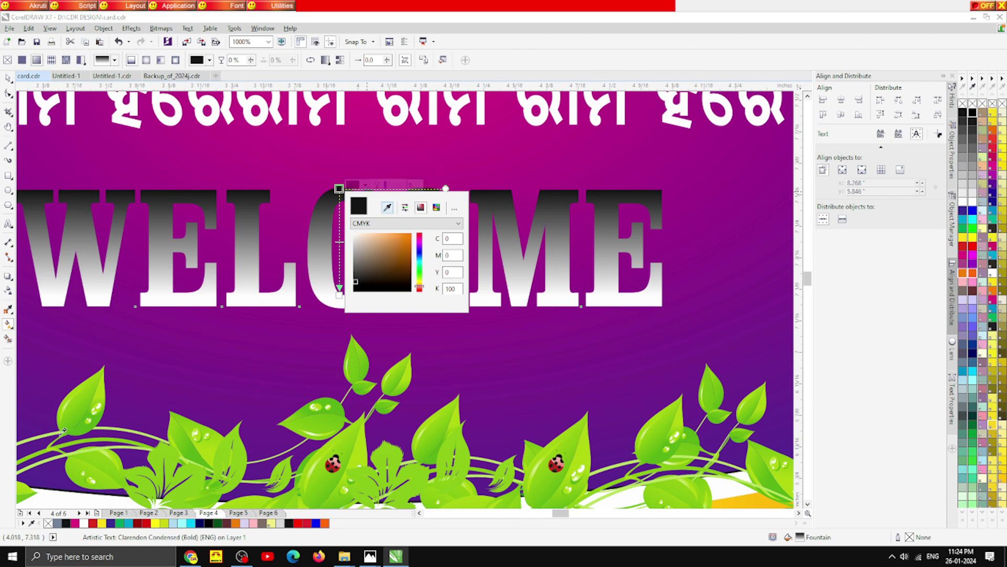
left_click(101, 523)
scroll(319, 226, "down", 1)
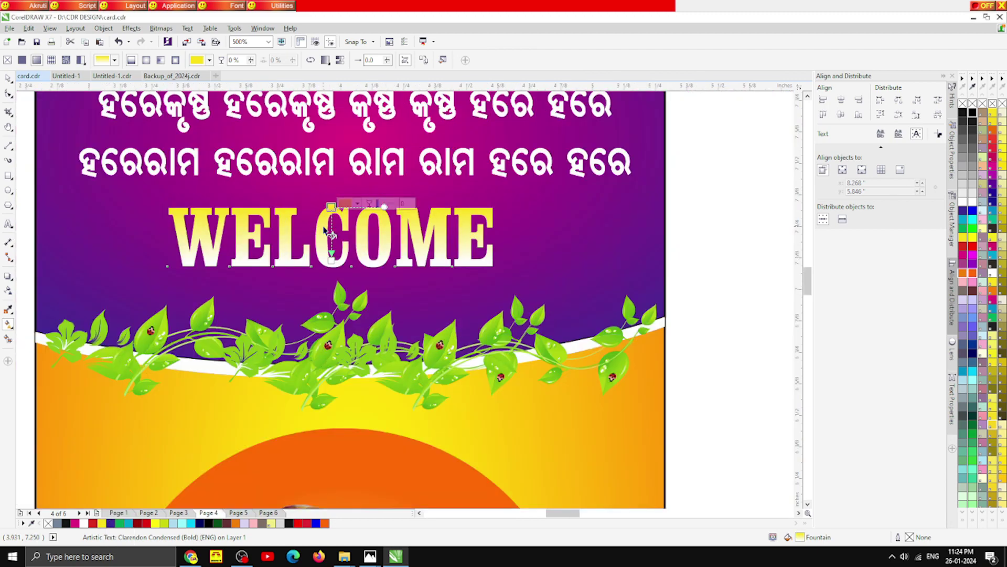
key("space")
Step: Stretch the WELCOME text to about 1.71 in wide and centre it beneath the chant lines
scroll(312, 292, "down", 1)
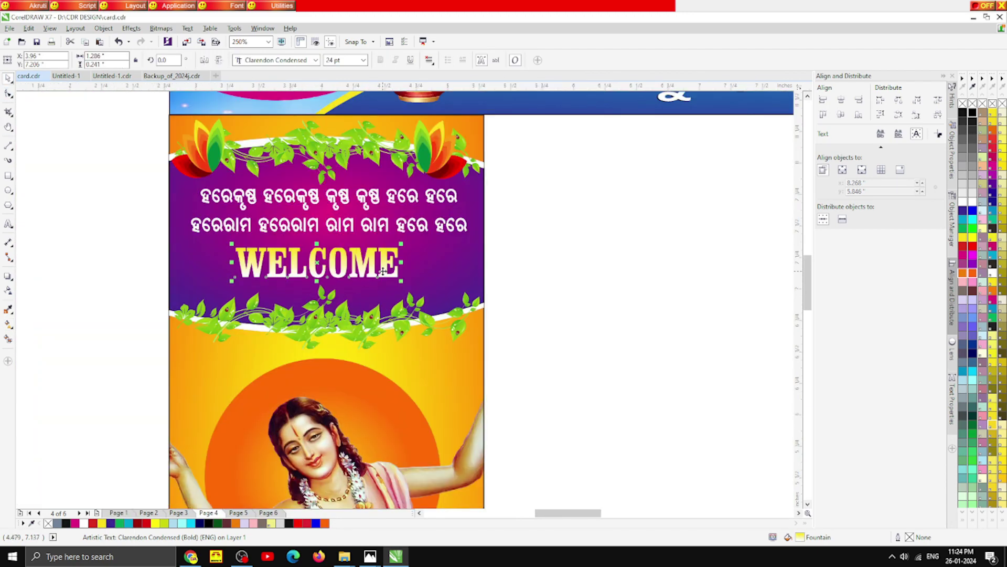
left_click_drag(403, 262, 449, 262)
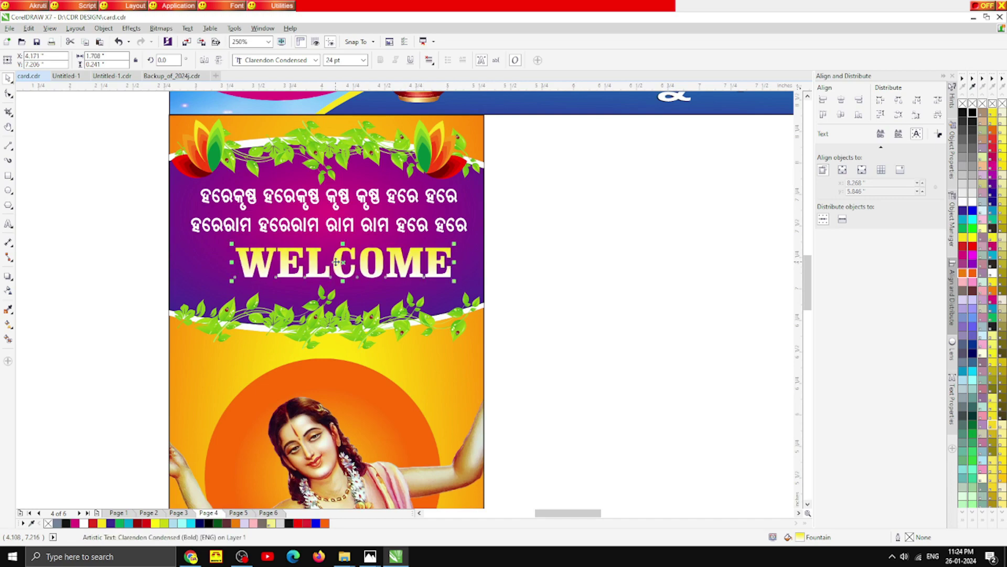
left_click_drag(335, 262, 316, 261)
scroll(253, 227, "down", 1)
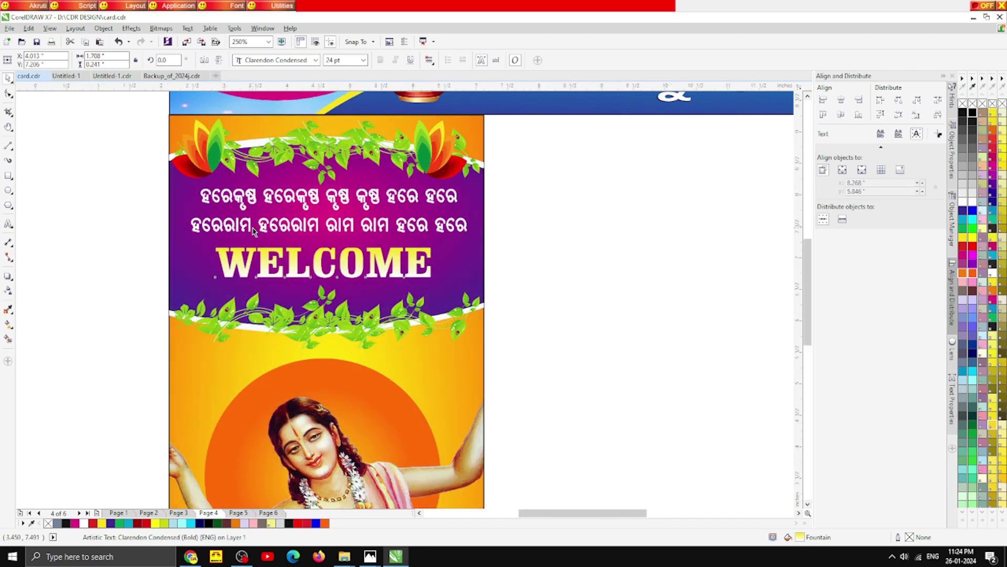
Step: Delete the leftover second side panel standing beside the page
left_click(371, 291)
scroll(272, 255, "down", 1)
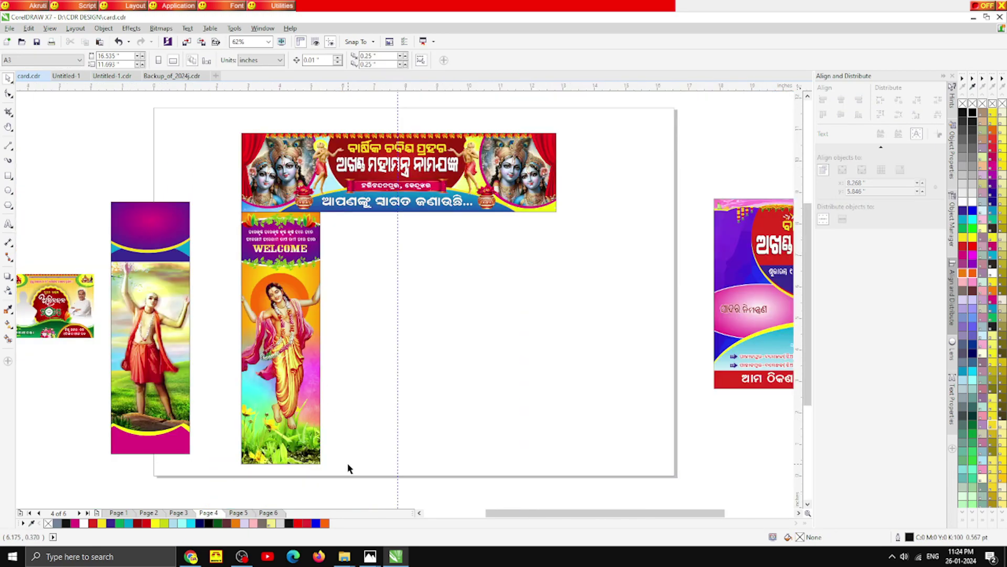
left_click_drag(204, 462, 101, 169)
key("Delete")
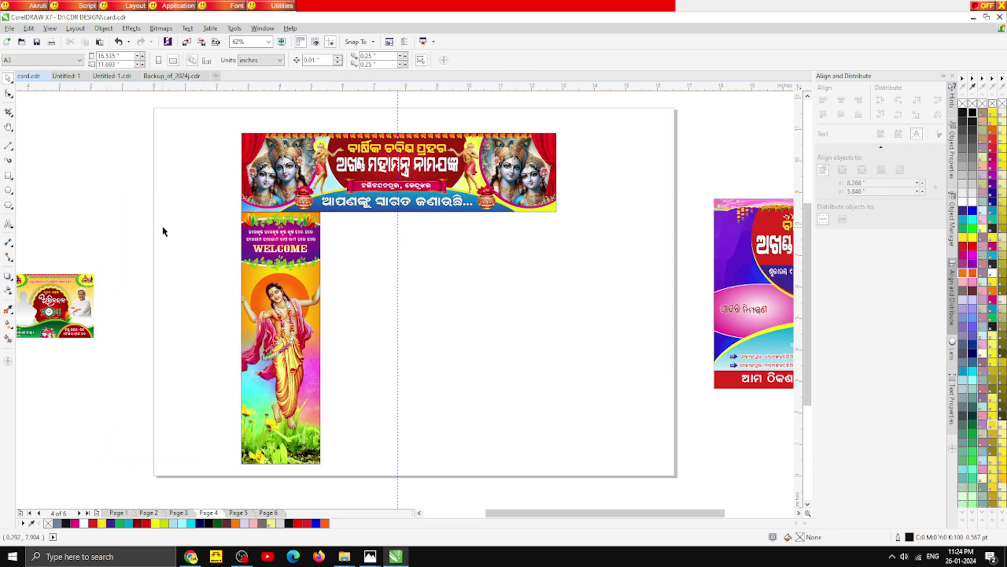
Step: Delete the green vine decorations along the upper and lower edges of the WELCOME heading block
scroll(303, 264, "up", 1)
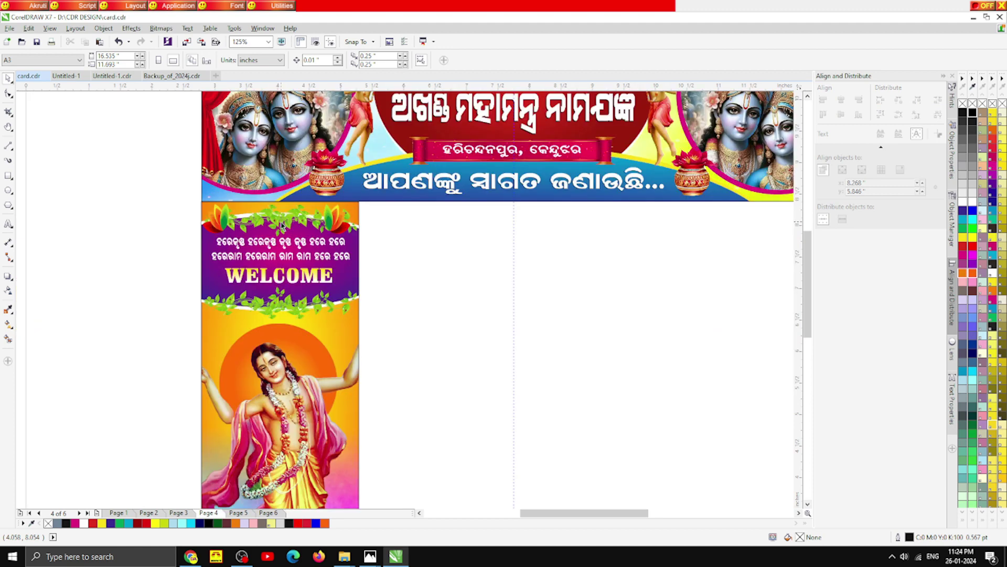
left_click(282, 226)
key("Delete")
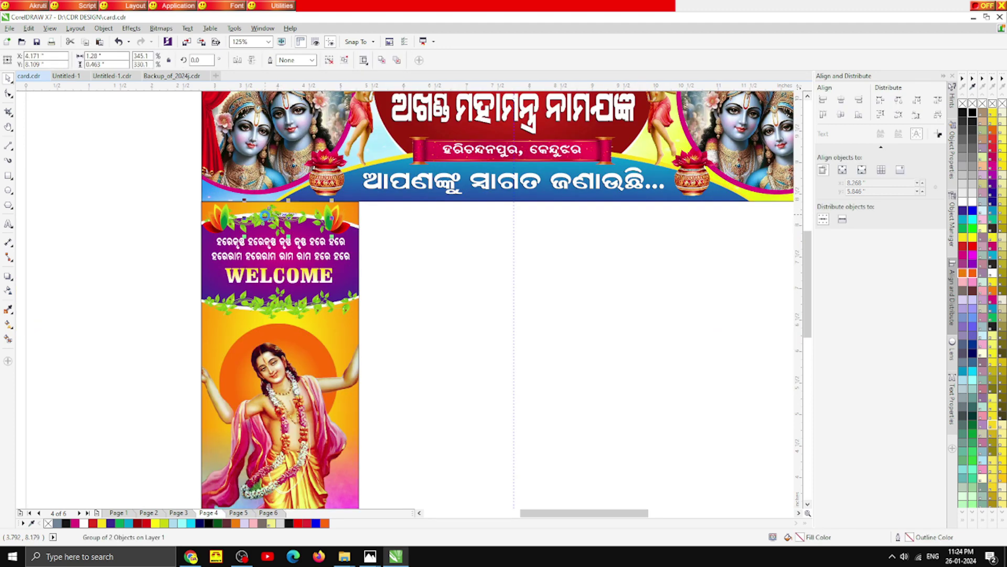
left_click(279, 302)
key("Delete")
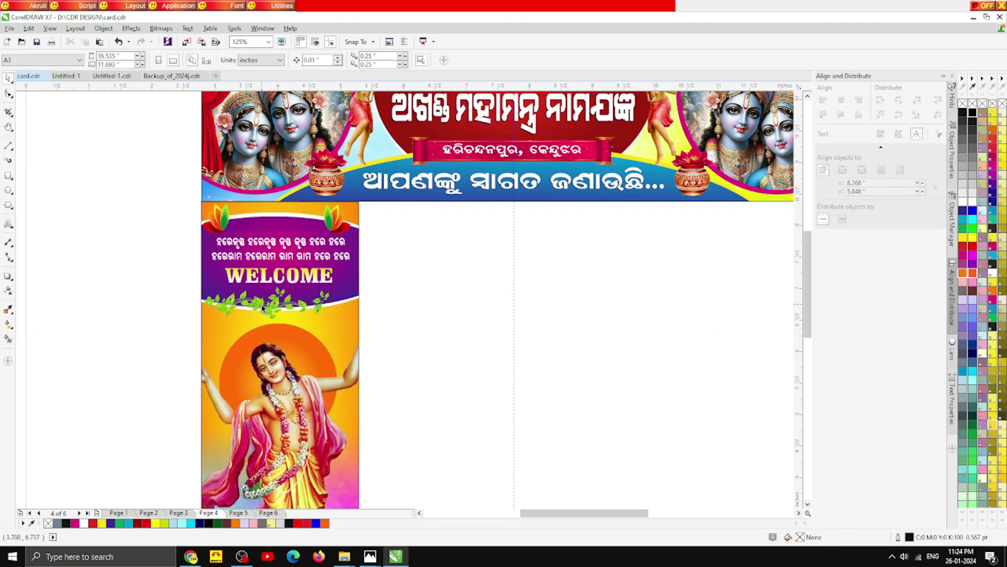
left_click(264, 307)
key("Delete")
left_click(265, 305)
key("Delete")
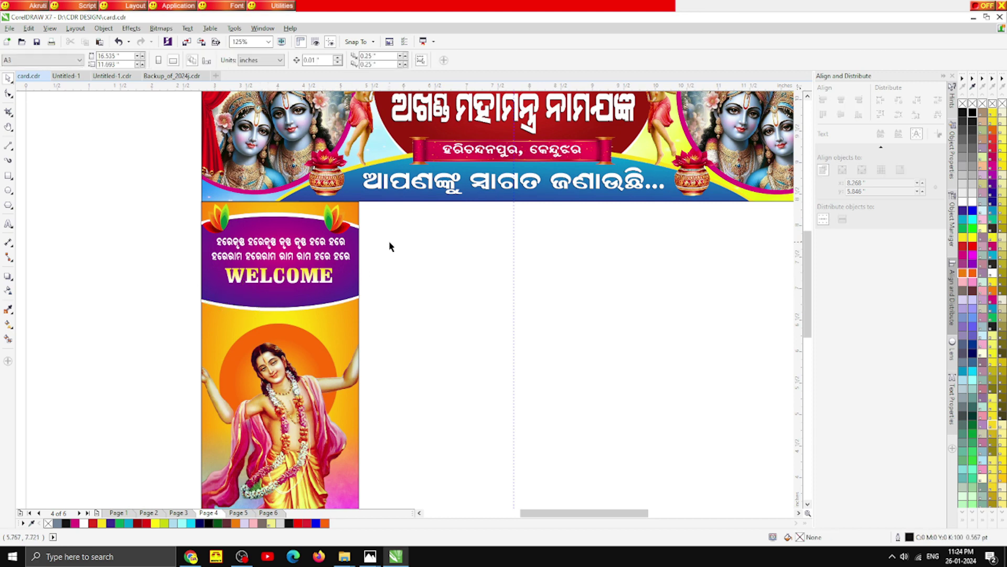
left_click_drag(314, 212, 314, 211)
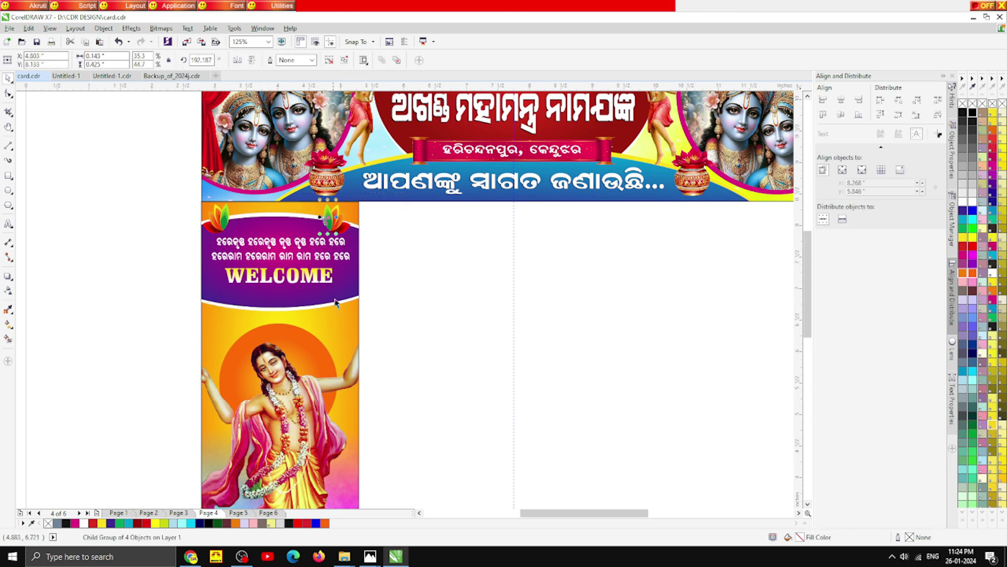
key("Delete")
scroll(338, 250, "down", 1)
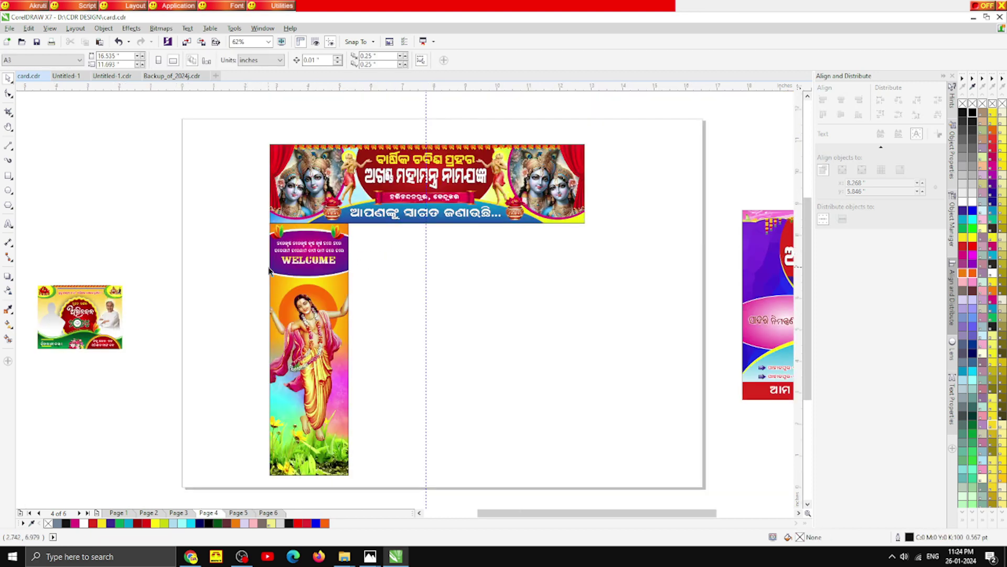
Step: Copy the leaf garland and dotted pattern from inside the small card's PowerClip and paste them beside the side panel
left_click(89, 288)
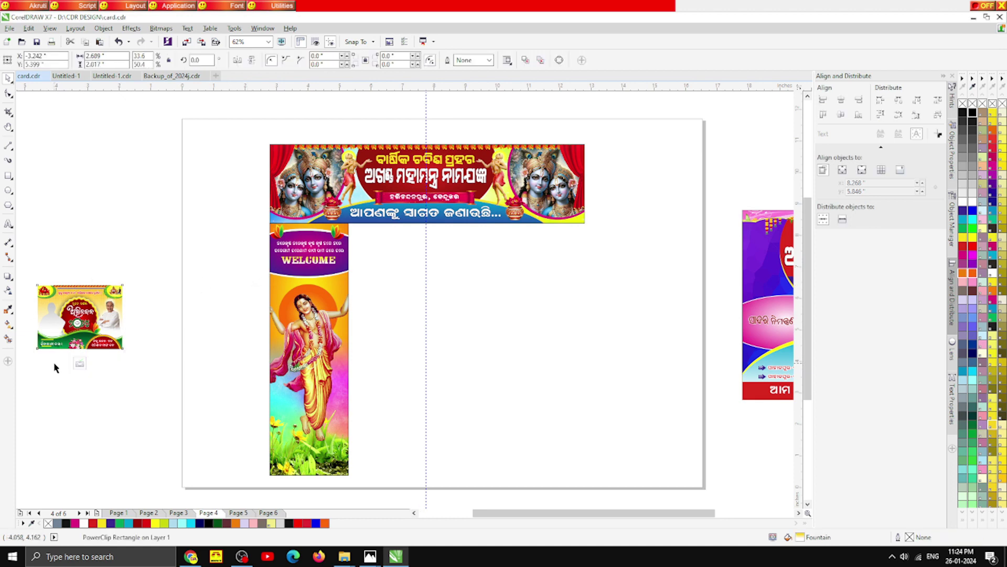
left_click(54, 364)
left_click_drag(44, 267, 131, 302)
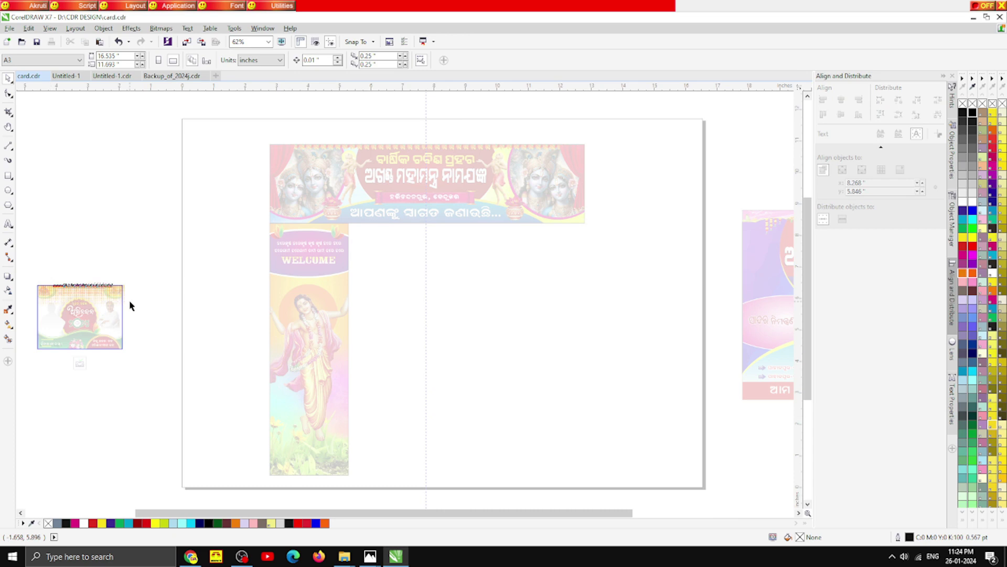
left_click_drag(175, 328, 20, 269)
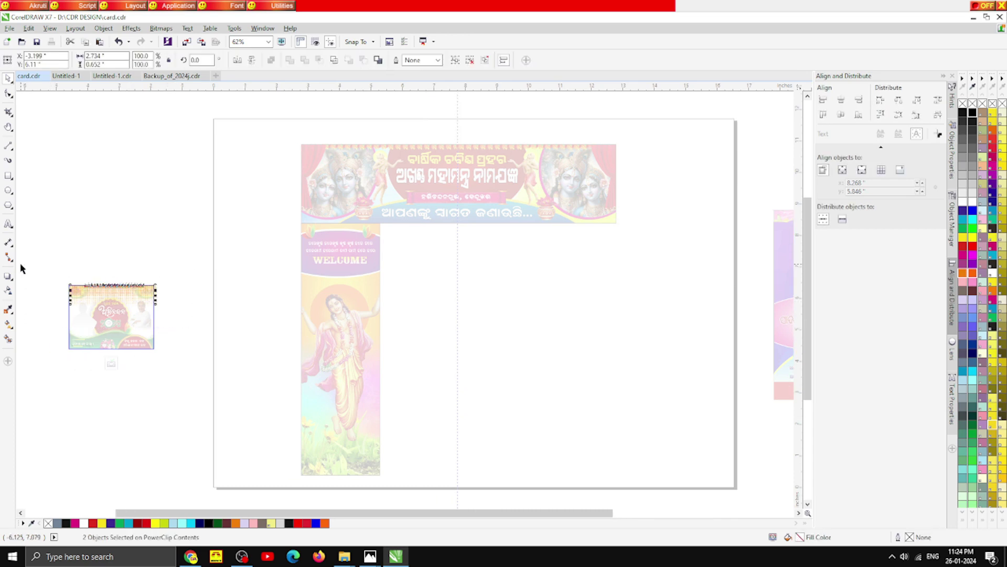
left_click(111, 363)
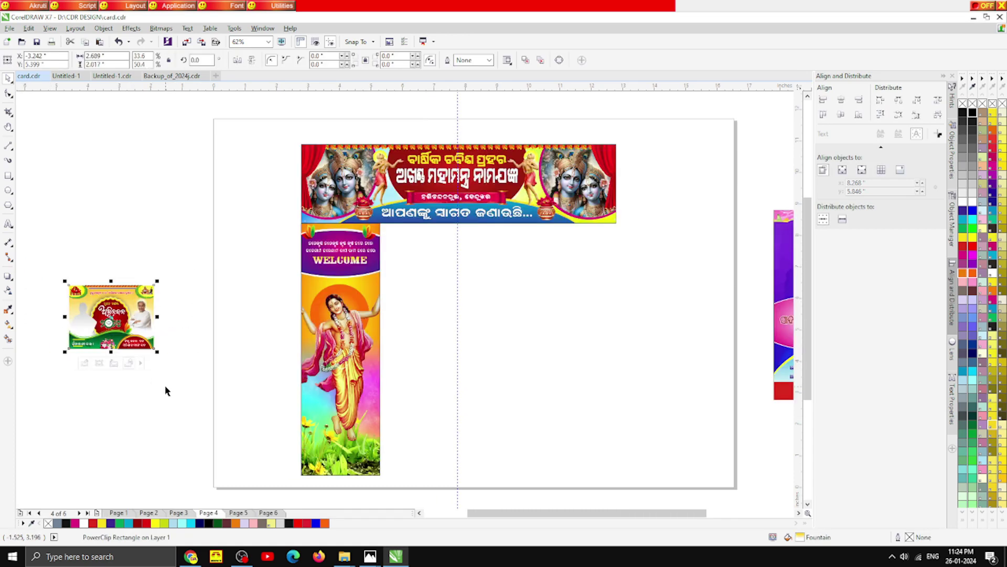
left_click(214, 370)
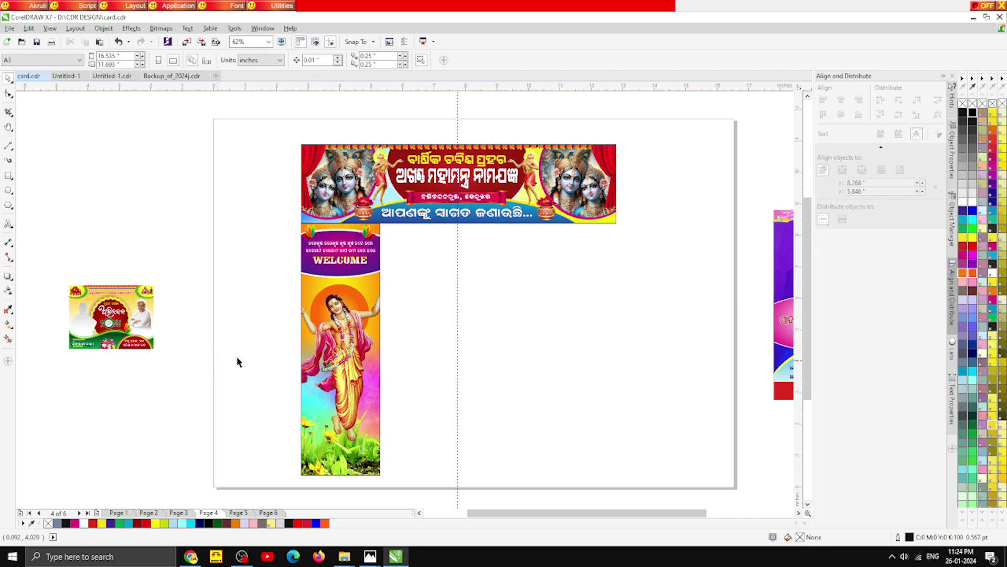
key("ctrl+v")
left_click_drag(136, 289, 467, 248)
key("Escape")
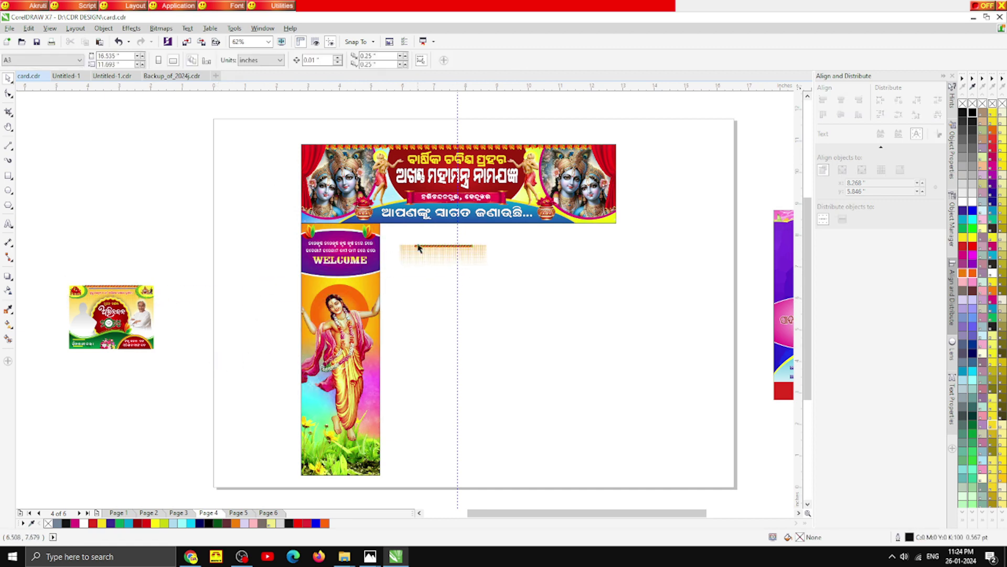
Step: Move the leaf garland onto the heading block's lower edge and enlarge it to about 4.03 in wide
scroll(419, 248, "up", 1)
left_click_drag(400, 232, 533, 261)
left_click_drag(476, 248, 235, 303)
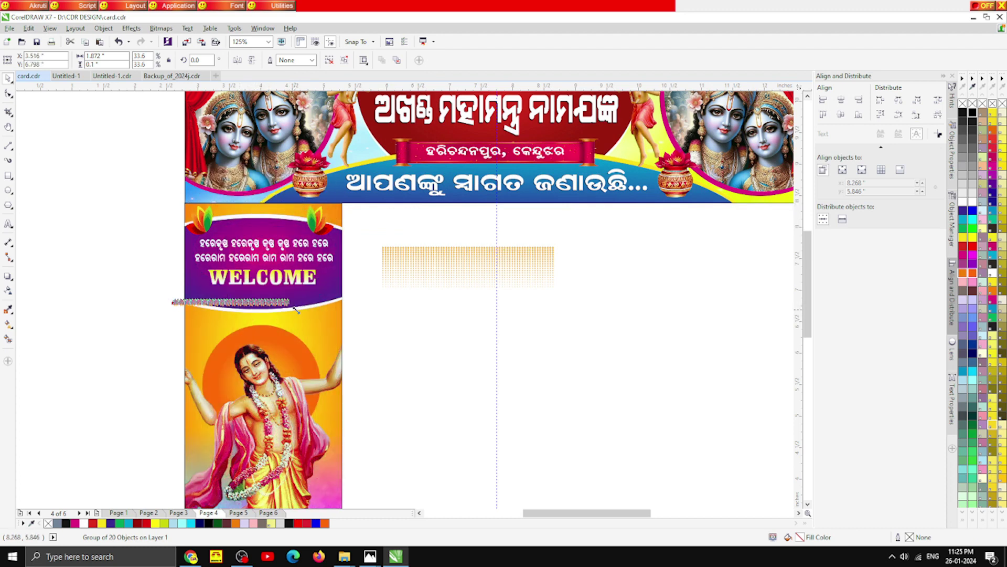
left_click_drag(297, 310, 267, 303)
scroll(267, 303, "up", 2)
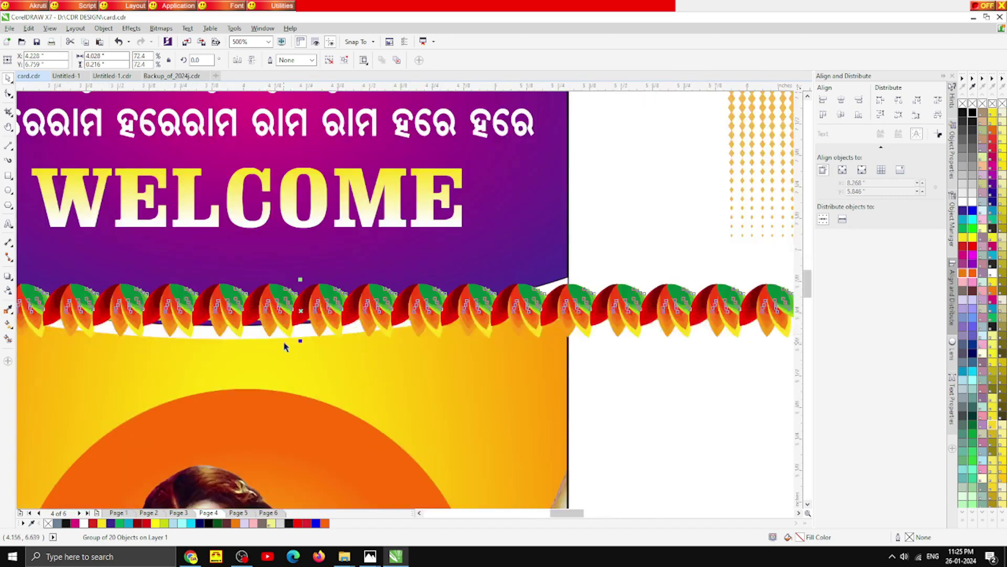
mouse_move(300, 341)
left_mouse_down()
mouse_move(301, 382)
mouse_move(285, 333)
left_mouse_up()
Step: PowerClip the leaf garland inside the side panel so it hangs from behind the heading block
scroll(290, 334, "down", 1)
right_click(283, 330)
left_click(328, 75)
left_click(168, 362)
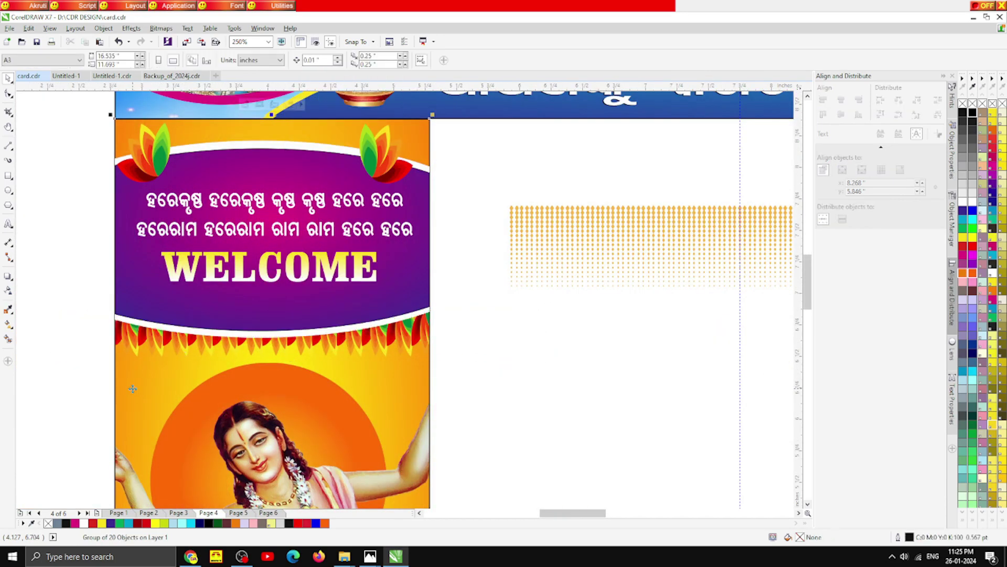
key("Escape")
Step: PowerClip the orange dotted pattern inside the side panel
scroll(210, 333, "down", 2)
left_click(419, 310)
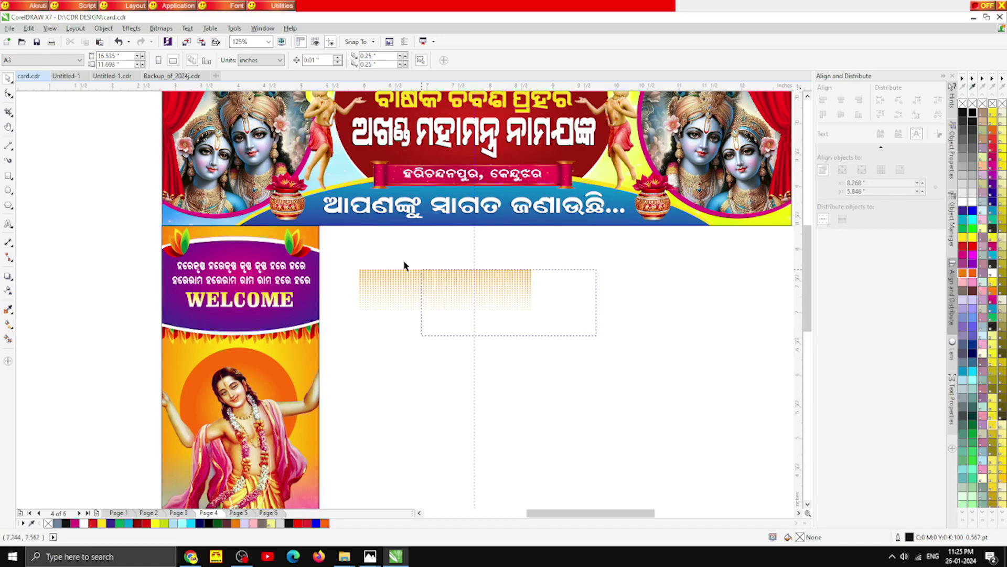
right_click(393, 270)
left_click(425, 277)
left_click(234, 239)
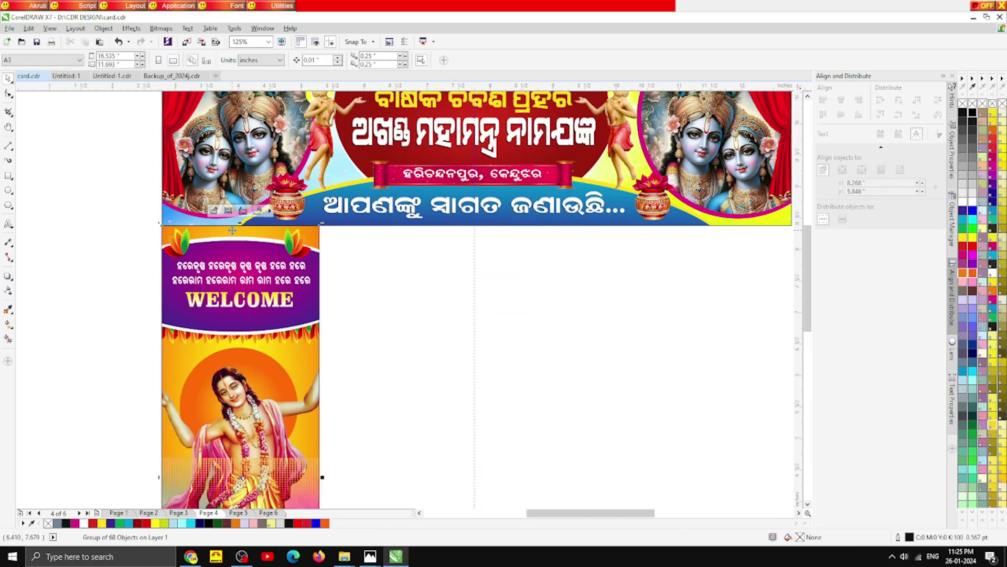
Step: Open the side panel's PowerClip contents and stretch the dotted pattern over the panel's upper part, about 2.73 × 3.89 in
scroll(243, 284, "down", 2)
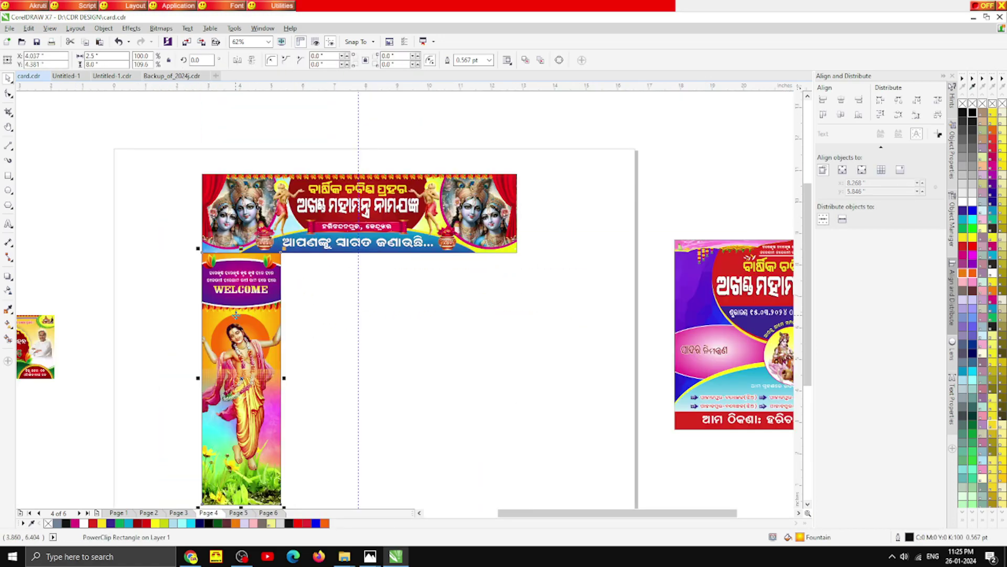
scroll(246, 330, "down", 2)
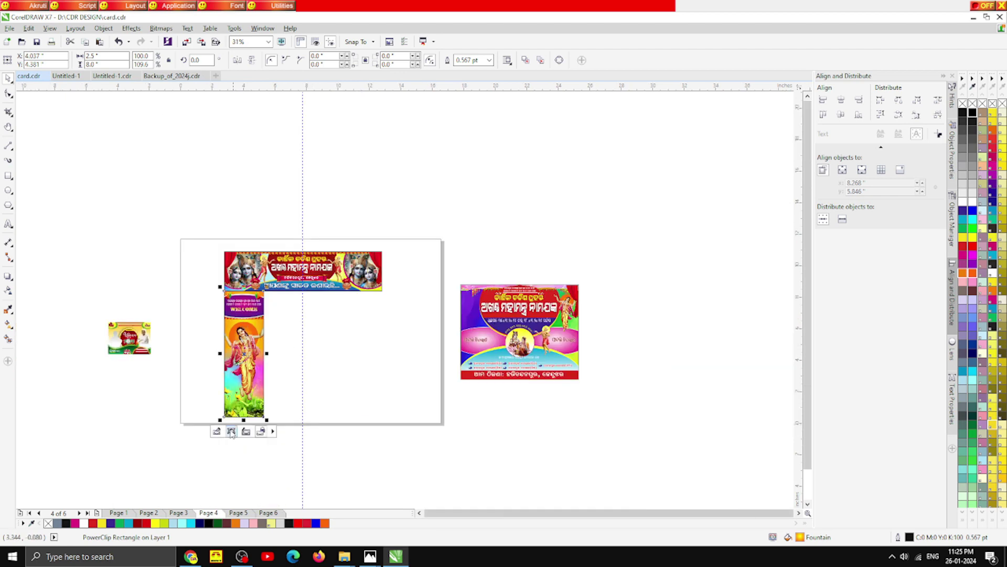
left_click(246, 313, "ctrl")
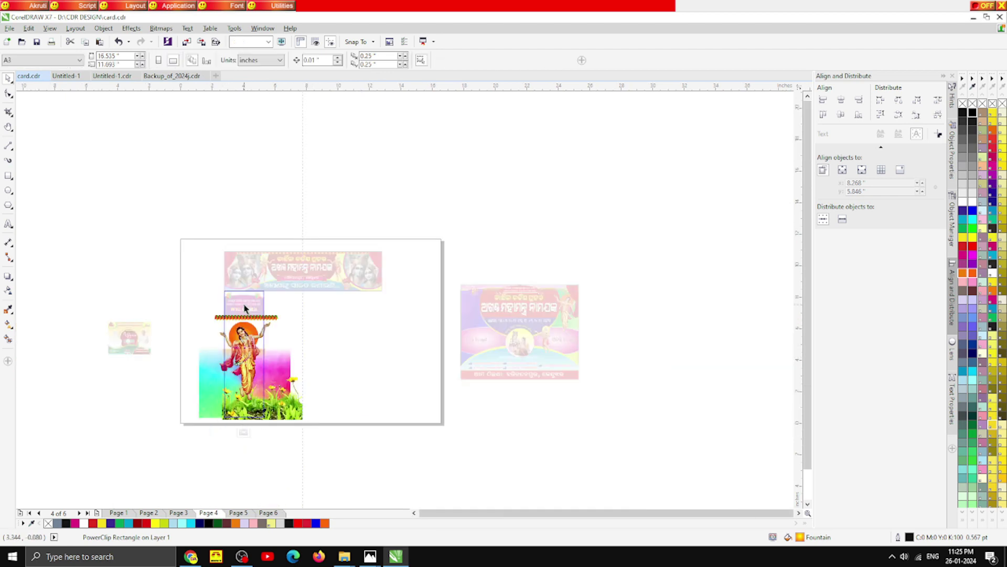
scroll(246, 316, "up", 2)
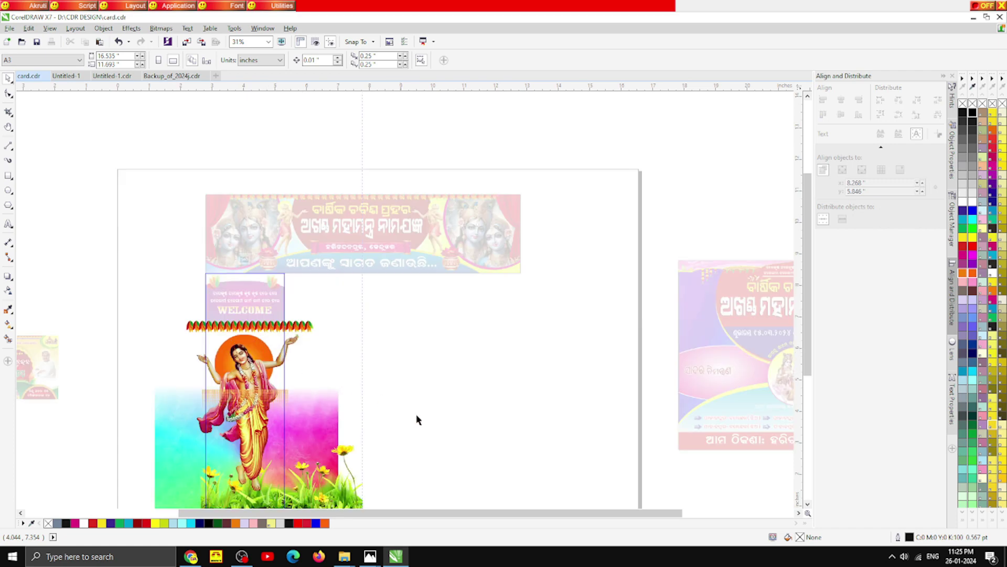
left_click_drag(160, 375, 157, 375)
mouse_move(238, 398)
left_mouse_down()
mouse_move(236, 281)
mouse_move(245, 396)
left_mouse_up()
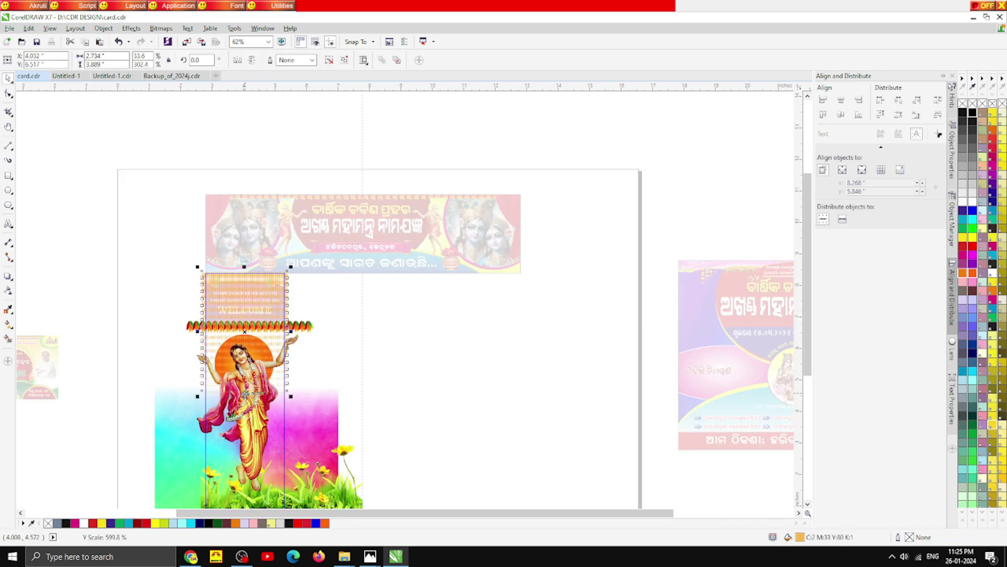
Step: Fill the dotted pattern with yellow (#FFFF00) and finish editing the side panel's PowerClip contents
left_click(970, 239)
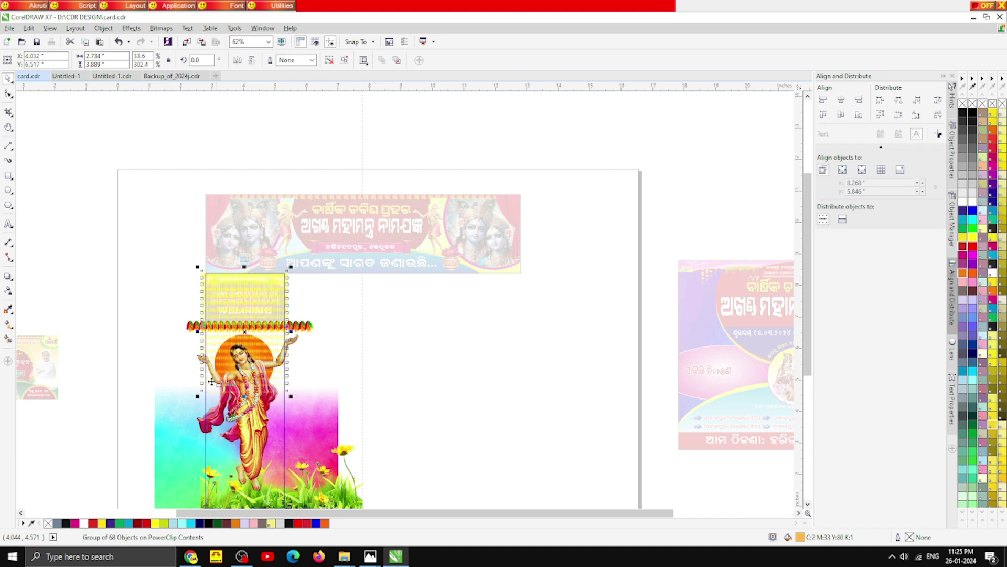
scroll(218, 361, "up", 4)
scroll(238, 308, "down", 2)
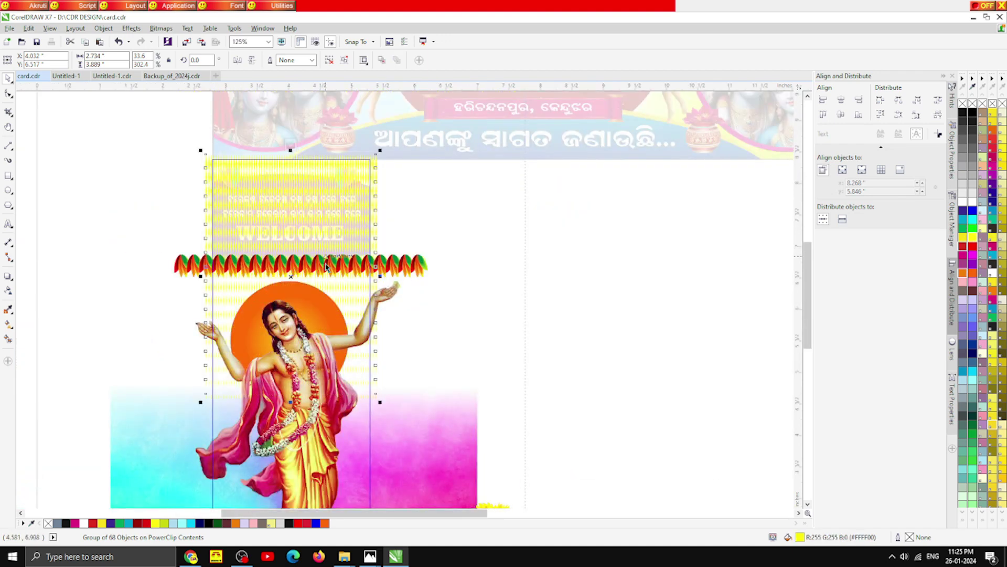
left_click(512, 263)
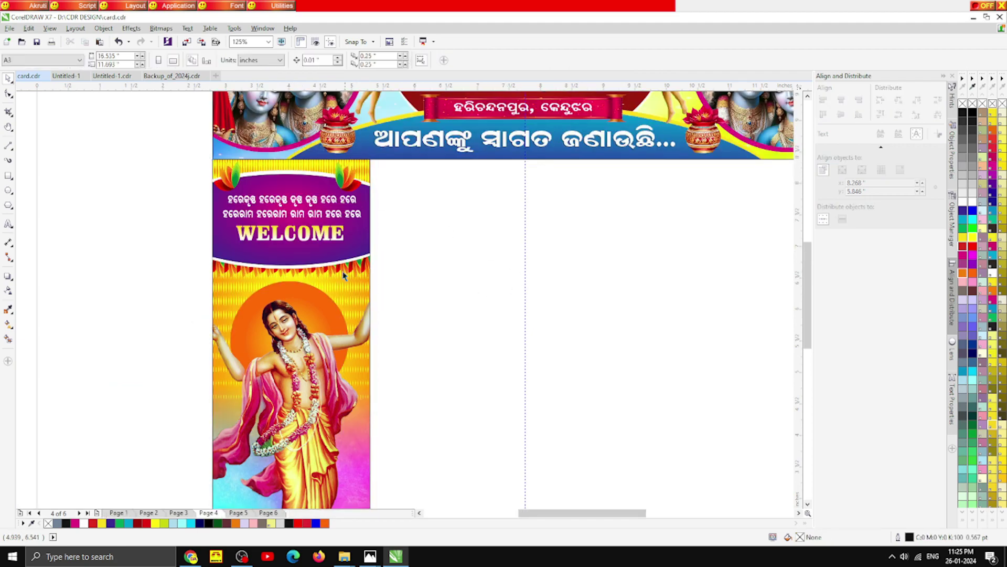
Step: Inspect the side panel's garland and dotted background up close and within the whole gate layout
scroll(344, 275, "down", 2)
scroll(317, 269, "up", 4)
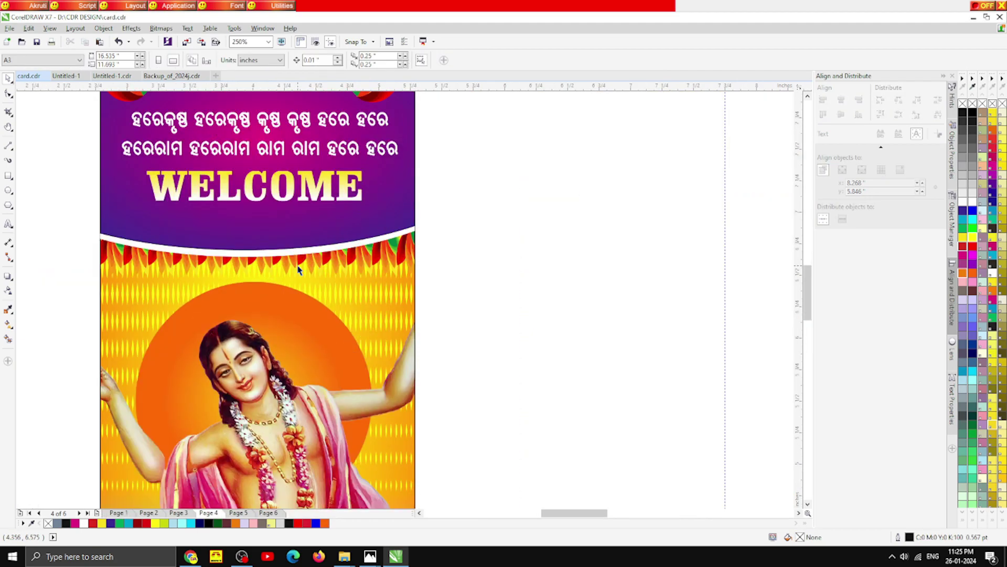
scroll(292, 274, "down", 4)
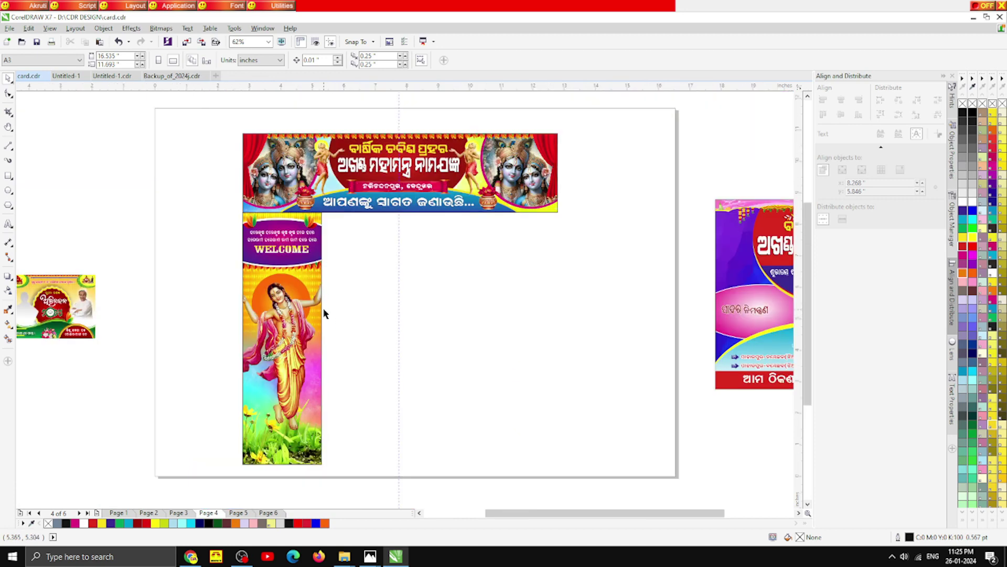
scroll(317, 307, "up", 1)
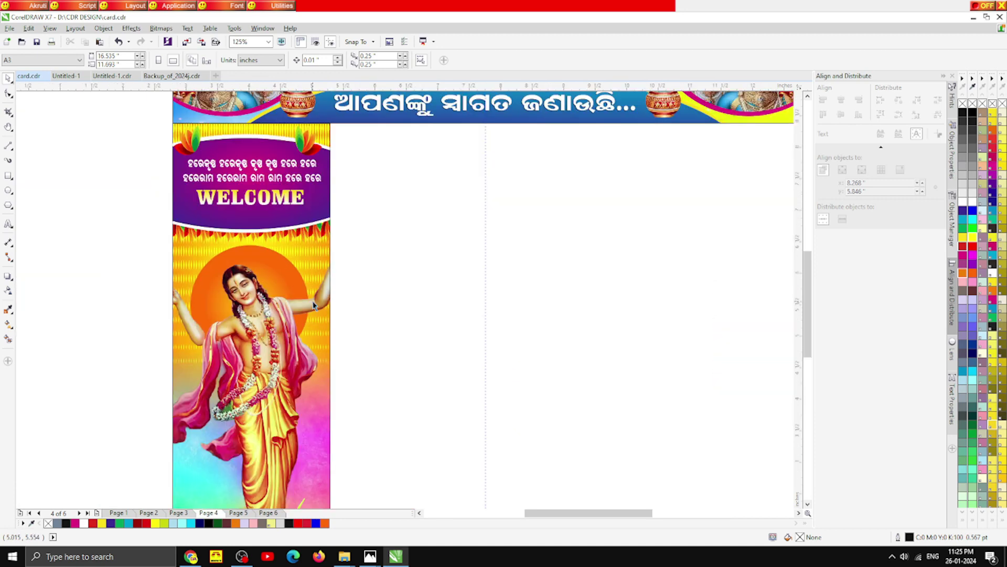
scroll(314, 304, "down", 1)
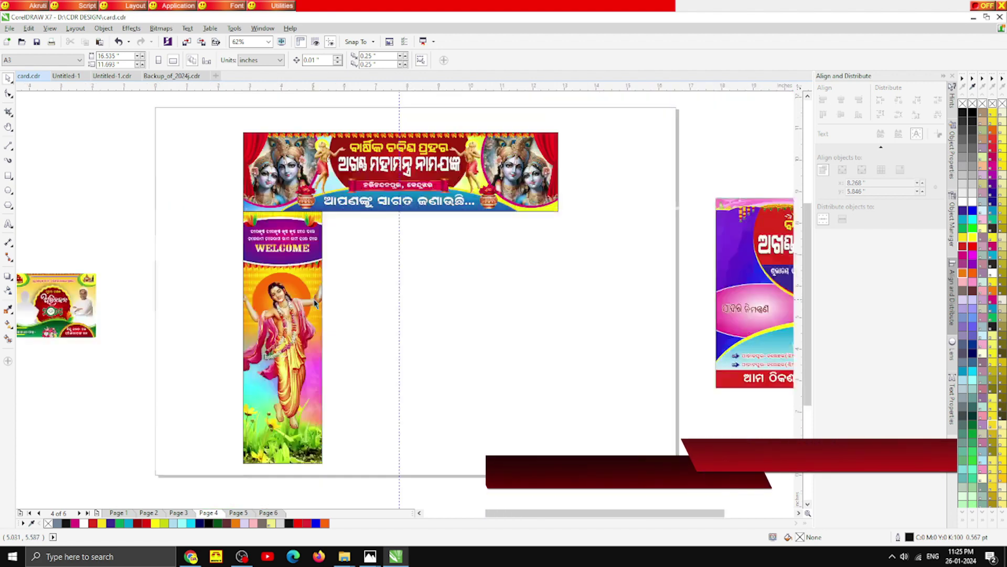
scroll(282, 256, "up", 1)
scroll(282, 256, "down", 1)
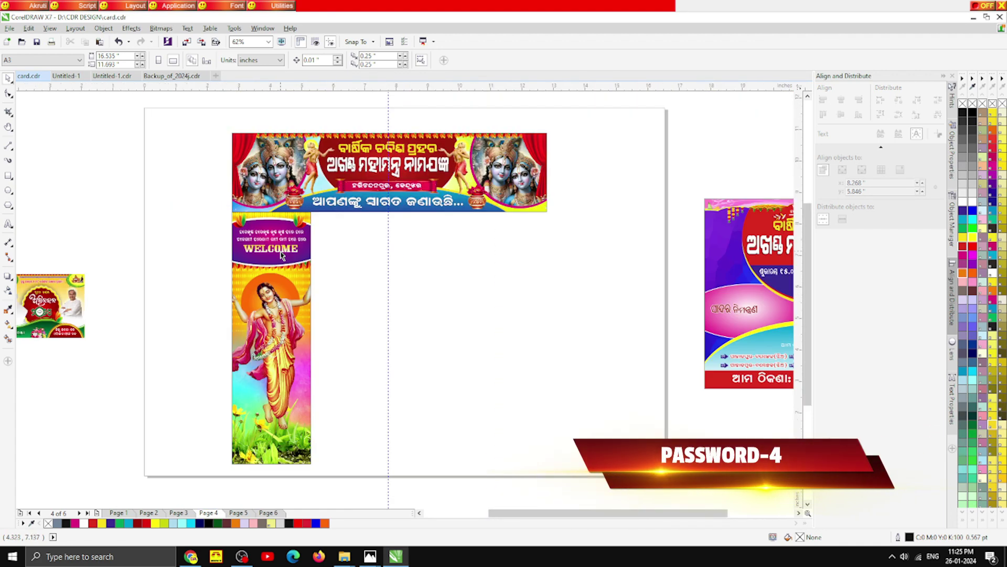
scroll(282, 256, "down", 1)
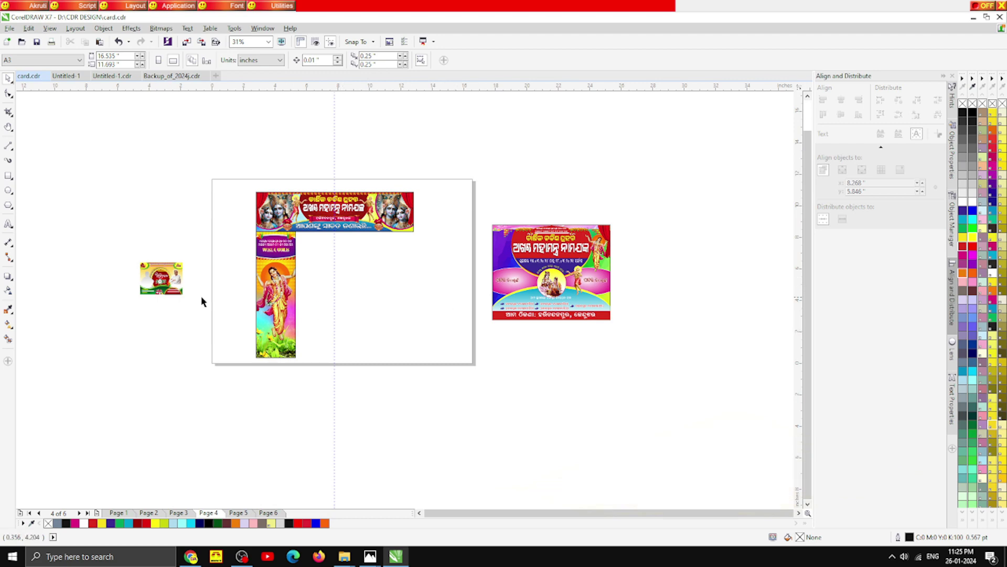
Step: Copy the rose bouquet bitmap from the small card to the foot of the side panel and enlarge it to about 2.12 in wide
left_click(160, 297)
left_click(283, 349)
scroll(283, 352, "up", 2)
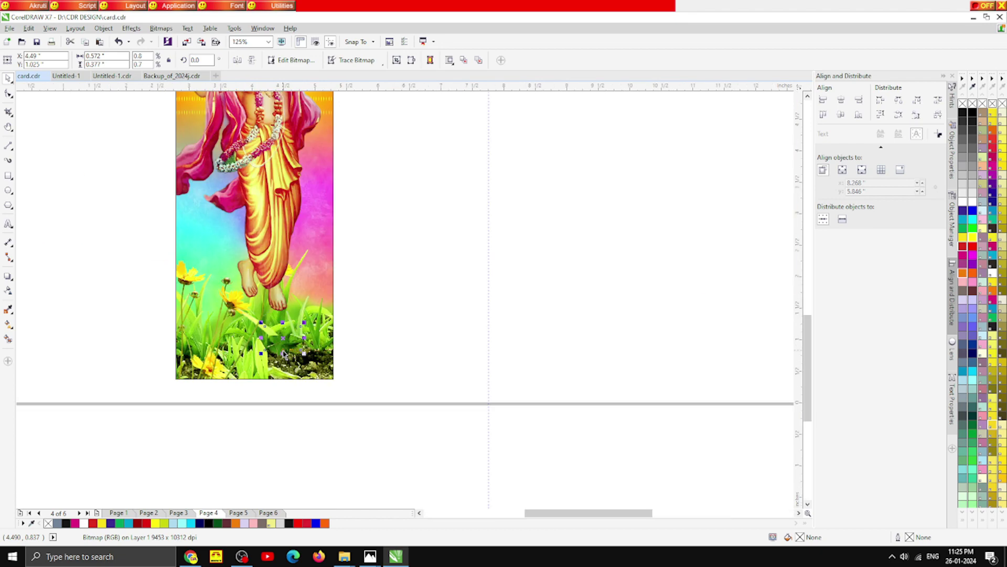
left_click_drag(283, 349, 343, 385)
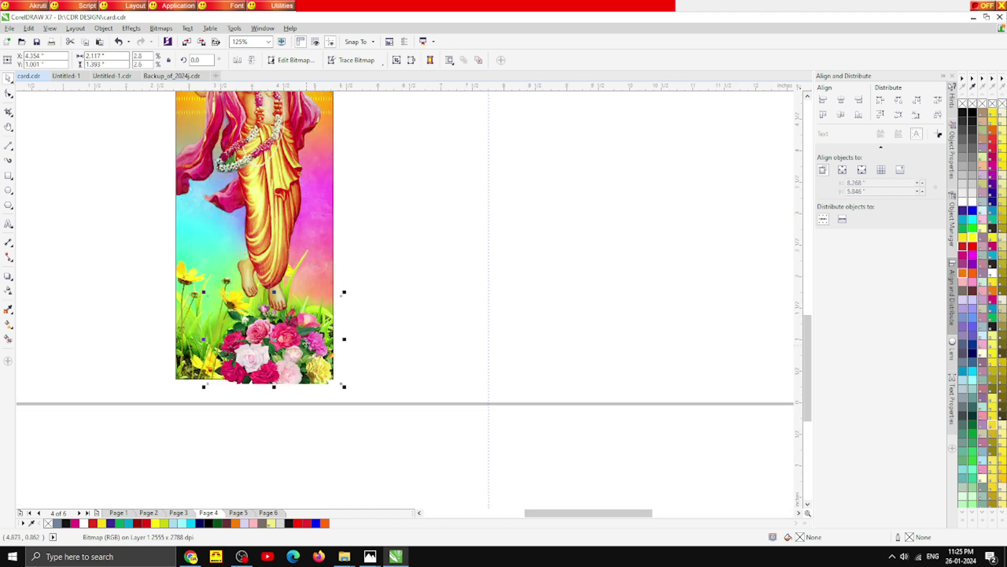
Step: Nudge the rose bouquet up and to the left so it sits centred on the side panel's bottom edge
key("Up")
key("Up")
key("Up")
key("Up")
key("Up")
key("Up")
key("Up")
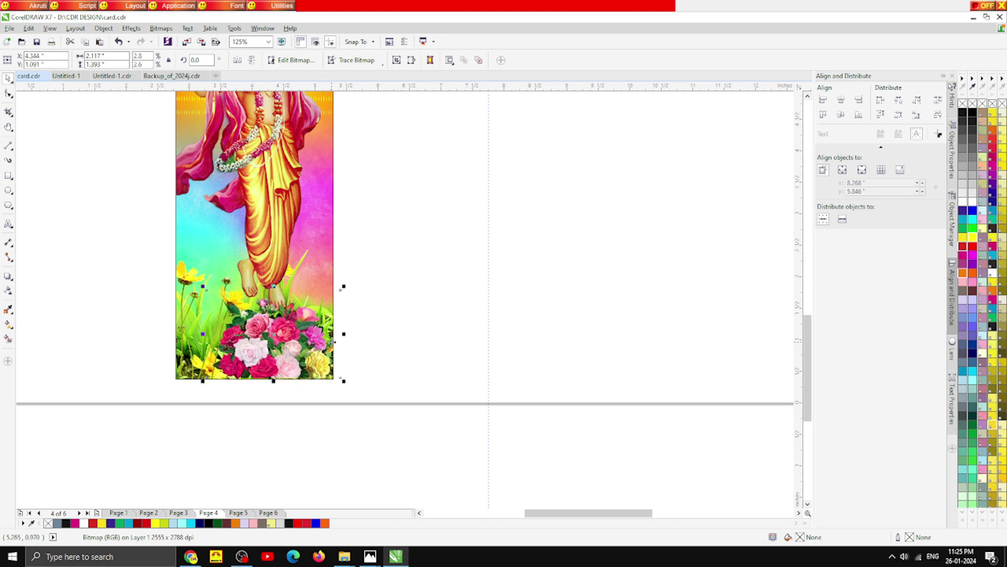
key("Left")
key("Left")
key("Left")
key("Left")
key("Left")
key("Left")
key("Left")
key("Left")
key("Left")
key("Left")
key("Left")
key("Left")
key("Left")
key("Left")
key("Left")
key("Left")
key("Left")
key("Left")
key("Left")
key("Left")
key("Left")
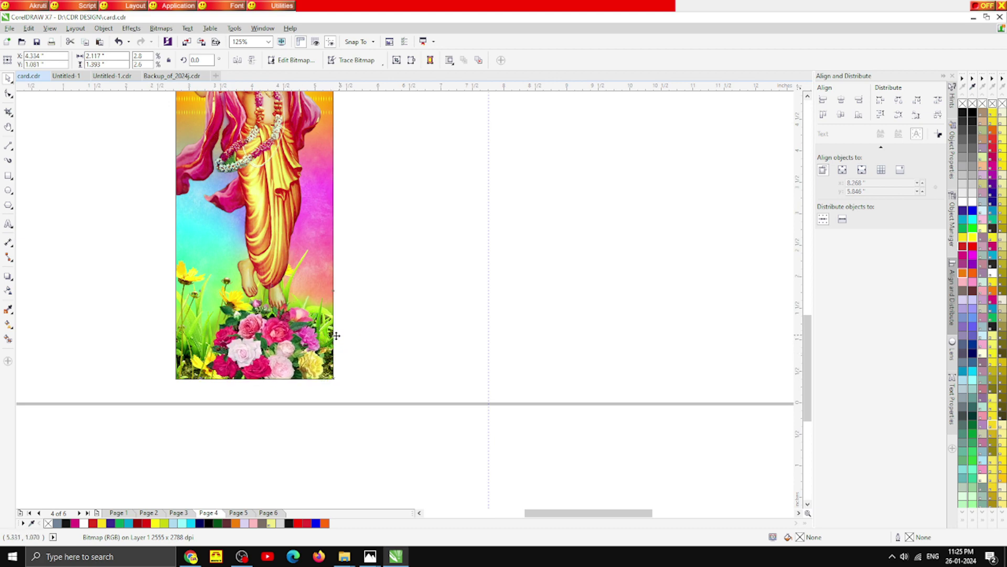
key("Left")
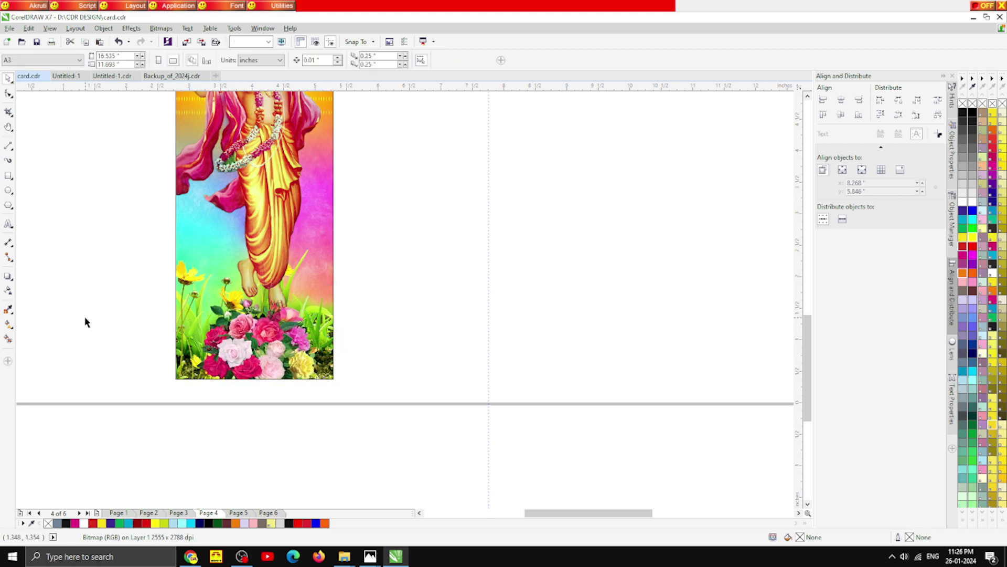
key("Left")
key("Left")
left_click(90, 331)
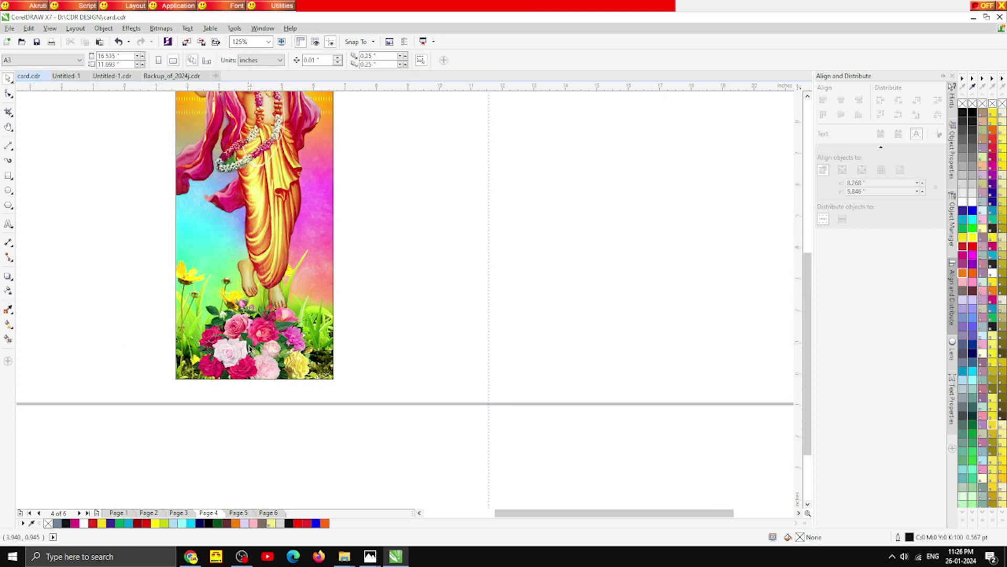
Step: Move the two chant lines and the WELCOME heading together slightly lower within the purple header shape
scroll(248, 345, "down", 2)
scroll(250, 255, "up", 4)
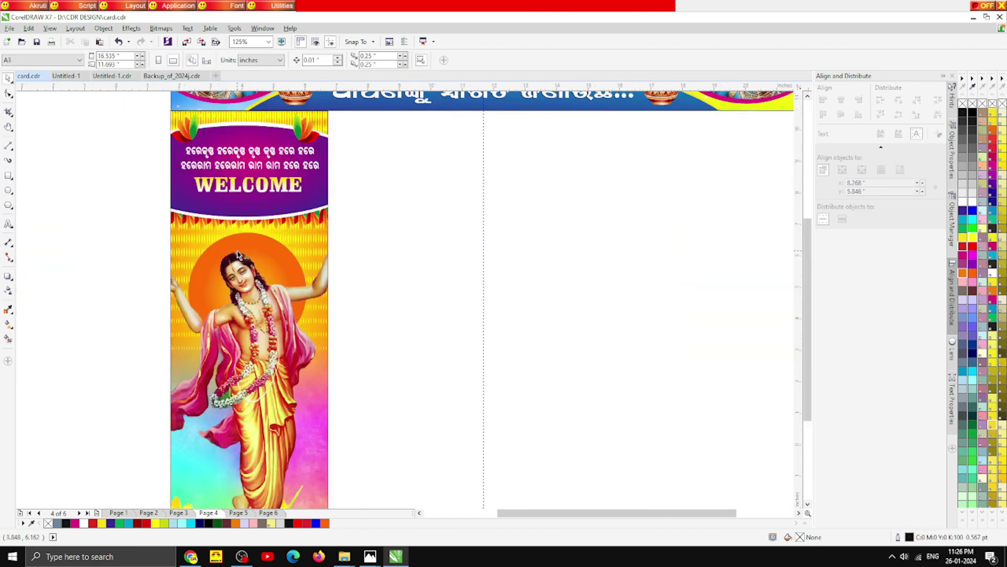
scroll(247, 251, "down", 2)
scroll(247, 203, "up", 2)
scroll(237, 174, "up", 2)
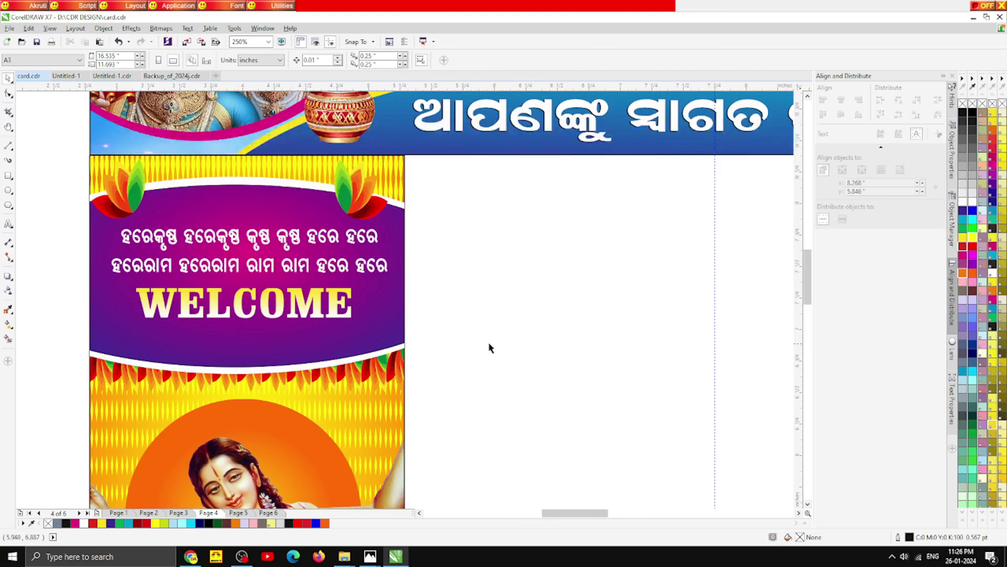
left_click_drag(487, 345, 112, 204)
left_click_drag(211, 238, 212, 263)
left_click(35, 256)
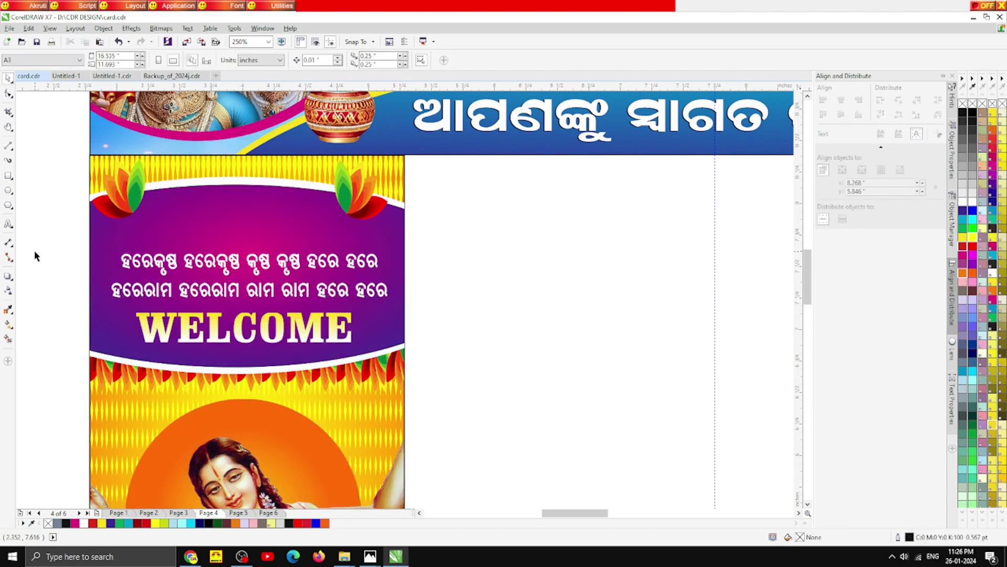
Step: Draw a circle about 0.667 in across, centred above the chant lines on the purple header, and fill it white
left_click(8, 189)
left_click_drag(194, 166, 278, 250)
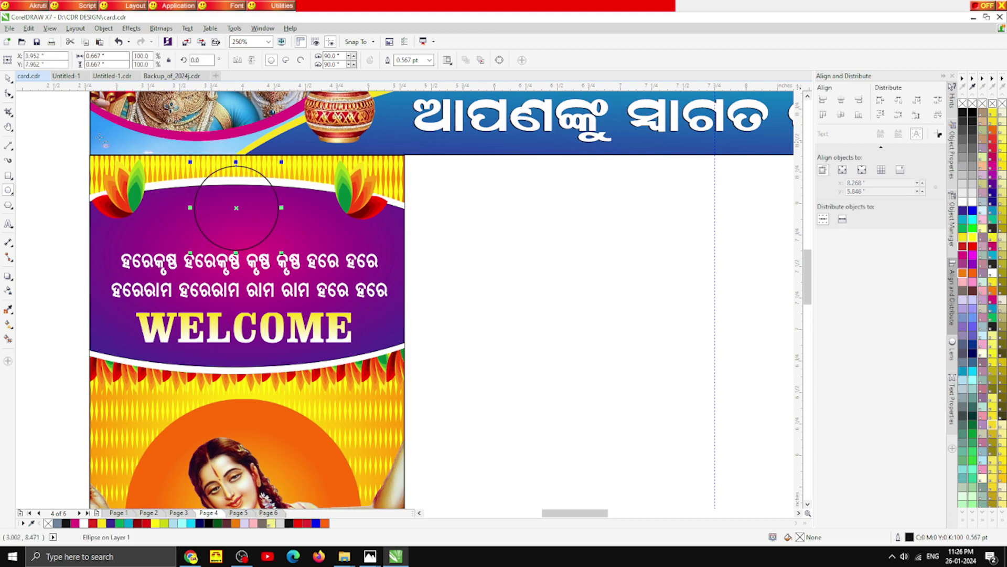
left_click_drag(255, 214, 261, 210)
left_click(84, 523)
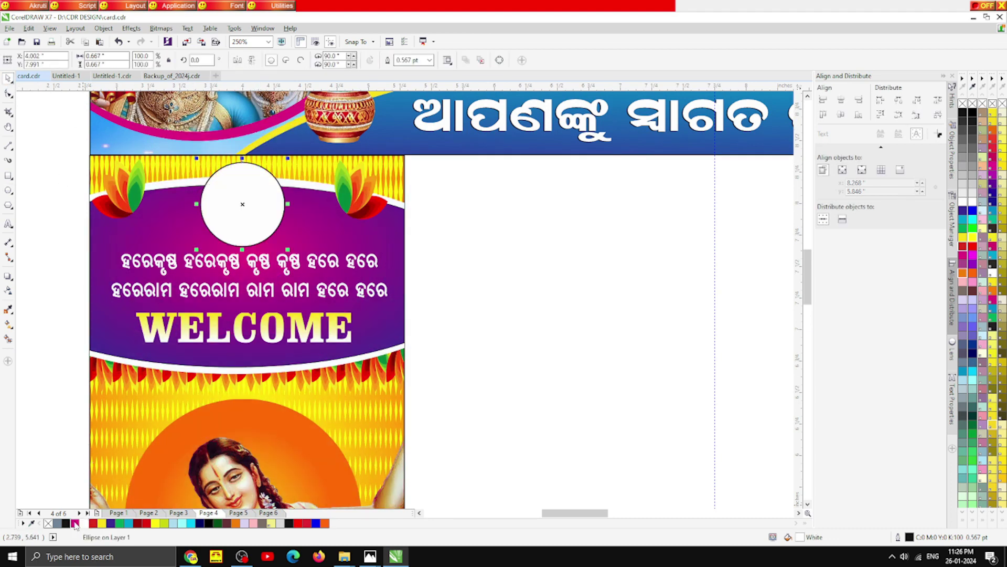
Step: Give the white circle a magenta outline 1.5 pt wide
right_click(75, 523)
key("F12")
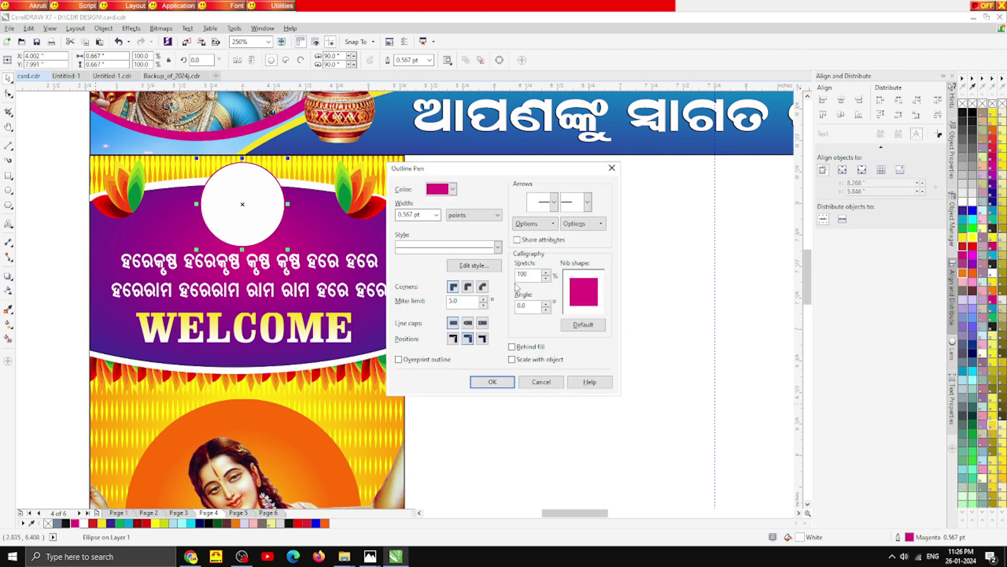
left_click(437, 215)
left_click(436, 215)
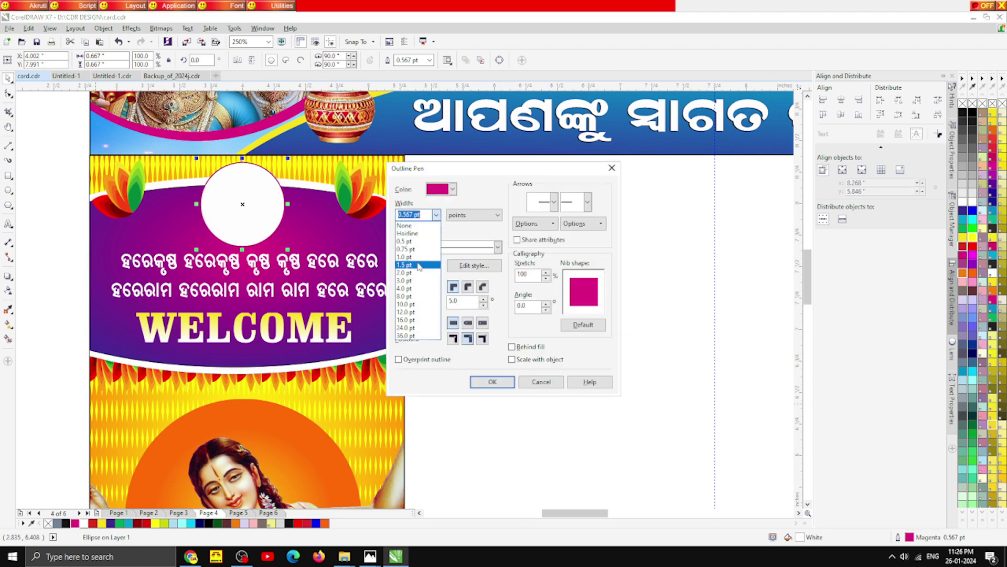
left_click(415, 266)
left_click(492, 381)
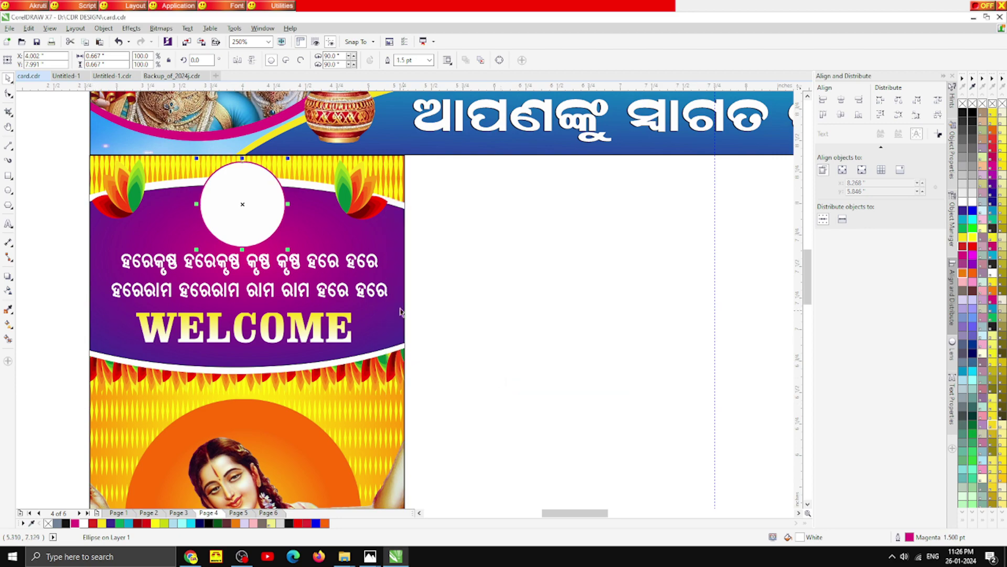
scroll(333, 268, "down", 2)
left_click(167, 247)
Step: Look through pages 3 and 2 for a symbol and pick the swastika beside the invitation card's blue heading
scroll(258, 228, "down", 1)
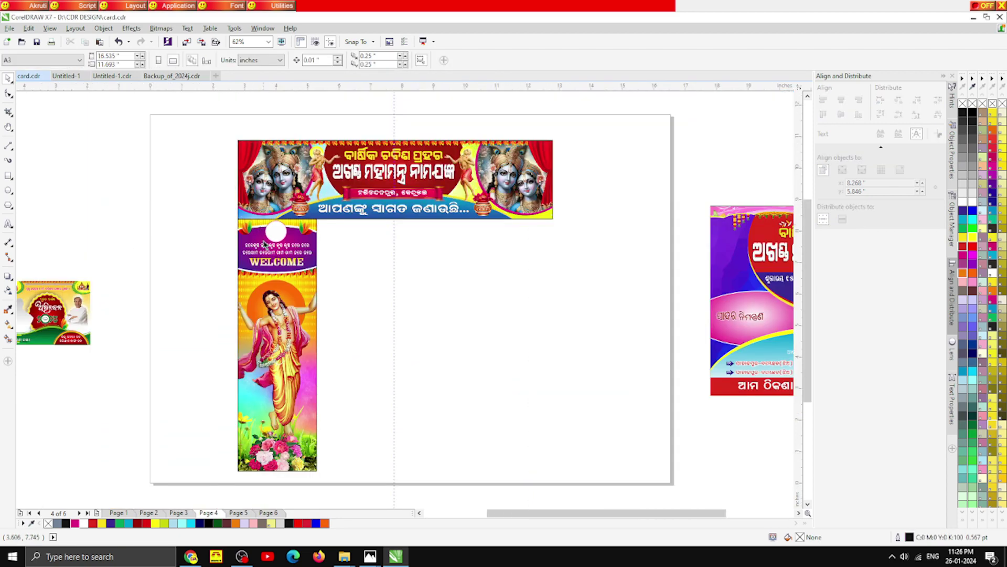
scroll(267, 246, "down", 1)
scroll(593, 245, "up", 1)
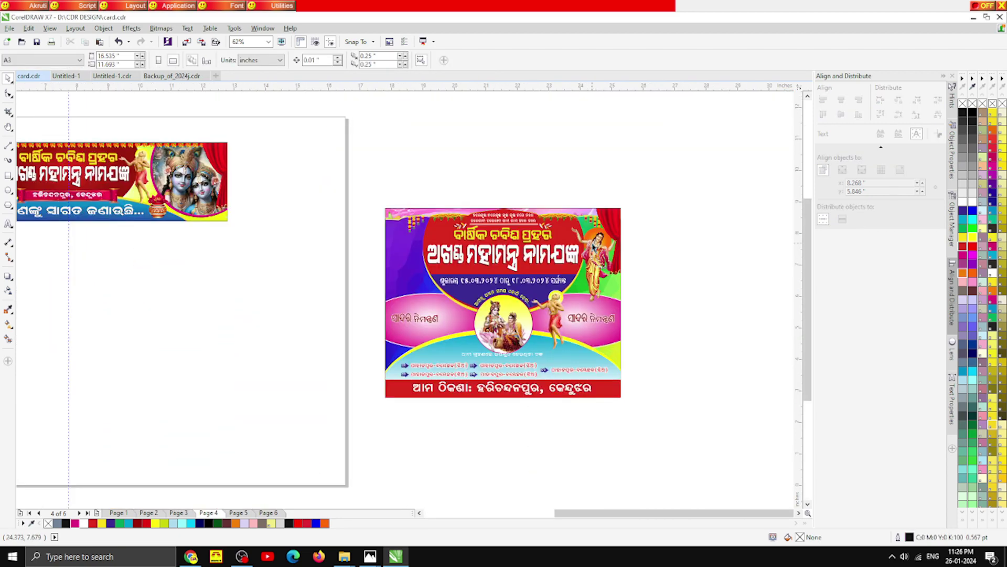
left_click(178, 512)
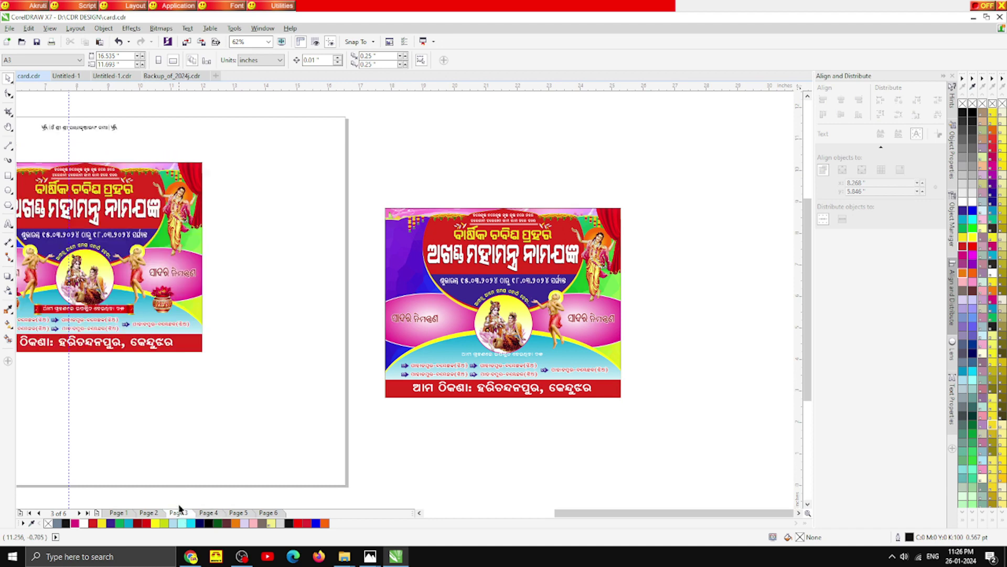
scroll(310, 341, "down", 1)
left_click(149, 512)
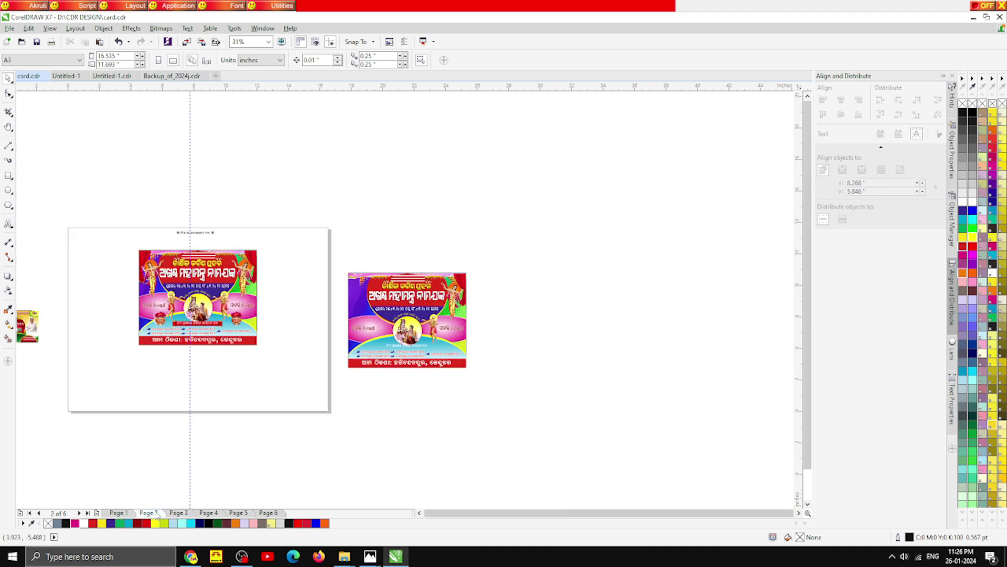
scroll(168, 268, "up", 1)
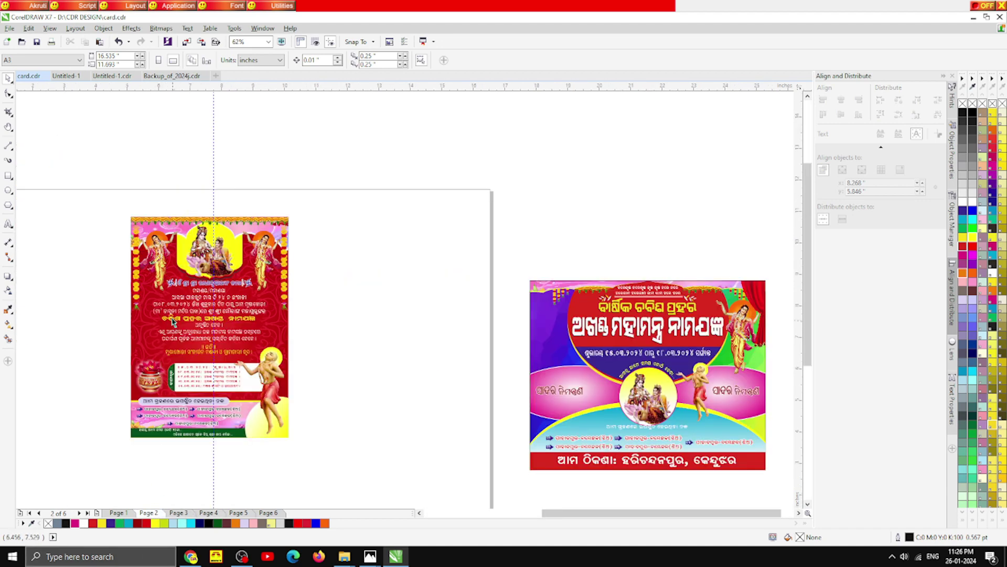
scroll(188, 250, "up", 1)
left_click(317, 322)
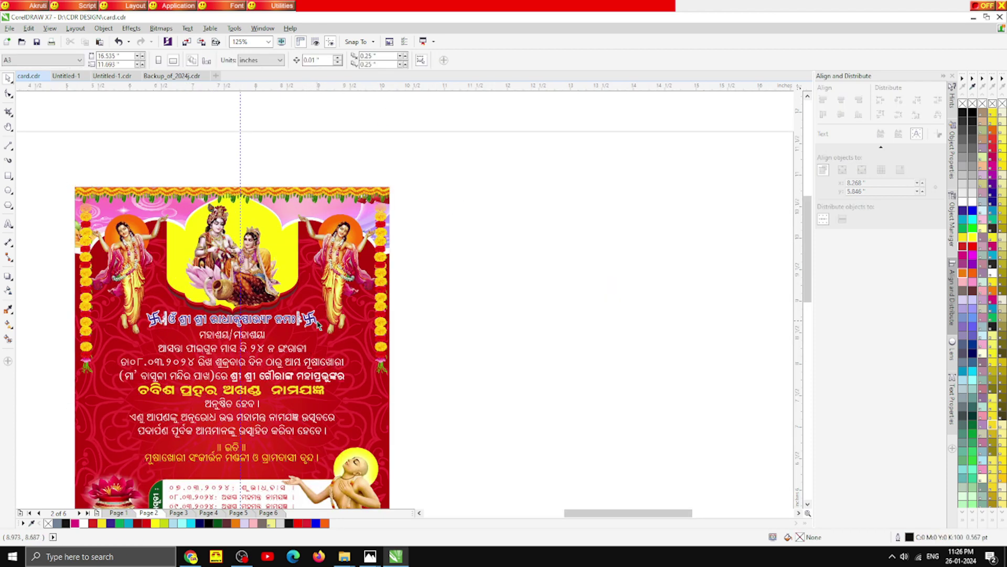
scroll(314, 321, "up", 1)
left_click(308, 317, "ctrl")
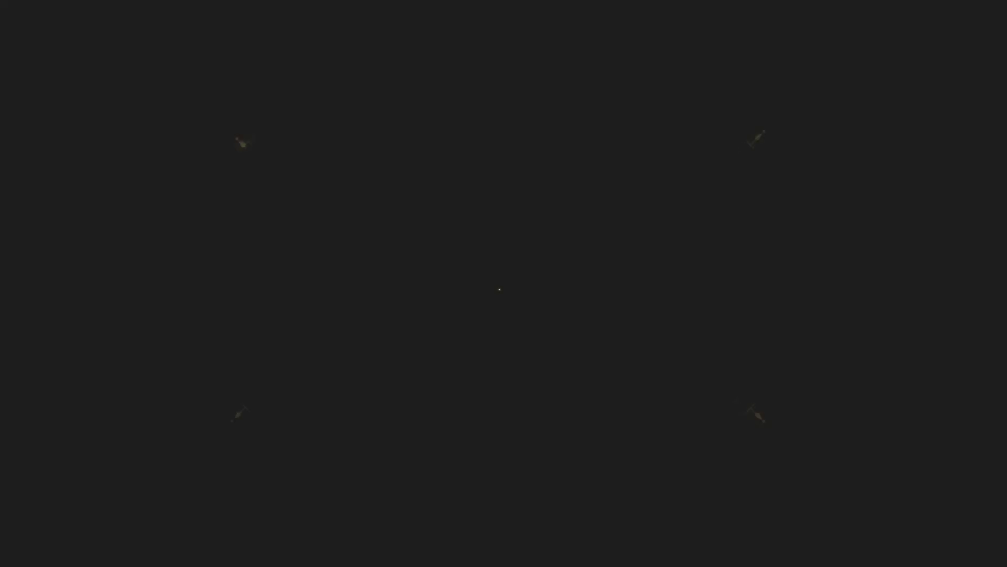